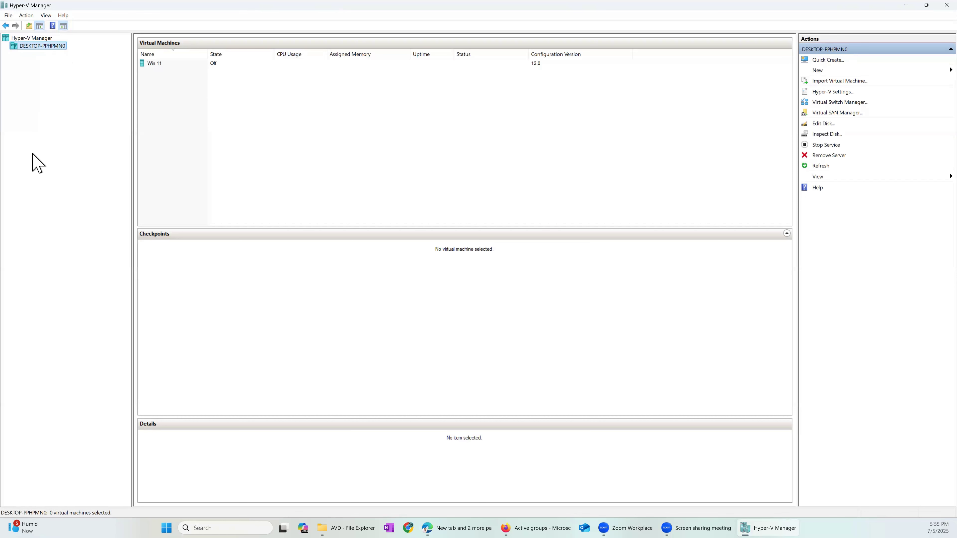
Launch the New Virtual Machine Wizard from the host's New > Virtual Machine menu.
right_click(35, 46)
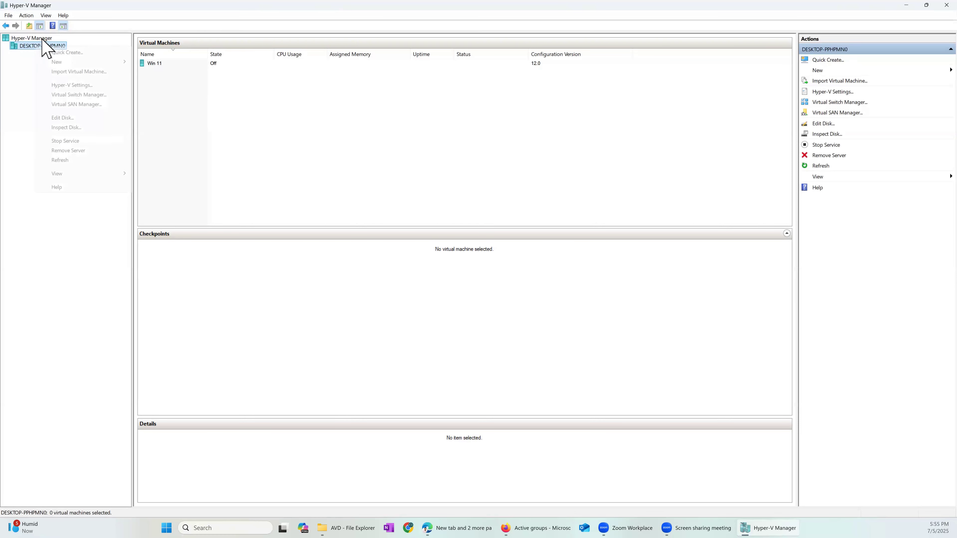
left_click(33, 39)
left_click(53, 47)
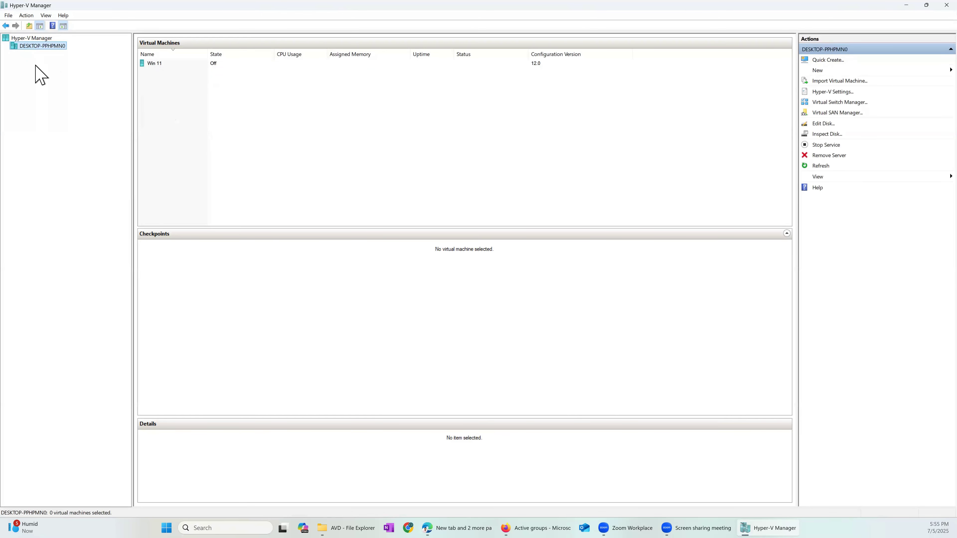
right_click(45, 45)
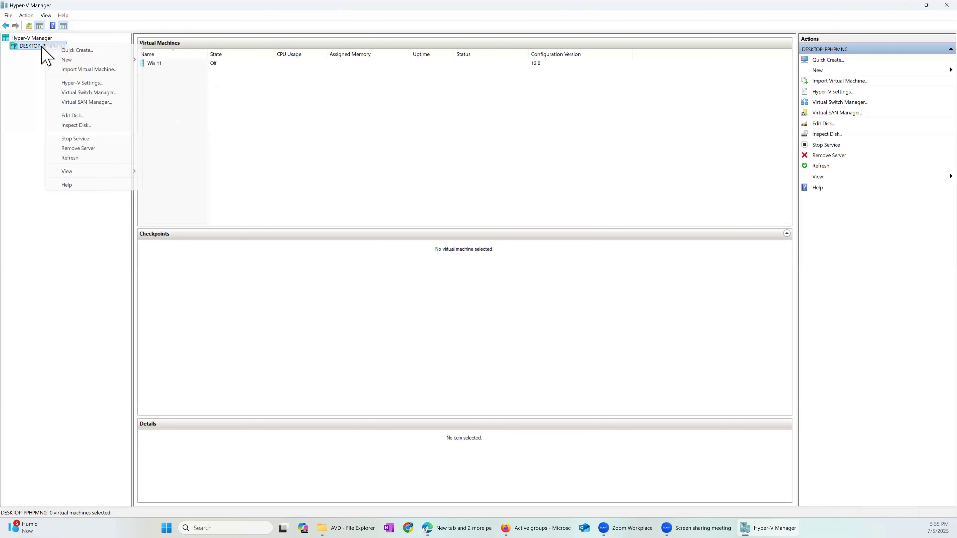
left_click(37, 45)
right_click(37, 45)
mouse_move(62, 60)
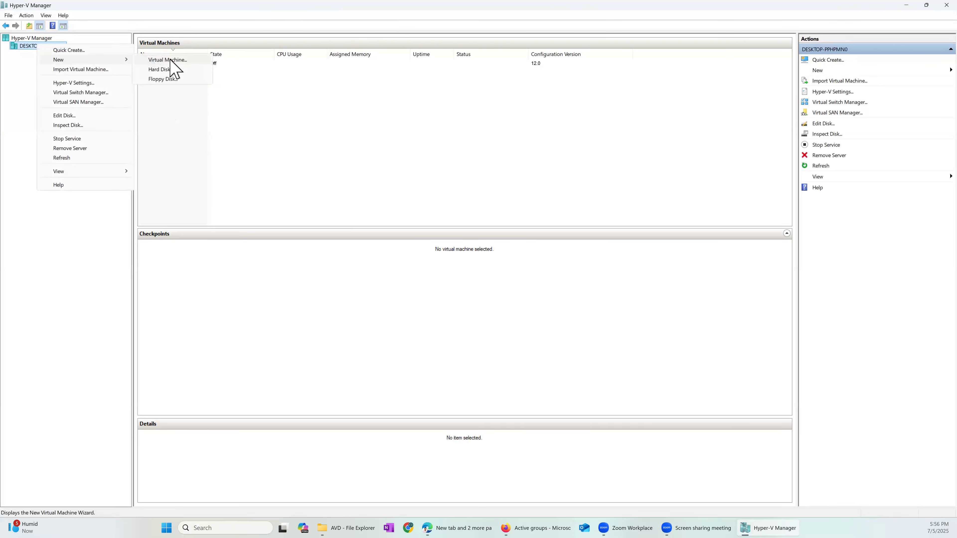
left_click(167, 59)
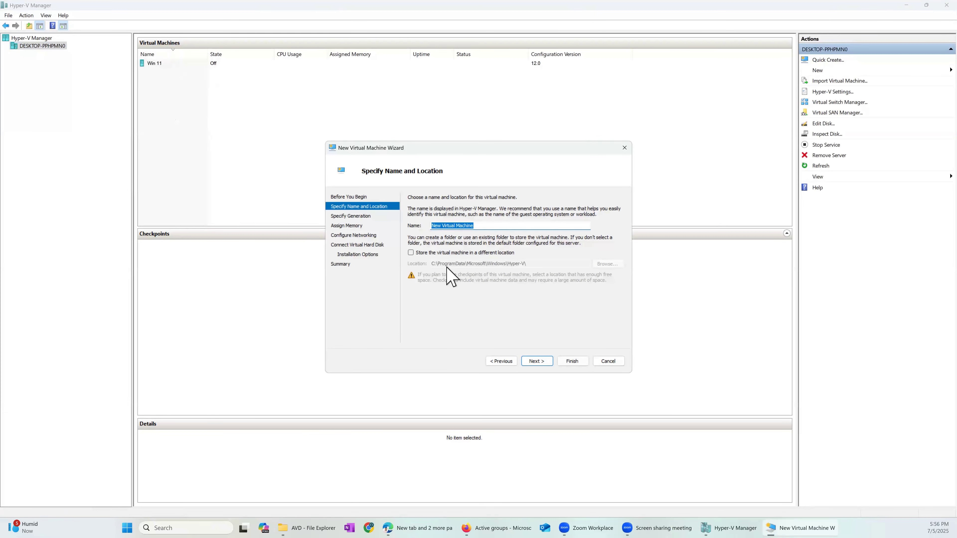
Name the VM Win10 and keep Generation 2 selected.
type("Win10")
left_click(537, 361)
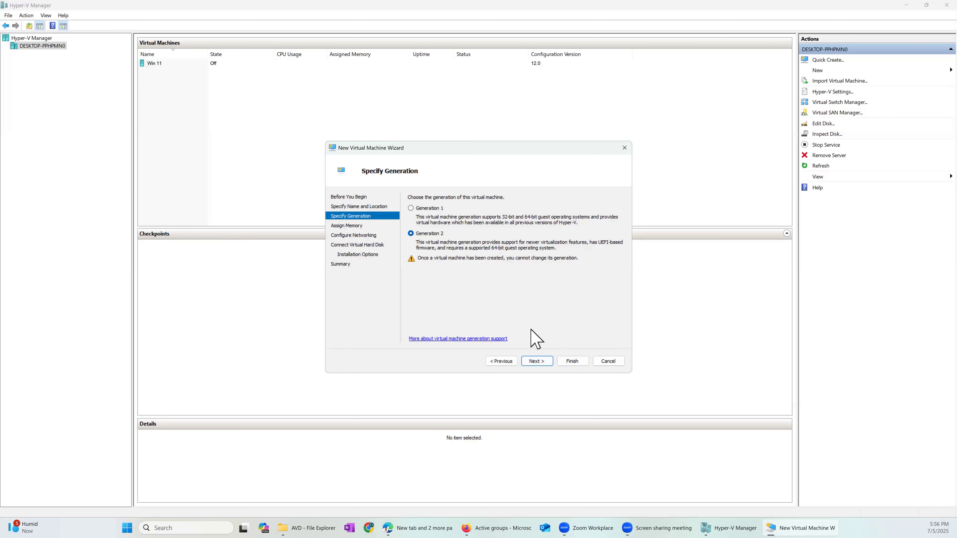
left_click(536, 361)
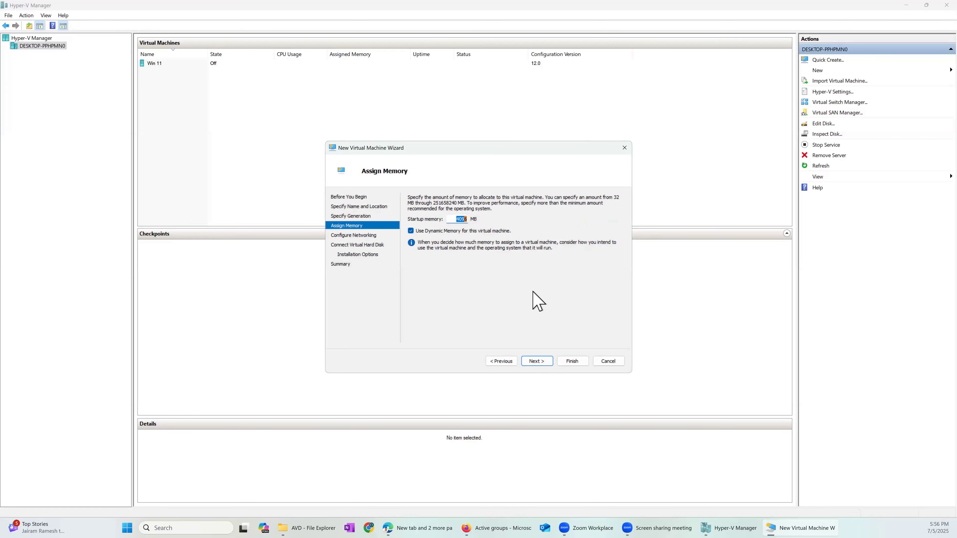
Set startup memory to 8192 MB and connect the VM to the Default Switch.
type("8")
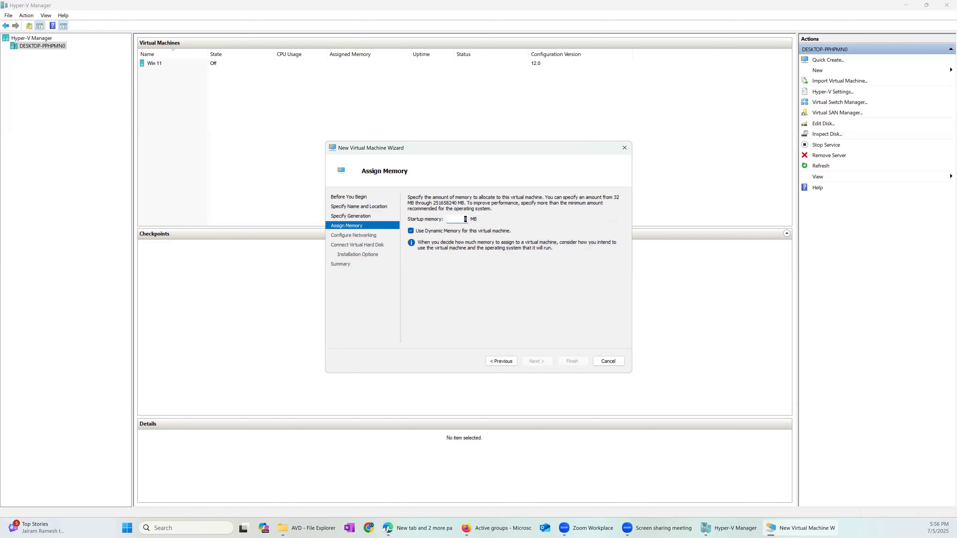
type("192")
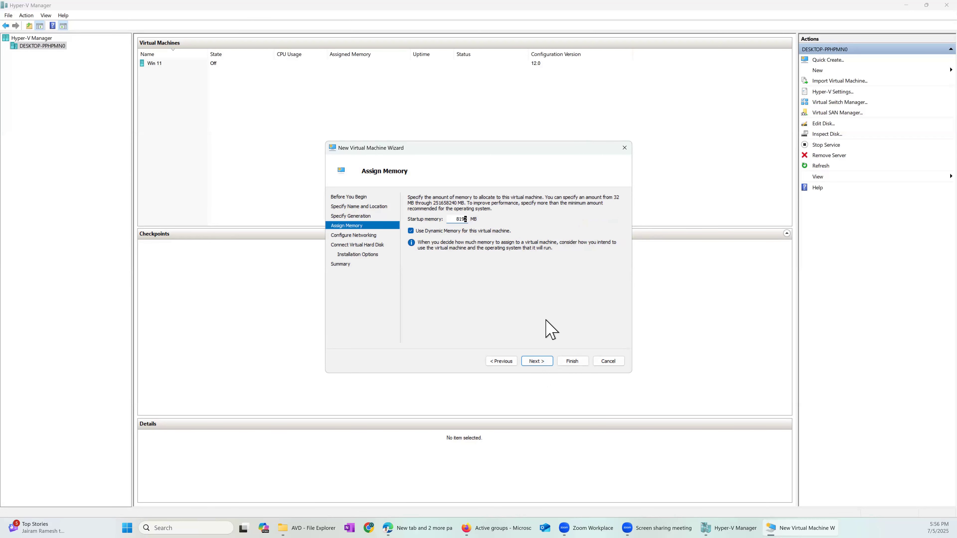
left_click(534, 362)
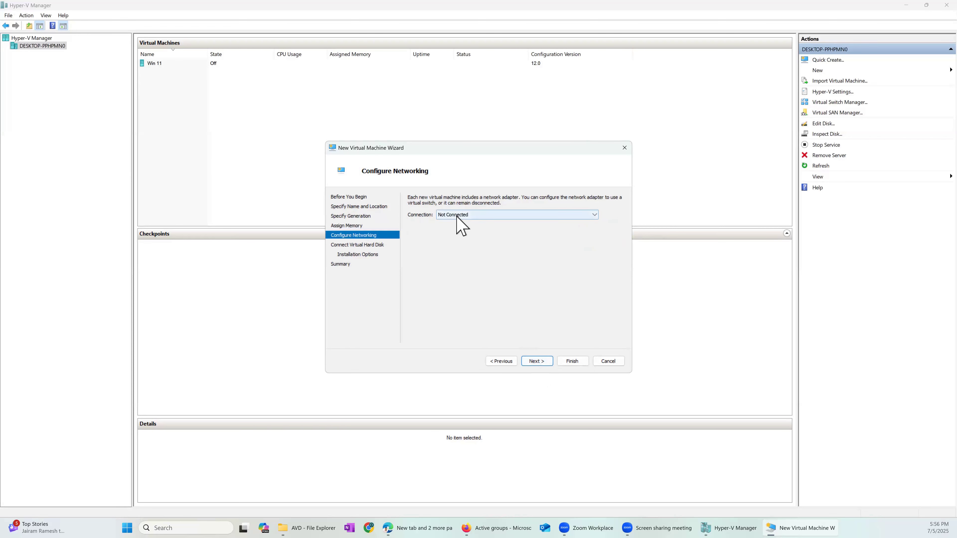
left_click(468, 217)
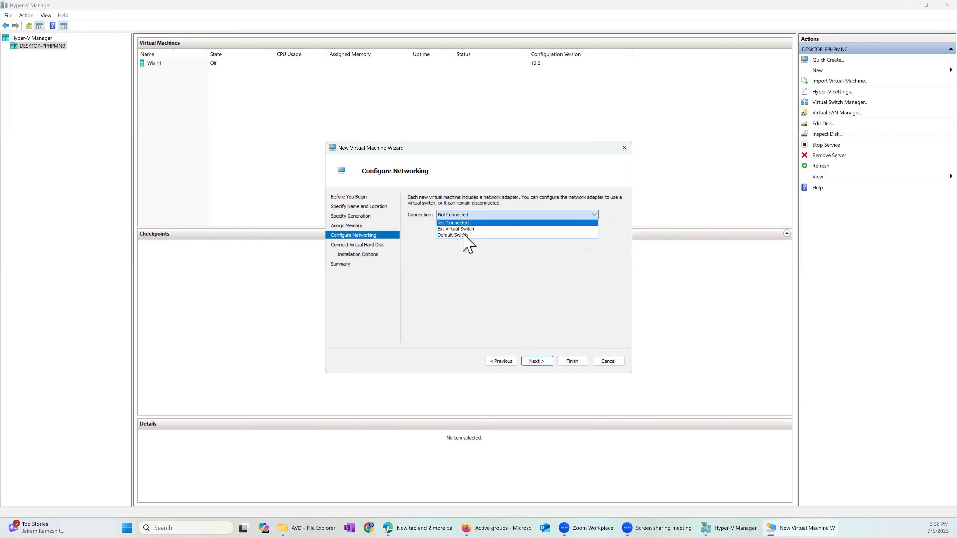
left_click(467, 235)
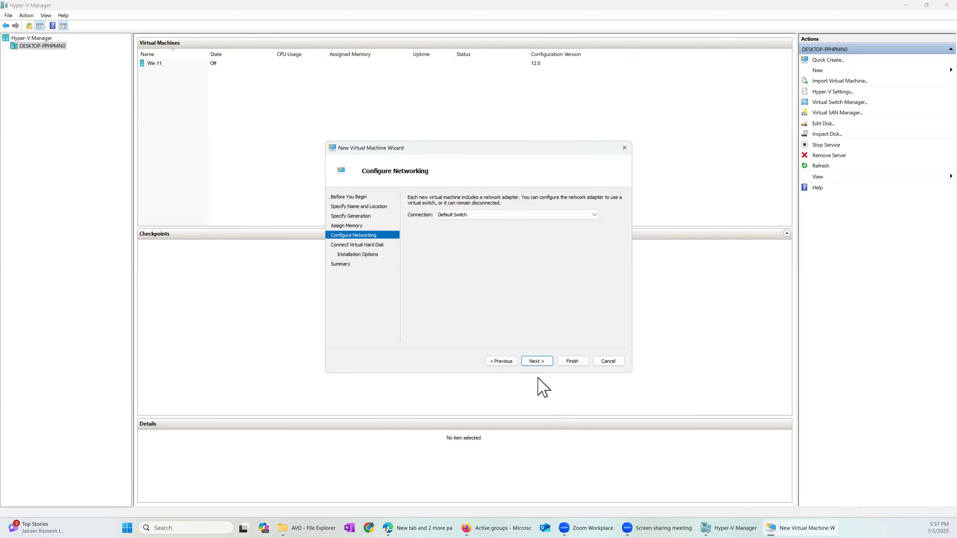
left_click(541, 360)
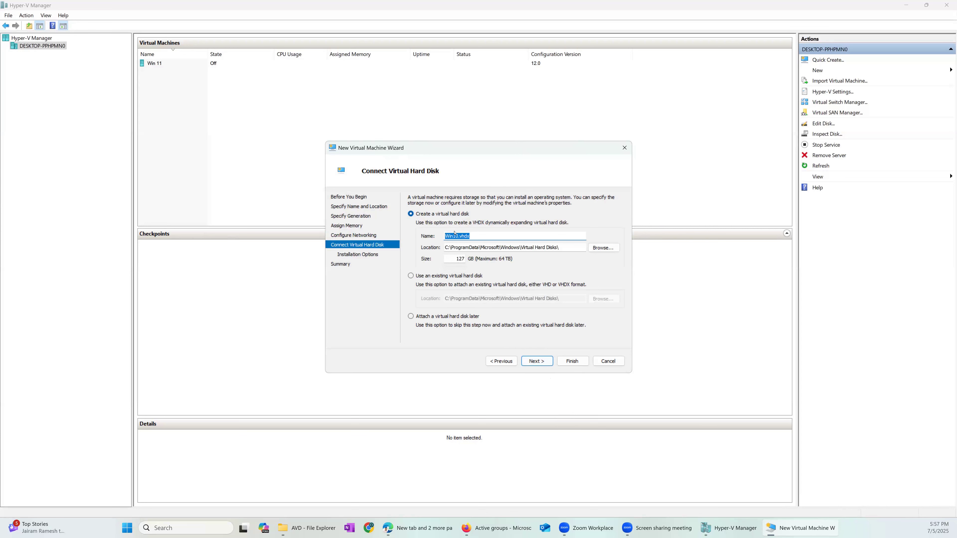
Size the virtual hard disk at 50 GB and install from a bootable CD/DVD-ROM ISO image.
left_click_drag(456, 259, 512, 261)
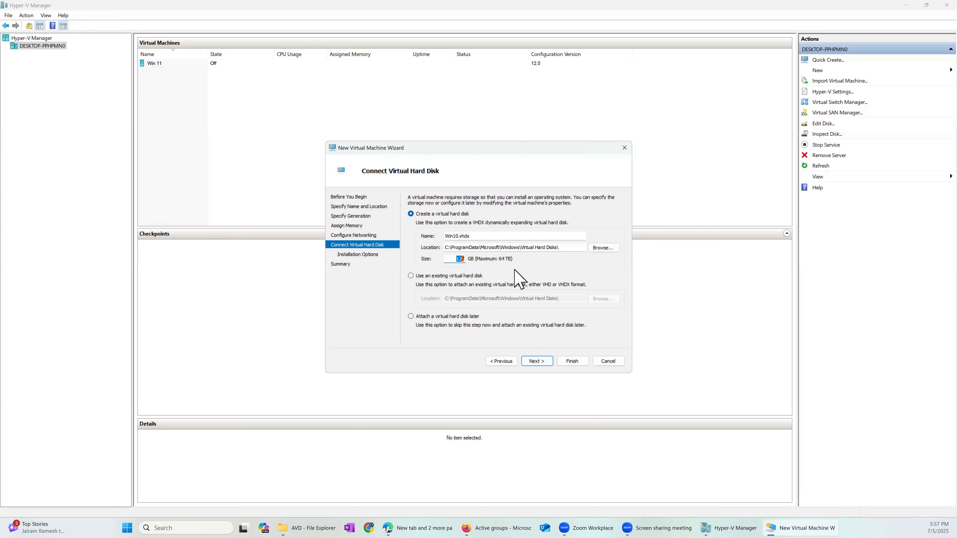
type("50")
left_click(535, 362)
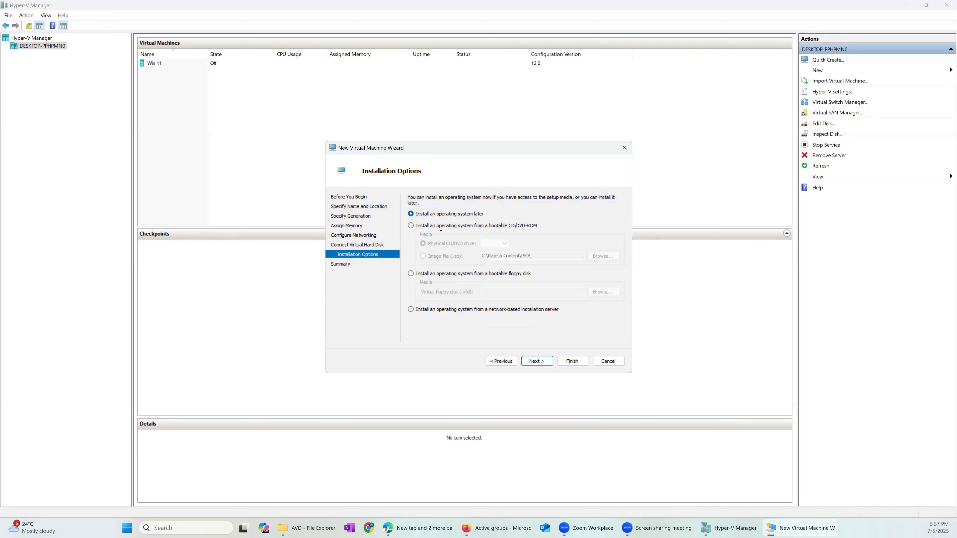
left_click(429, 228)
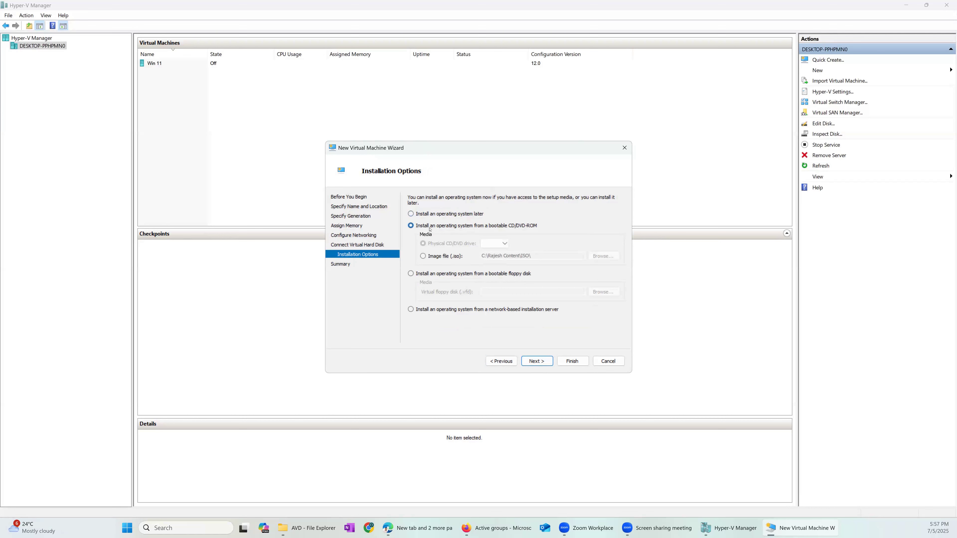
left_click(437, 257)
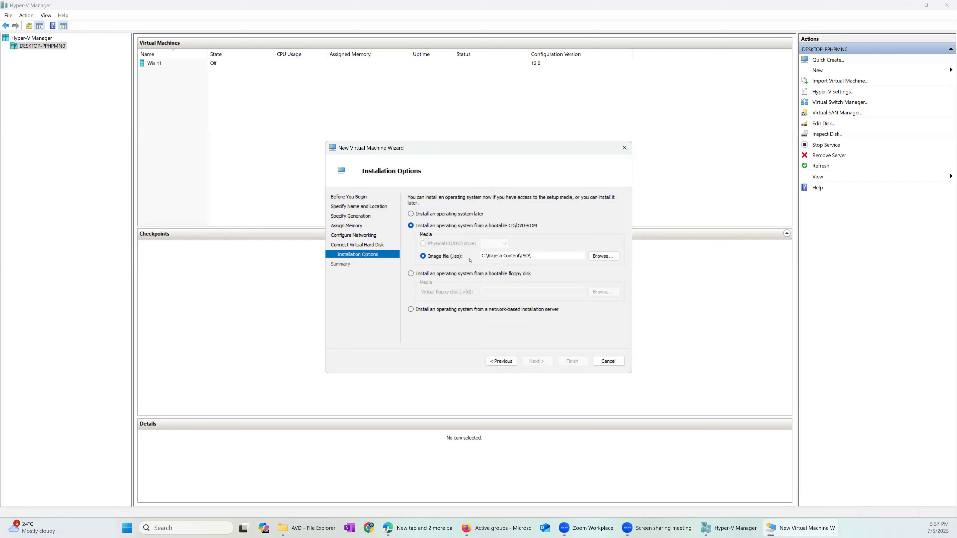
Choose Win10_21H2_English_x64.iso as the installation image and advance to the summary.
left_click(606, 257)
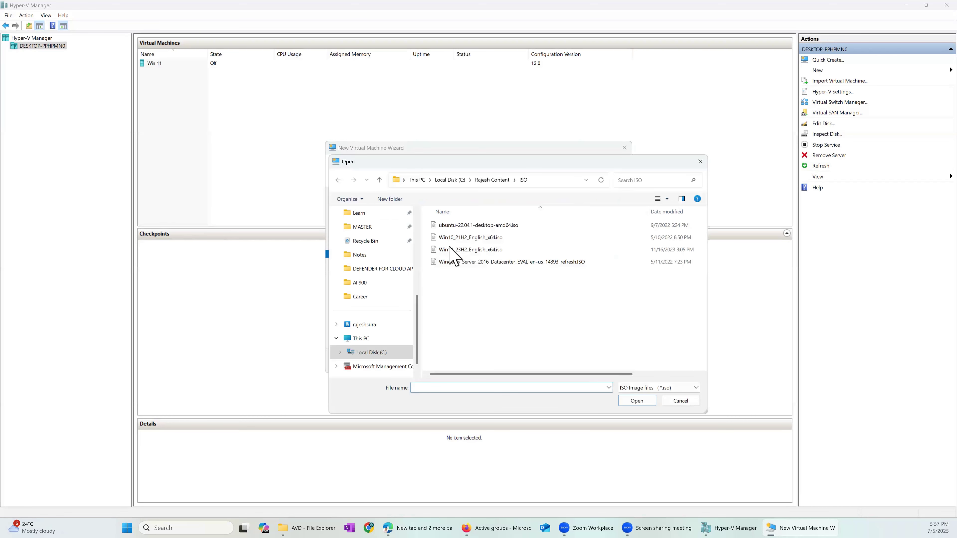
left_click(456, 238)
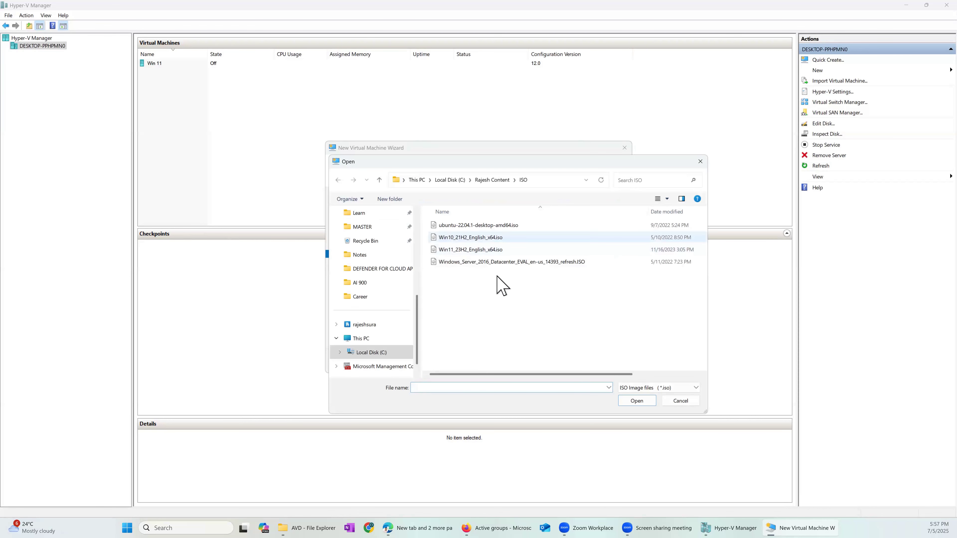
left_click(636, 401)
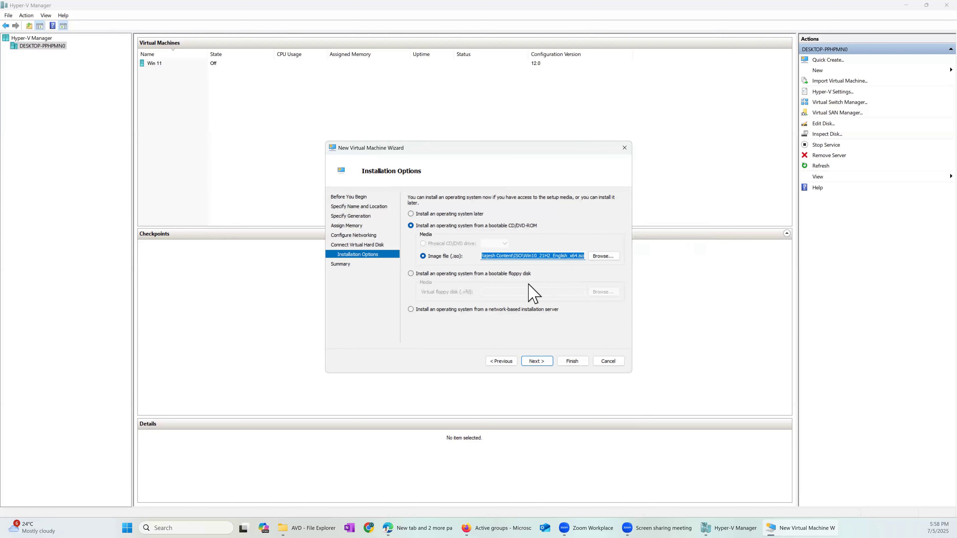
left_click(535, 361)
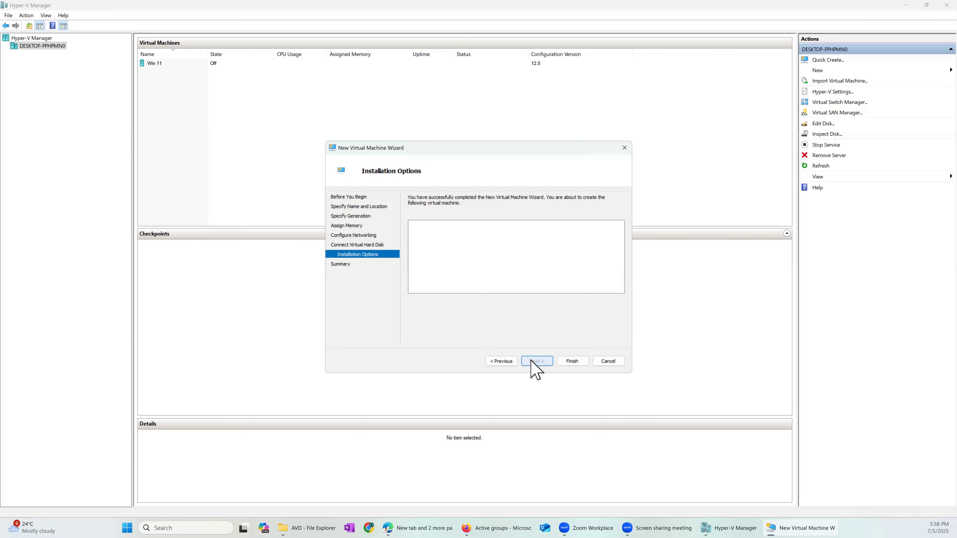
Finish the wizard to create Win10, then open the Win10 VM's Settings dialog.
left_click(566, 361)
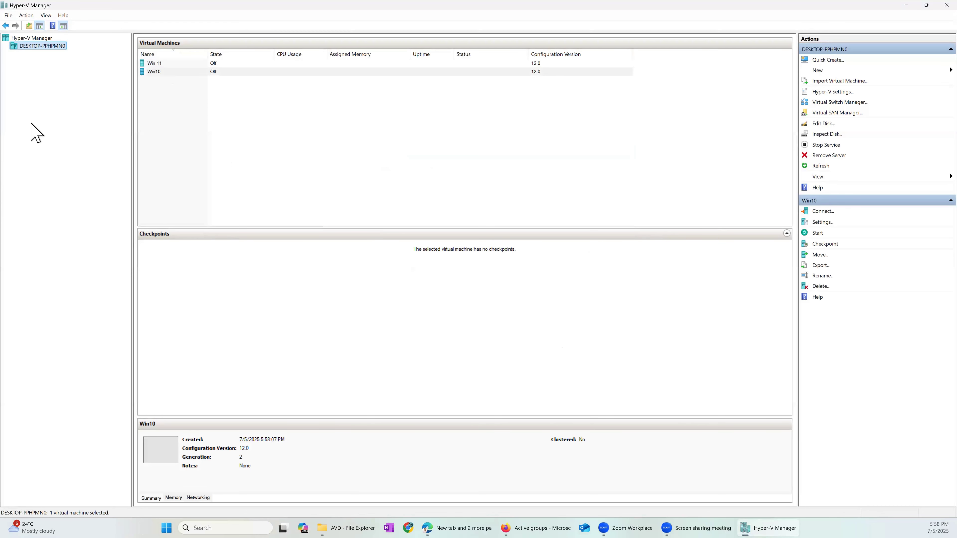
right_click(151, 71)
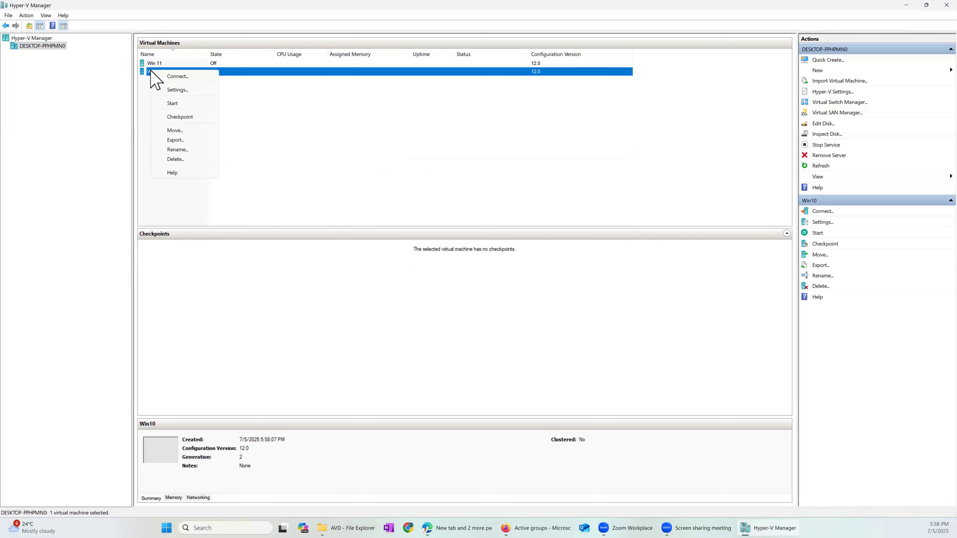
left_click(184, 90)
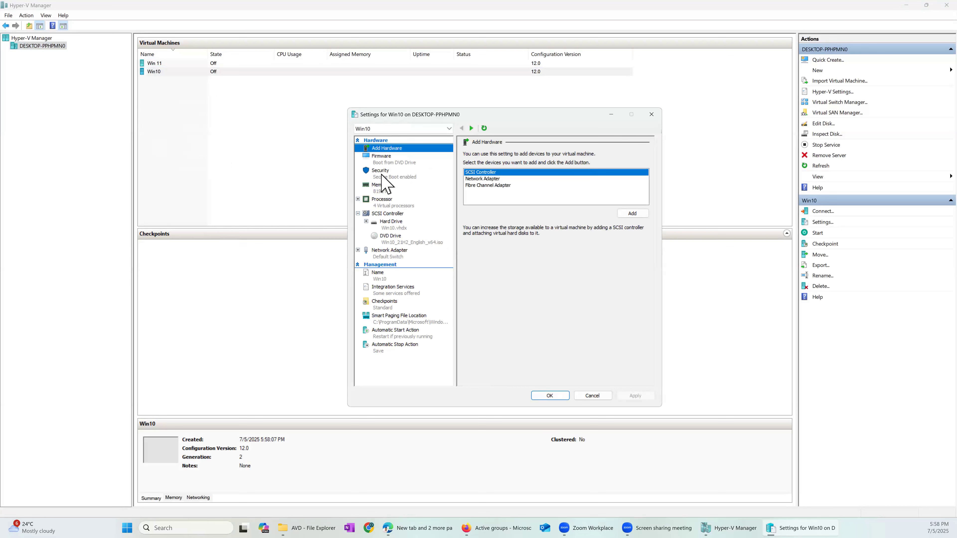
Enable the Trusted Platform Module under Security and apply the change.
left_click(382, 175)
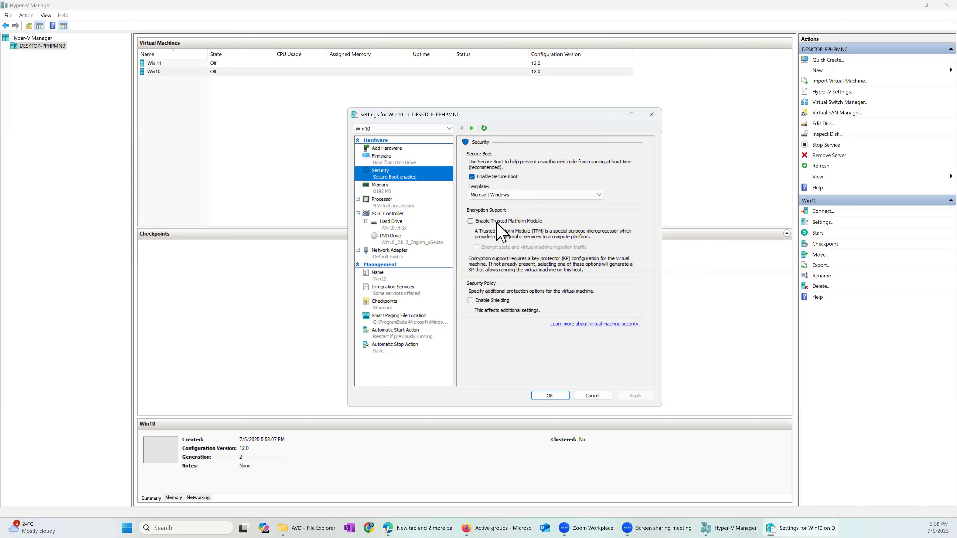
left_click(503, 222)
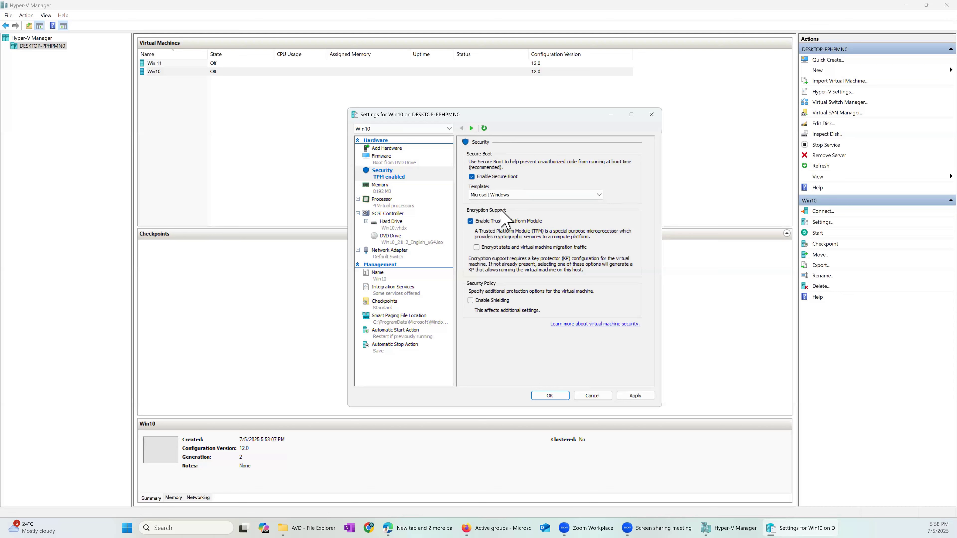
left_click(634, 396)
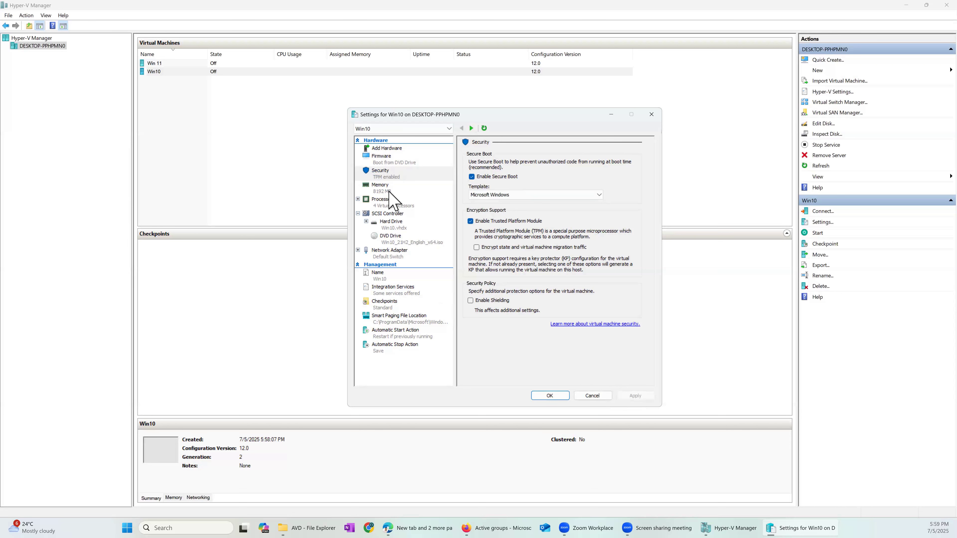
Check 8192 MB memory, 4 processors, DVD boot order, the ISO and Default Switch adapter, then confirm with OK.
left_click(388, 188)
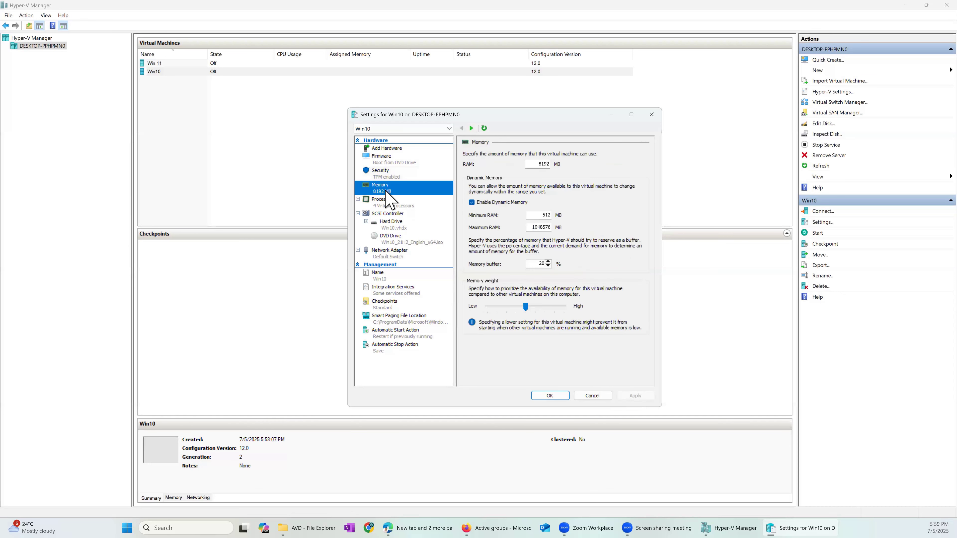
left_click(386, 174)
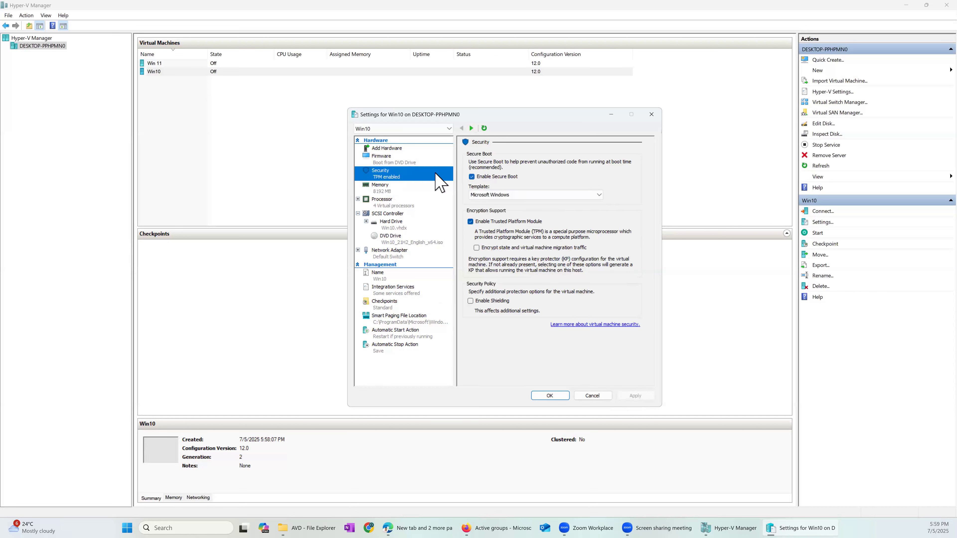
left_click(379, 161)
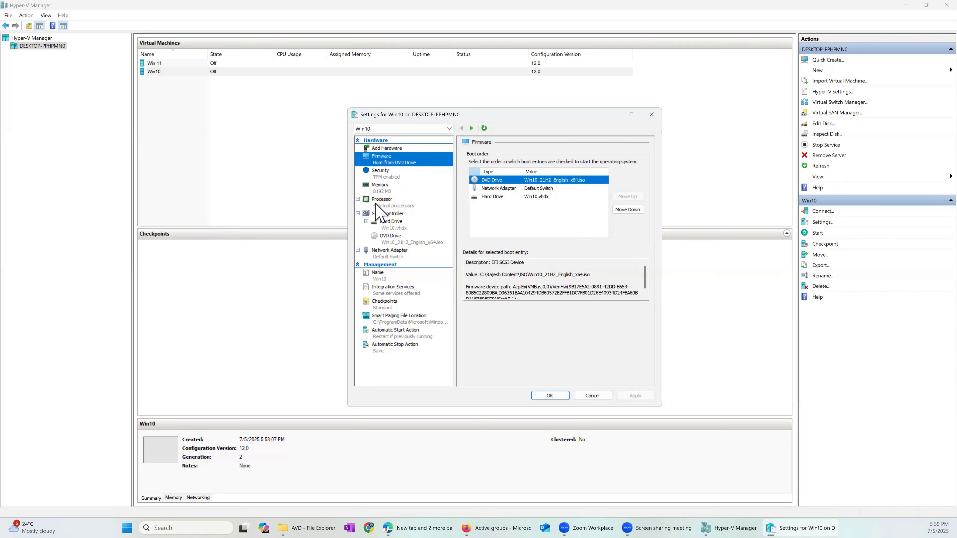
left_click(377, 204)
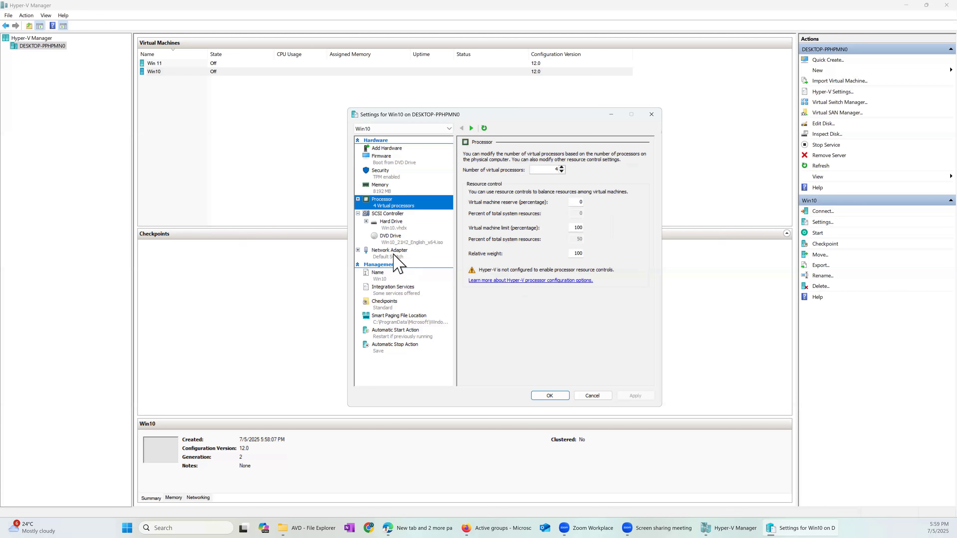
left_click(385, 177)
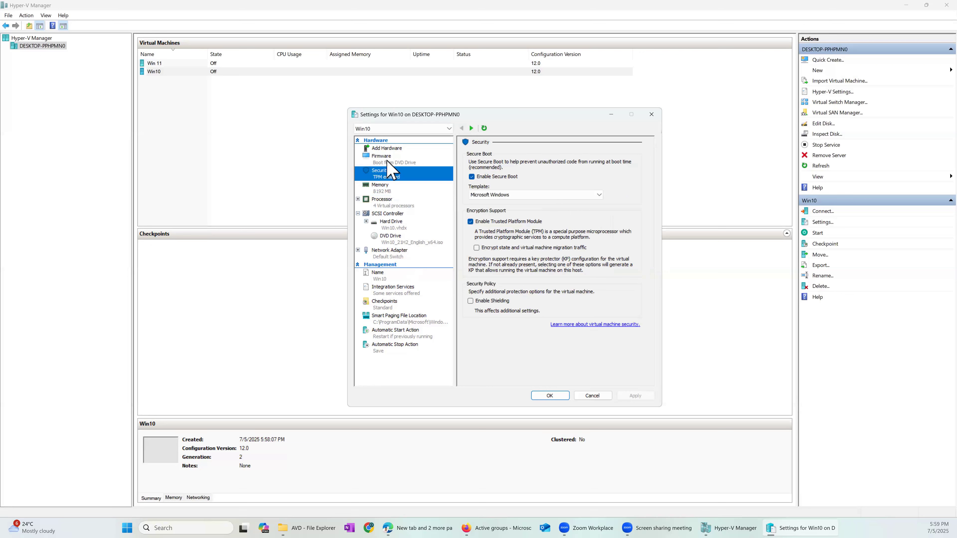
left_click(392, 189)
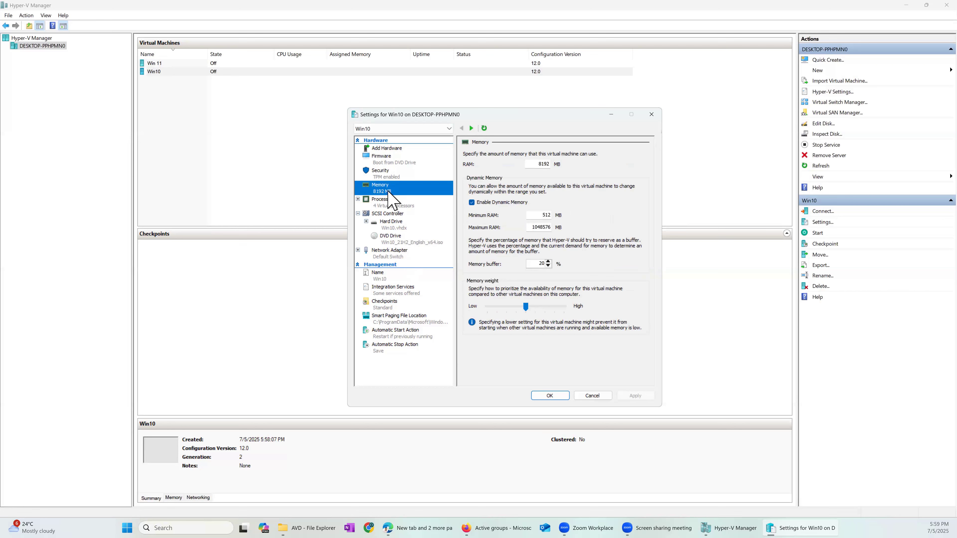
left_click(388, 173)
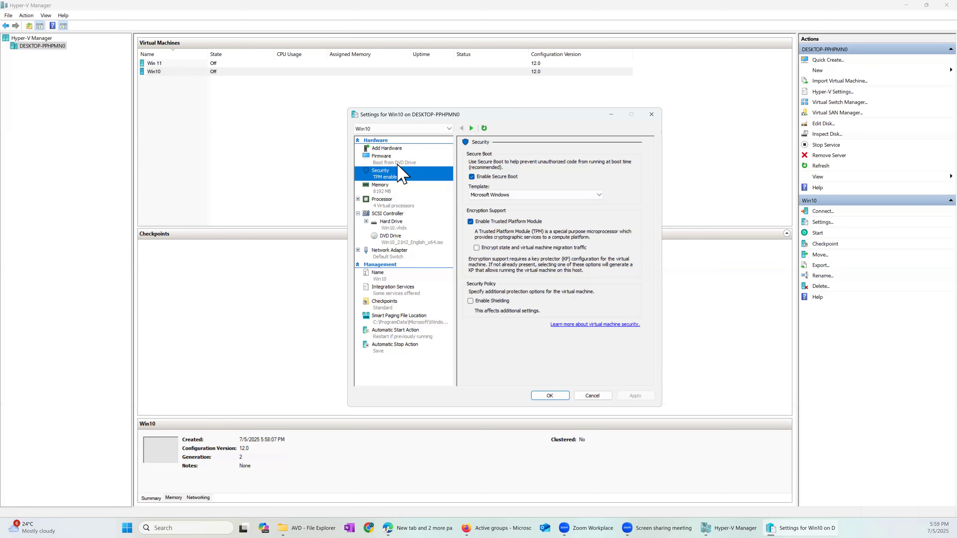
left_click(392, 158)
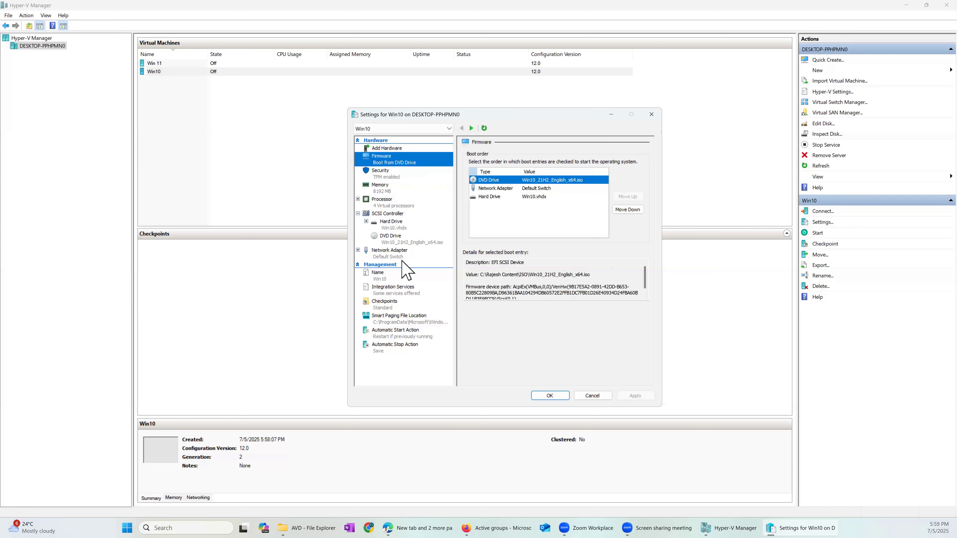
left_click(416, 243)
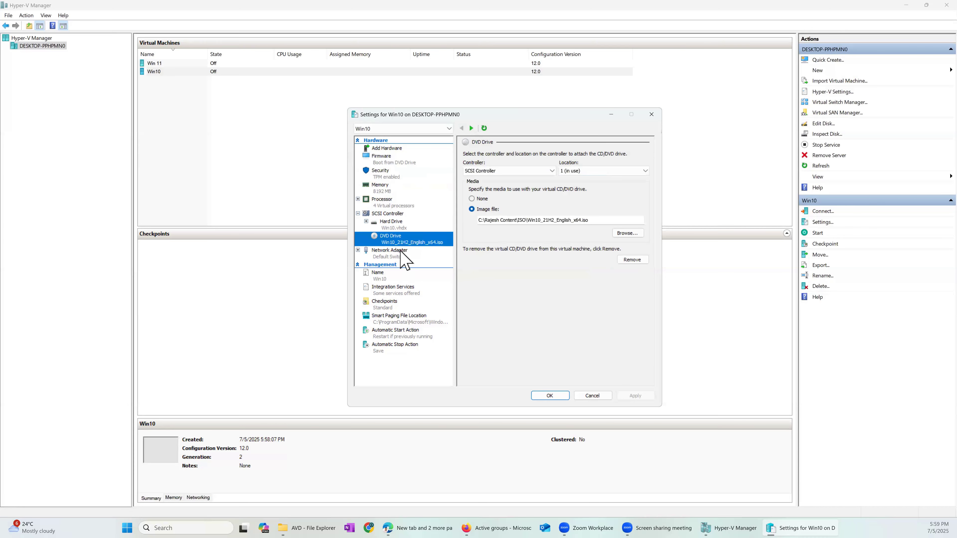
key("Down")
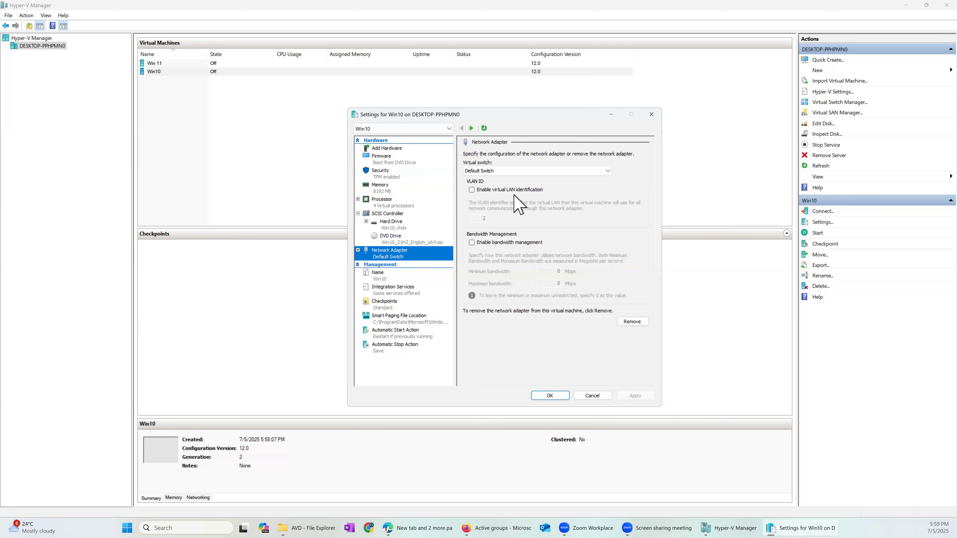
left_click(549, 395)
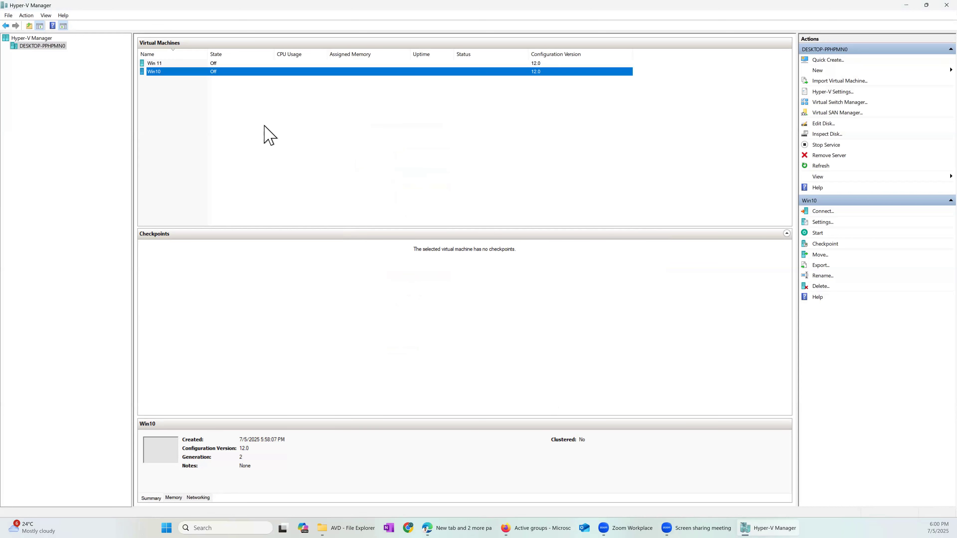
Start the Win10 VM and connect to its console window.
right_click(156, 73)
left_click(179, 107)
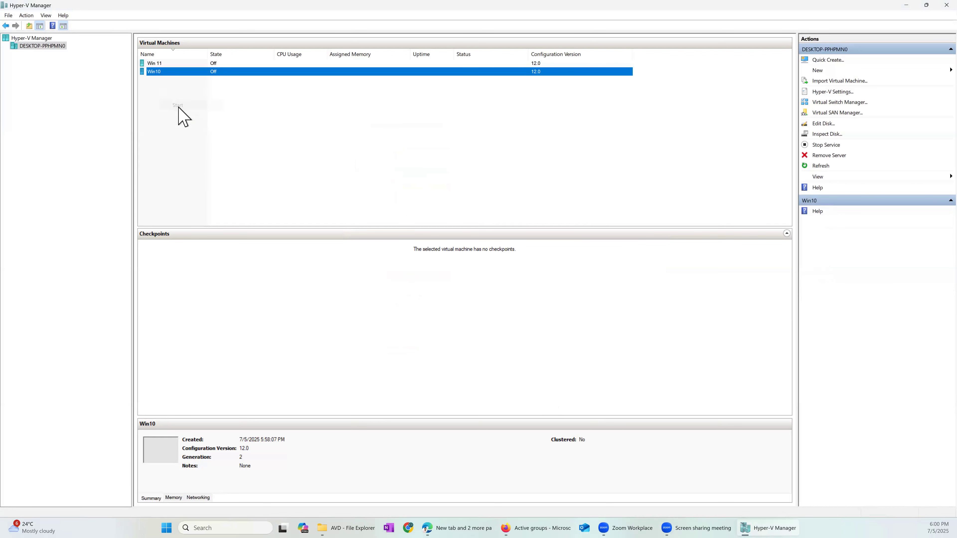
right_click(280, 73)
left_click(320, 77)
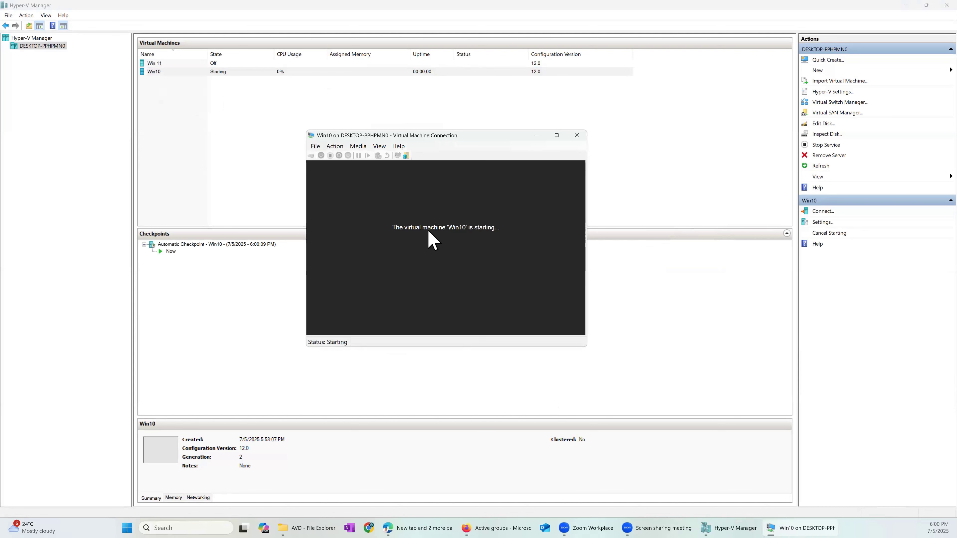
left_click(379, 146)
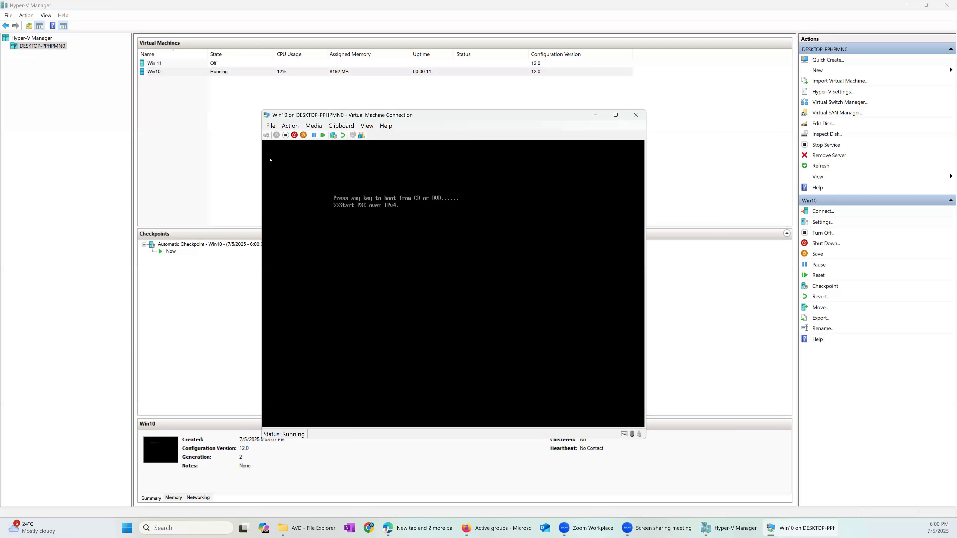
Press Enter at the boot prompt so Win10 boots from the DVD image into Windows Setup.
left_click(268, 127)
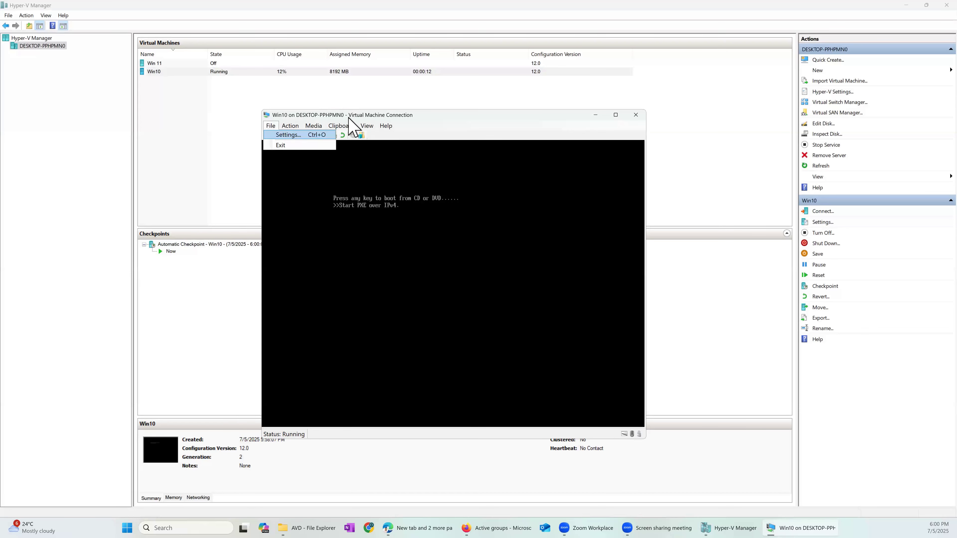
left_click(265, 135)
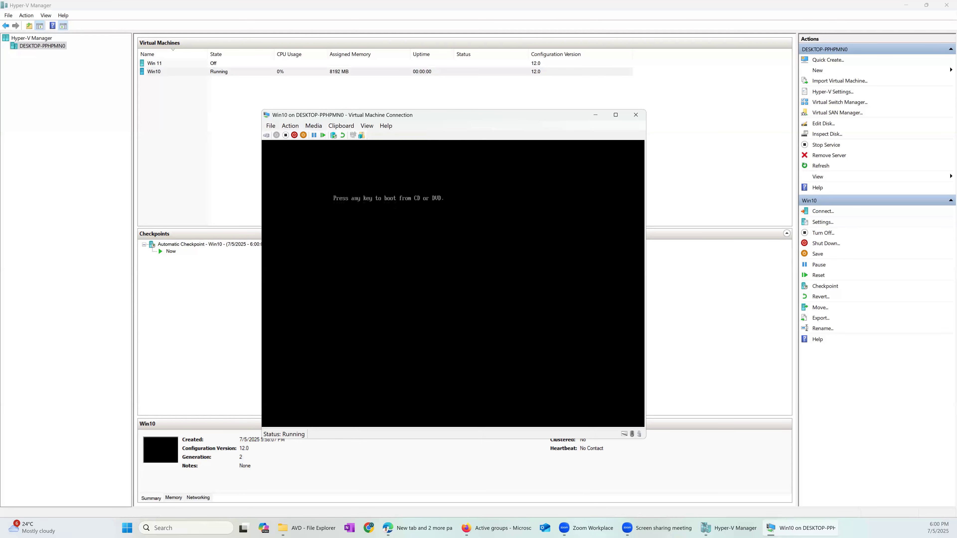
key("Return")
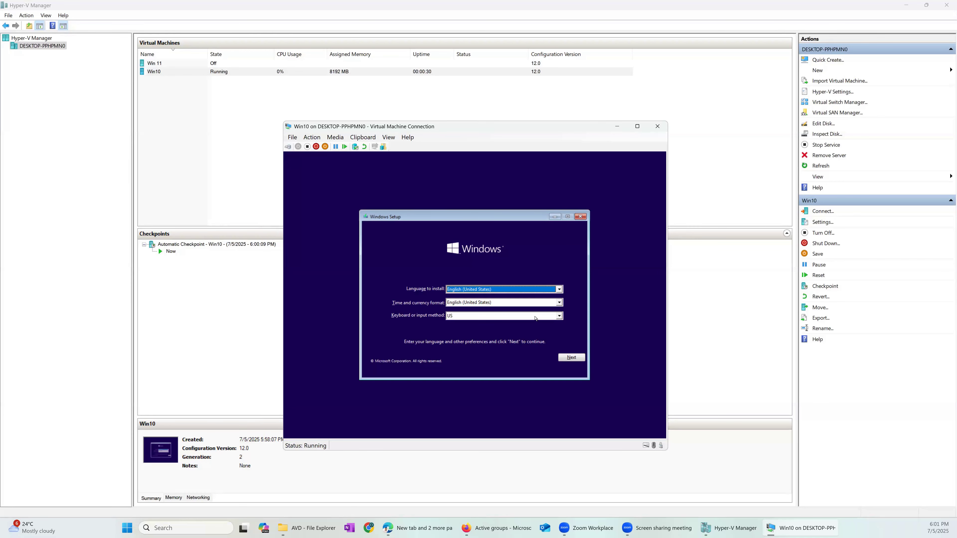
Accept the default language and keyboard settings, start installing, and skip the product key.
left_click(571, 357)
left_click(474, 300)
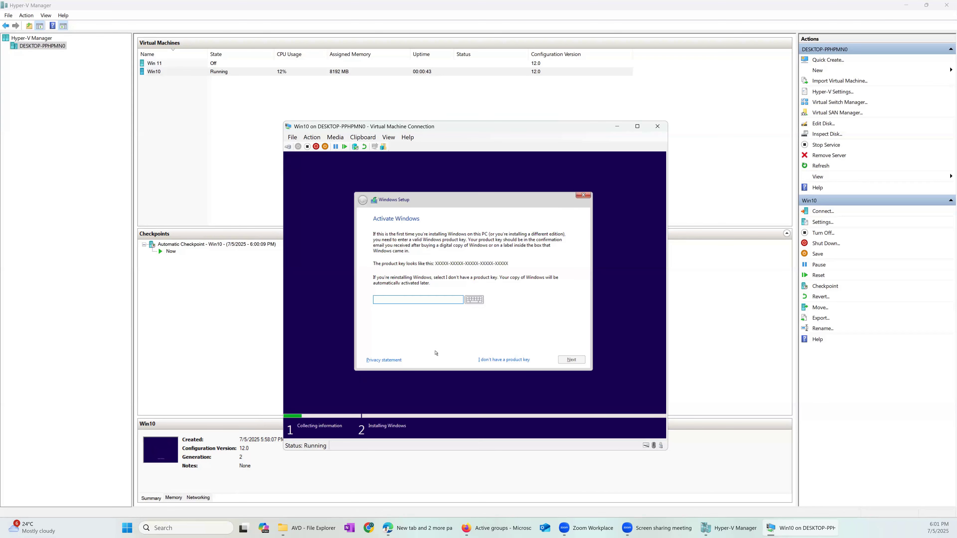
left_click(508, 360)
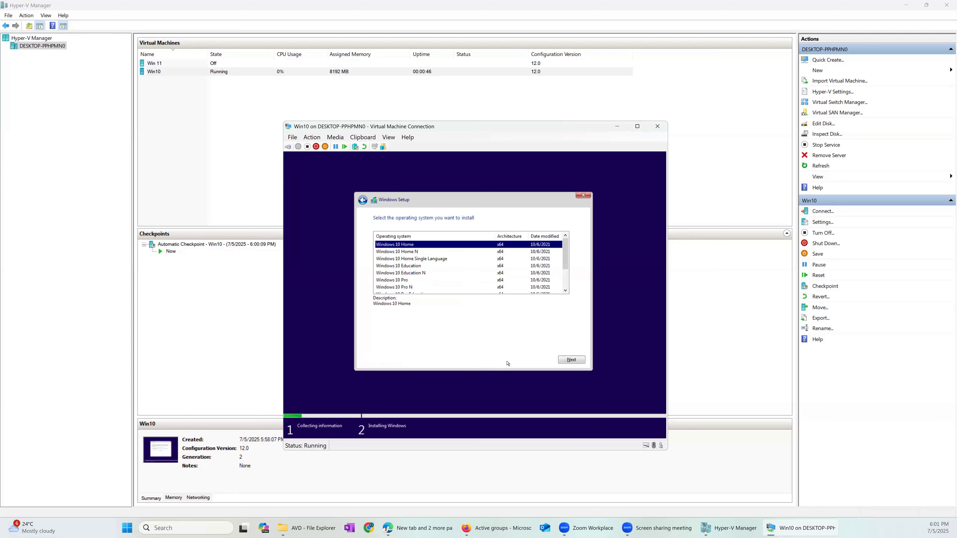
Choose Windows 10 Pro as the edition and accept the license terms.
left_click(407, 283)
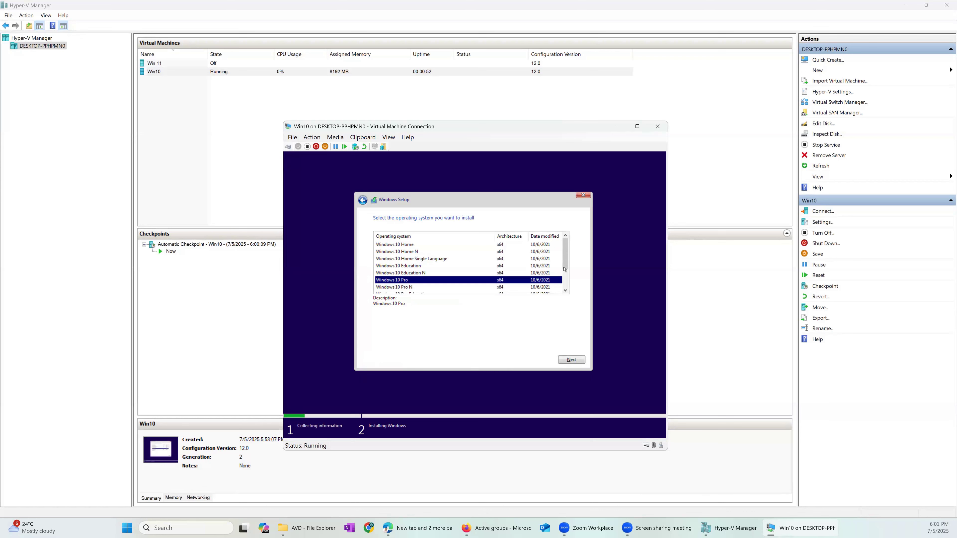
scroll(561, 305, "down", 2)
scroll(562, 313, "up", 2)
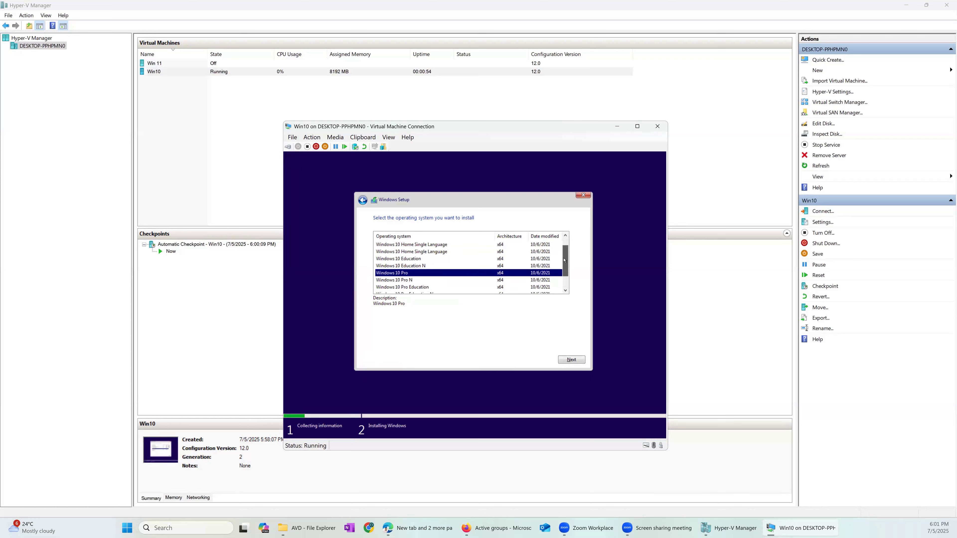
scroll(564, 286, "down", 2)
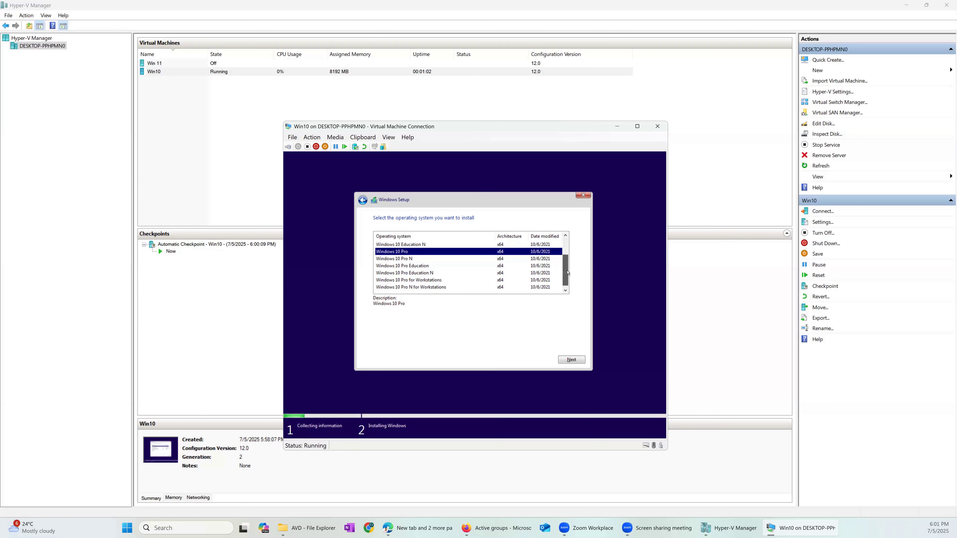
scroll(566, 273, "up", 1)
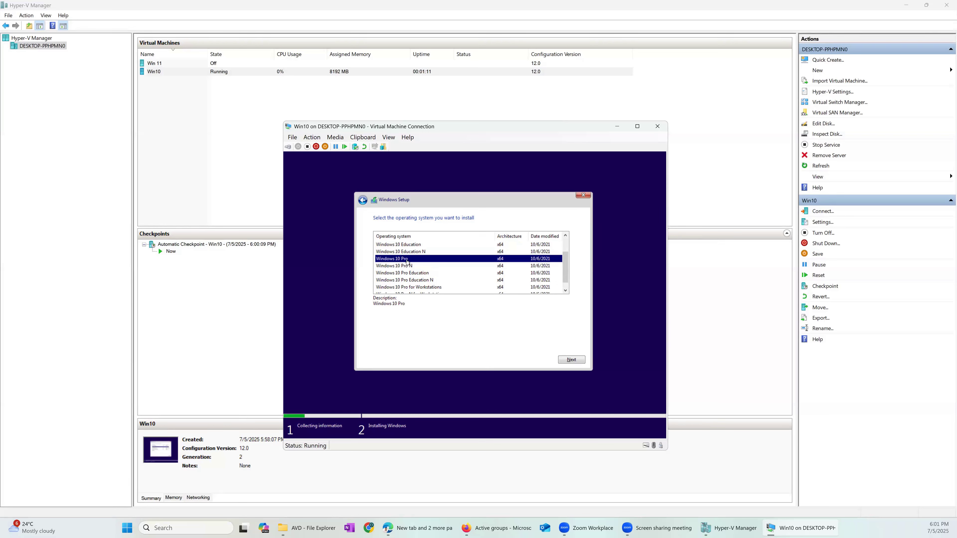
left_click(567, 360)
left_click(397, 343)
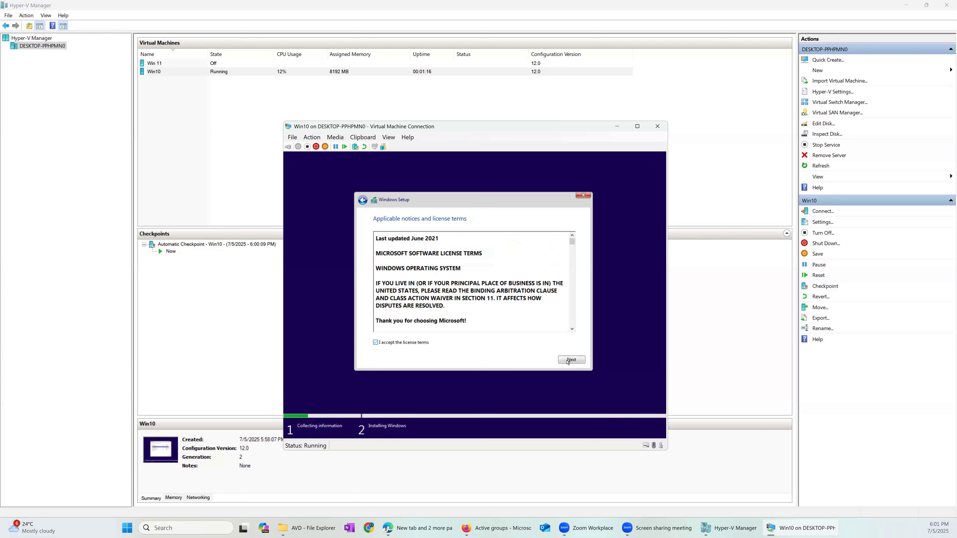
Run a Custom (Windows only) install onto Drive 0's 50.0 GB unallocated space.
left_click(570, 360)
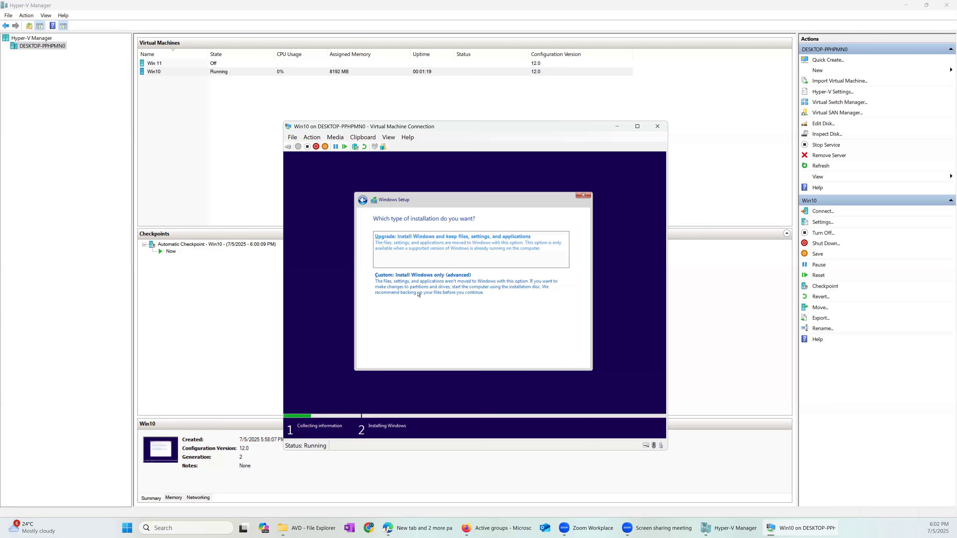
left_click(470, 292)
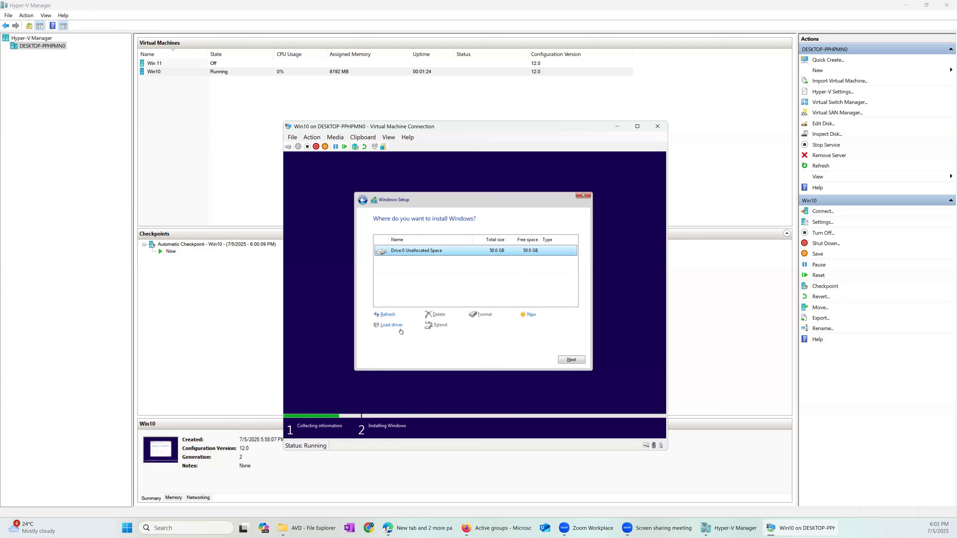
left_click(572, 360)
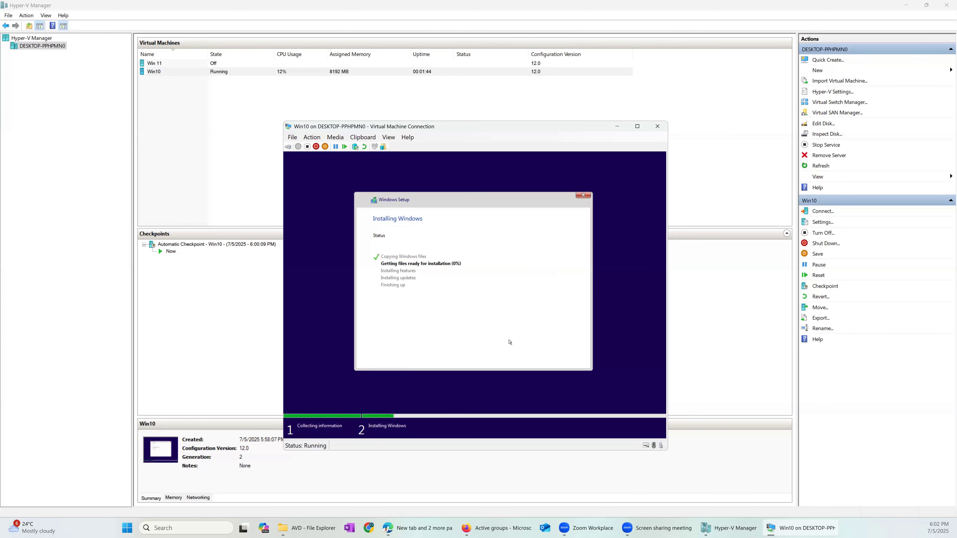
Move the VM Connection window aside and show the Hyper-V Manager introduction page.
left_click_drag(482, 126, 477, 101)
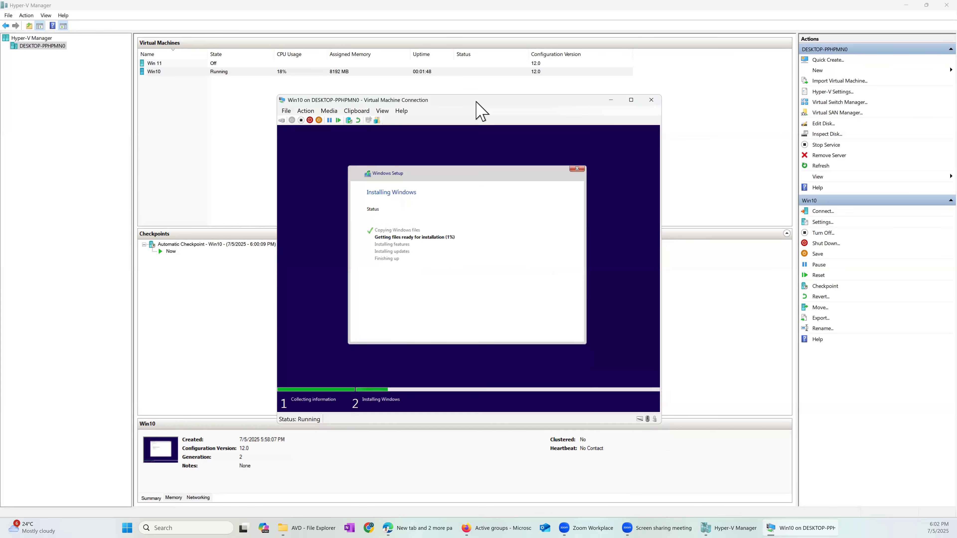
left_click(41, 48)
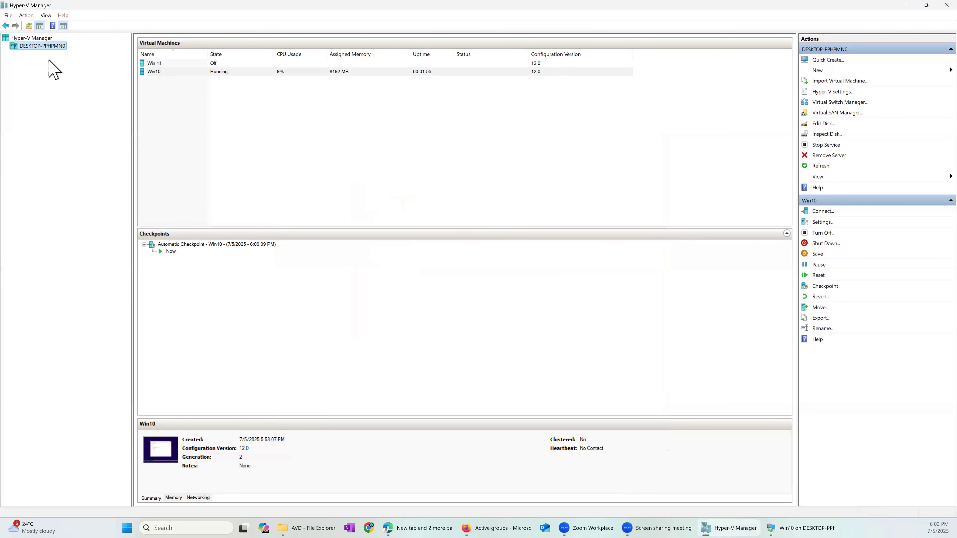
left_click(9, 15)
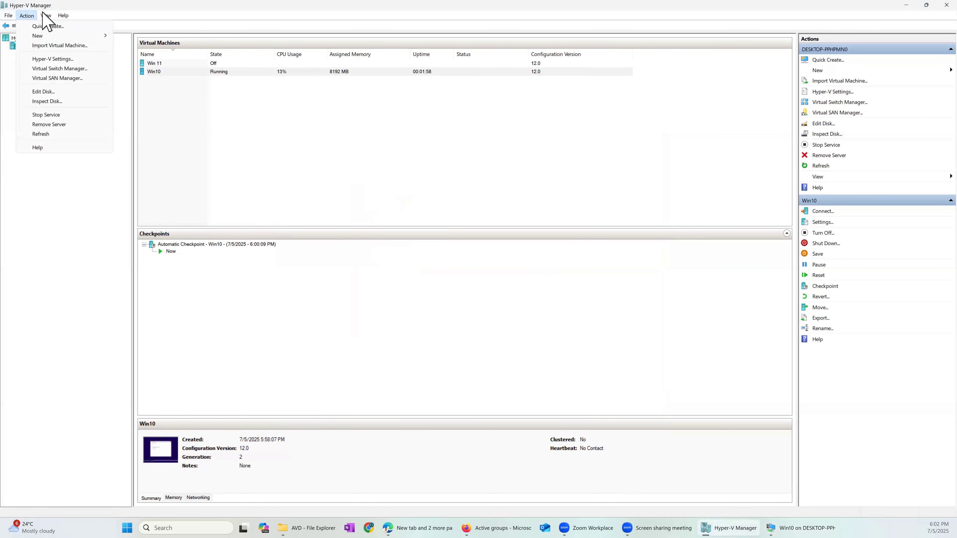
left_click(50, 99)
left_click(39, 39)
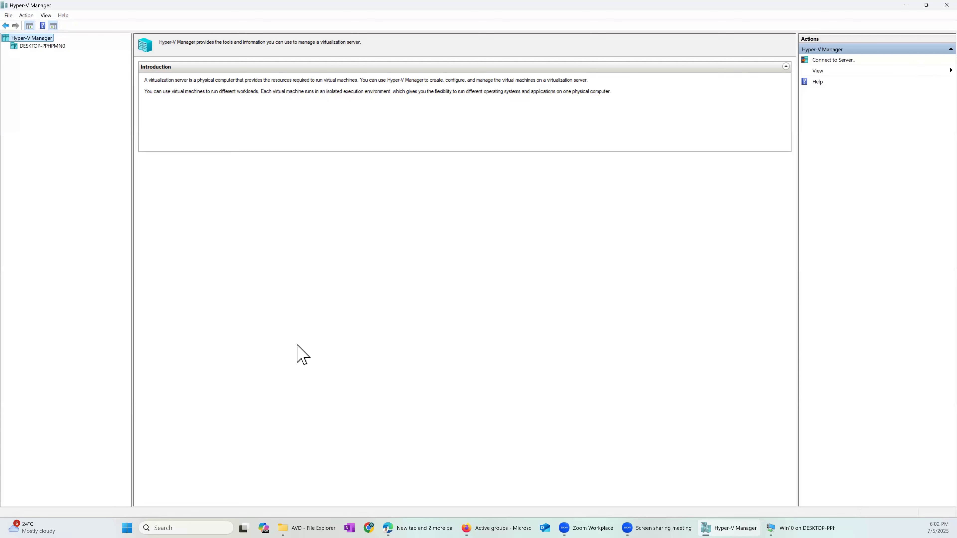
key("super")
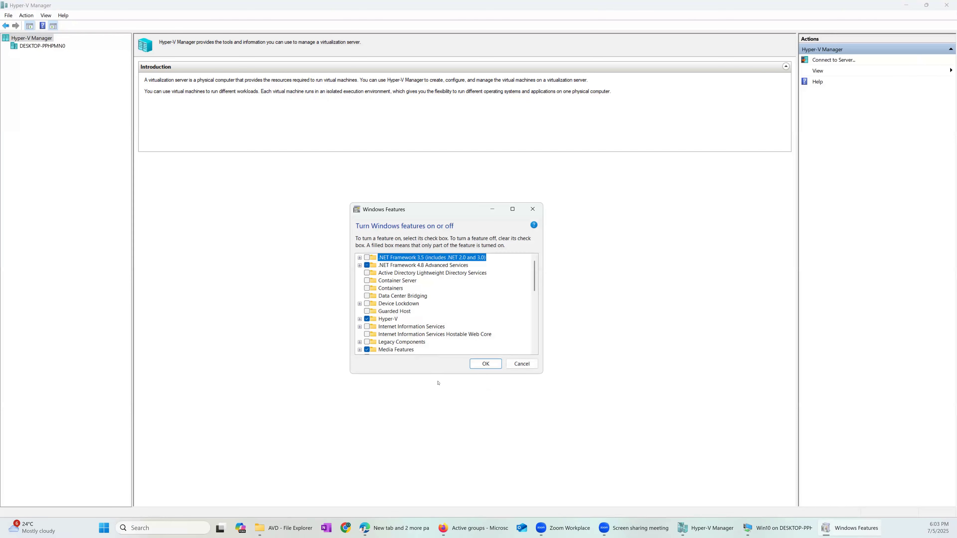
left_click(360, 320)
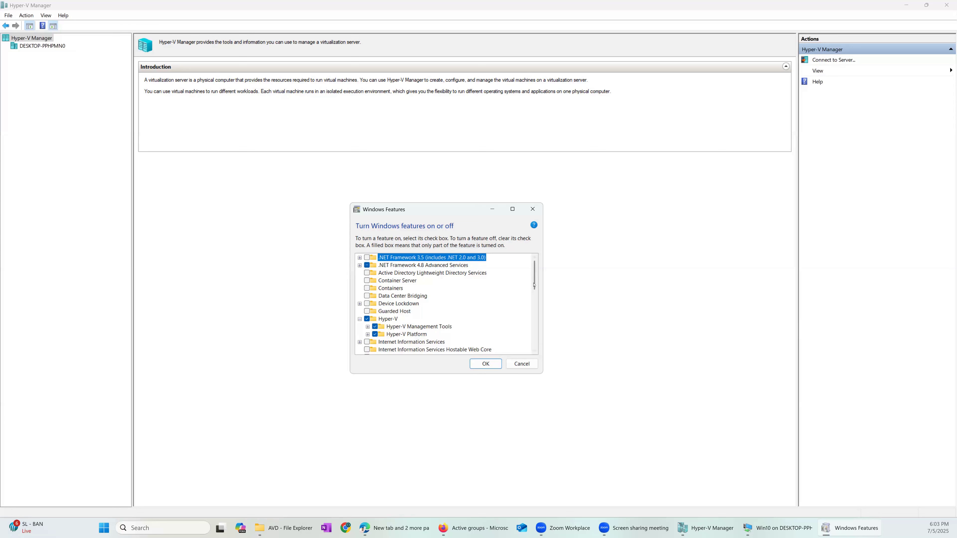
mouse_move(534, 286)
left_mouse_down()
mouse_move(534, 301)
mouse_move(533, 289)
left_mouse_up()
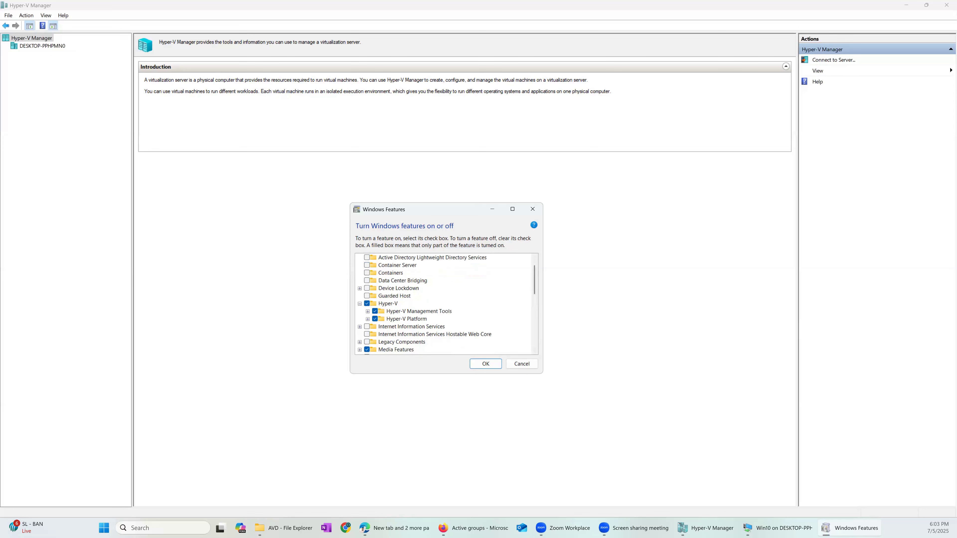
left_click(367, 311)
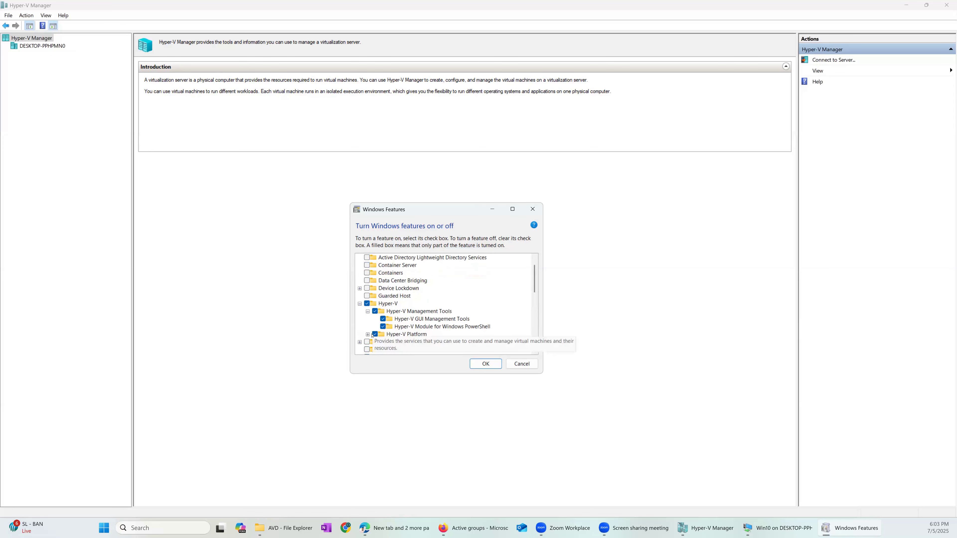
left_click(368, 334)
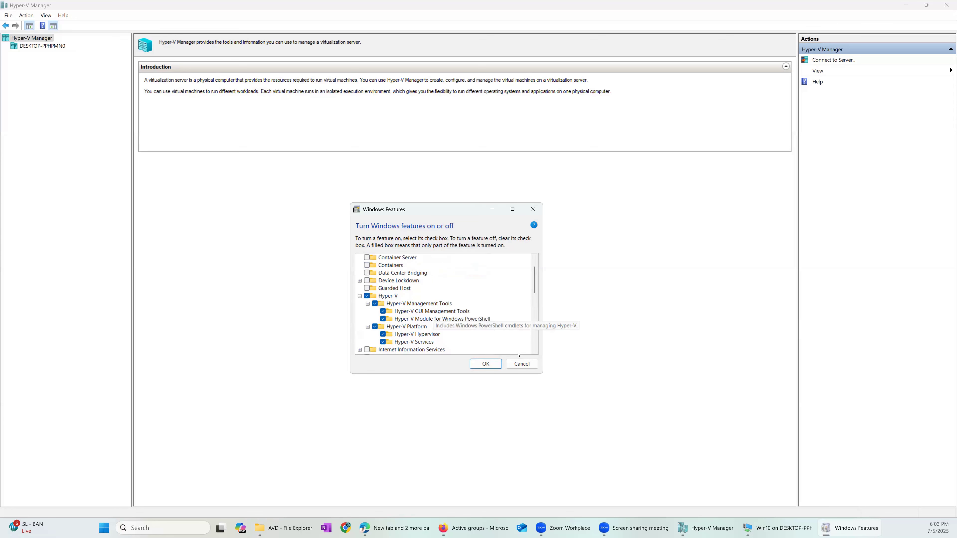
left_click(523, 364)
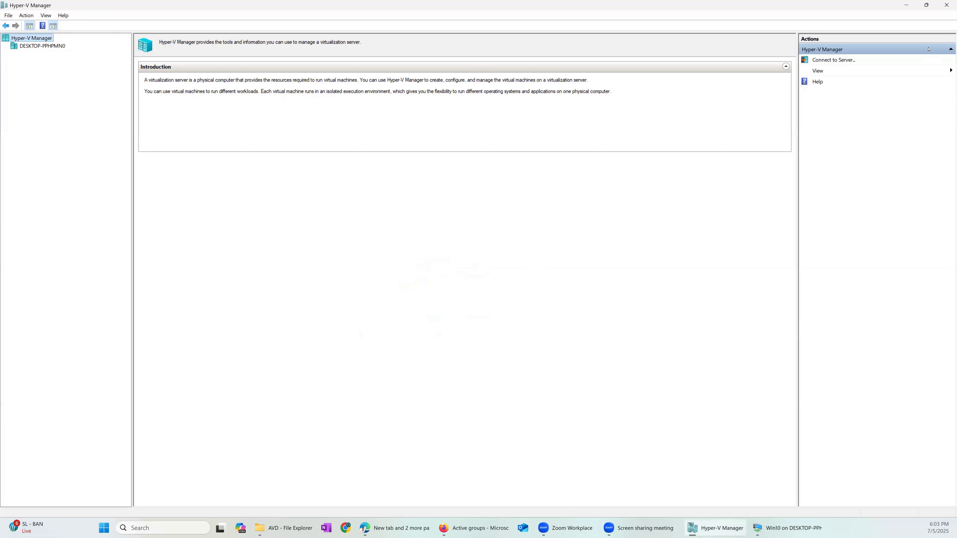
Cancel a Connect to Server attempt with Local computer, then open View > Customize.
left_click(834, 59)
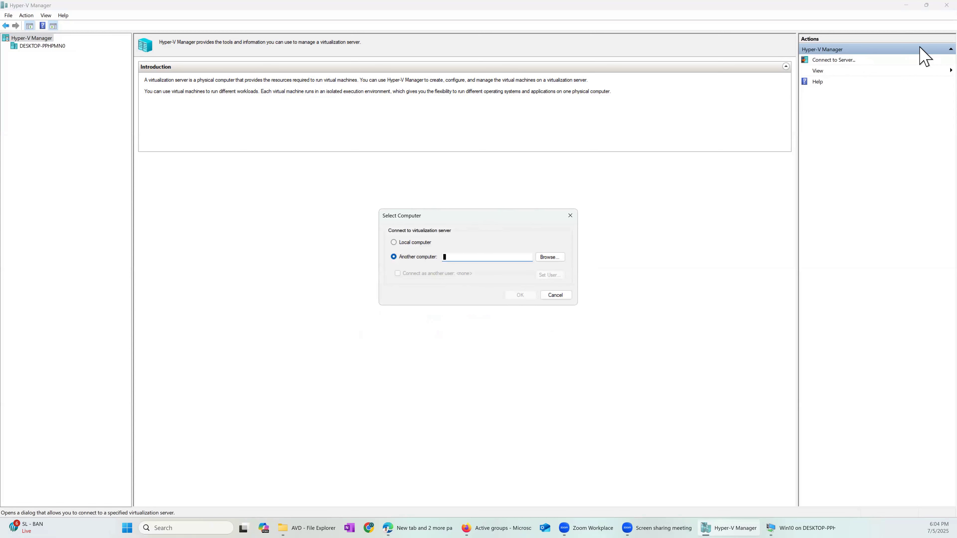
left_click(415, 244)
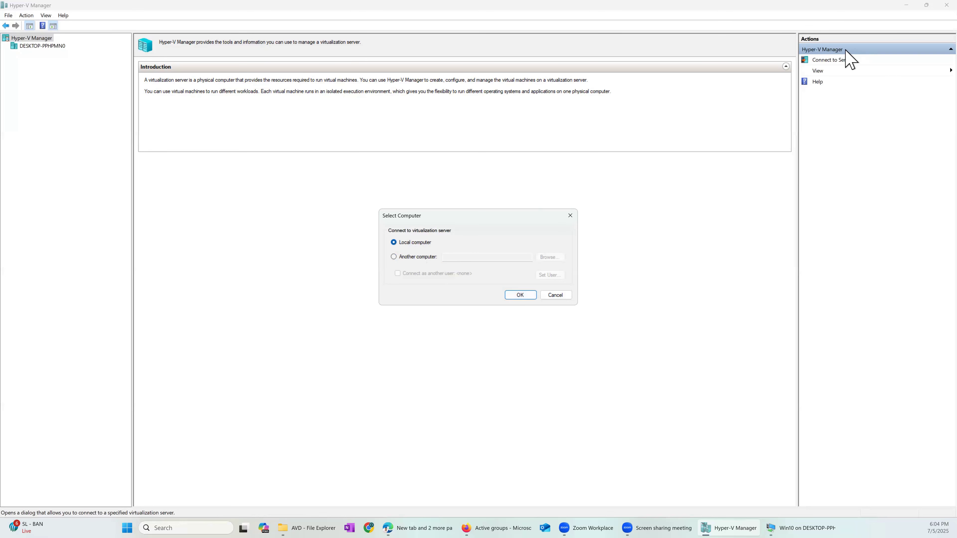
left_click(48, 16)
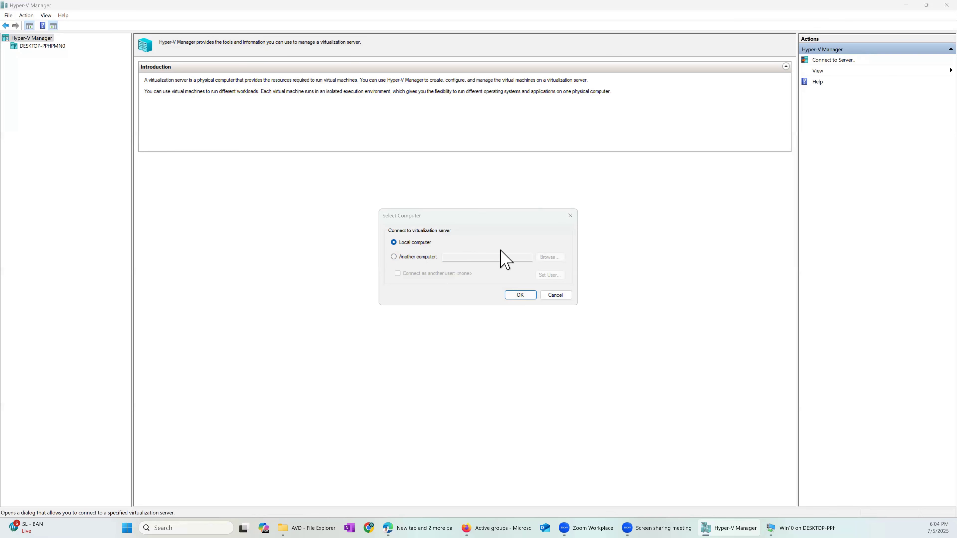
left_click(561, 298)
left_click(49, 15)
left_click(61, 26)
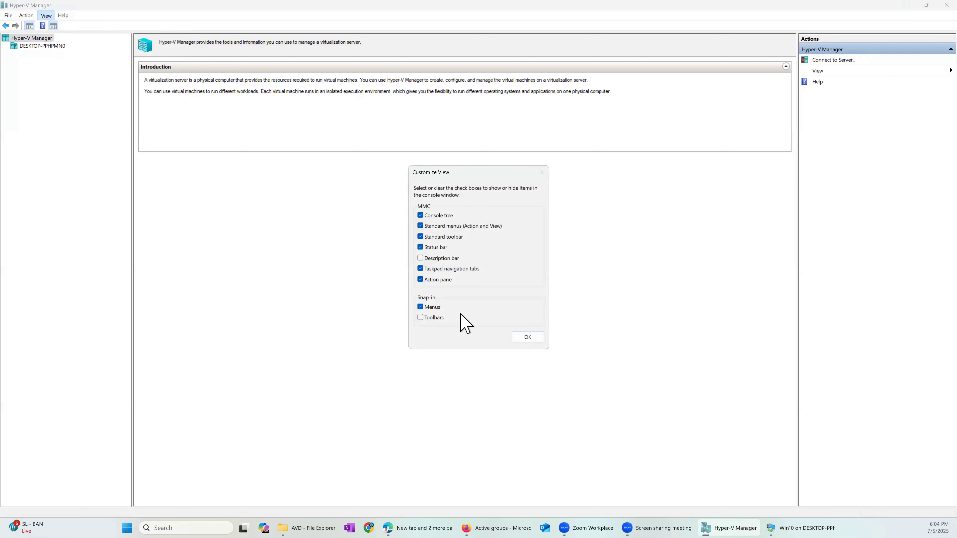
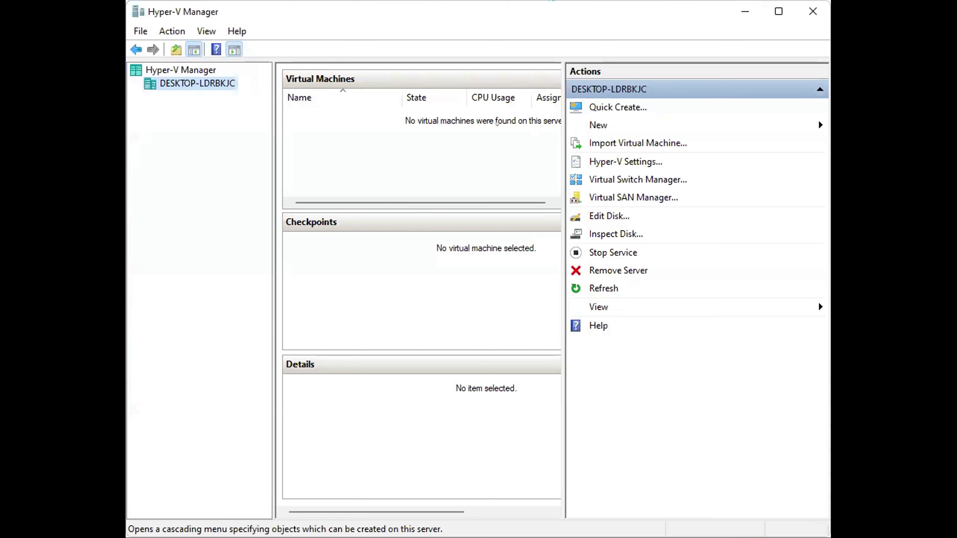
Try starting a new virtual machine from the host's actions, then dismiss the Quick Create dialog.
right_click(222, 84)
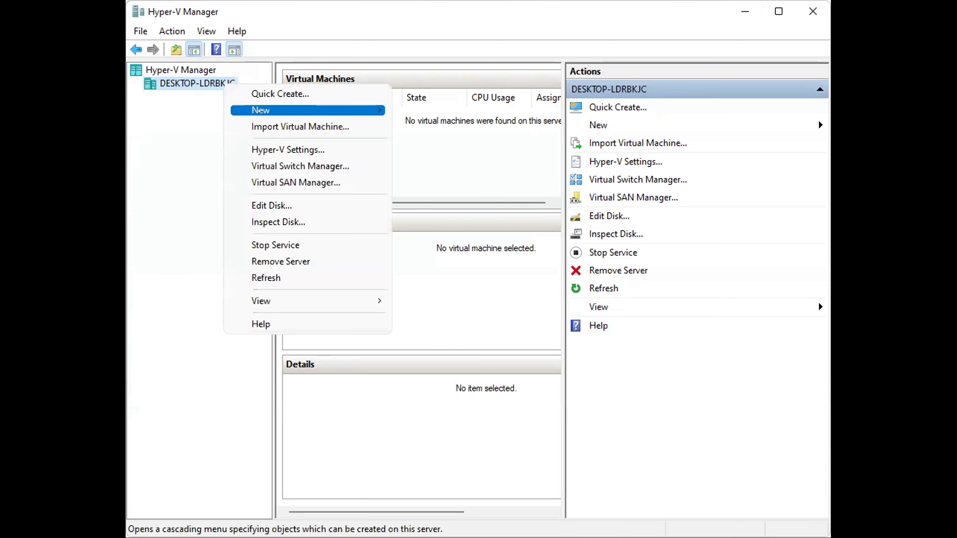
mouse_move(259, 110)
left_click(450, 110)
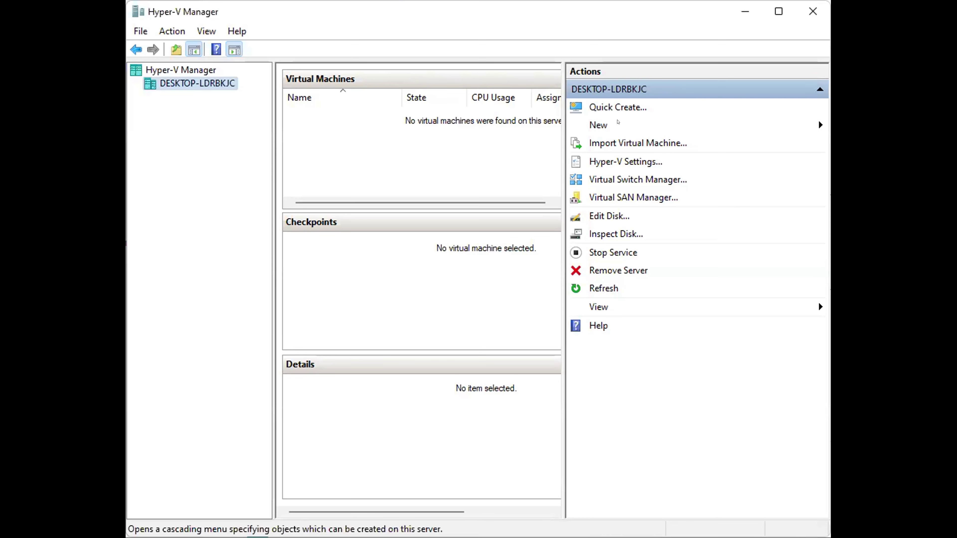
left_click(617, 121)
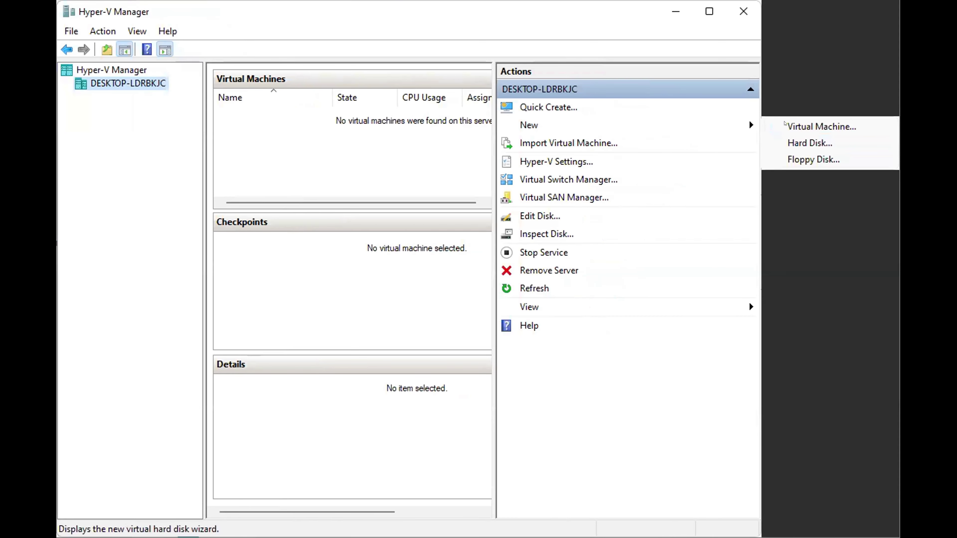
left_click(785, 127)
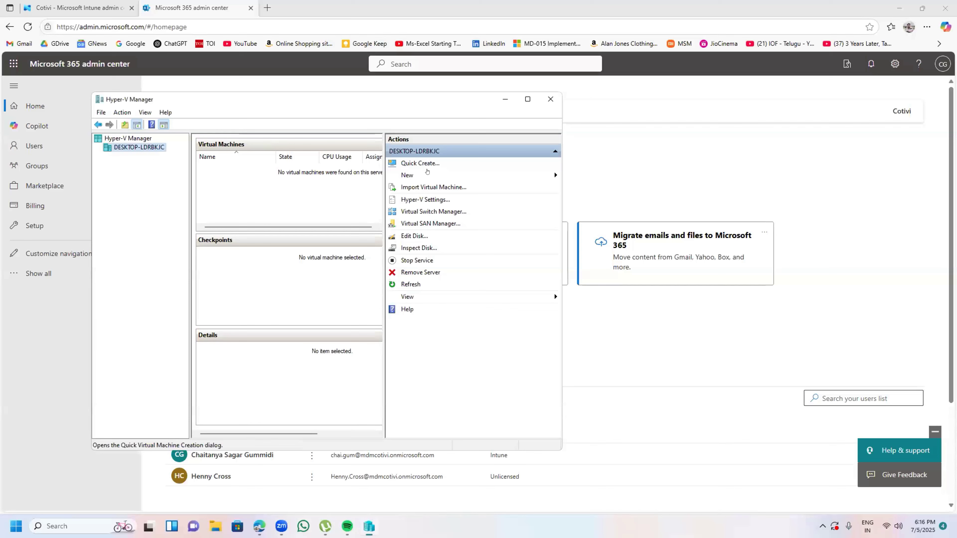
left_click(420, 163)
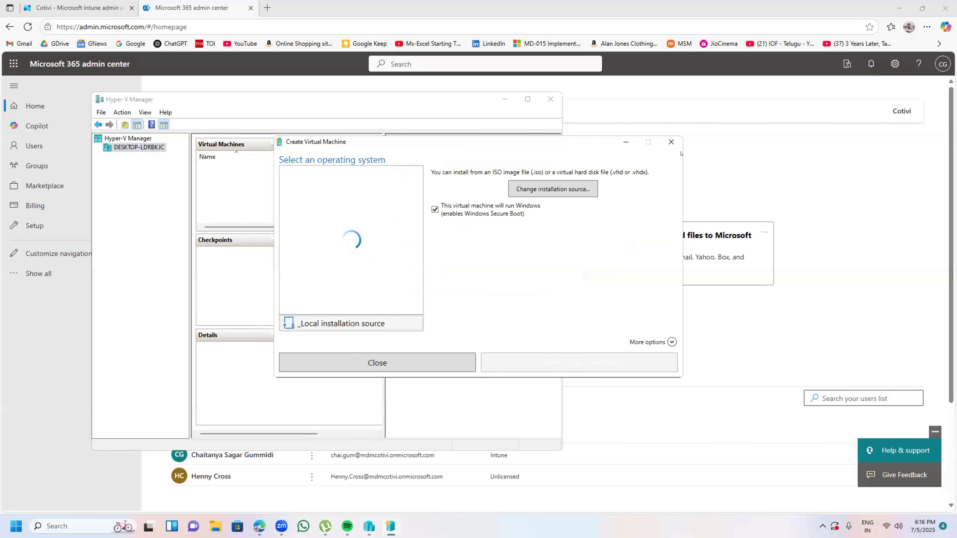
key("Escape")
Start the New Virtual Machine wizard, name the VM 'Wind11' and choose Generation 2.
left_click(417, 175)
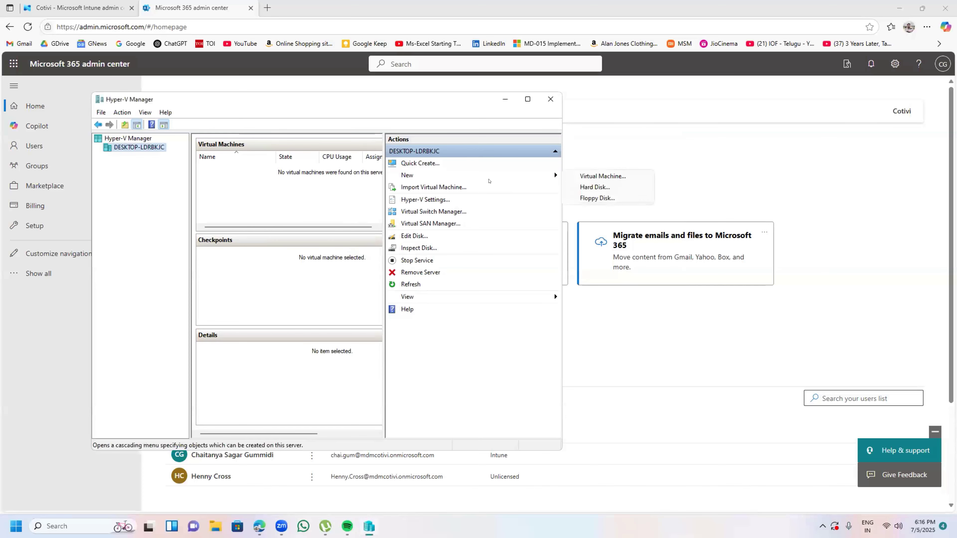
left_click(603, 176)
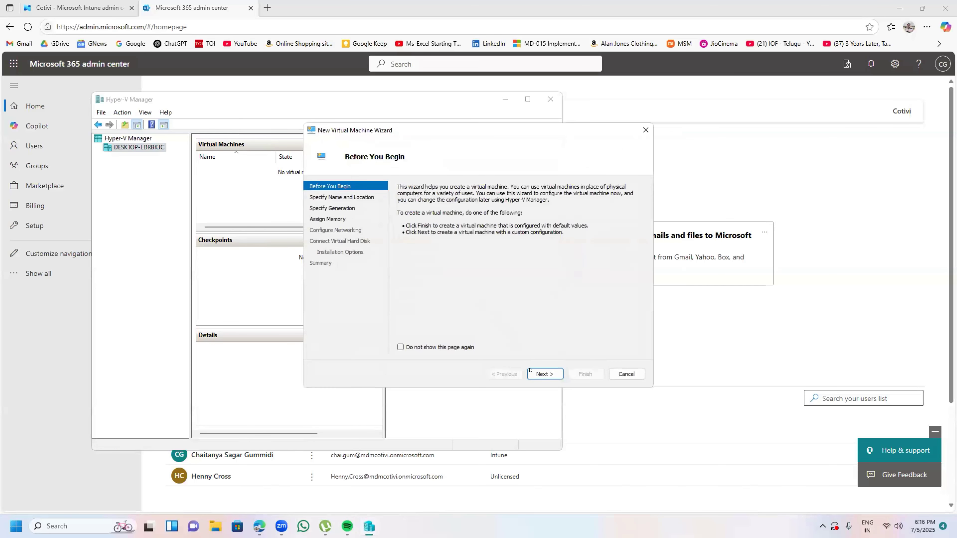
left_click(545, 374)
type("Wind")
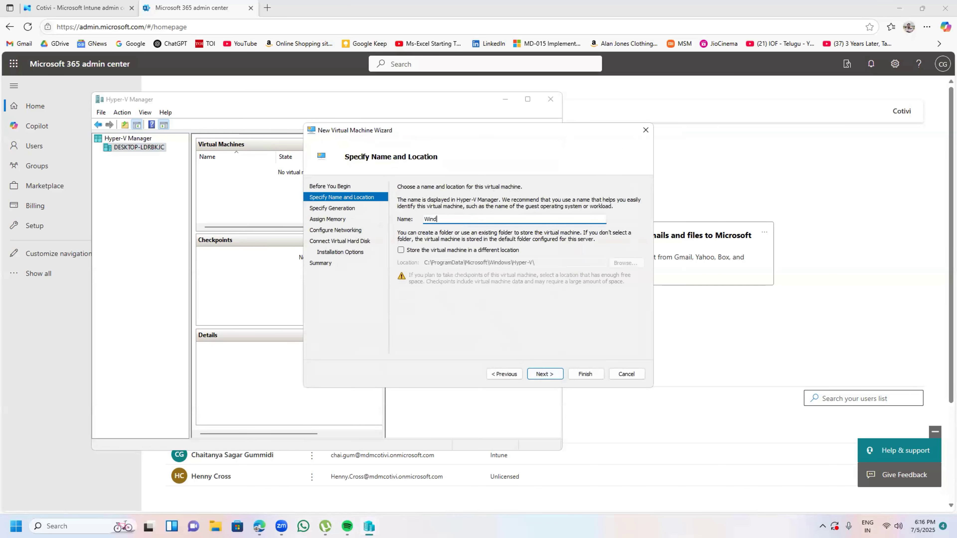
type("11")
left_click(551, 373)
left_click(421, 228)
key("Return")
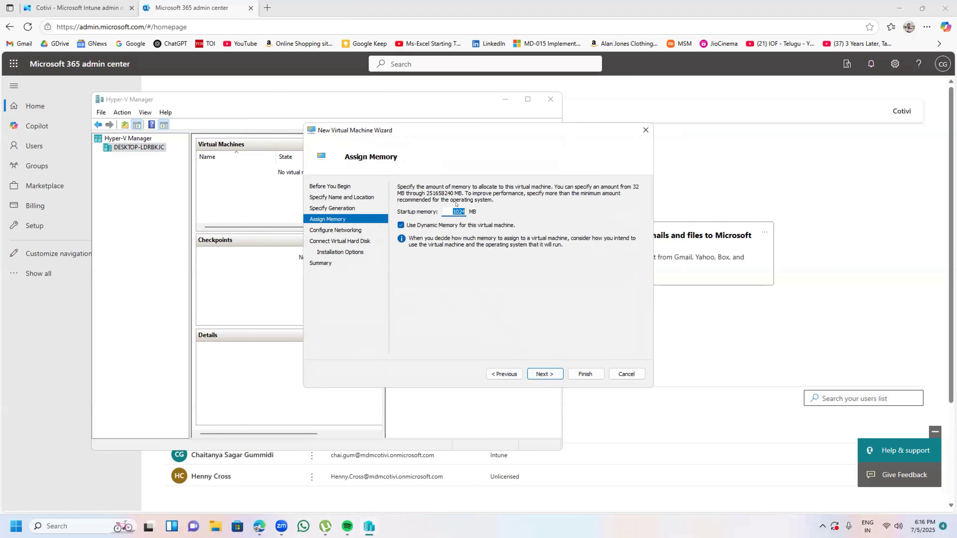
Set startup memory to 6144 MB and connect the VM to the Default Switch.
left_click(75, 523)
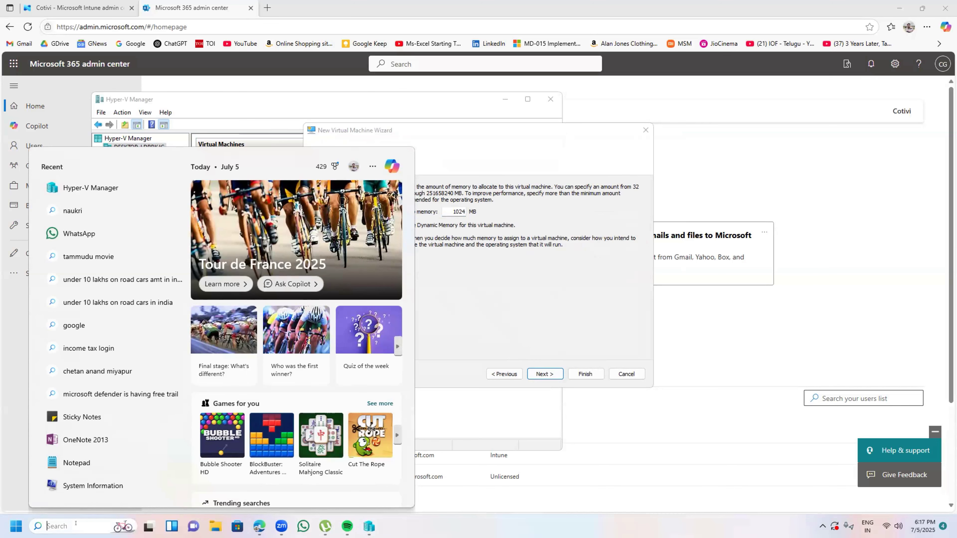
left_click(452, 211)
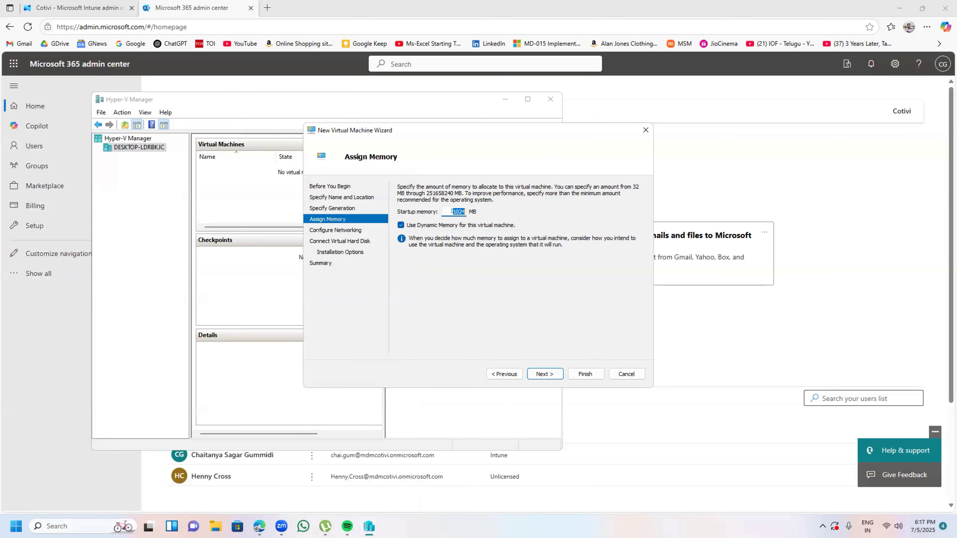
type("6144")
left_click(545, 374)
left_click(495, 206)
left_click(494, 228)
left_click(545, 375)
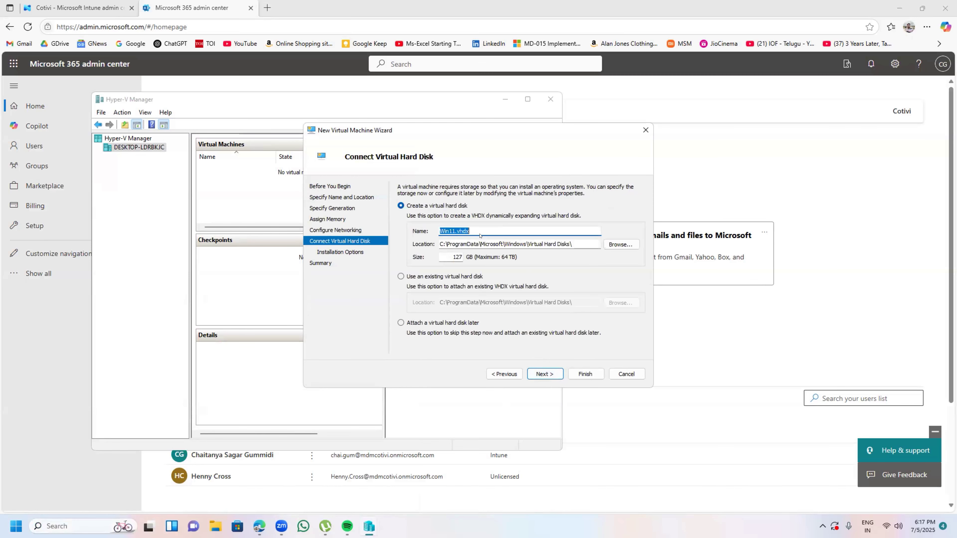
Browse and search Downloads for an existing disk or ISO, then cancel the file picker.
left_click(443, 278)
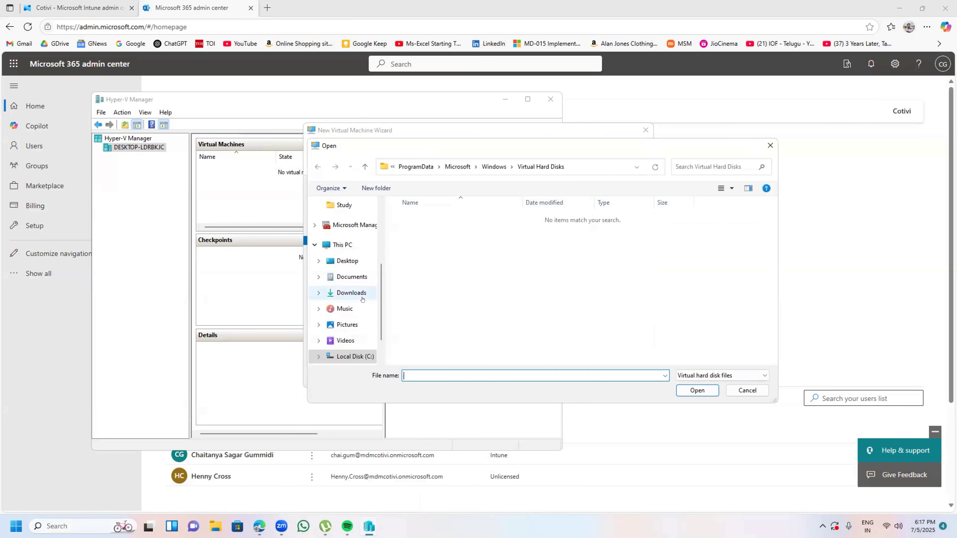
left_click(351, 293)
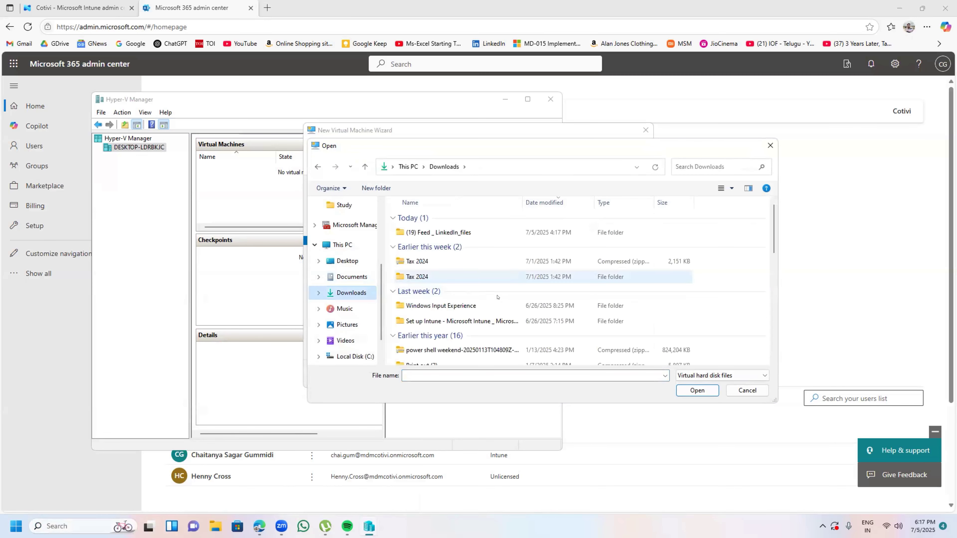
scroll(497, 297, "down", 1)
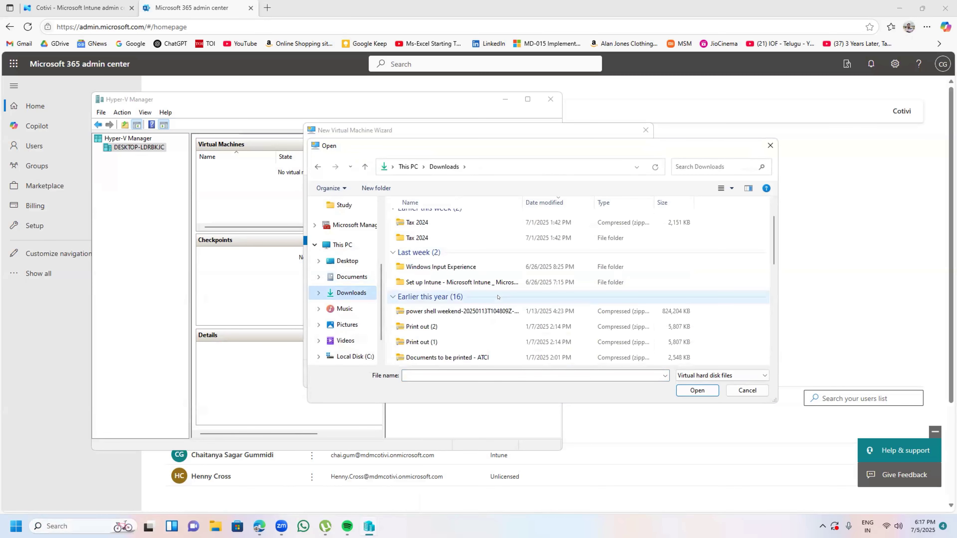
scroll(463, 305, "down", 1)
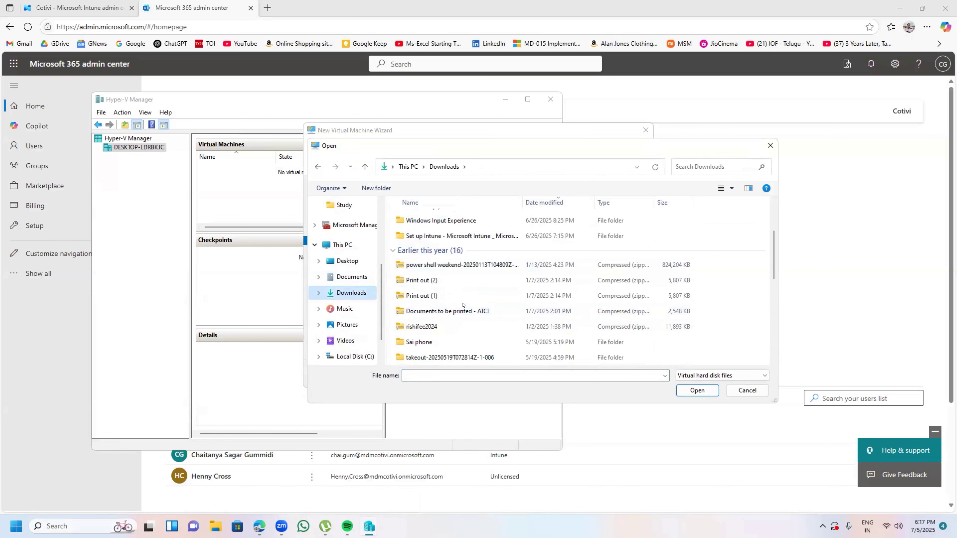
scroll(449, 235, "down", 5)
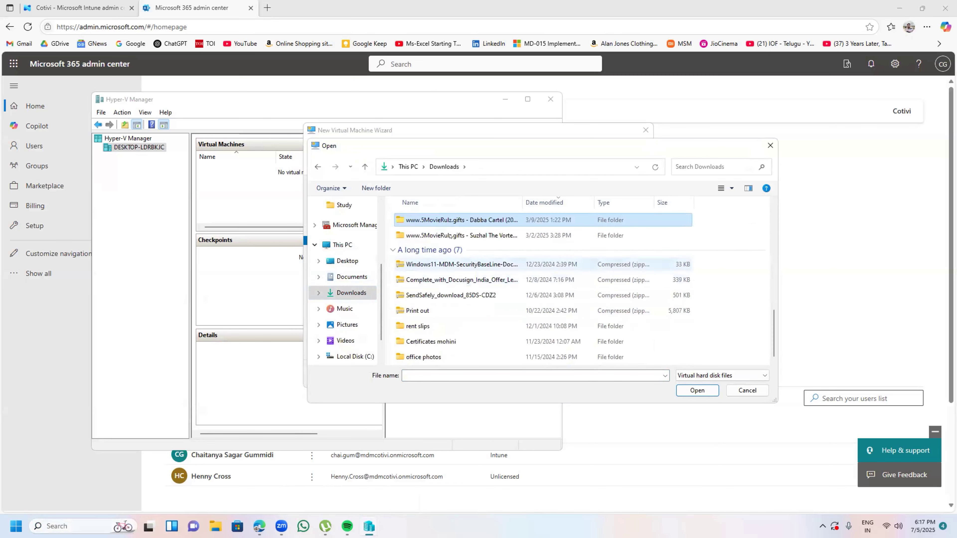
scroll(432, 282, "up", 10)
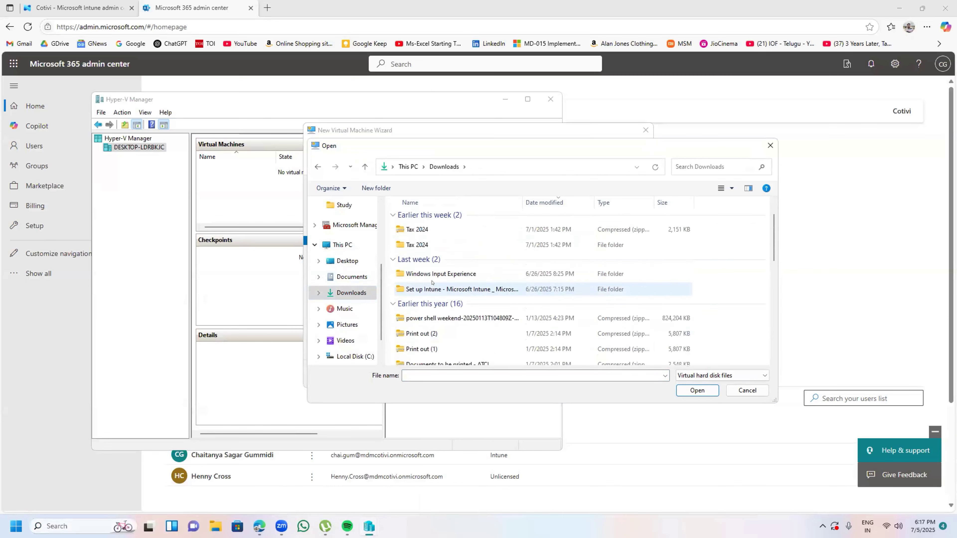
scroll(432, 282, "down", 5)
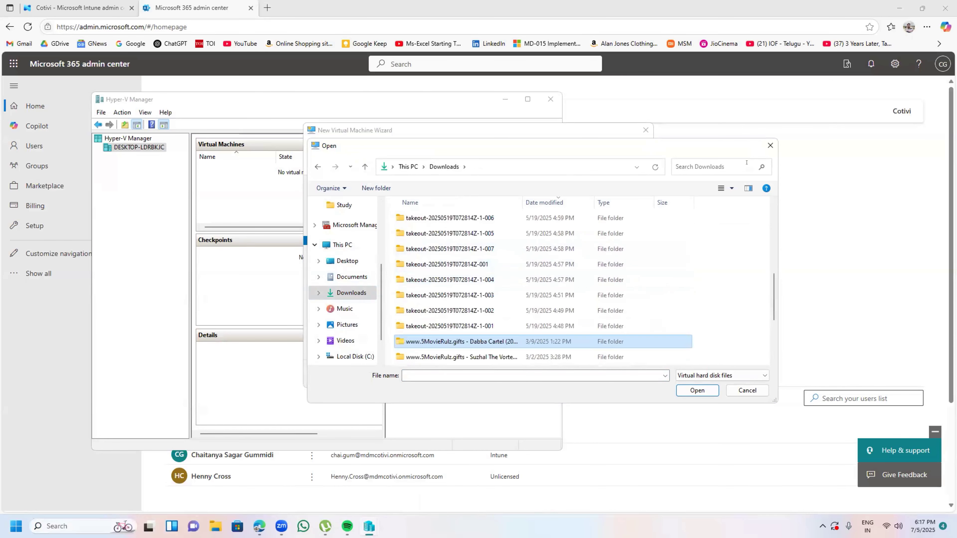
left_click(715, 162)
type("iso")
left_click(350, 292)
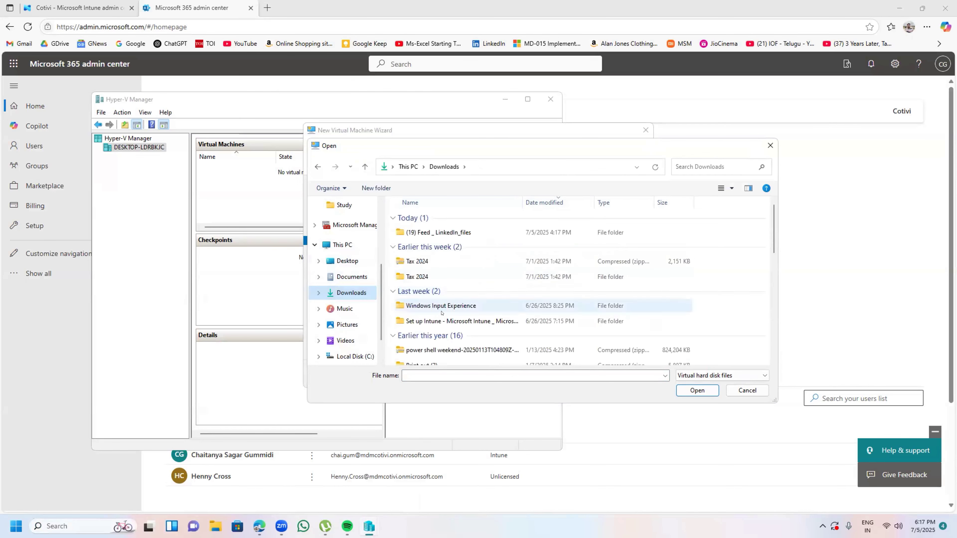
scroll(441, 317, "down", 1)
scroll(442, 315, "down", 1)
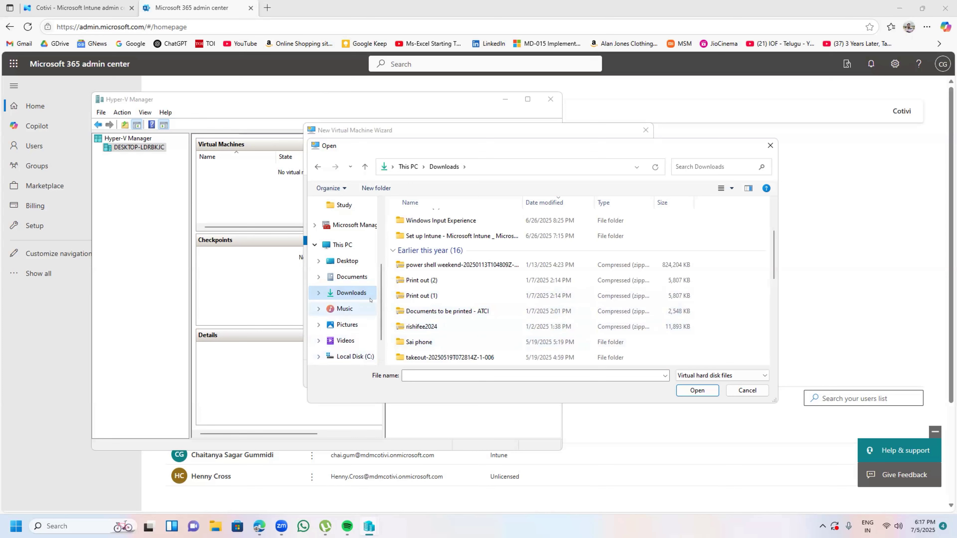
scroll(447, 307, "down", 3)
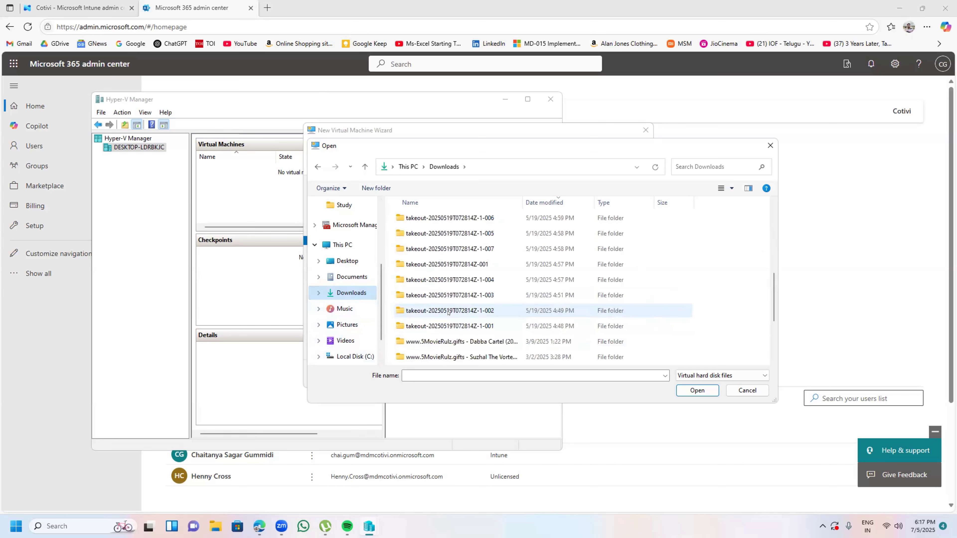
scroll(448, 311, "up", 2)
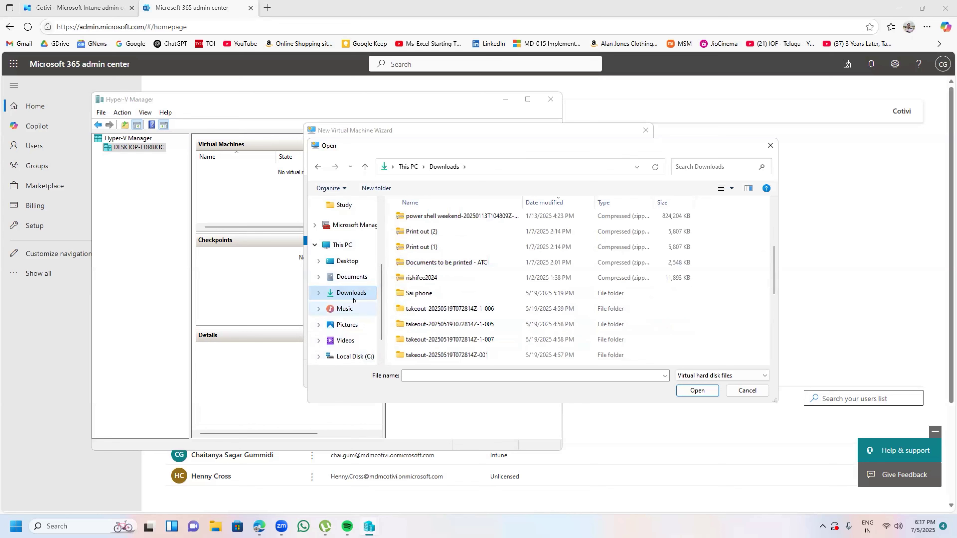
left_click(747, 390)
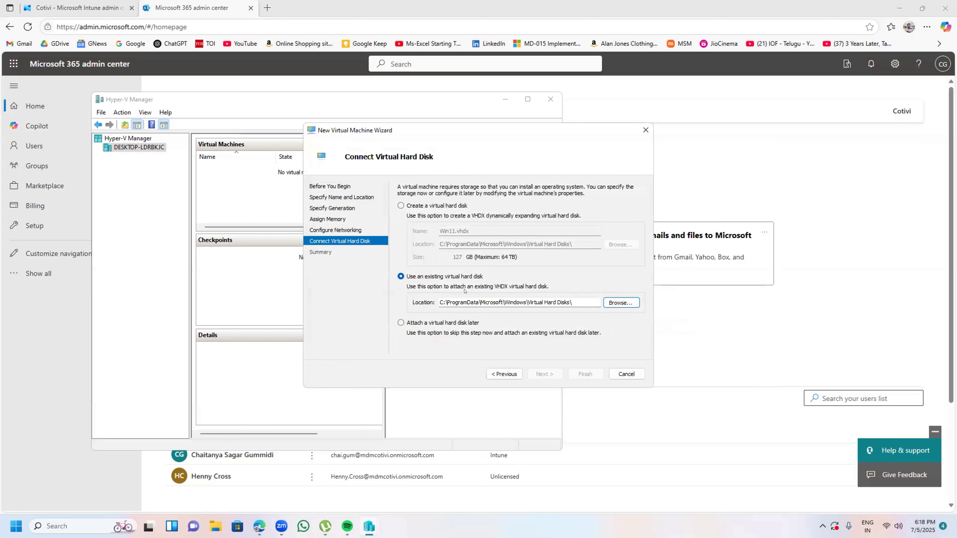
Create a new virtual hard disk with a 60 GB size.
left_click(419, 206)
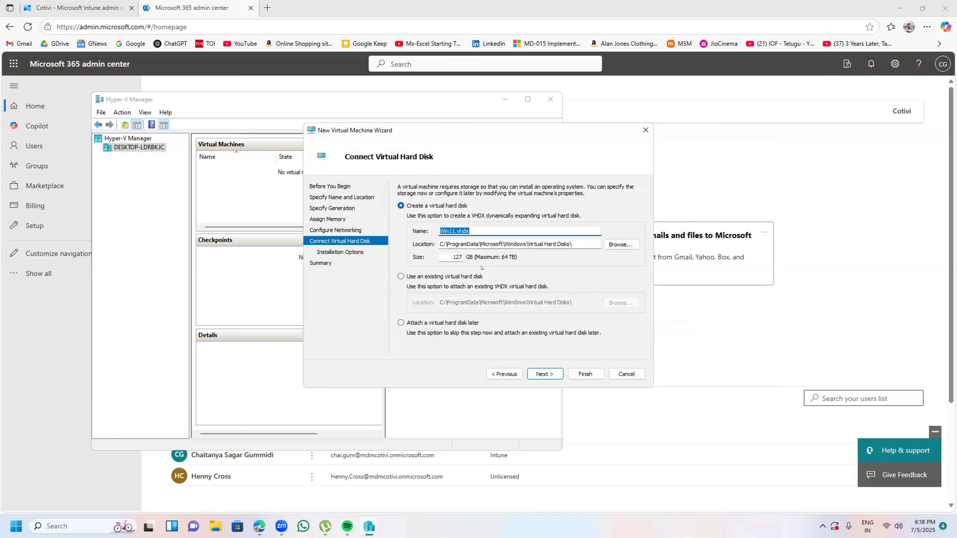
double_click(457, 257)
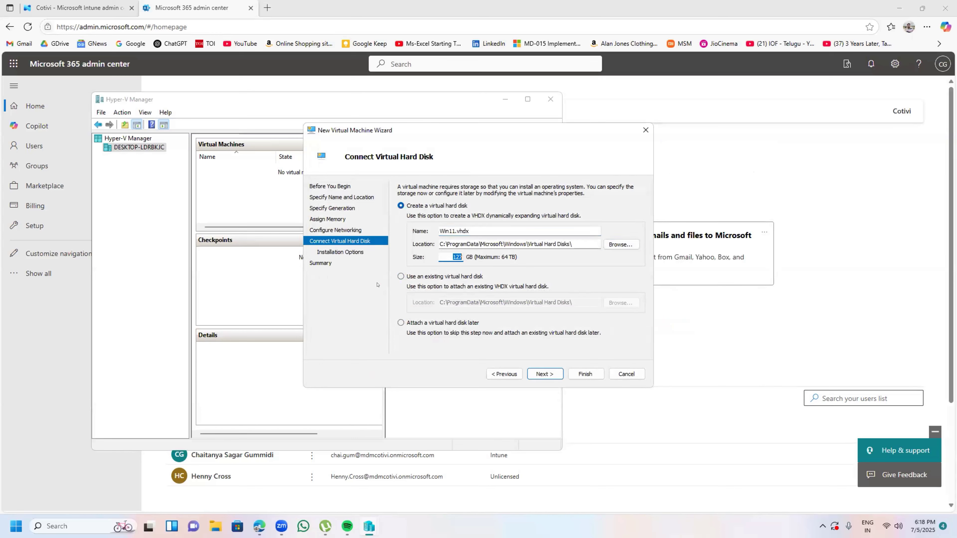
type("60gb")
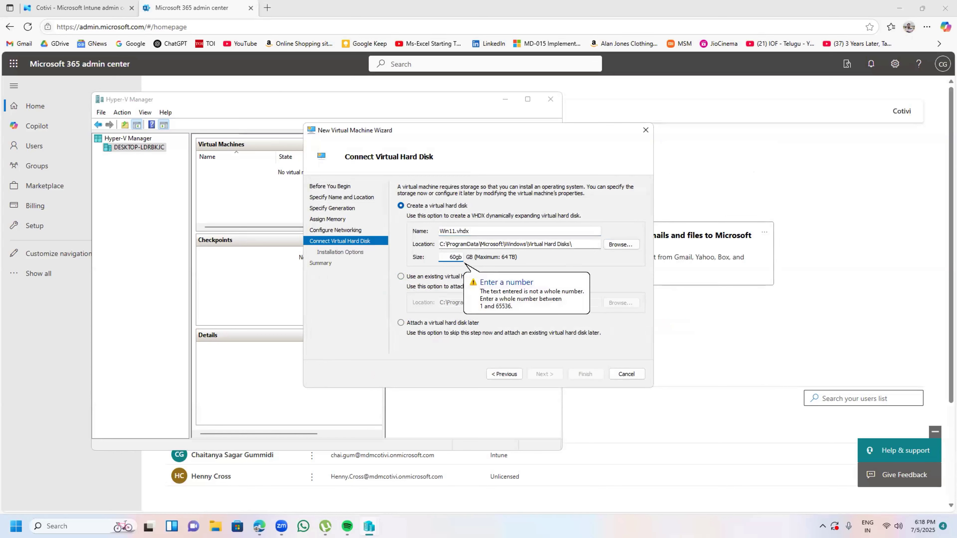
key("BackSpace")
key("BackSpace")
type("0")
left_click(545, 373)
Choose installing from a bootable image file and search Downloads for ISO files.
left_click(508, 220)
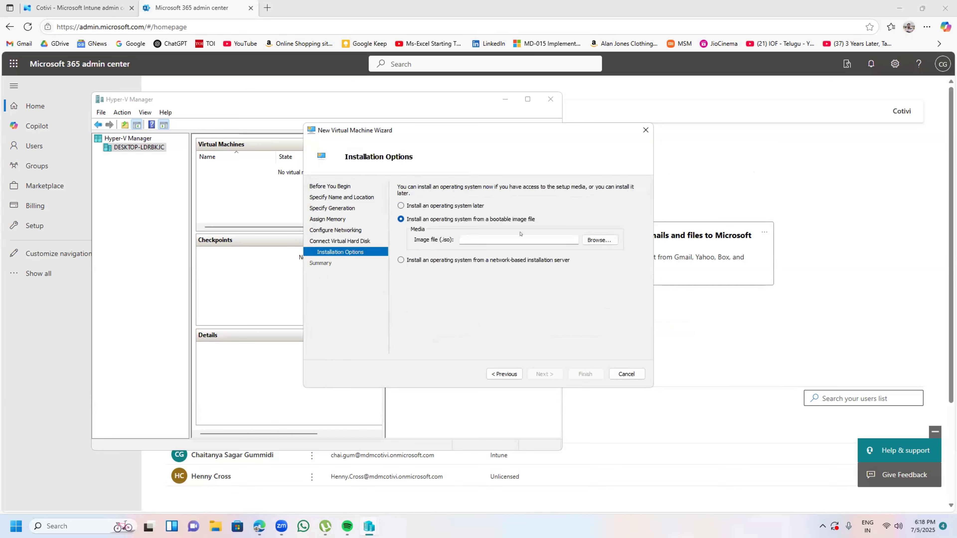
left_click(216, 527)
left_click(35, 226)
left_click(600, 240)
left_click(351, 277)
left_click(688, 166)
type("iso")
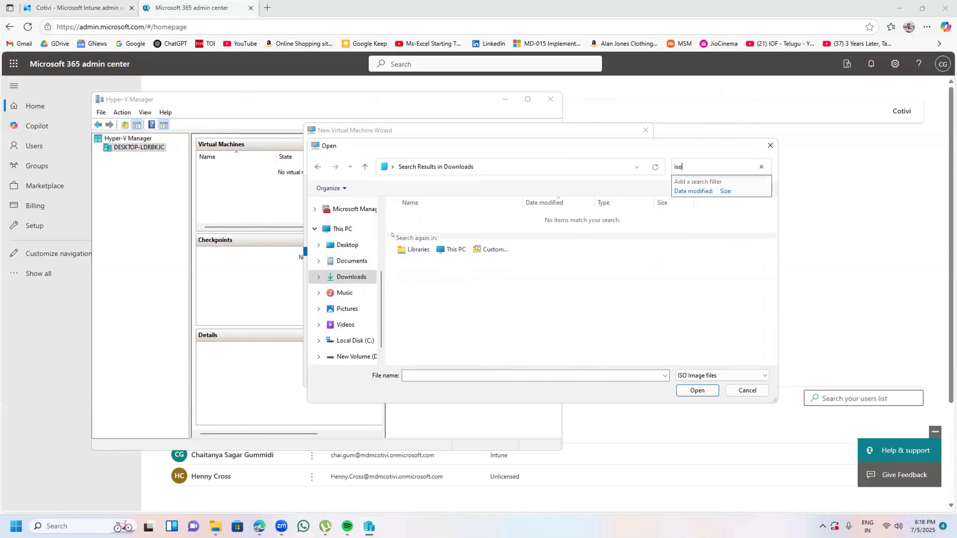
left_click(352, 278)
Select Win11_24H2_English_x64.iso from Downloads as the install image.
left_click(706, 164)
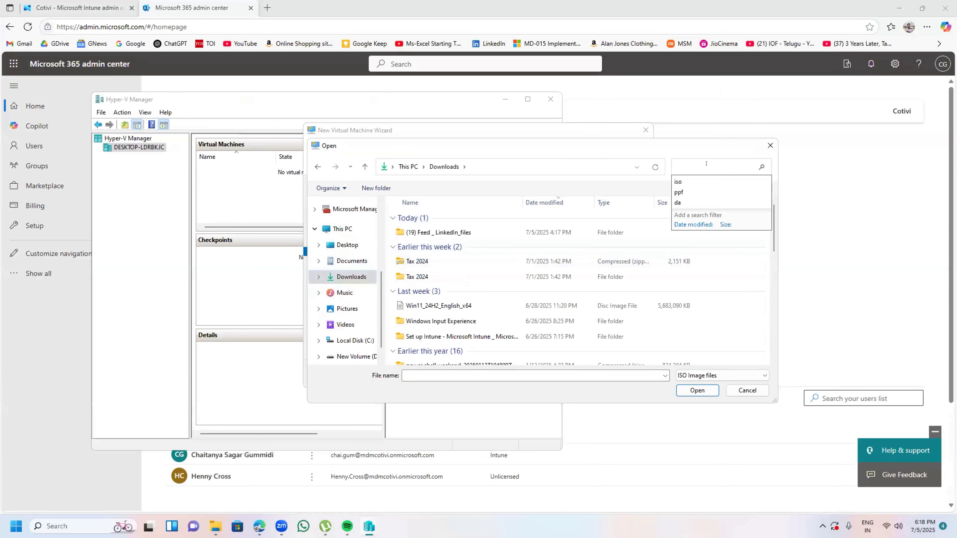
type("win")
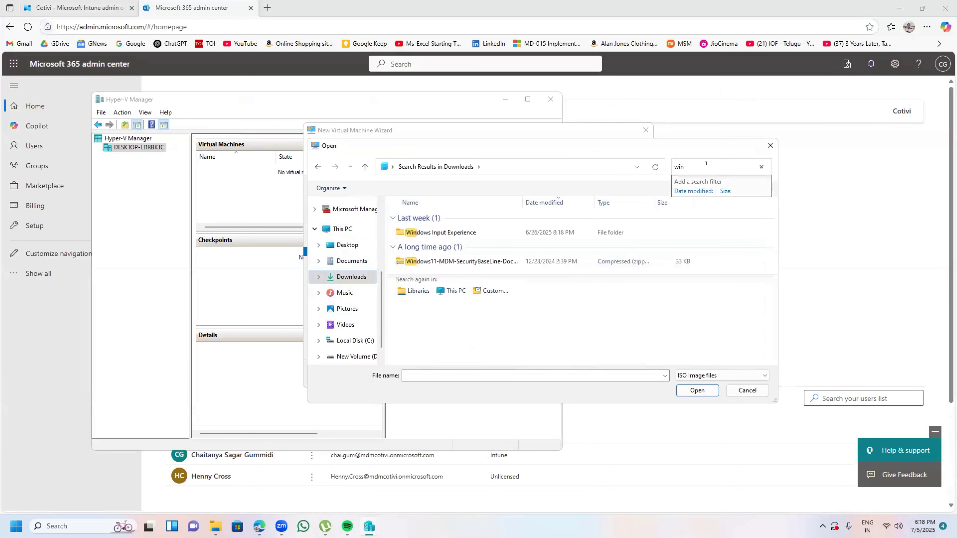
double_click(447, 233)
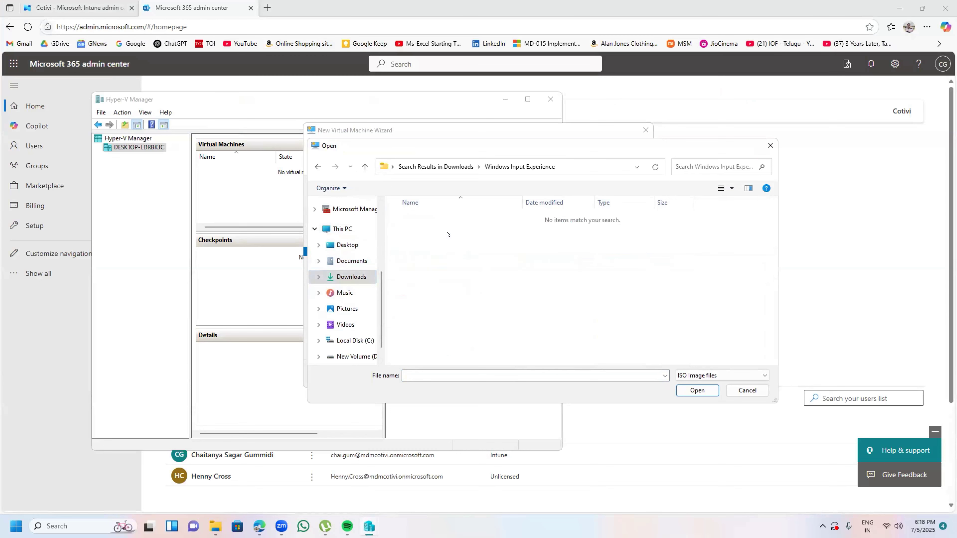
left_click(318, 167)
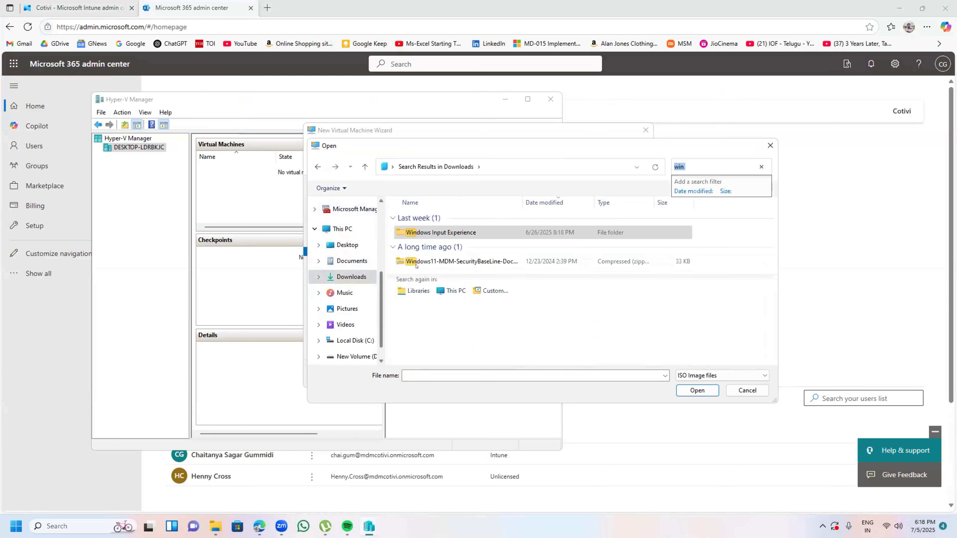
left_click(443, 262)
left_click(352, 279)
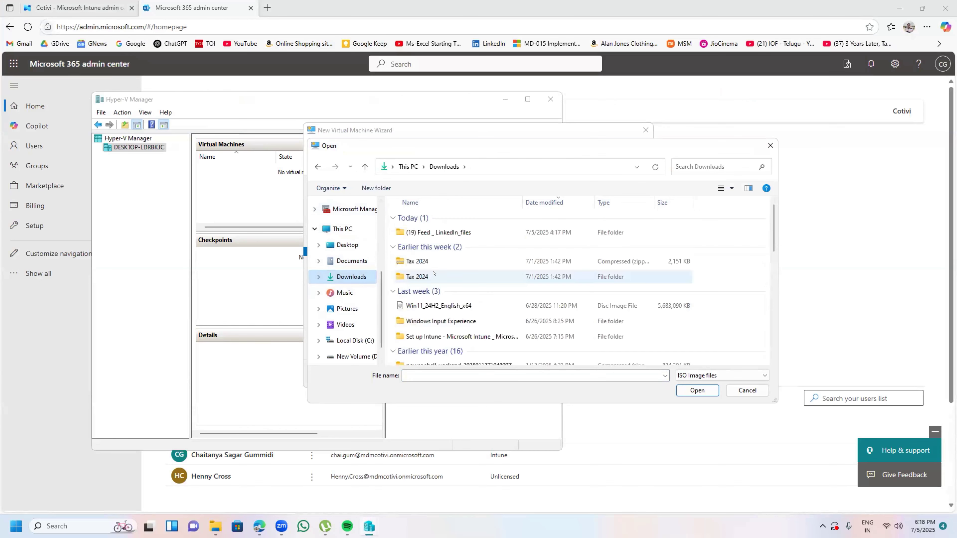
left_click(466, 305)
left_click(697, 390)
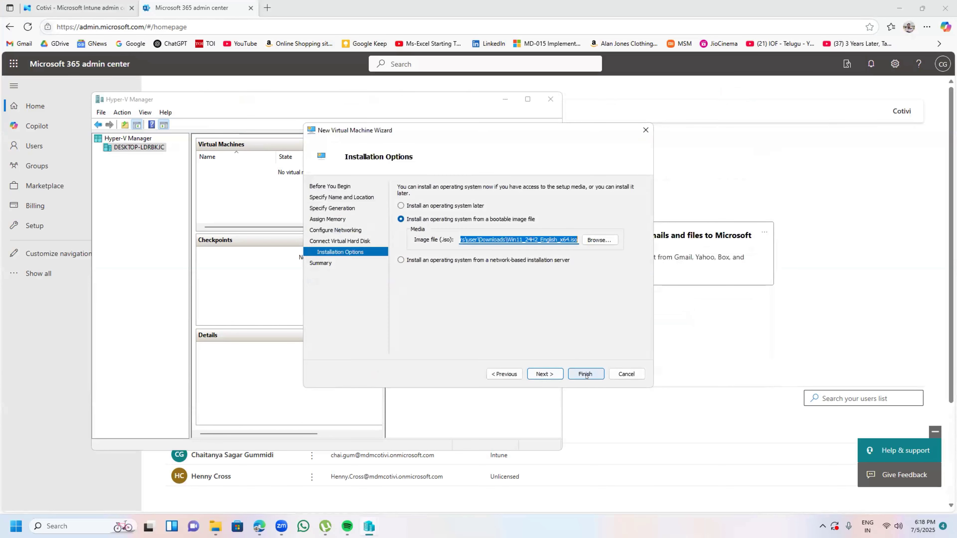
Finish the wizard and enable the Trusted Platform Module in Win11's security settings.
left_click(586, 375)
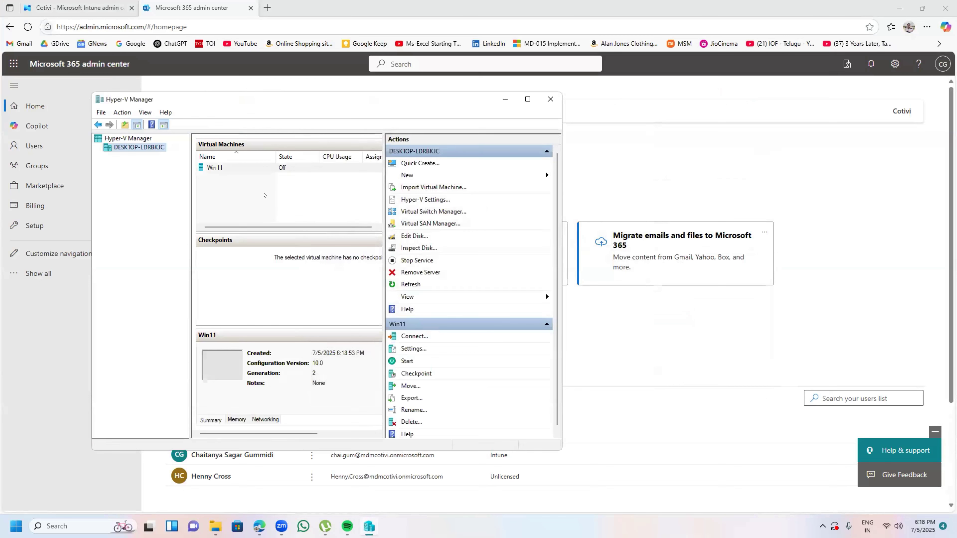
right_click(258, 171)
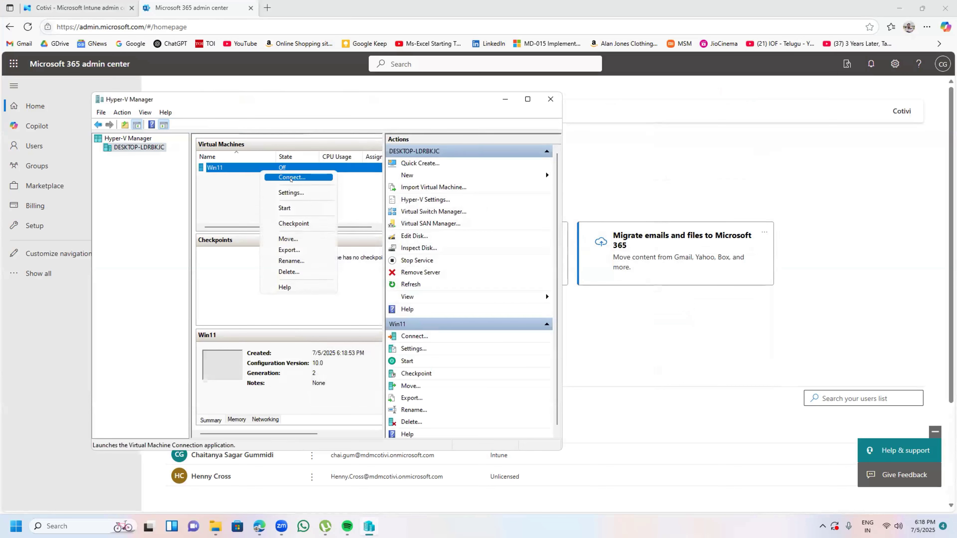
left_click(291, 193)
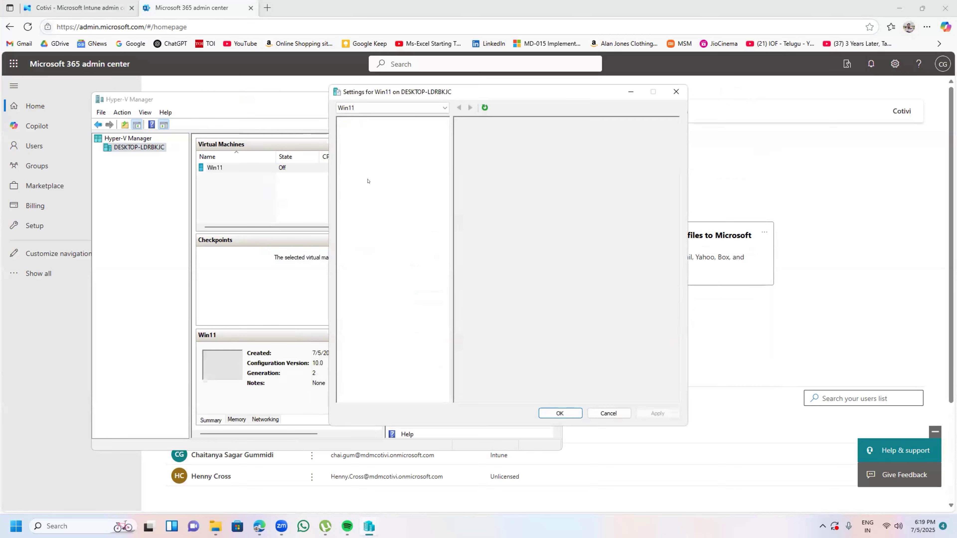
left_click(379, 155)
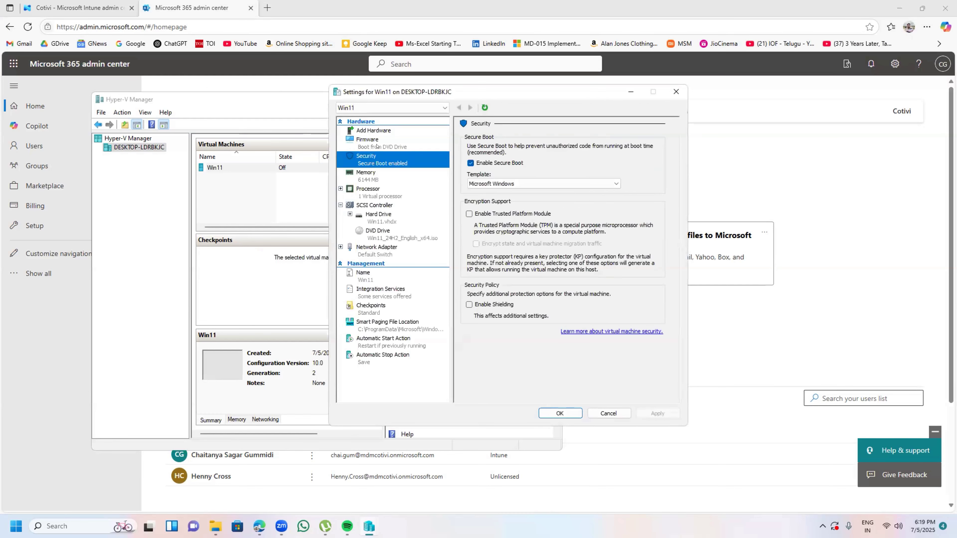
left_click(367, 142)
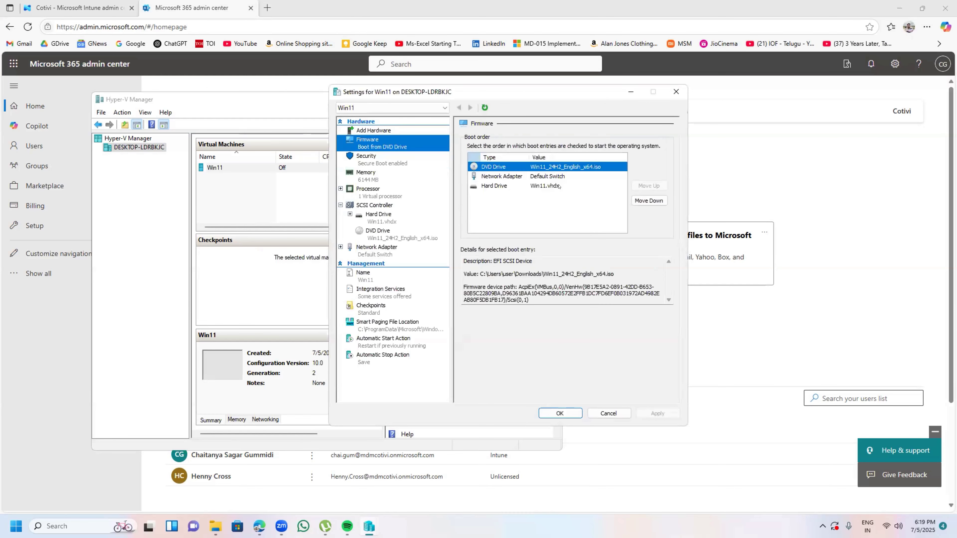
left_click(383, 163)
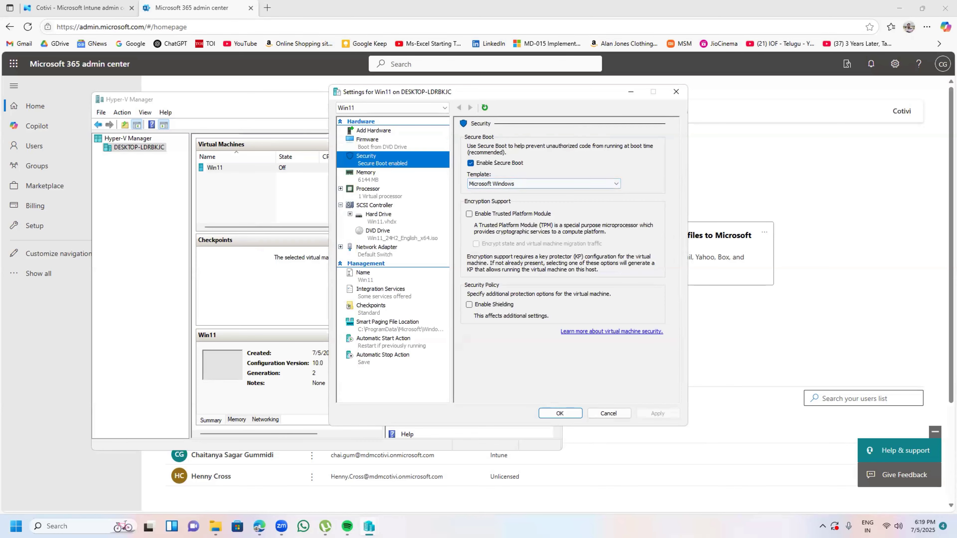
left_click(497, 213)
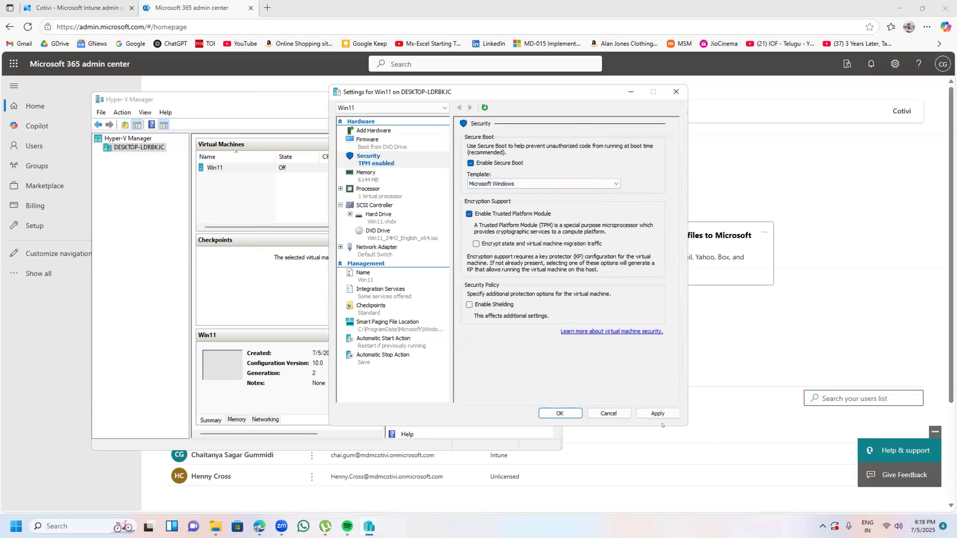
left_click(670, 417)
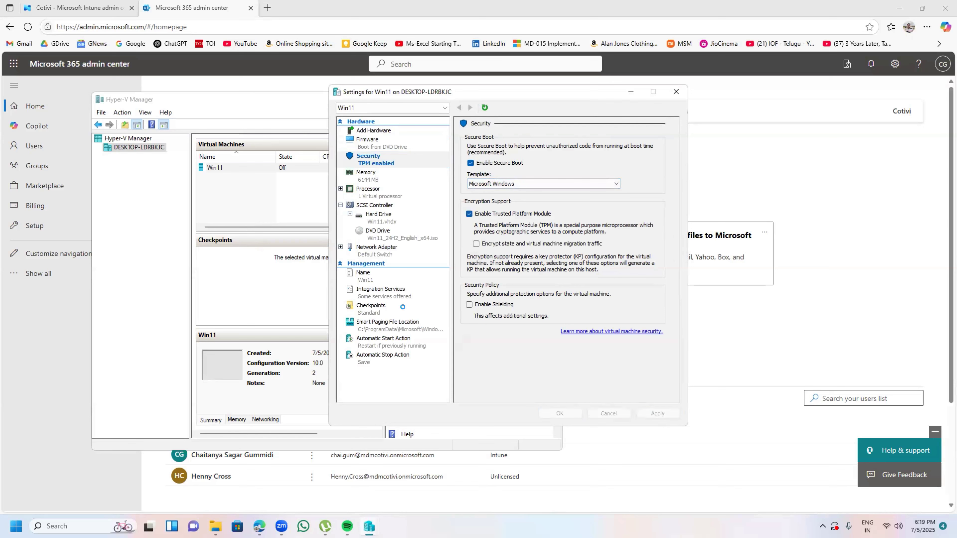
Raise Win11's virtual processors from 1 to 2 and apply the change.
left_click(372, 173)
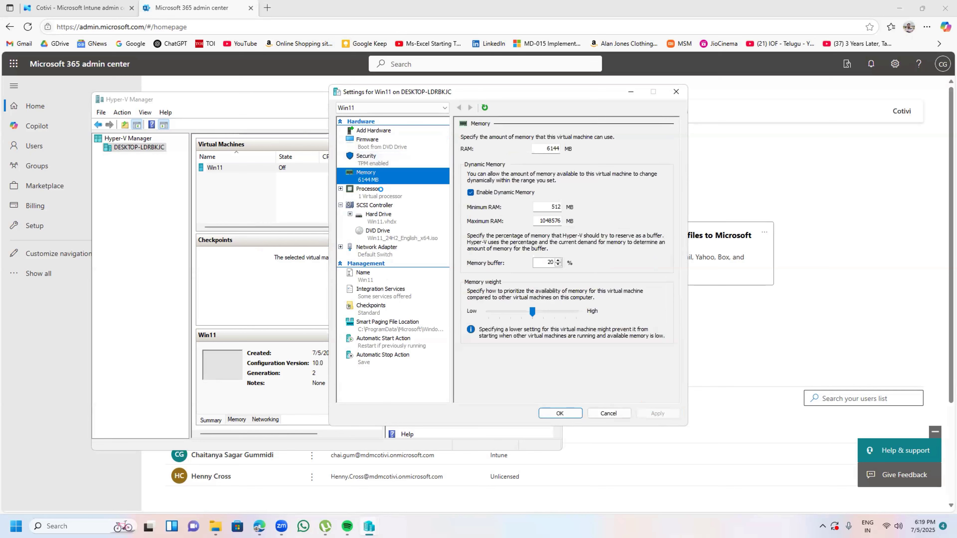
left_click(381, 189)
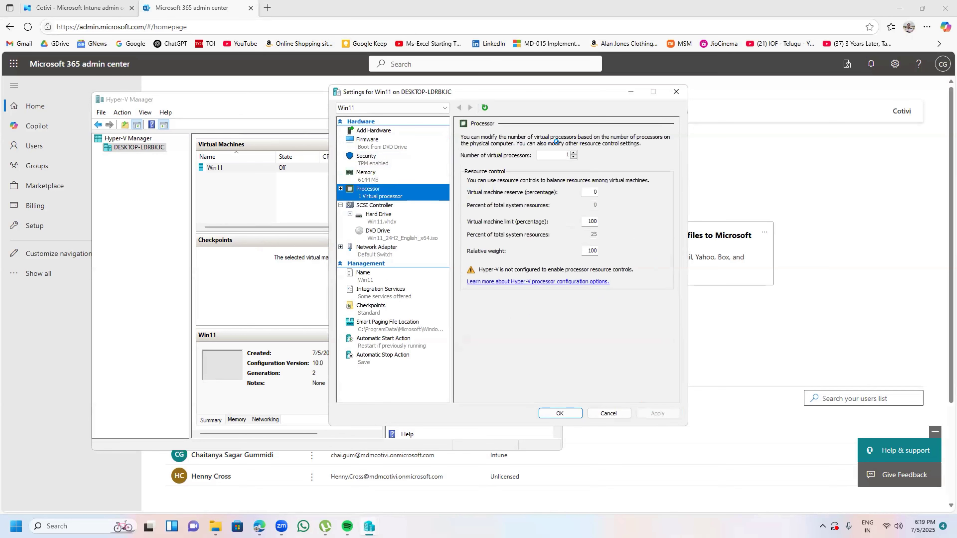
left_click(574, 152)
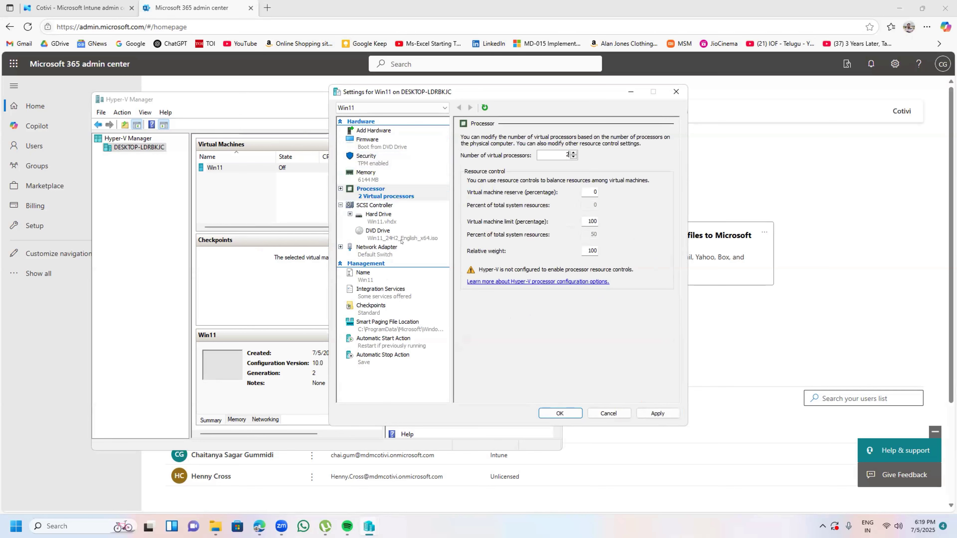
left_click(391, 221)
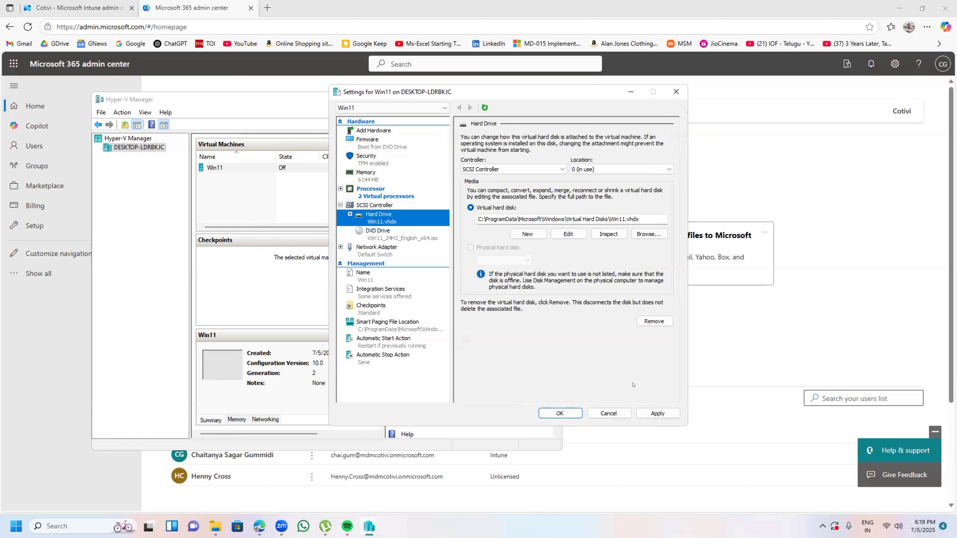
left_click(650, 413)
left_click(558, 412)
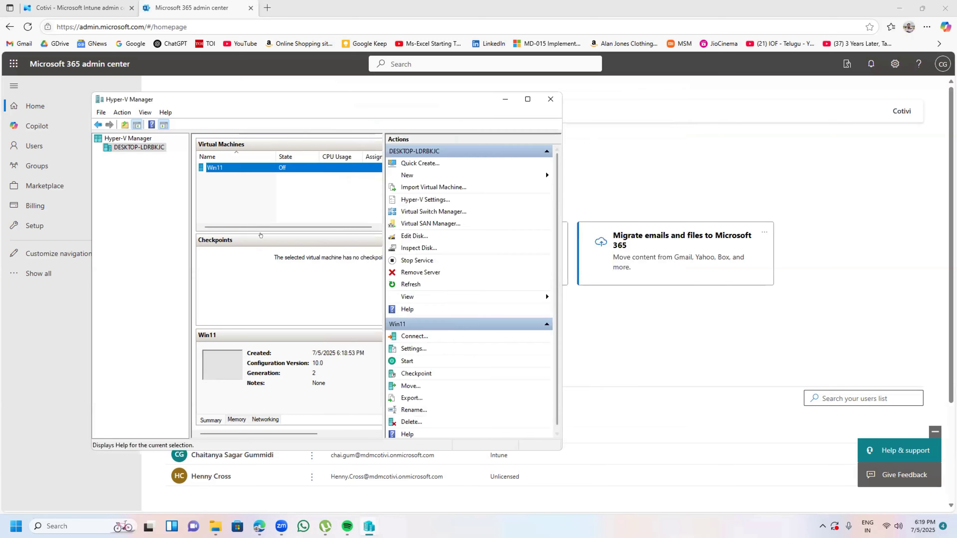
right_click(307, 170)
Connect to and start Win11 from the ISO, then accept default language, US keyboard and agreement.
left_click(319, 172)
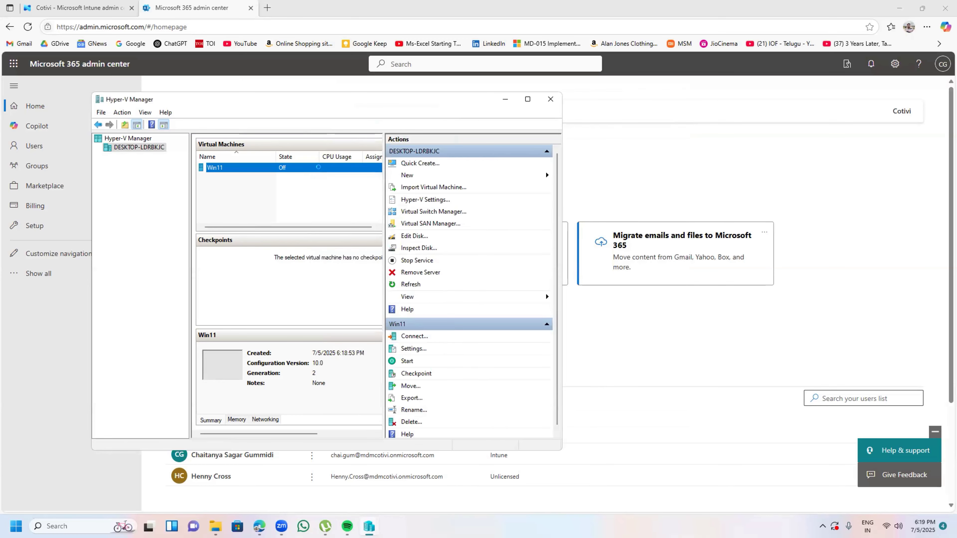
left_click(234, 232)
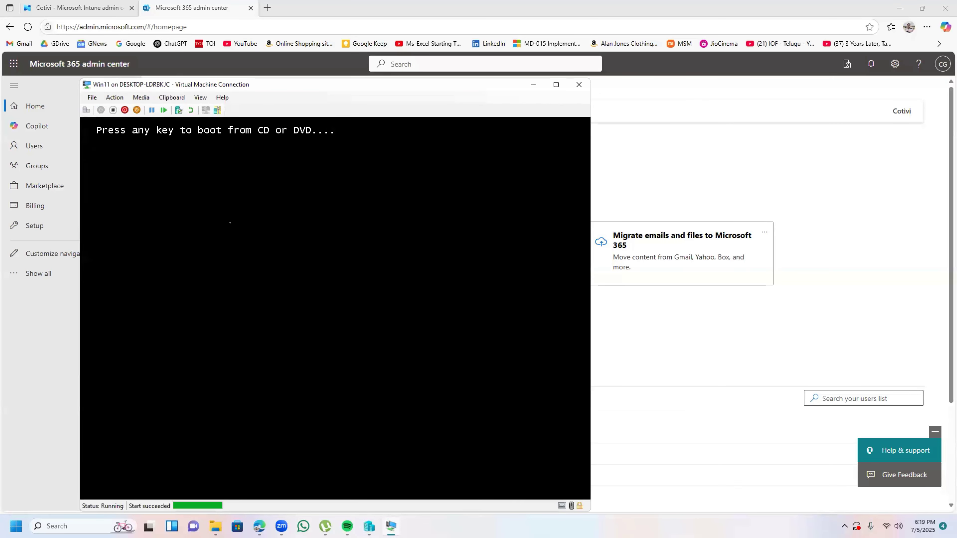
key("Return")
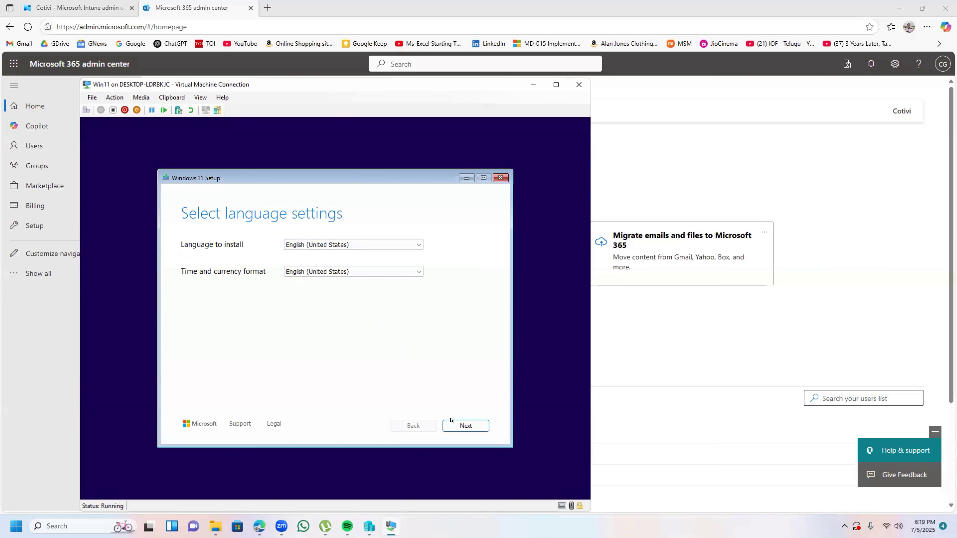
left_click(448, 426)
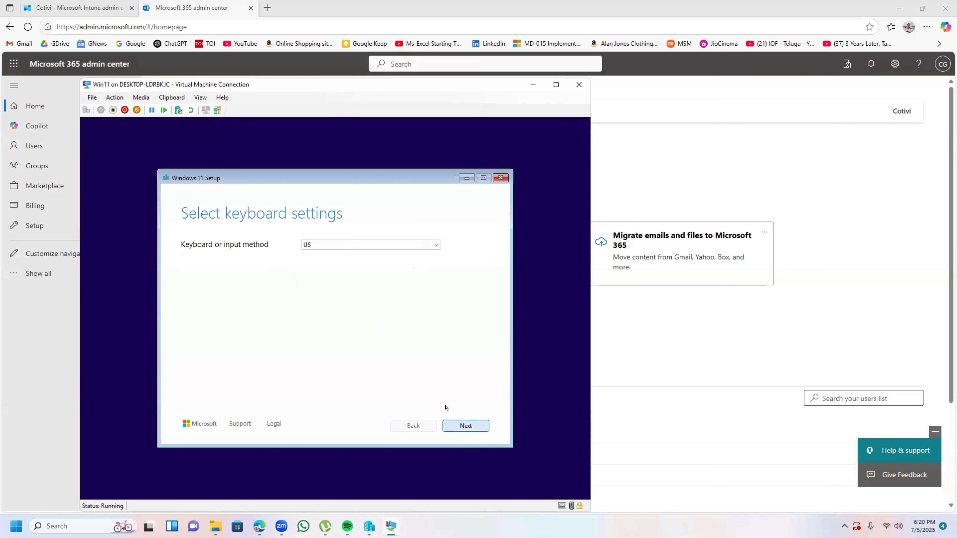
left_click(462, 424)
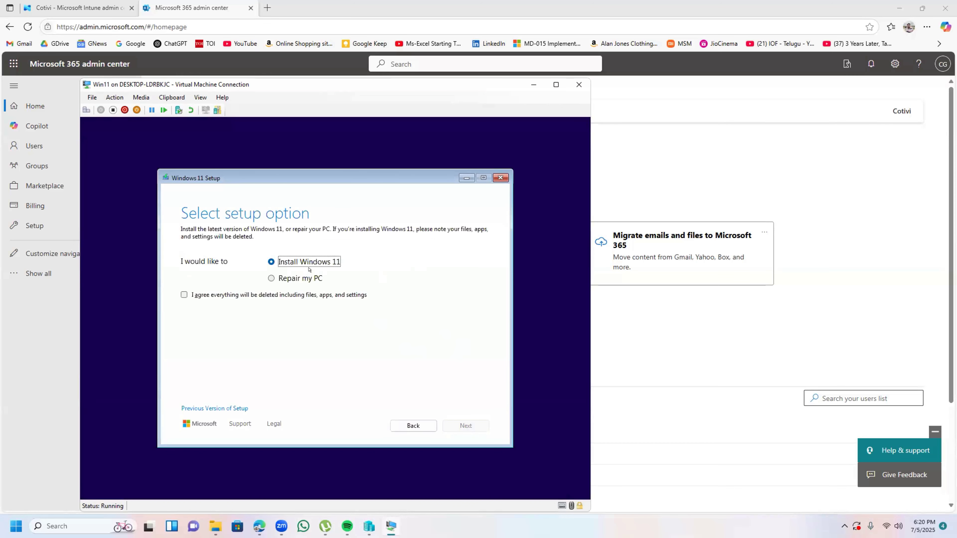
left_click(285, 295)
left_click(460, 425)
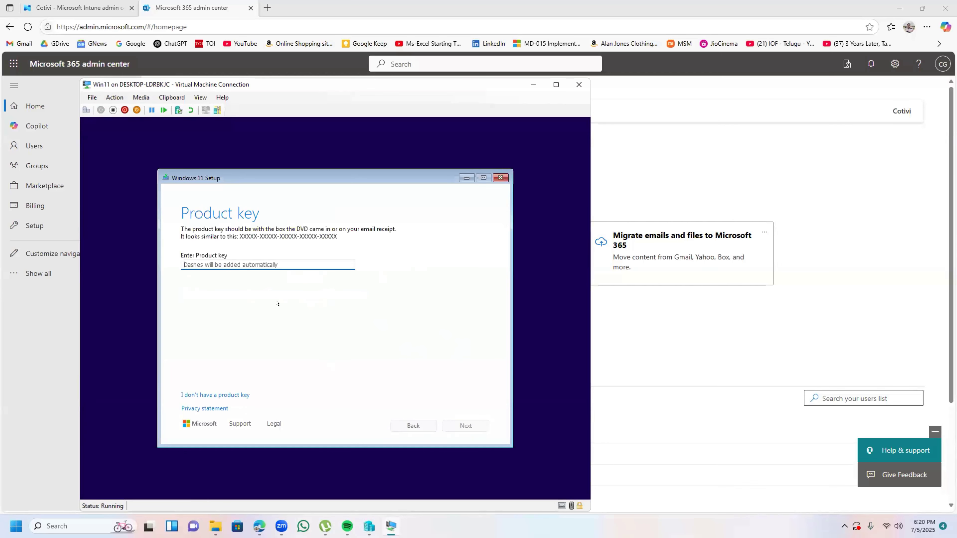
Skip the product key, pick Windows 11 Pro, accept the license, and target the 60 GB disk.
left_click(211, 396)
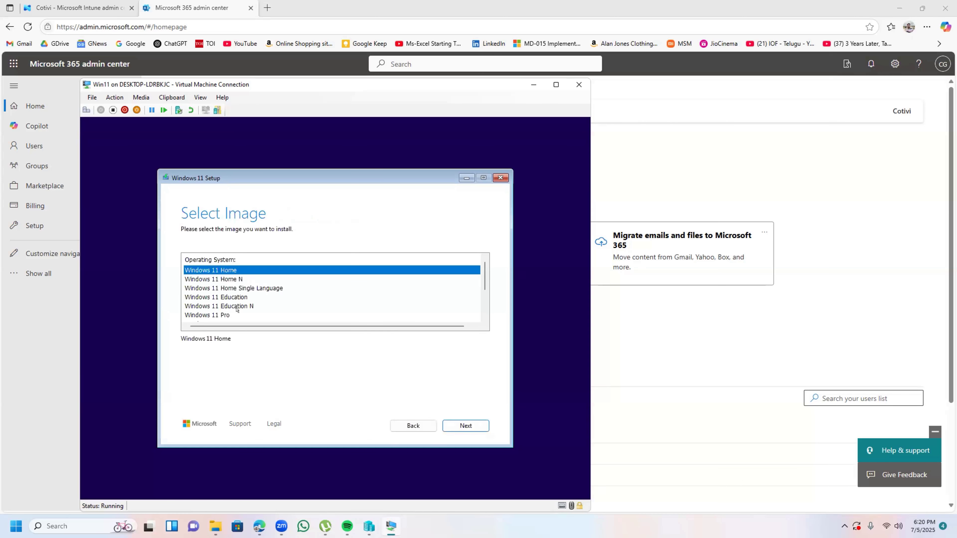
left_click(226, 315)
left_click(456, 426)
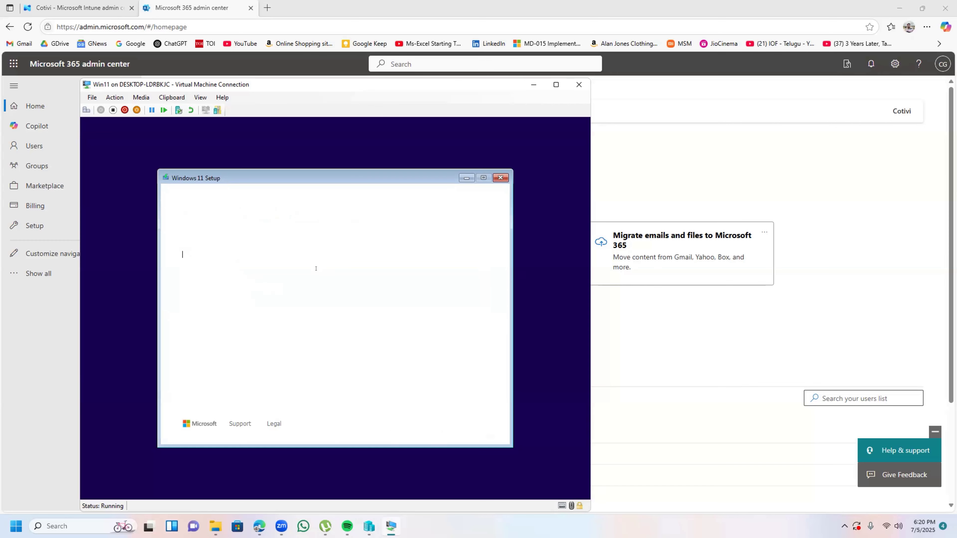
scroll(301, 355, "down", 1)
scroll(301, 354, "down", 5)
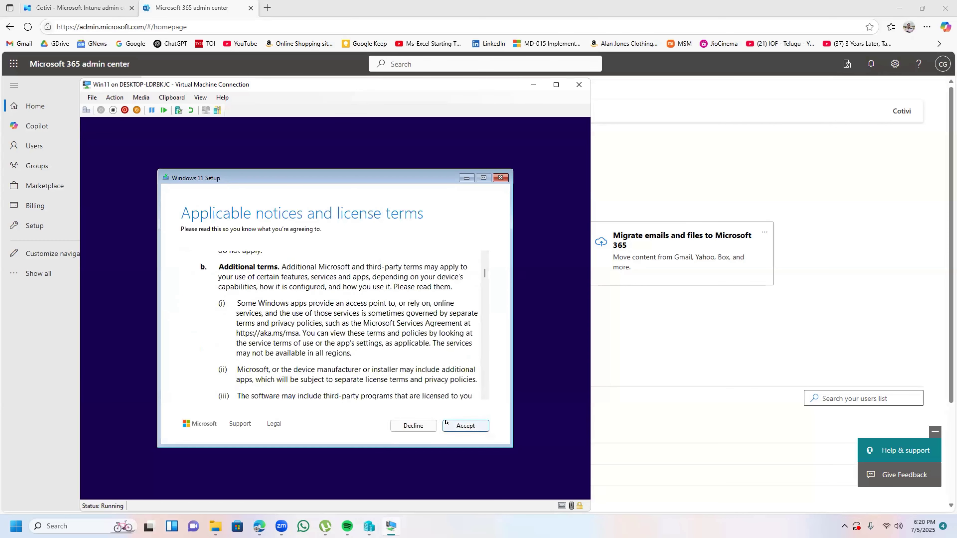
key("Return")
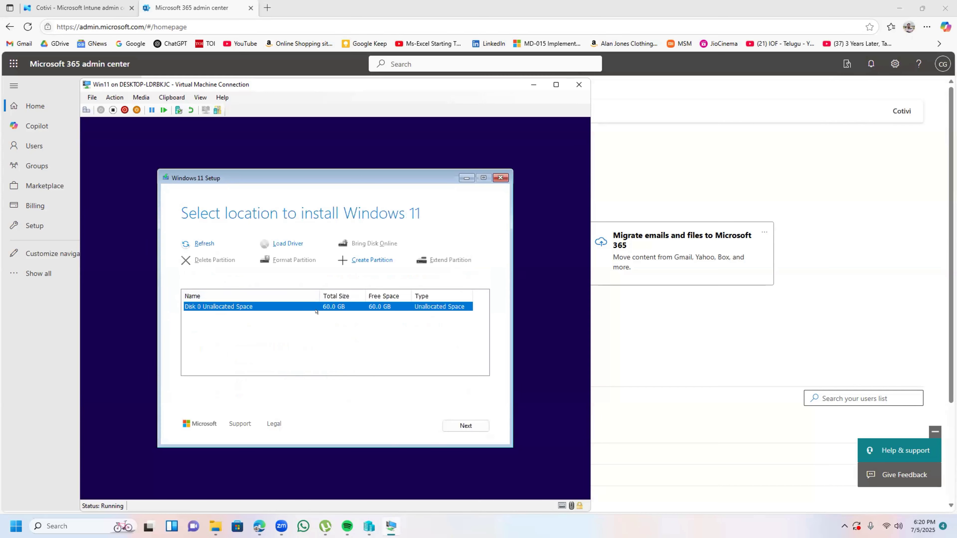
left_click(459, 424)
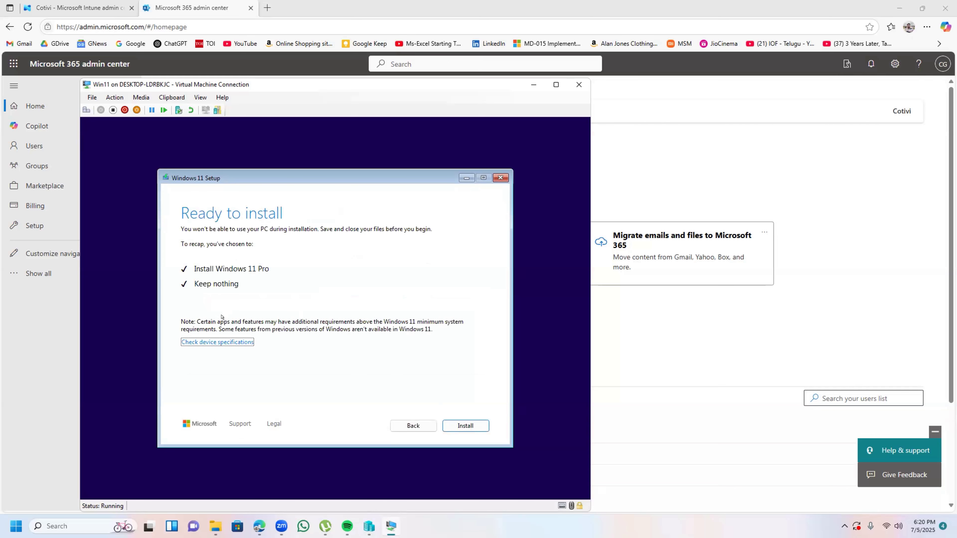
Start the Windows 11 installation from the Ready to install page.
left_click(475, 422)
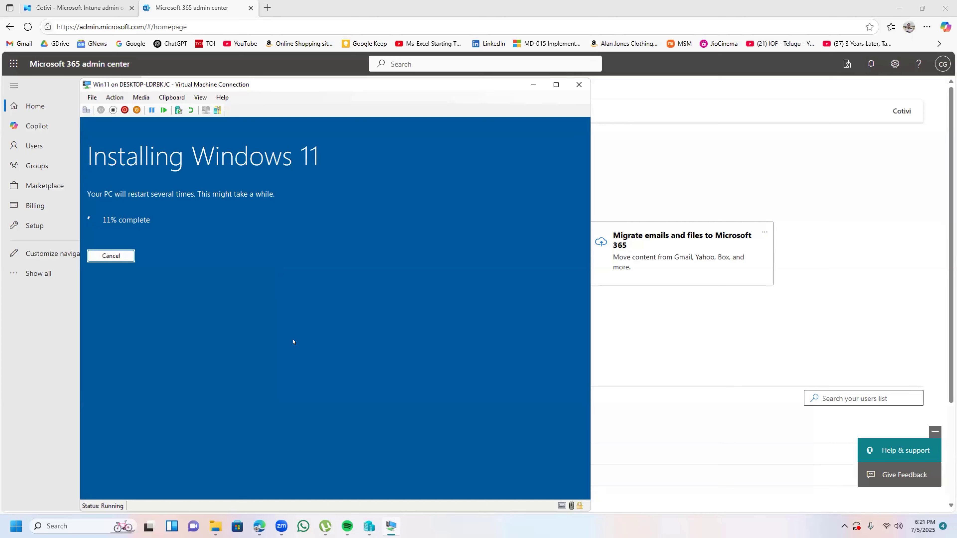
Look over the Intune and Microsoft 365 admin center tabs, then return to the VM window.
left_click(128, 2)
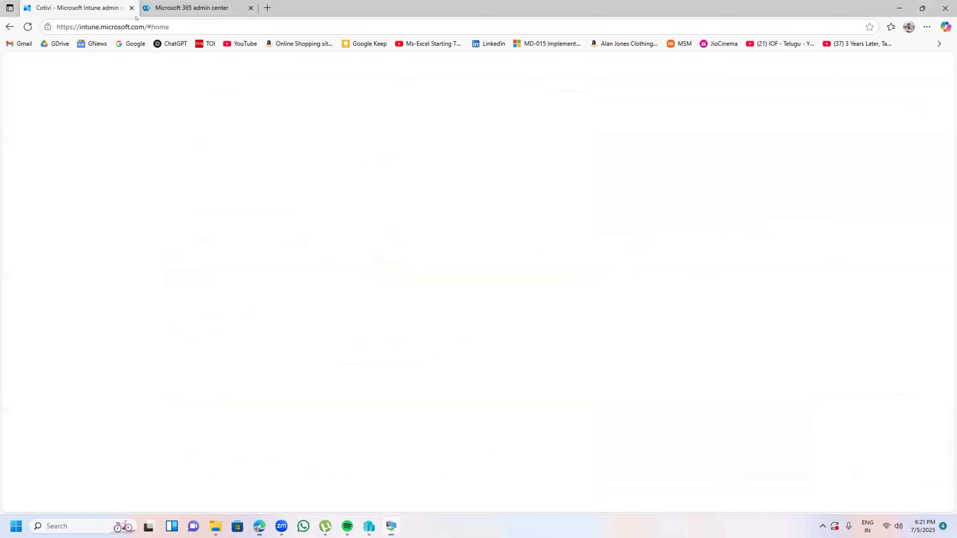
scroll(273, 300, "down", 3)
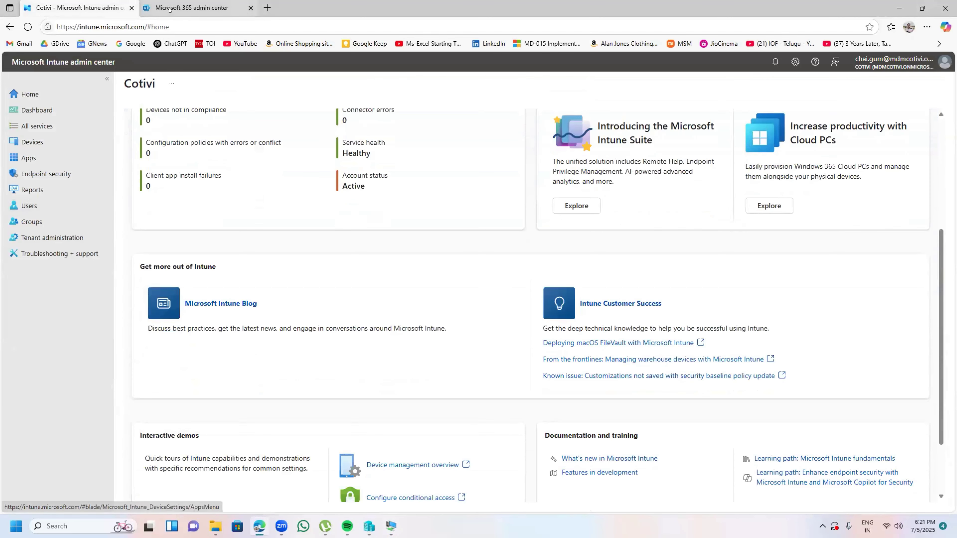
left_click(190, 8)
scroll(256, 363, "down", 3)
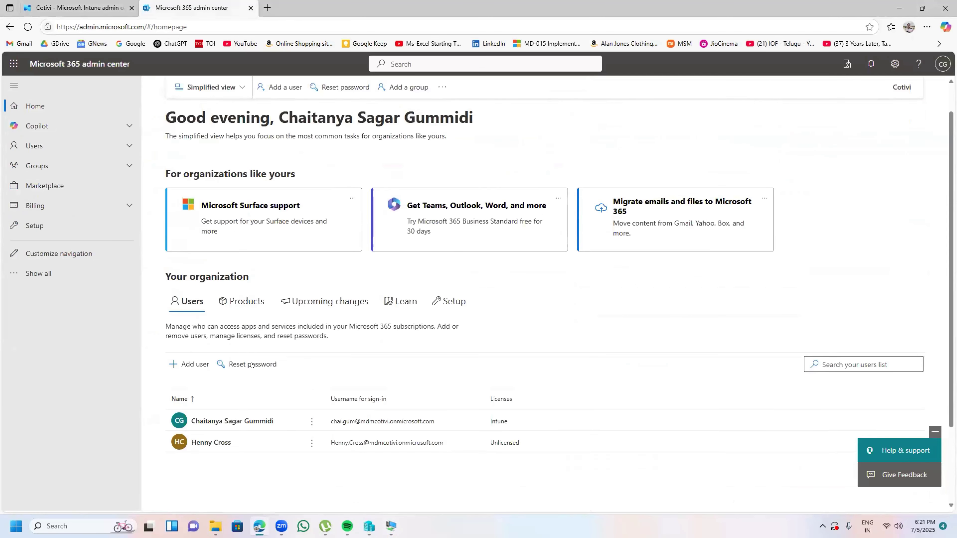
left_click(83, 6)
left_click(386, 528)
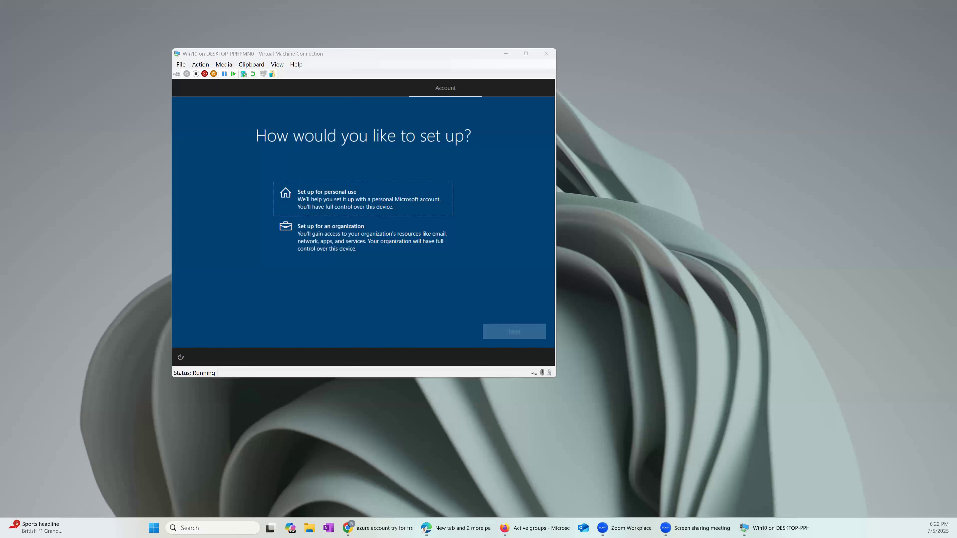
Choose personal-use setup and proceed with an offline account instead of Microsoft sign-in.
left_click(377, 251)
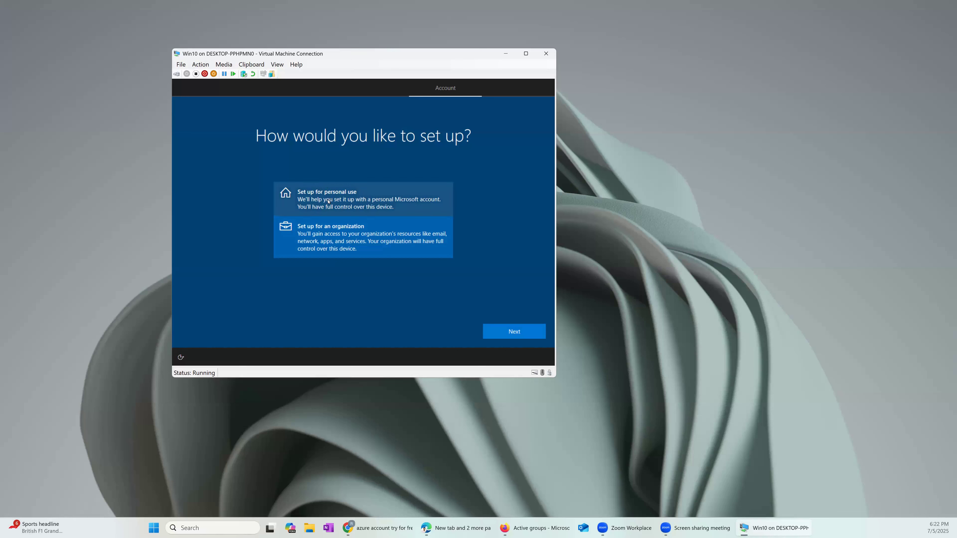
left_click(330, 207)
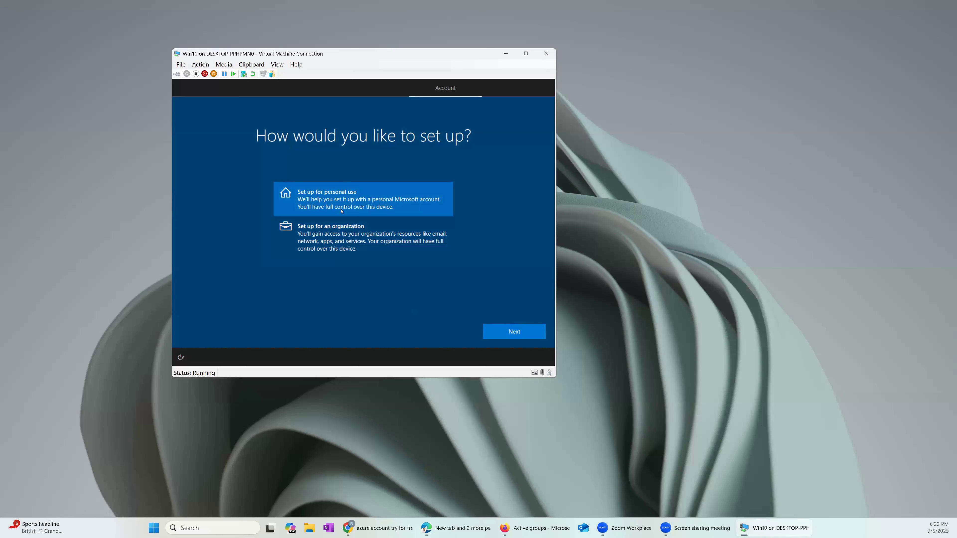
left_click(502, 338)
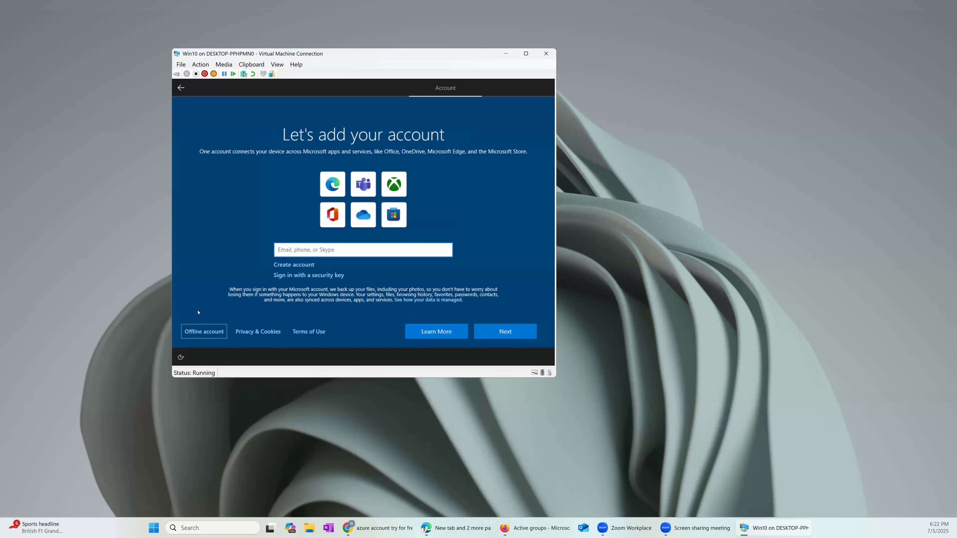
left_click(198, 336)
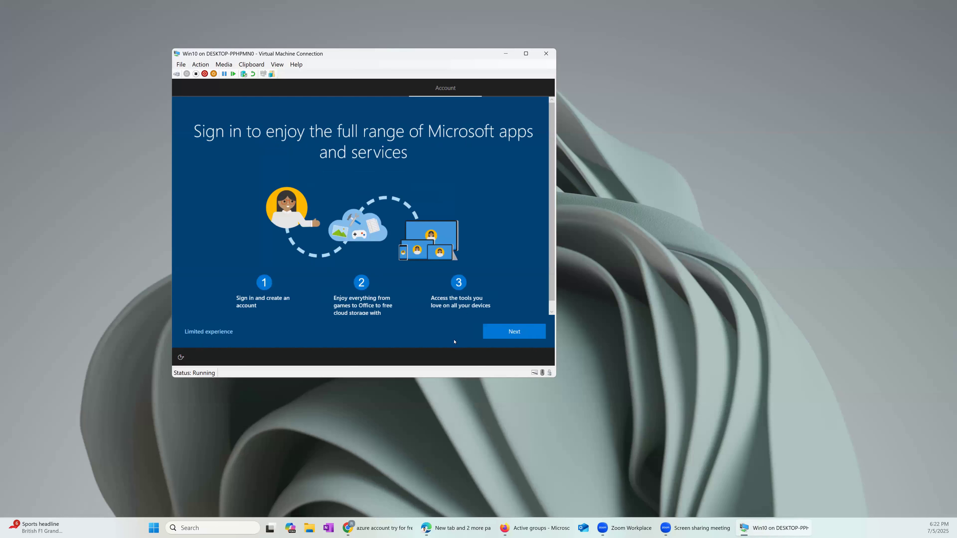
left_click(490, 336)
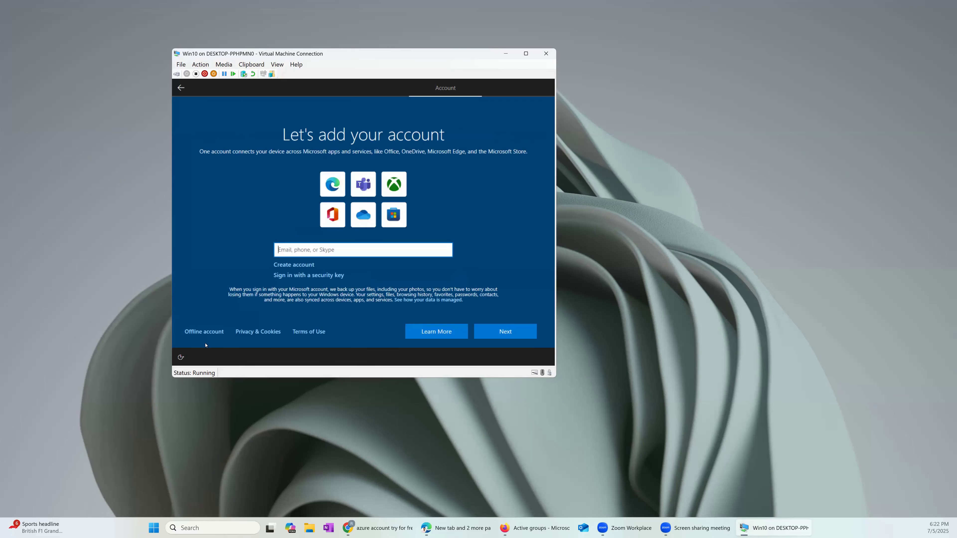
left_click(205, 334)
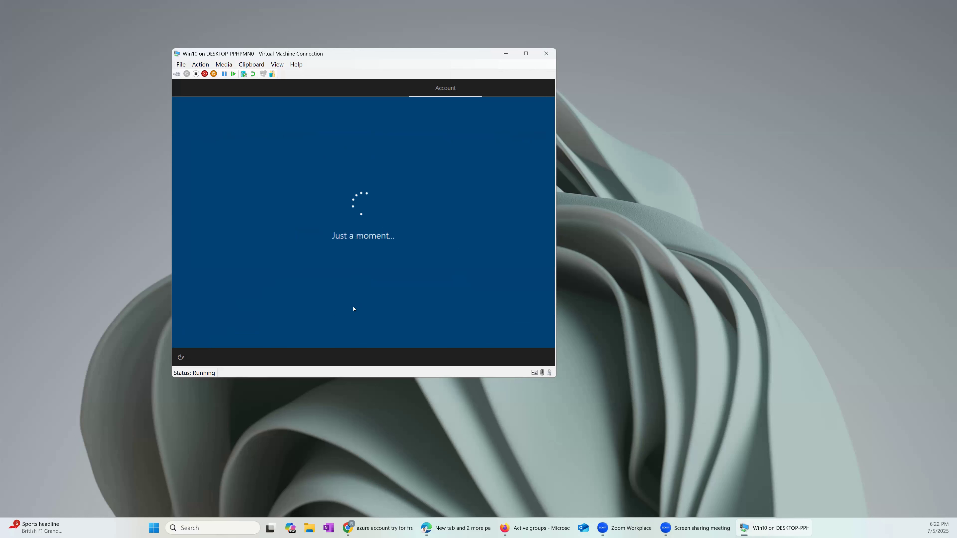
Accept limited experience, enter the local account's user name, and set and confirm its password.
left_click(201, 332)
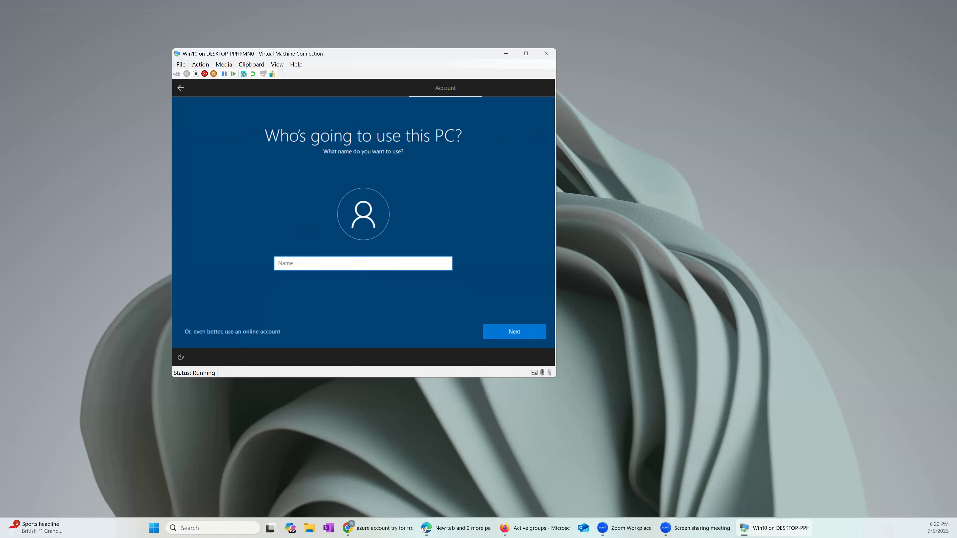
type("Eaj")
key("BackSpace")
key("BackSpace")
key("BackSpace")
type("Raj")
key("Return")
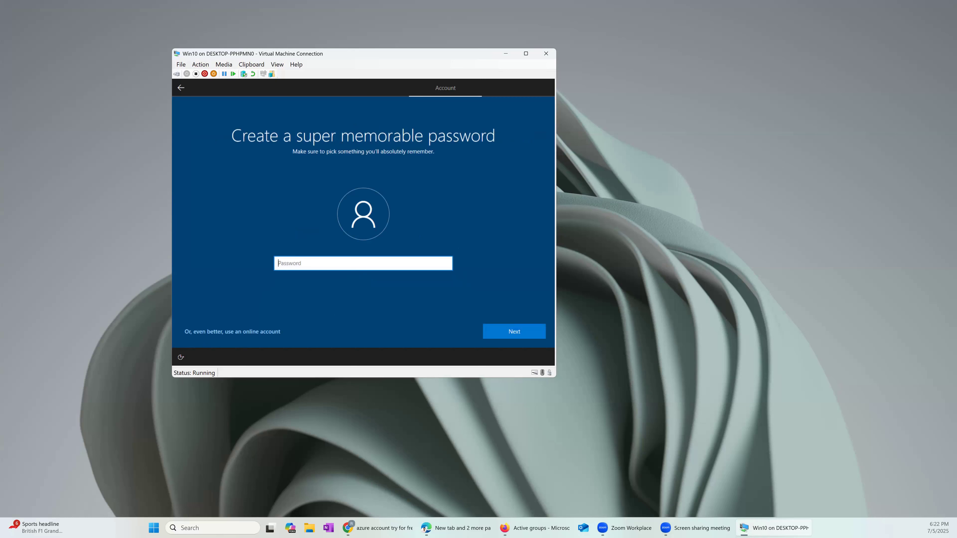
type("••••••••••")
key("Return")
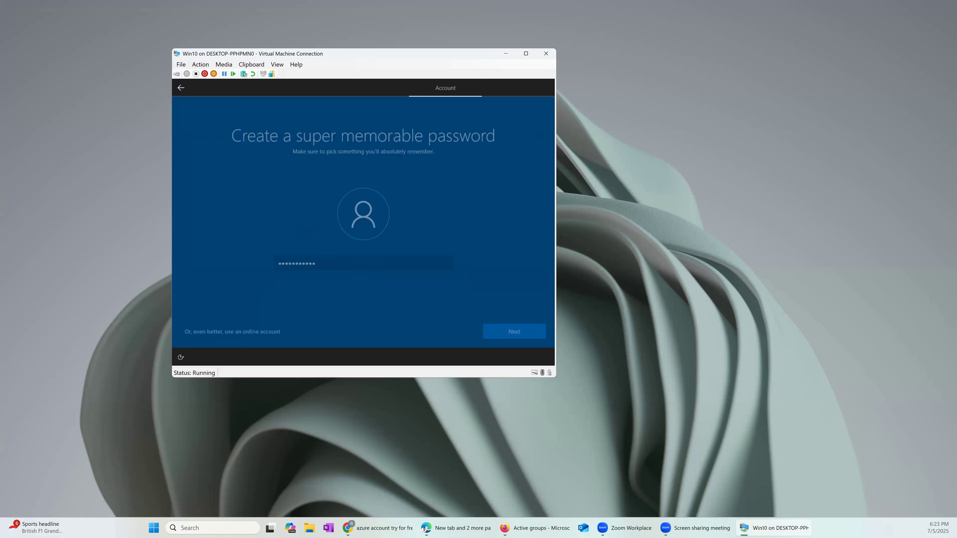
type("••••••••••")
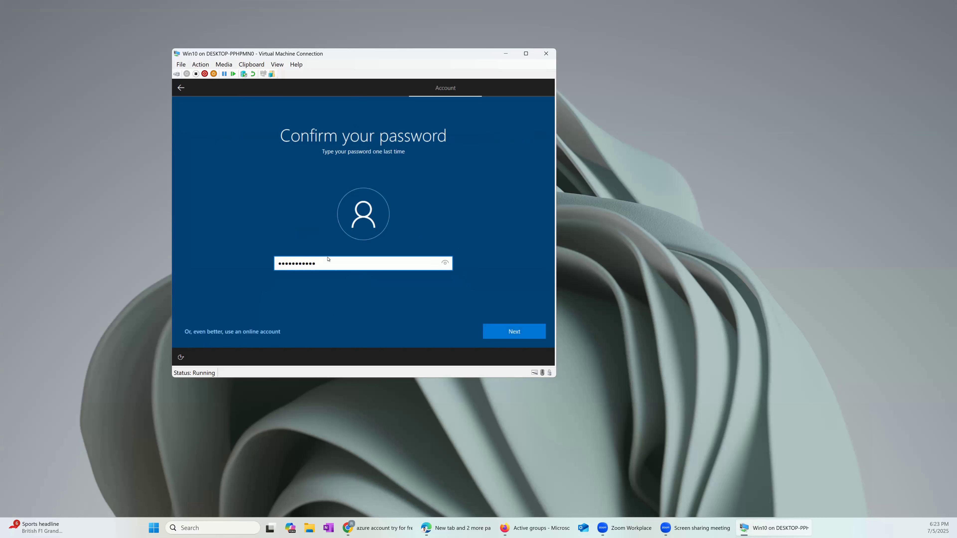
key("Return")
Answer three security questions: first pet's name, birth city, and city where parents met.
left_click(369, 272)
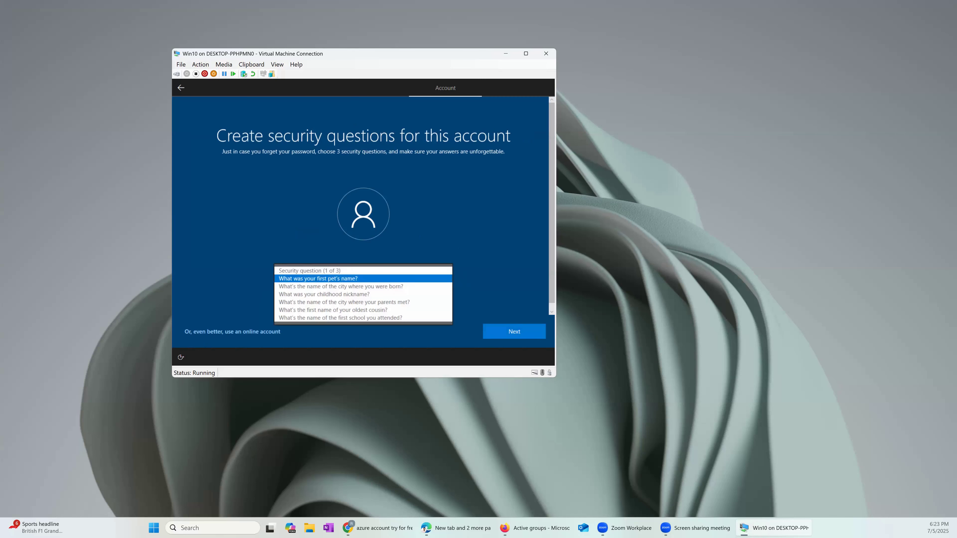
left_click(364, 279)
left_click(363, 294)
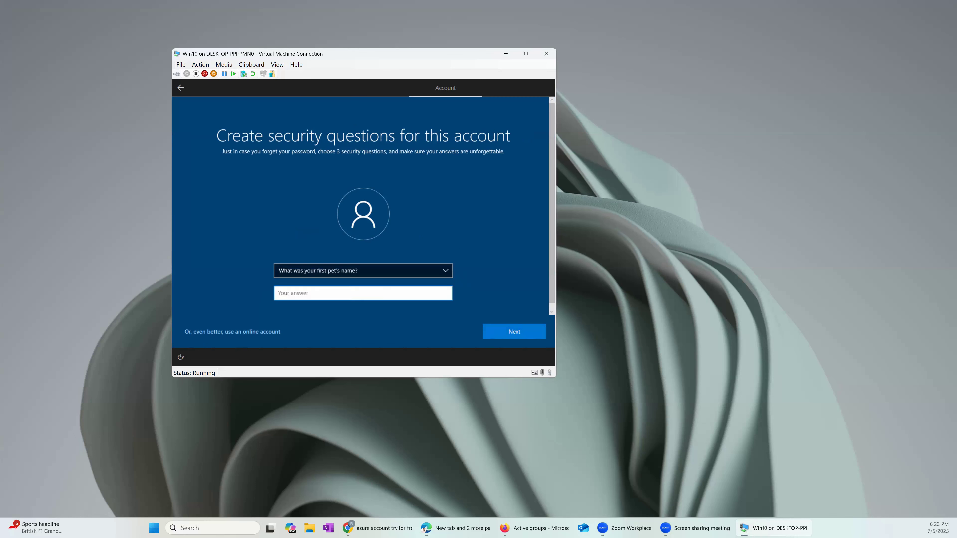
type("aa")
key("Tab")
key("Tab")
key("Return")
key("Down")
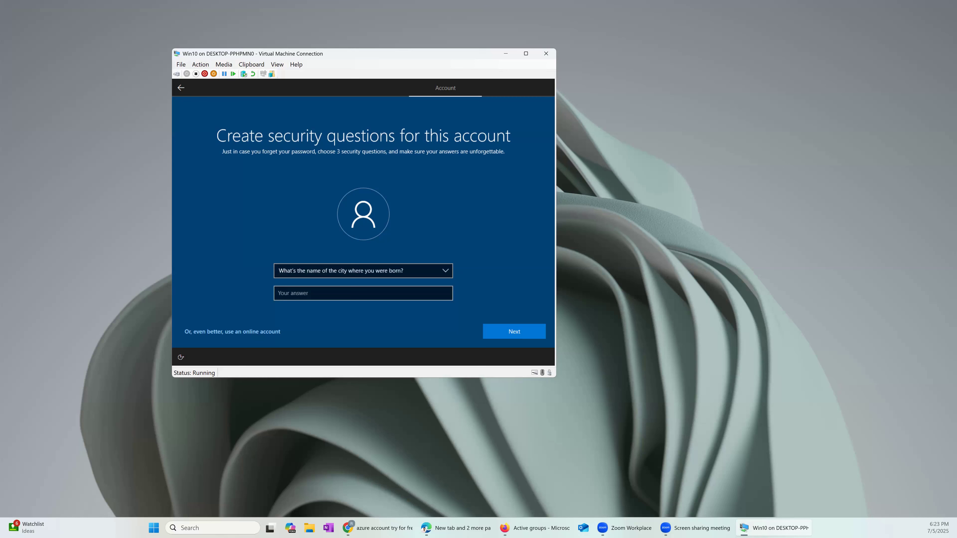
key("Tab")
key("Return")
key("Down")
key("Down")
key("Tab")
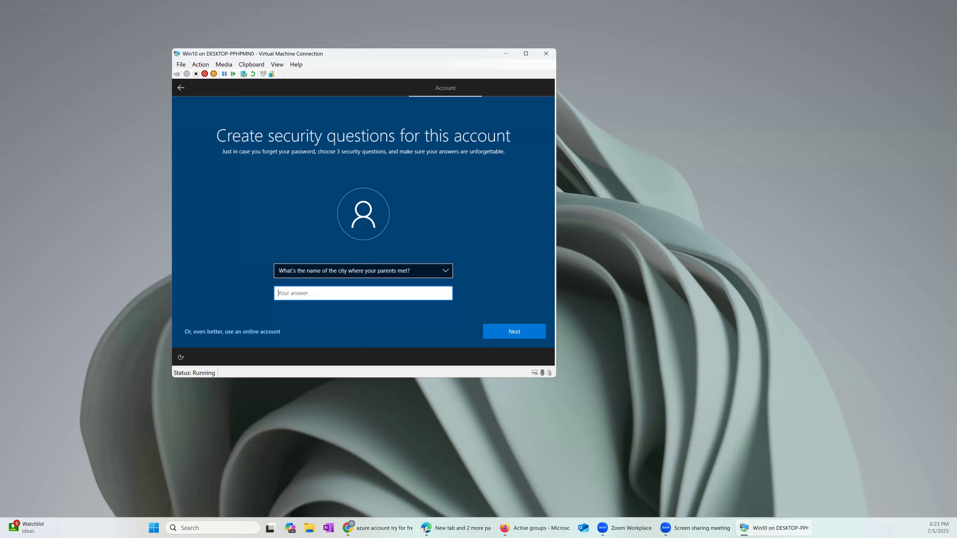
key("Tab")
key("Tab")
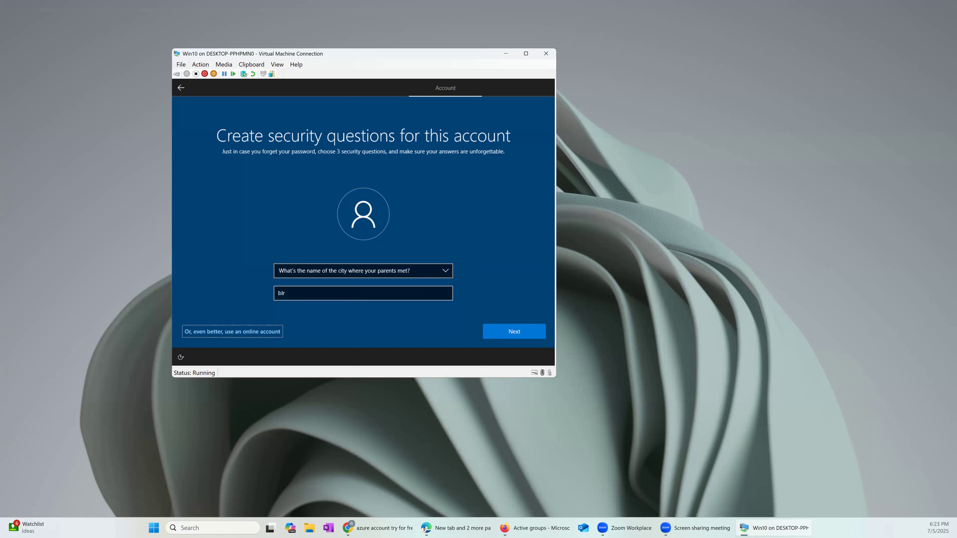
key("Return")
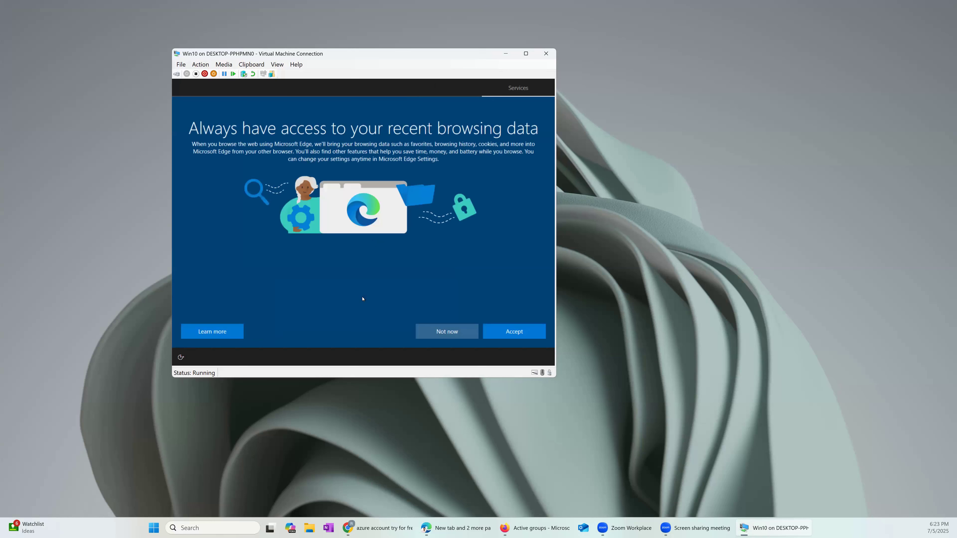
Accept importing browsing data into Edge, keep location on, and turn off advertising ID and inking.
left_click(526, 333)
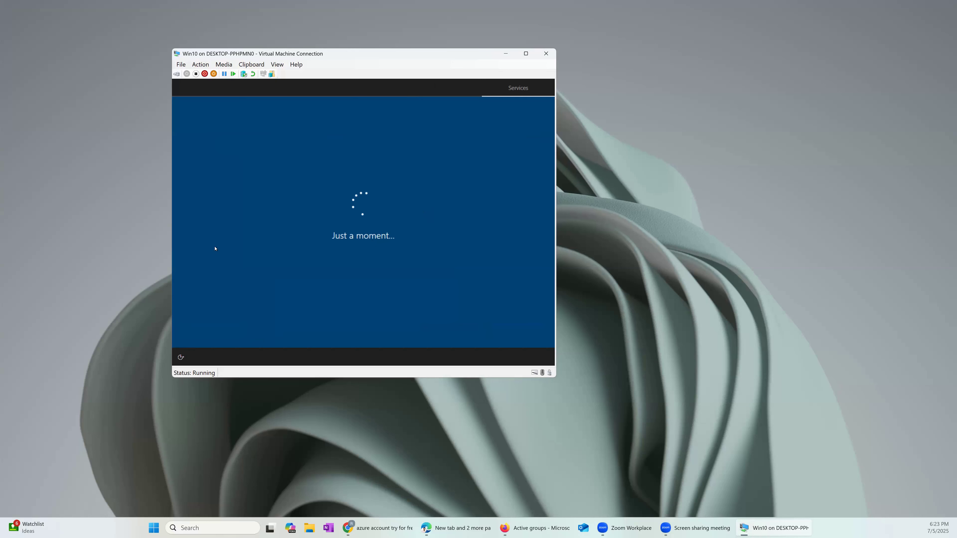
left_click(191, 218)
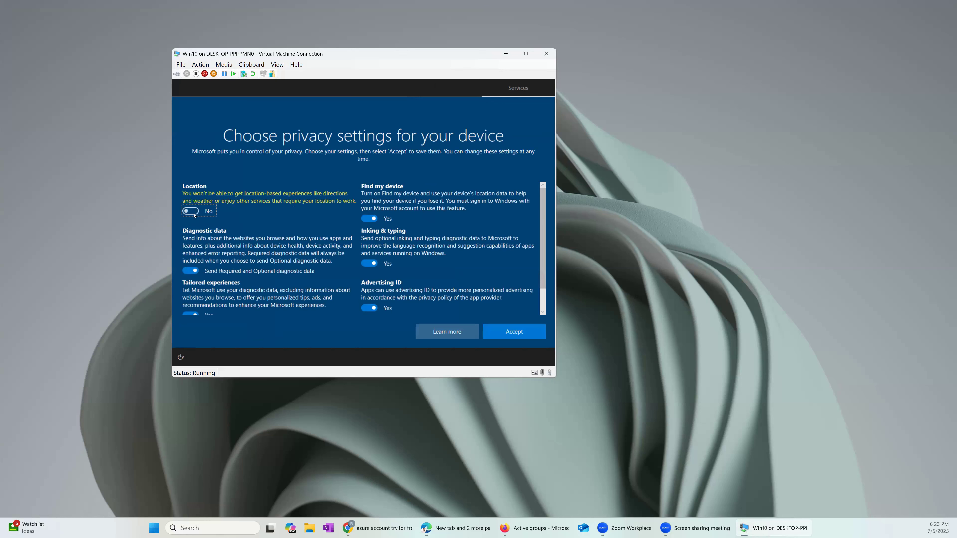
left_click(190, 218)
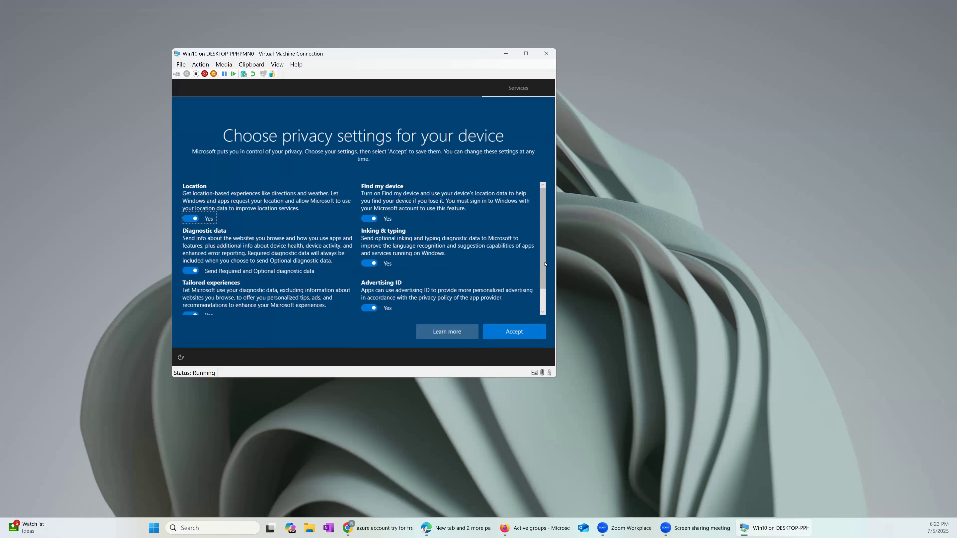
left_click_drag(543, 281, 553, 375)
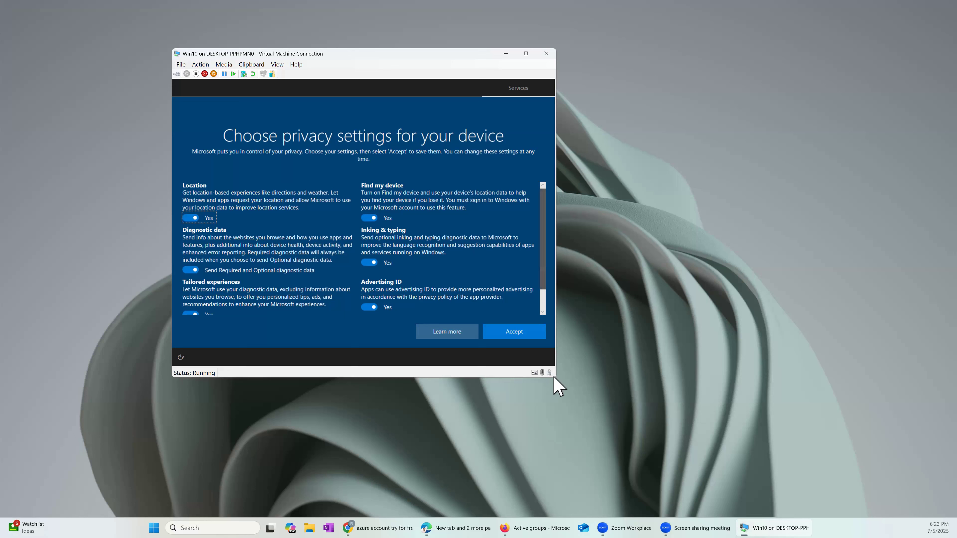
scroll(370, 274, "down", 1)
left_click(371, 281)
left_click(370, 237)
Keep Find my device on, send diagnostic data, turn tailored experiences off, and accept the privacy settings.
scroll(372, 219, "up", 1)
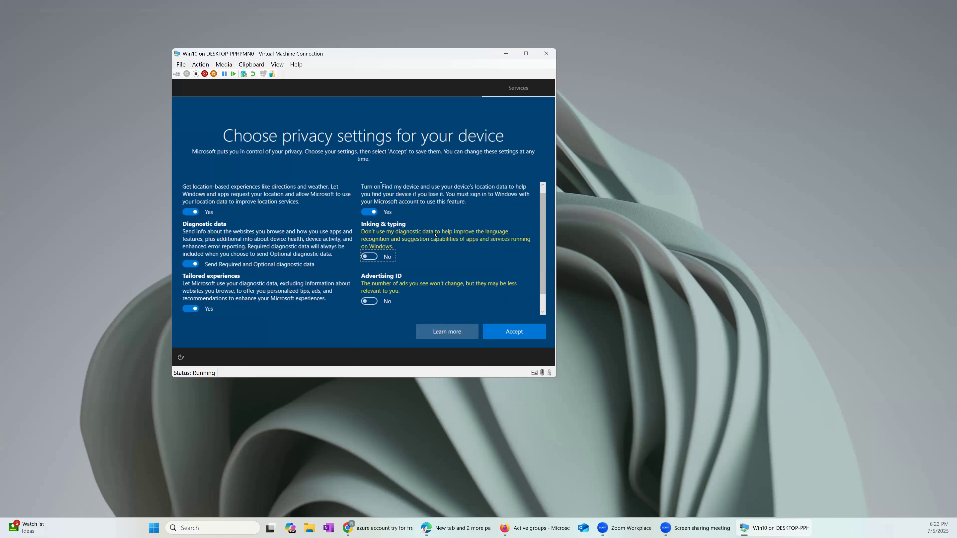
scroll(364, 219, "up", 1)
left_click(369, 219)
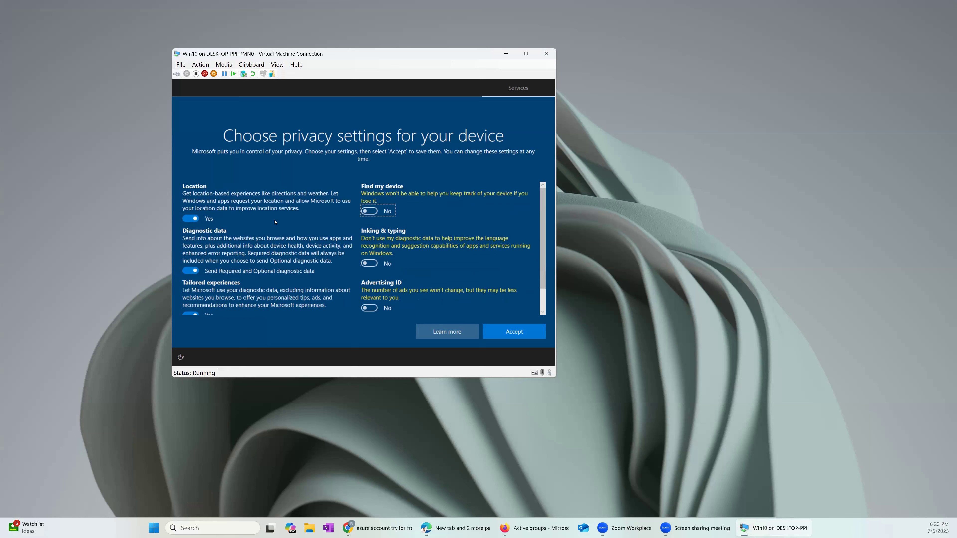
left_click(373, 213)
left_click(190, 270)
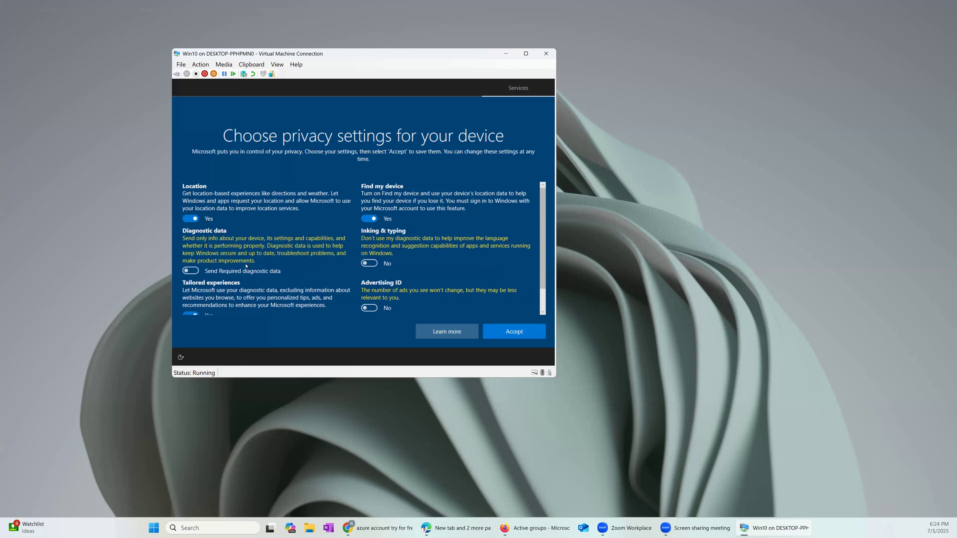
scroll(200, 300, "down", 1)
left_click(191, 251)
left_click(198, 298)
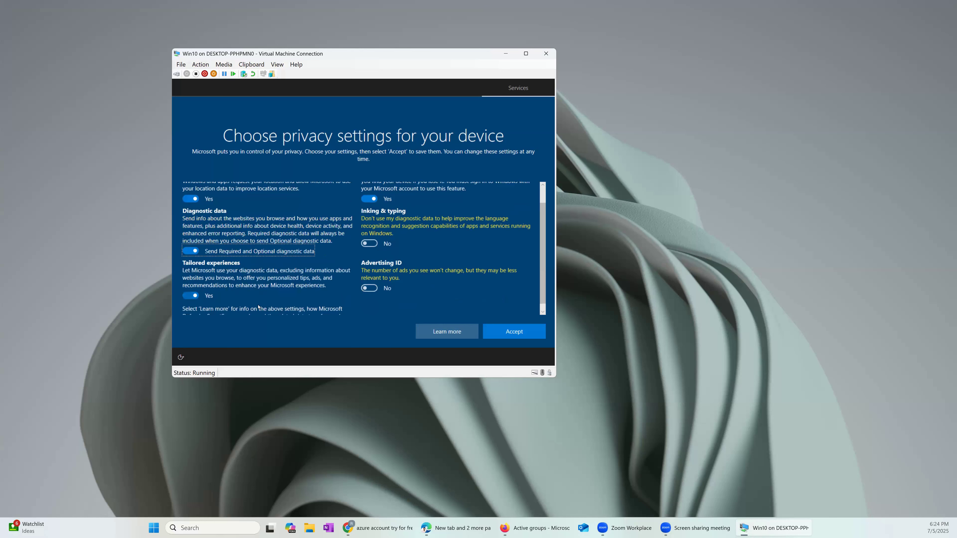
left_click(506, 337)
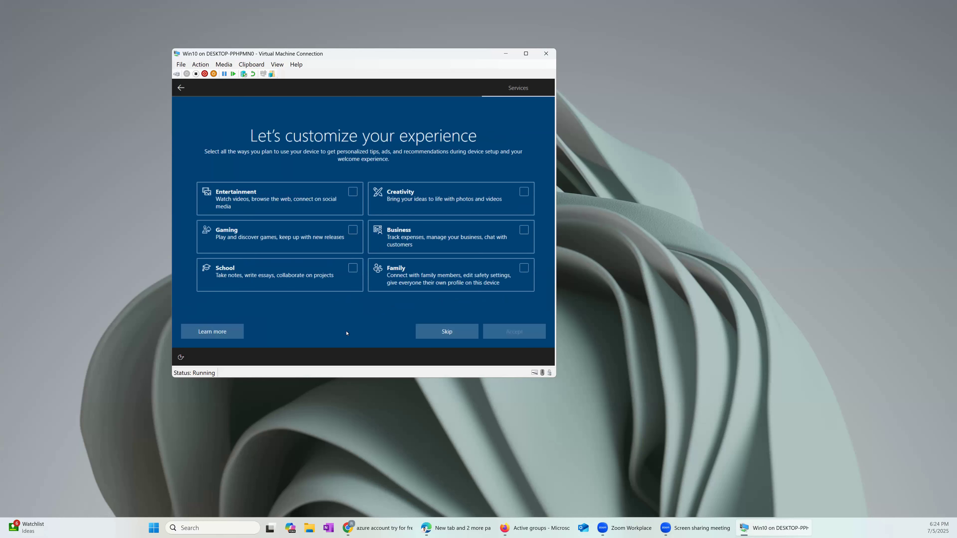
Skip the device-usage customization, decline Cortana, and refresh the host desktop while setup runs.
left_click(432, 336)
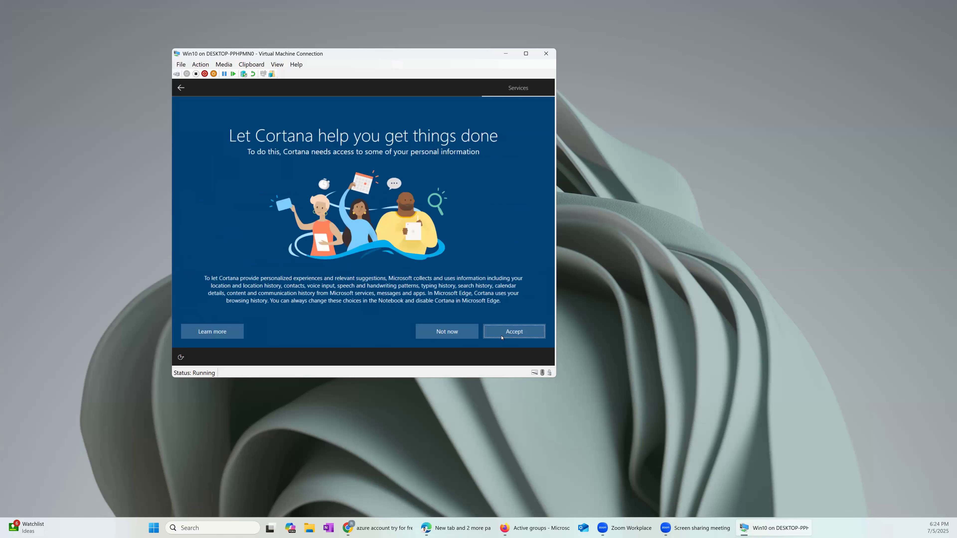
left_click(446, 338)
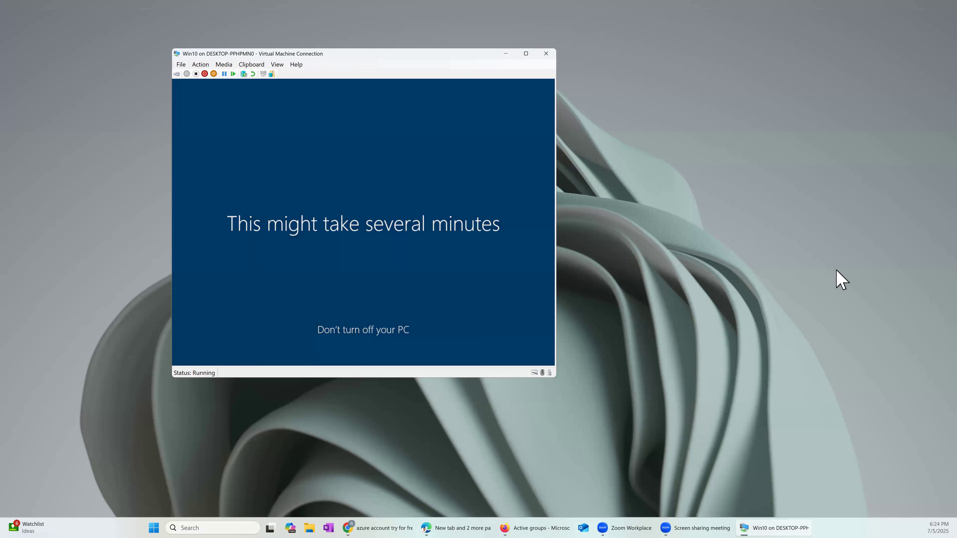
right_click(731, 258)
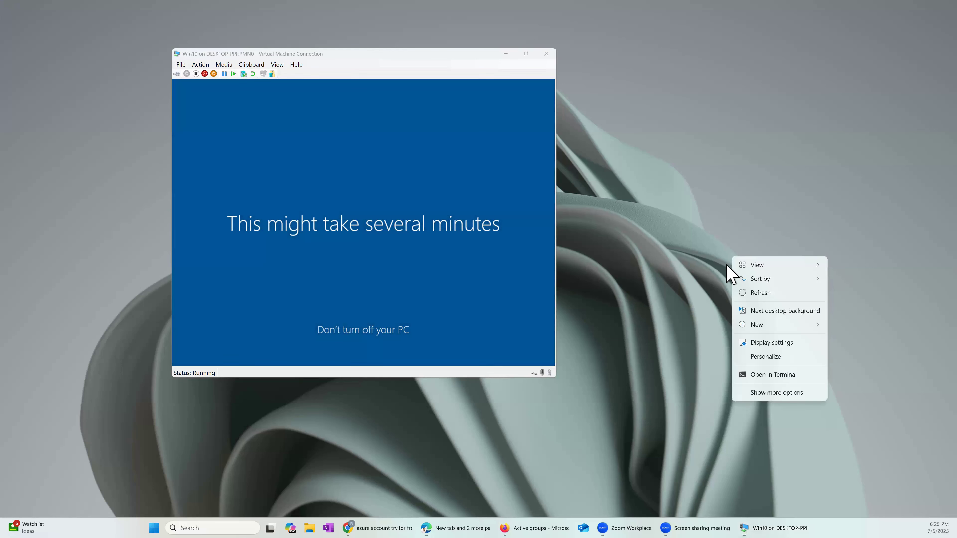
left_click(752, 297)
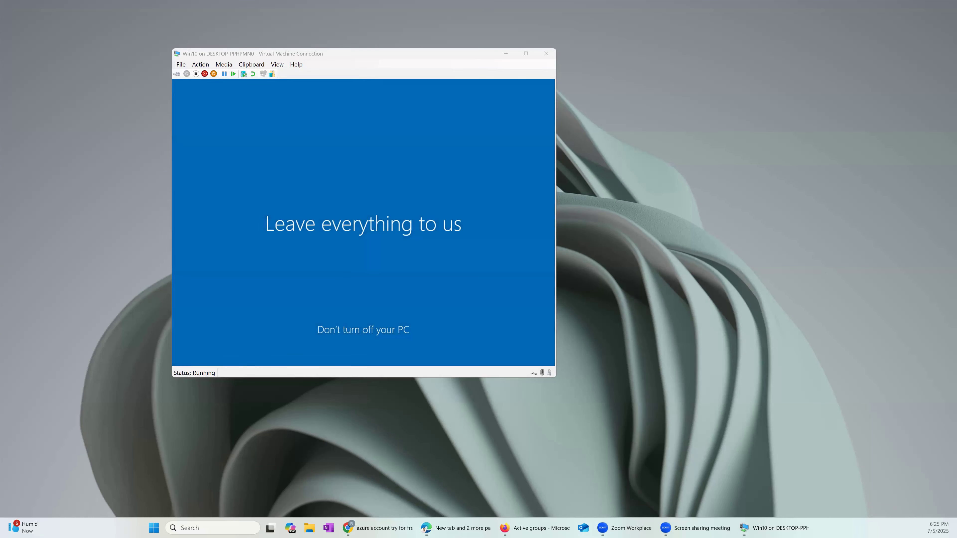
right_click(717, 189)
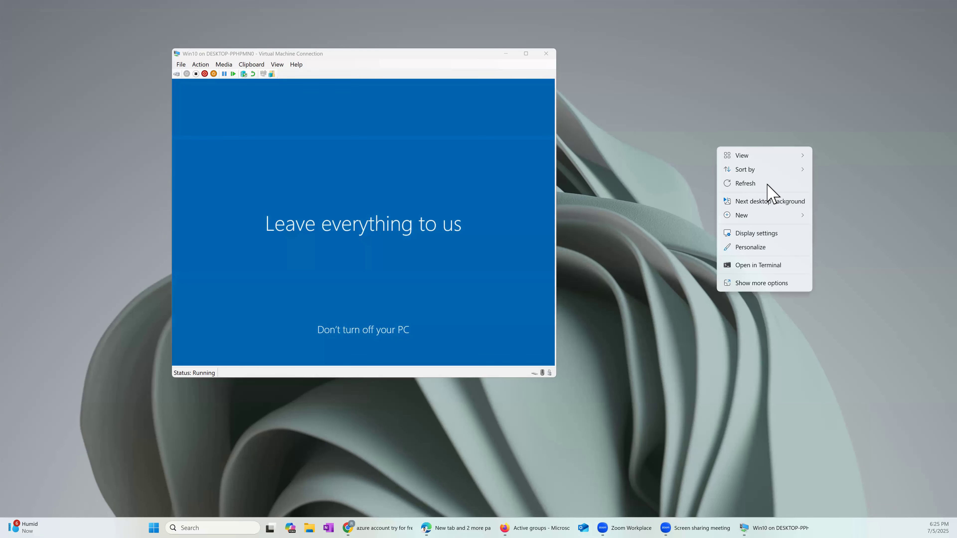
left_click(768, 184)
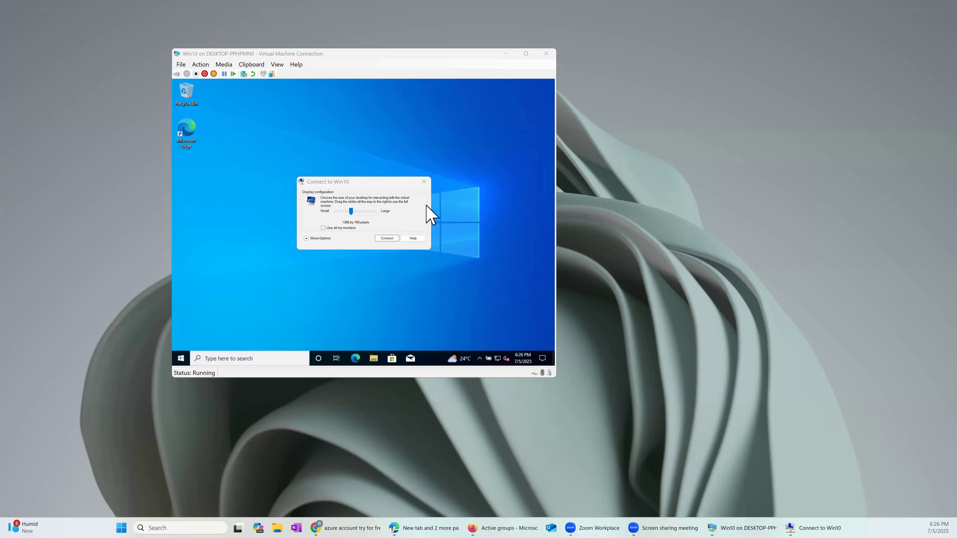
Dismiss the VM display size prompt and launch Windows Settings from the Start menu.
left_click(424, 181)
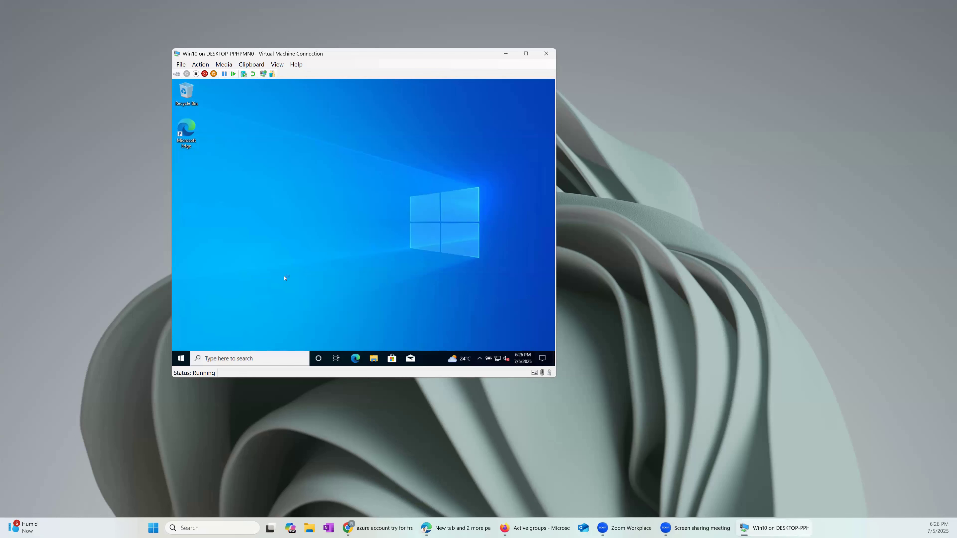
left_click(176, 361)
left_click(183, 327)
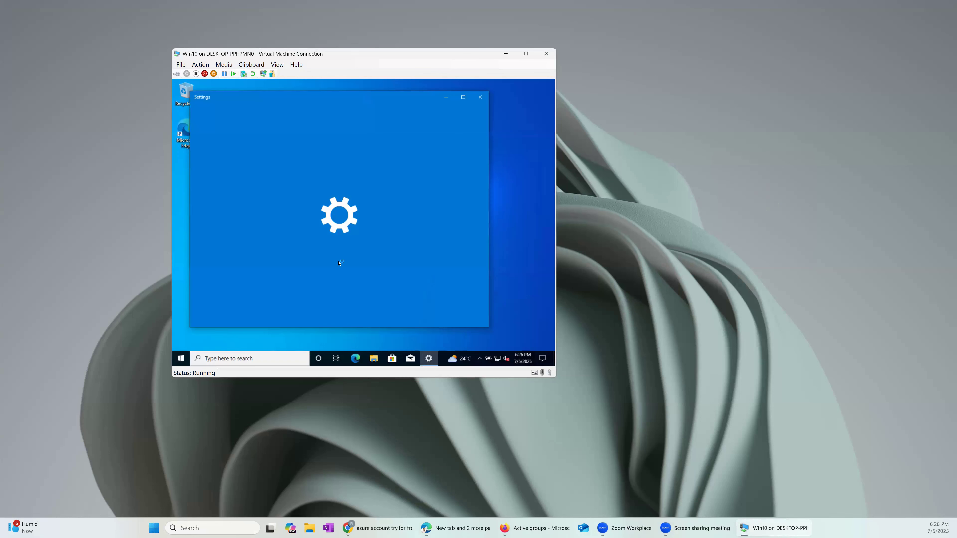
Show the VM at 200% zoom and dismiss the Edge welcome screen.
left_click(277, 64)
mouse_move(371, 100)
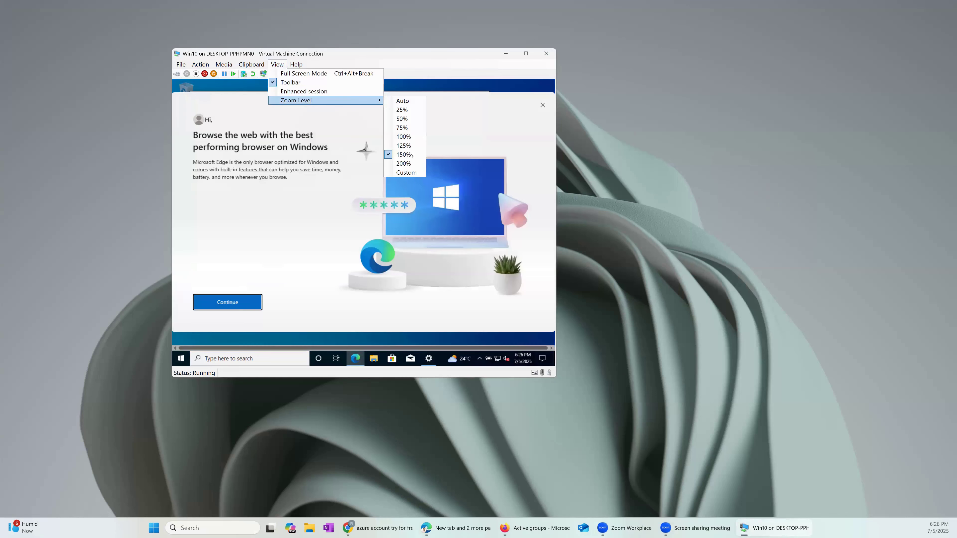
left_click(404, 165)
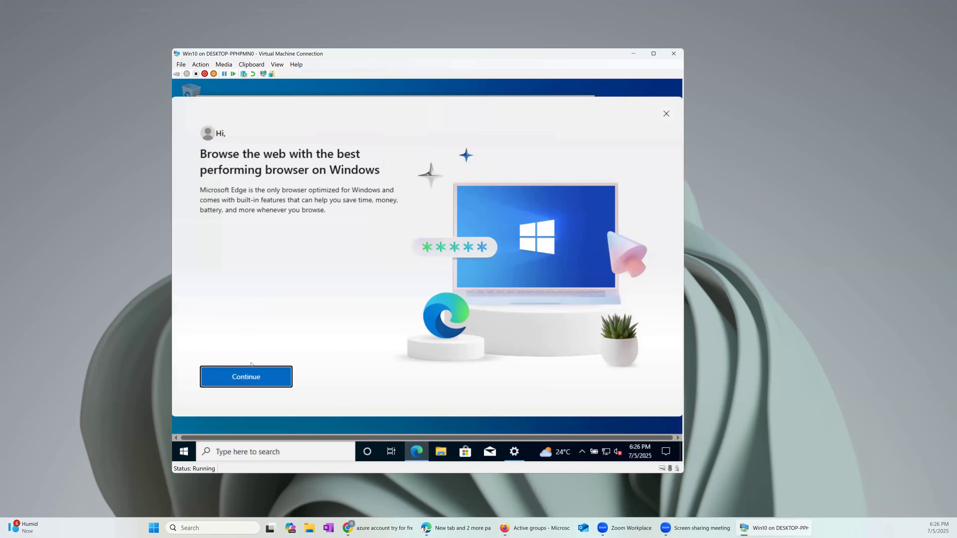
left_click(666, 113)
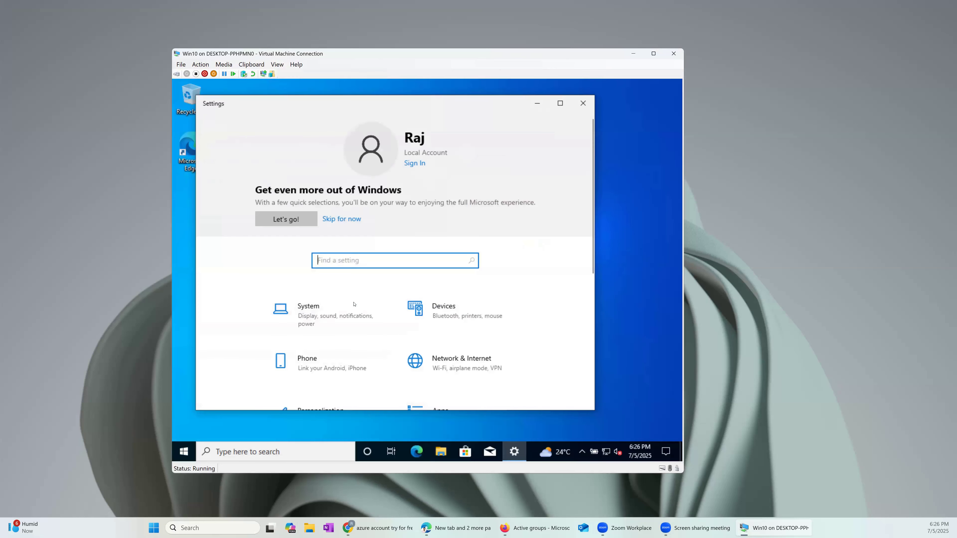
Go to the Accounts > Access work or school page in Settings and open File Explorer.
scroll(446, 326, "down", 5)
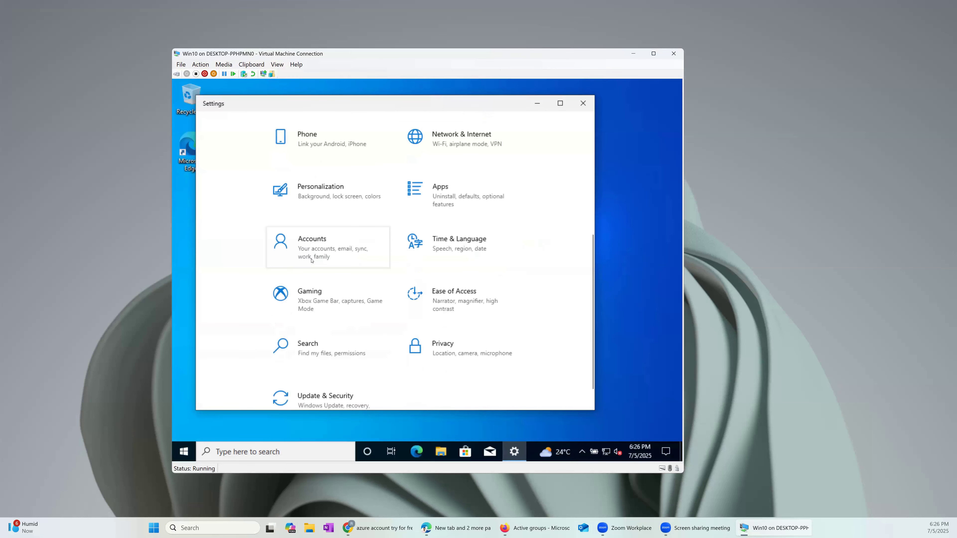
left_click(311, 260)
left_click(270, 282)
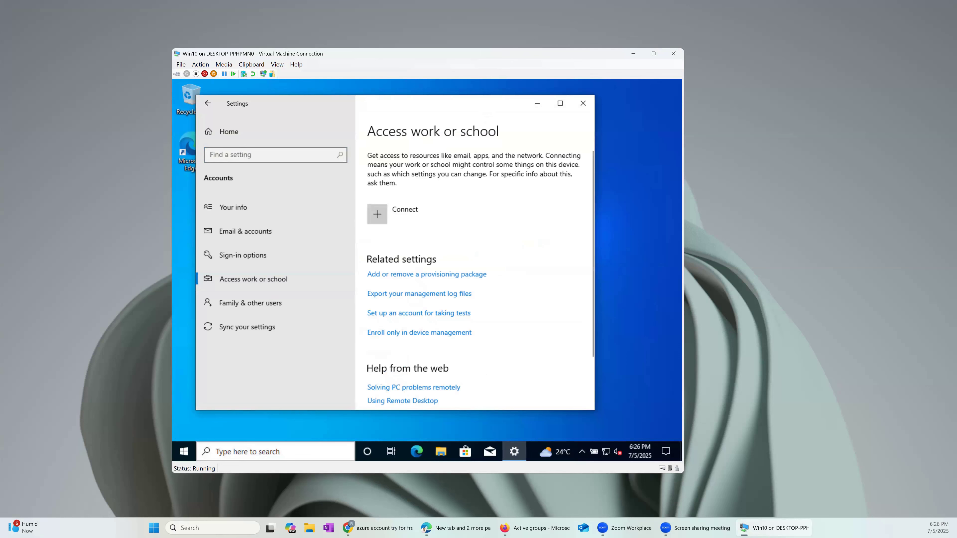
left_click(264, 452)
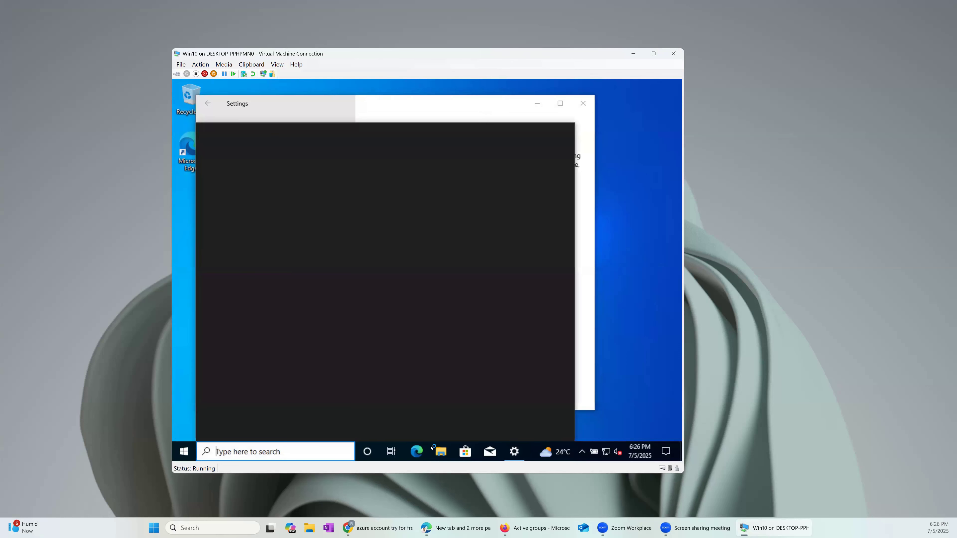
left_click(437, 456)
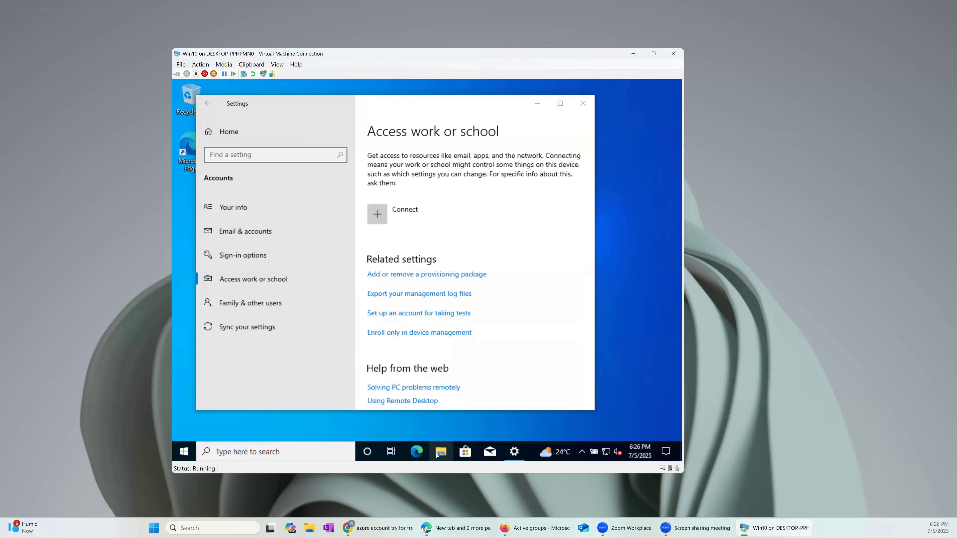
left_click(442, 452)
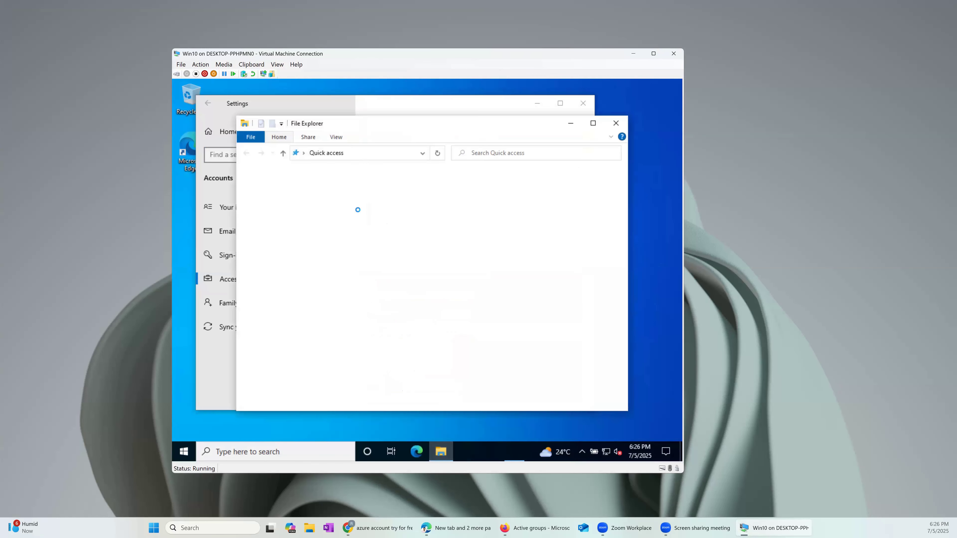
Show This PC in File Explorer and launch Computer Management from its Manage option.
left_click(283, 278)
left_click(281, 295)
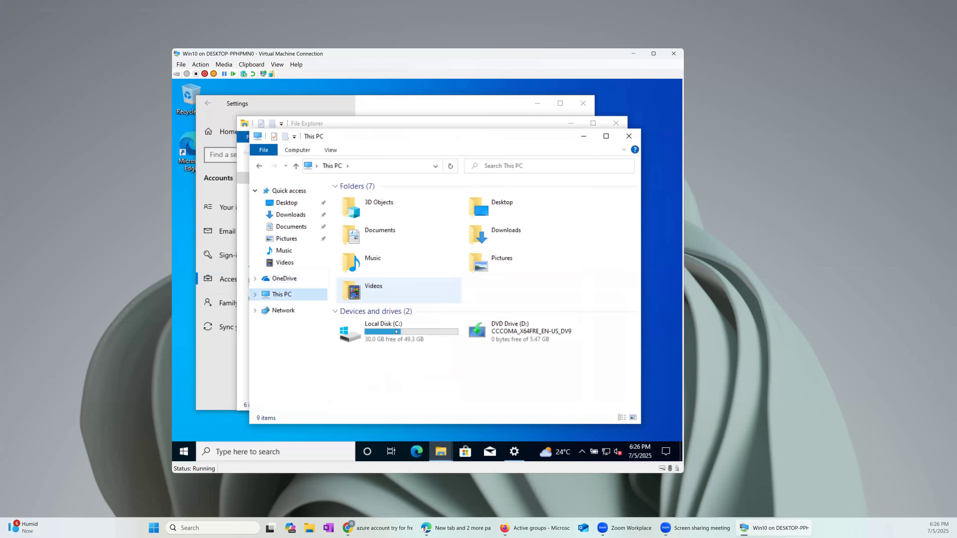
right_click(395, 329)
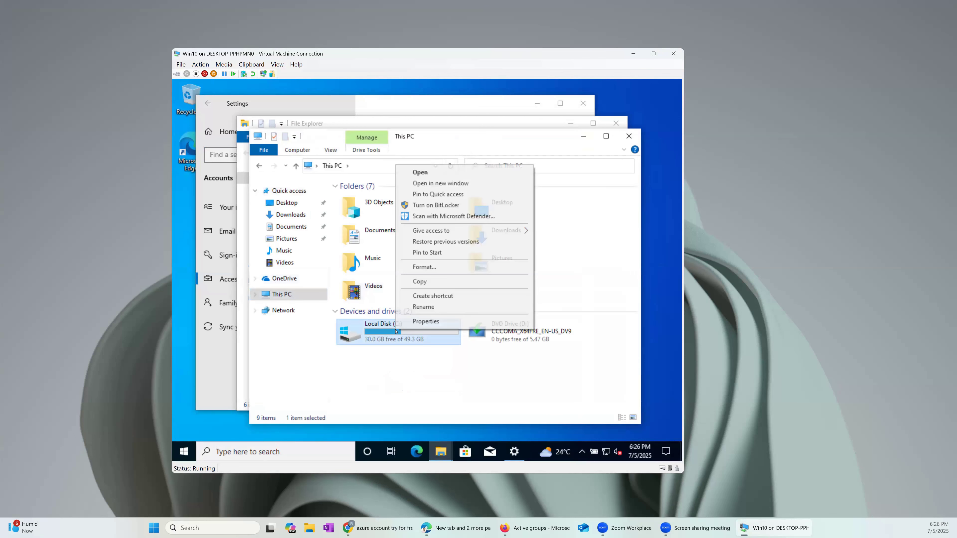
left_click(435, 345)
right_click(414, 331)
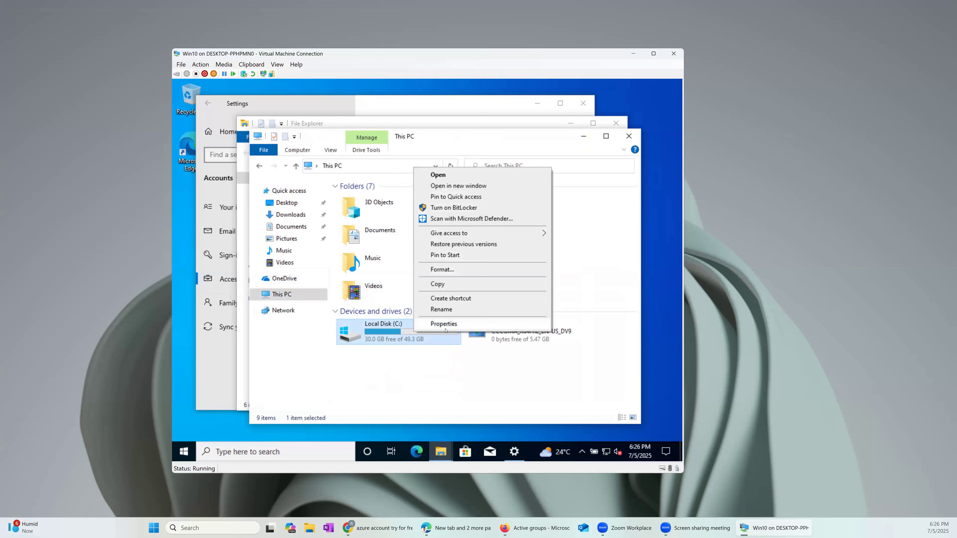
right_click(276, 297)
left_click(304, 317)
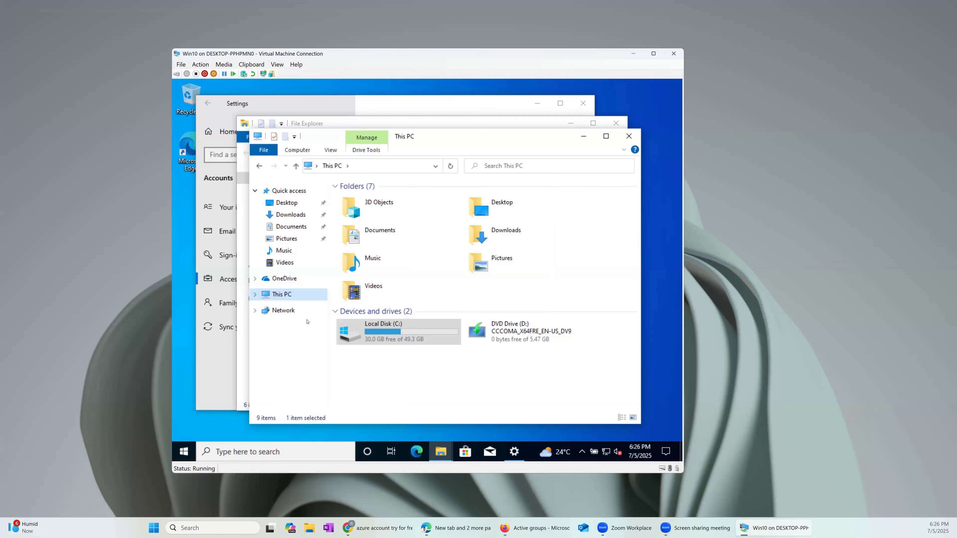
right_click(503, 337)
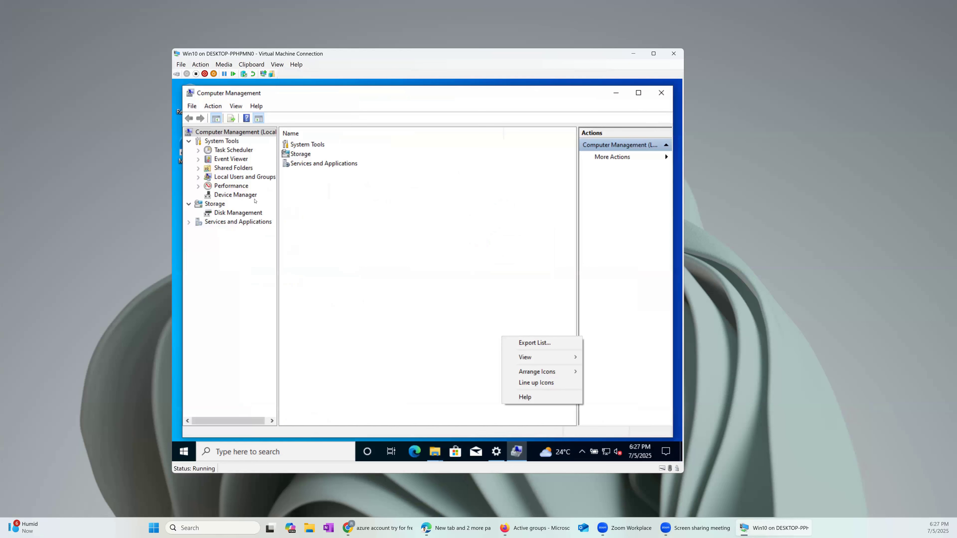
List the users under Local Users and Groups and widen the Name column.
left_click(234, 185)
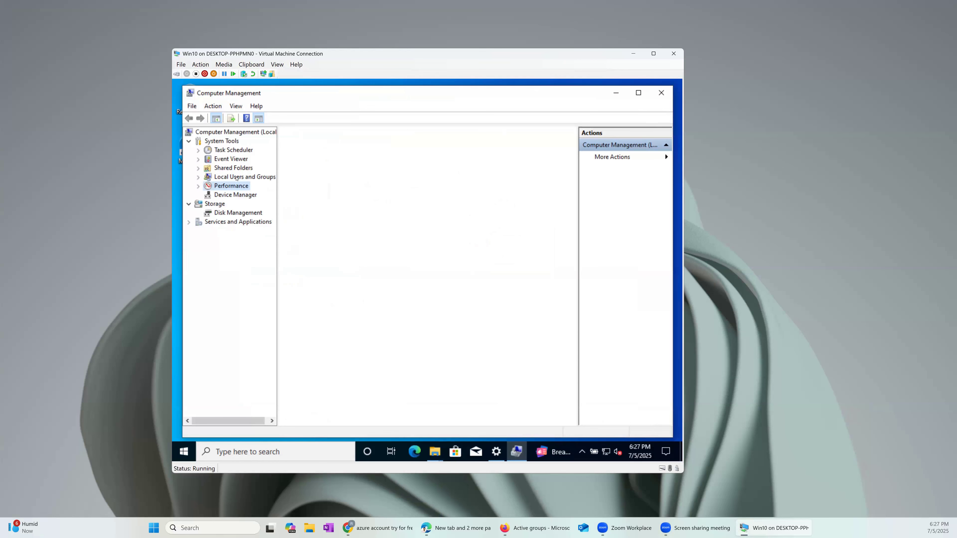
left_click(237, 177)
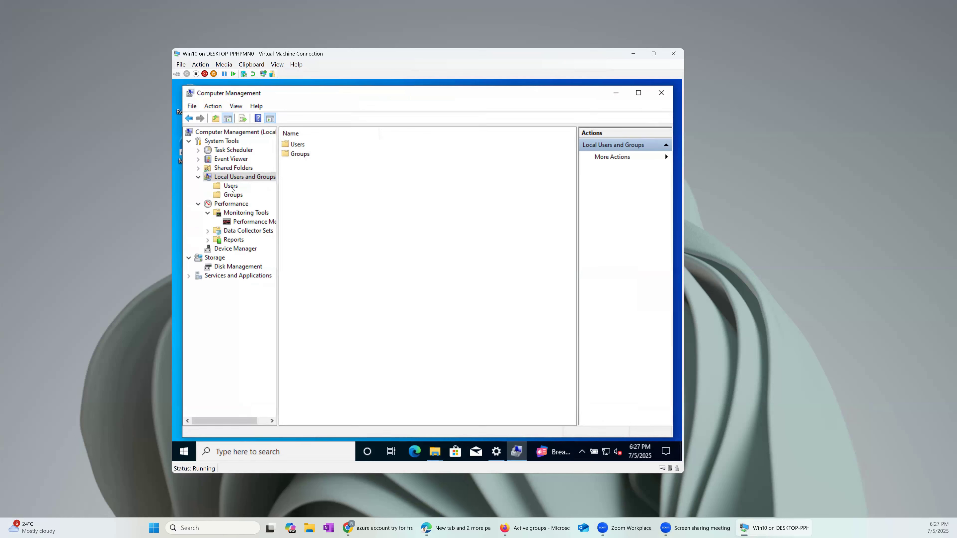
left_click(230, 186)
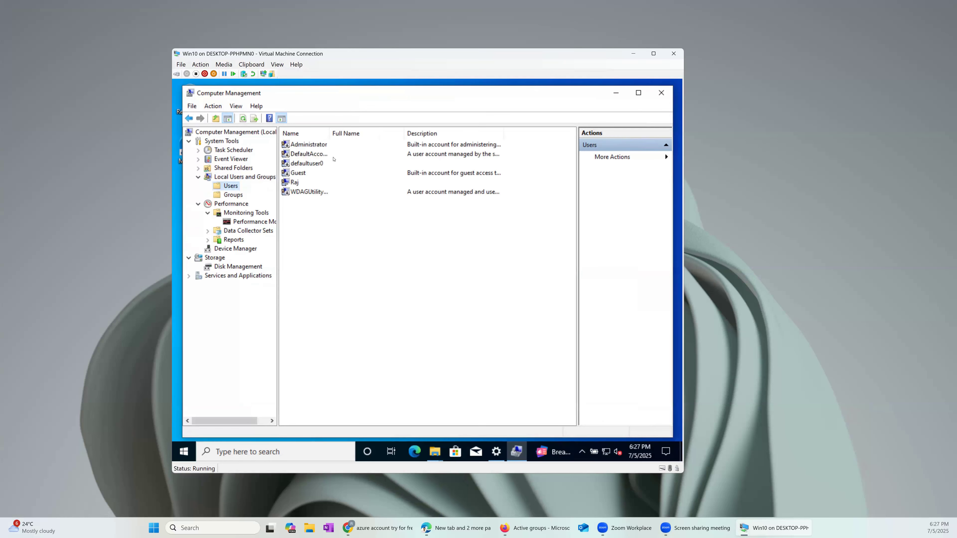
left_click_drag(331, 132, 371, 135)
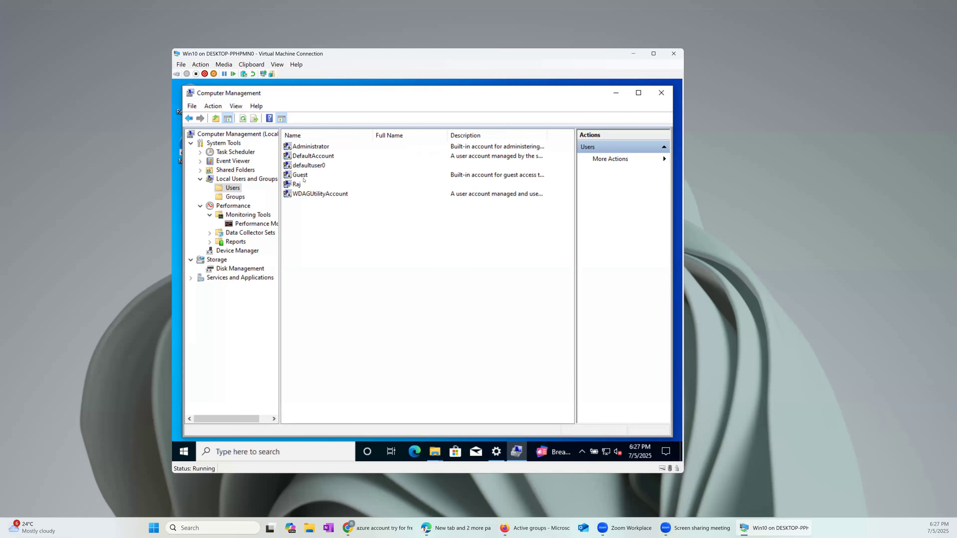
left_click(298, 185)
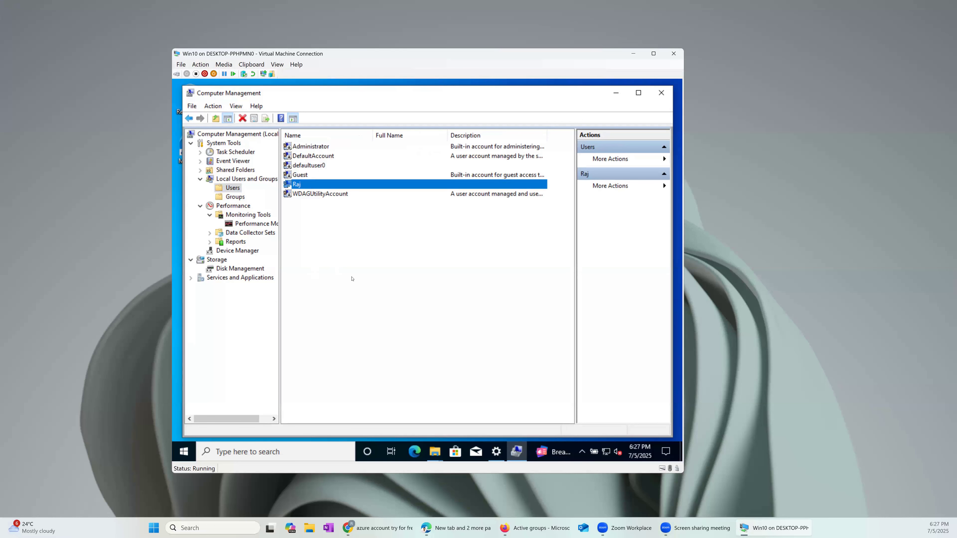
left_click(307, 297)
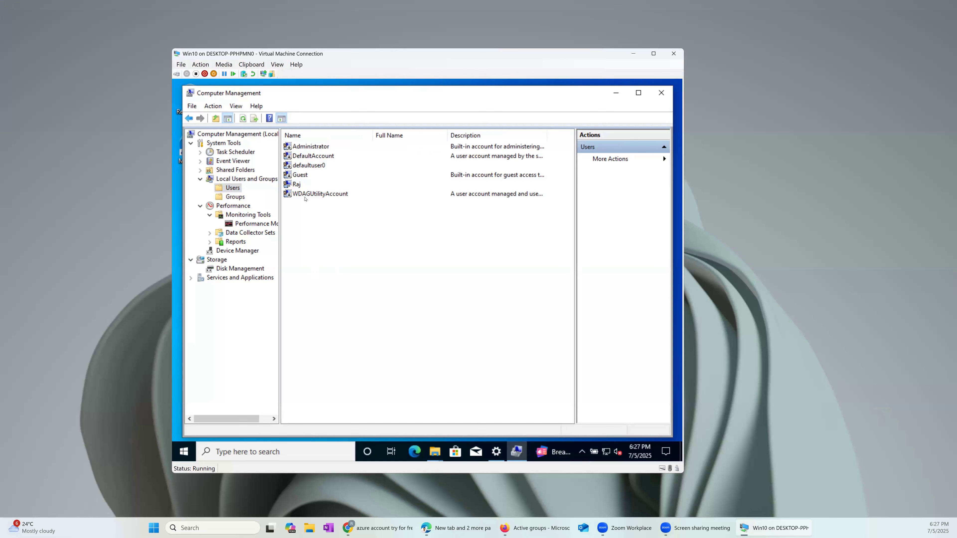
Check the local user's group memberships in its Properties, then cancel without changes.
right_click(301, 187)
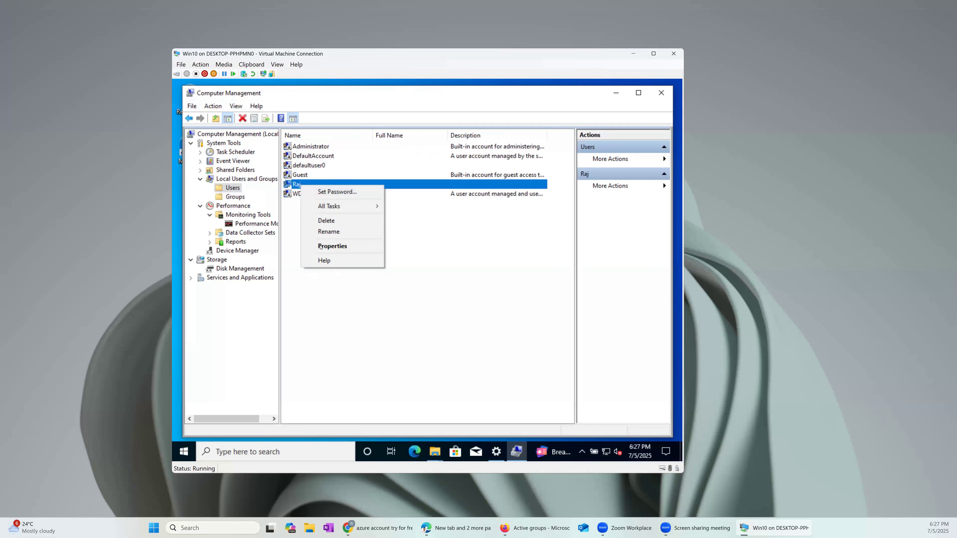
left_click(320, 247)
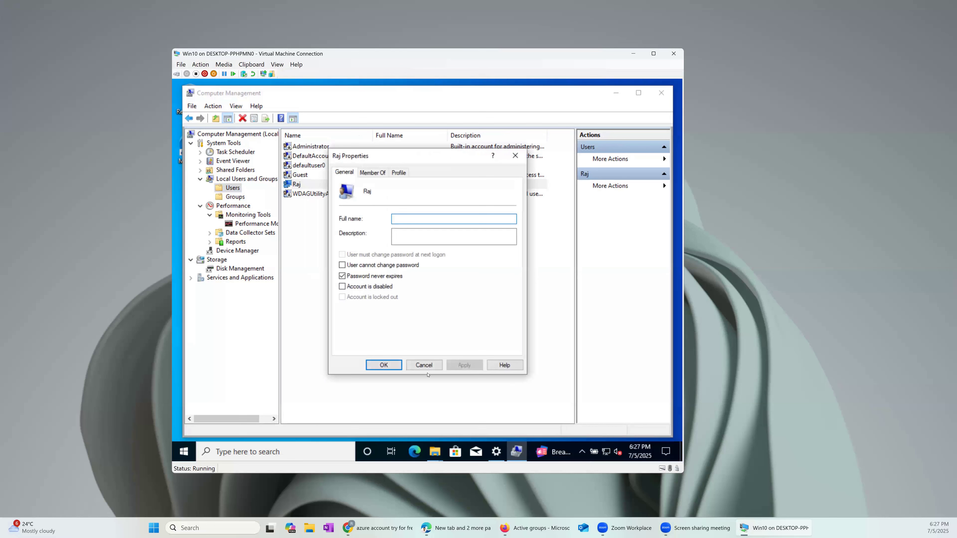
key("ctrl+Tab")
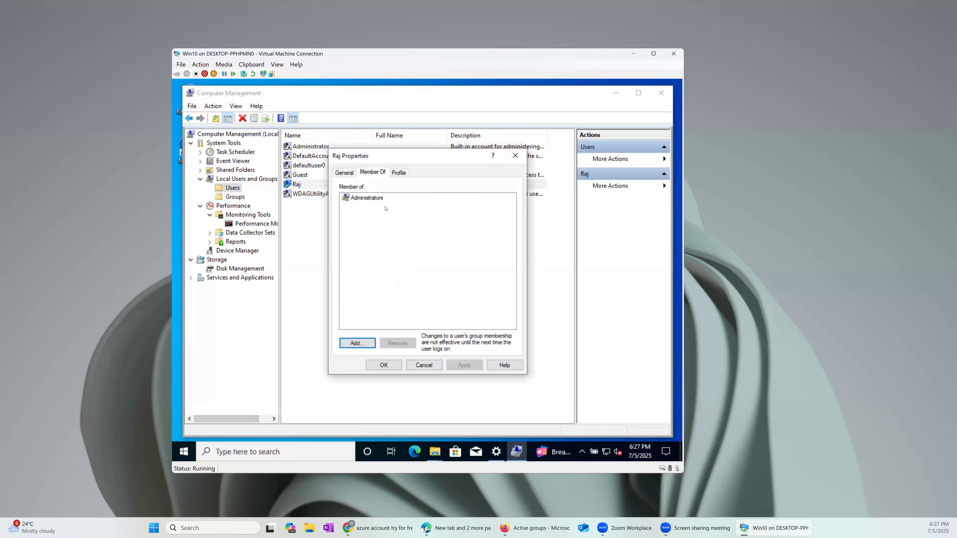
left_click(424, 365)
right_click(300, 149)
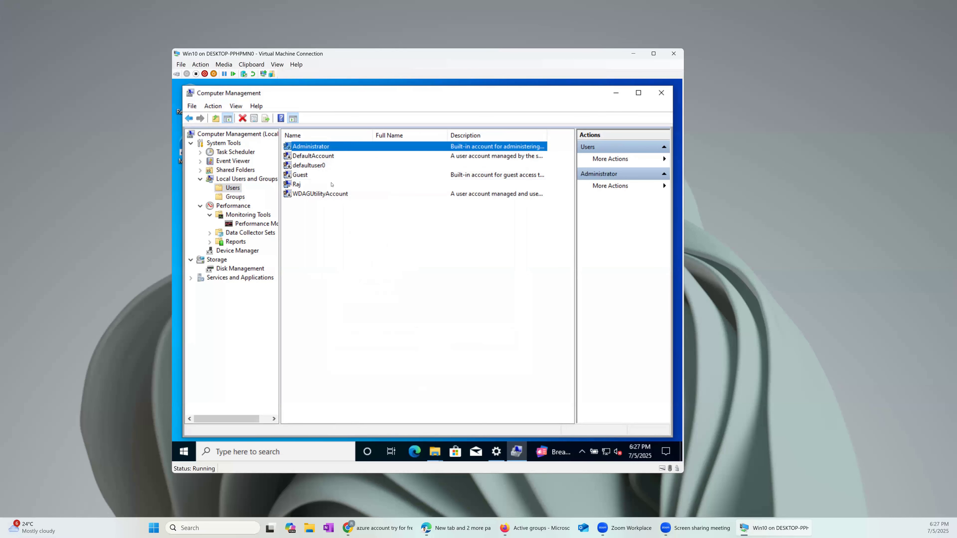
Review the built-in Administrator account's properties and group memberships, then narrow the Full Name column.
left_click(339, 208)
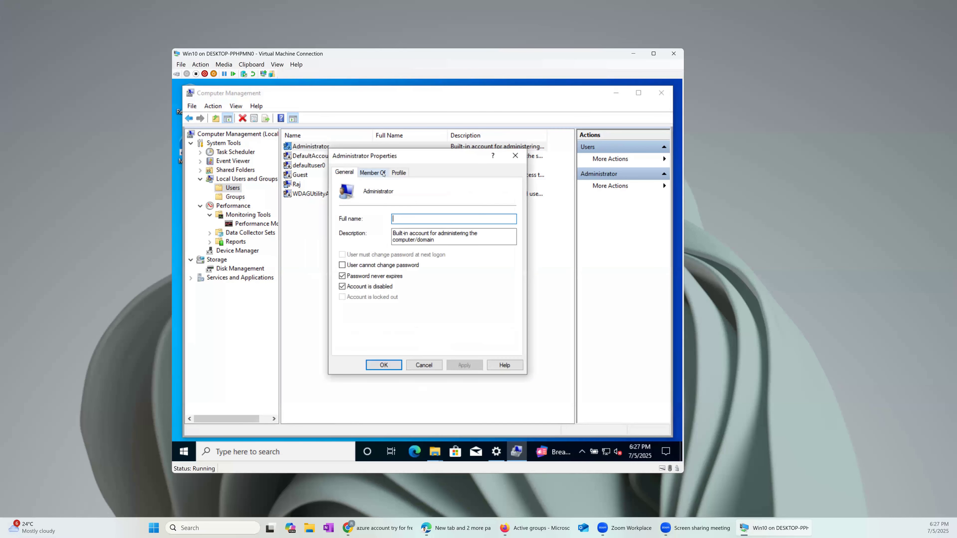
left_click(383, 172)
left_click(338, 173)
left_click(424, 365)
left_click(361, 335)
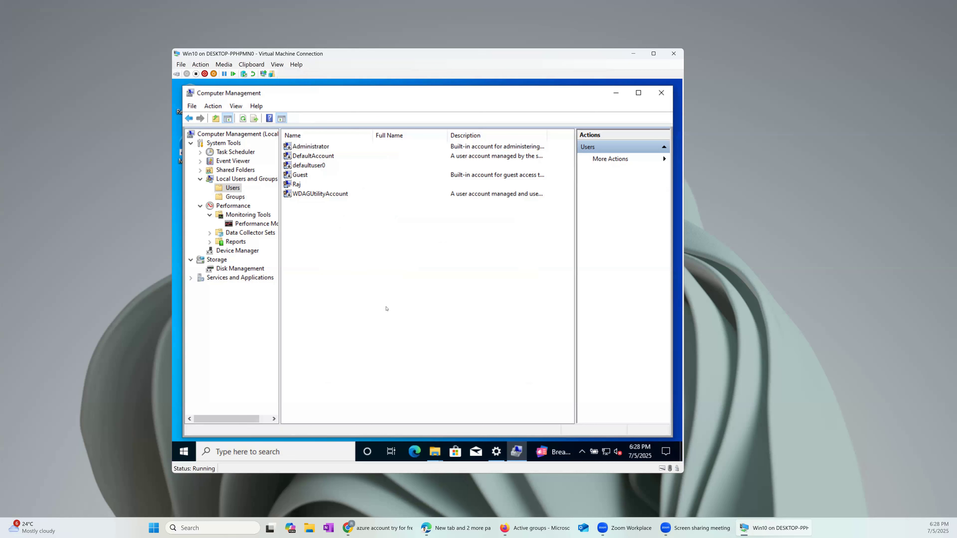
left_click_drag(447, 135, 407, 135)
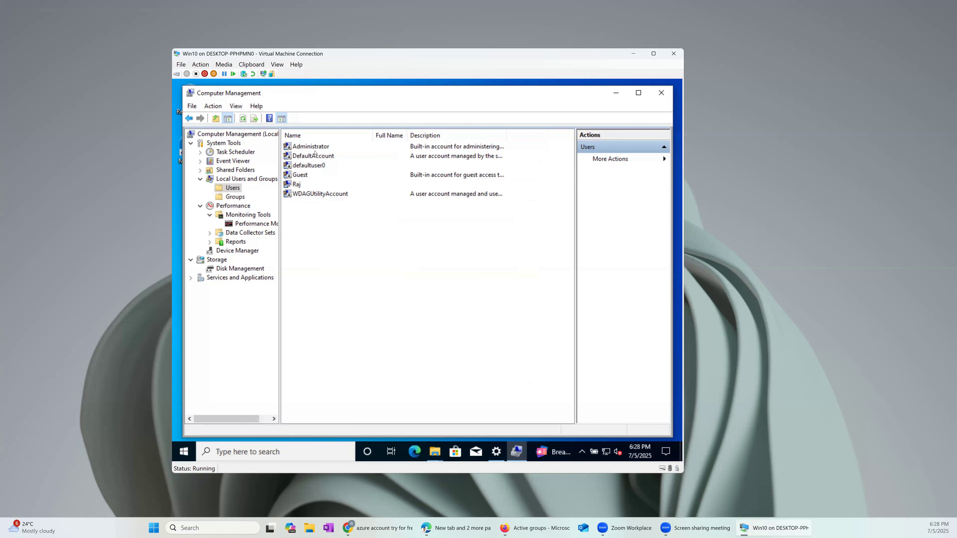
right_click(315, 147)
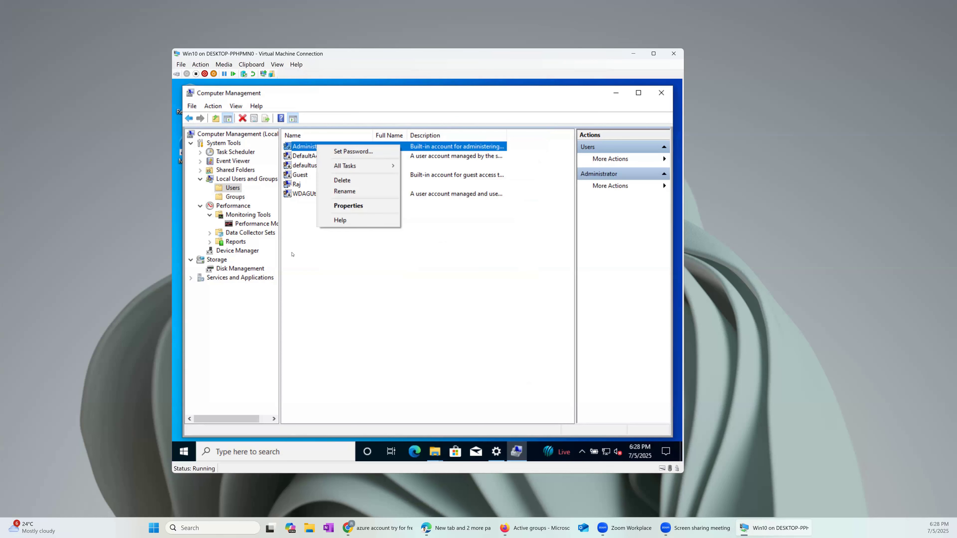
left_click(309, 150)
left_click(309, 150)
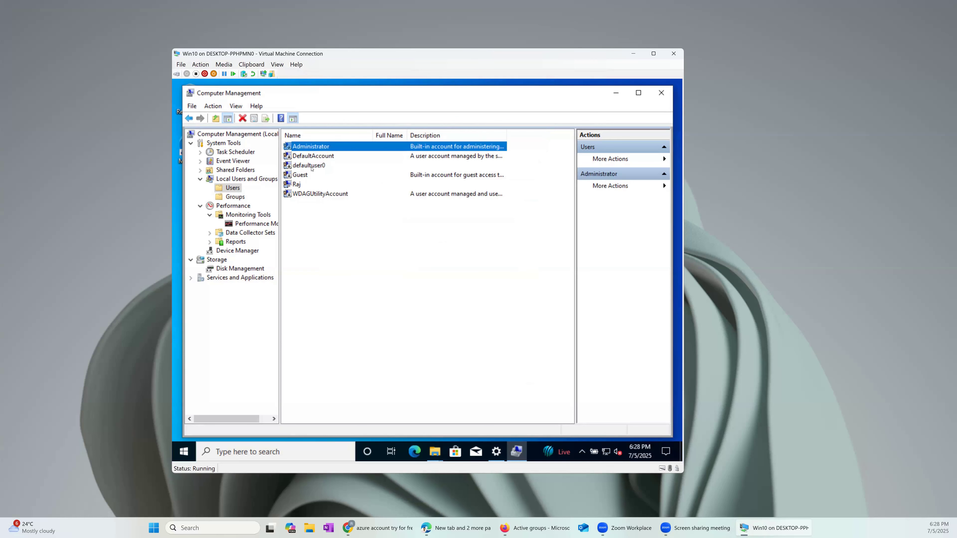
Close Computer Management and both File Explorer windows, minimize the VM, and bring Firefox forward.
left_click(661, 93)
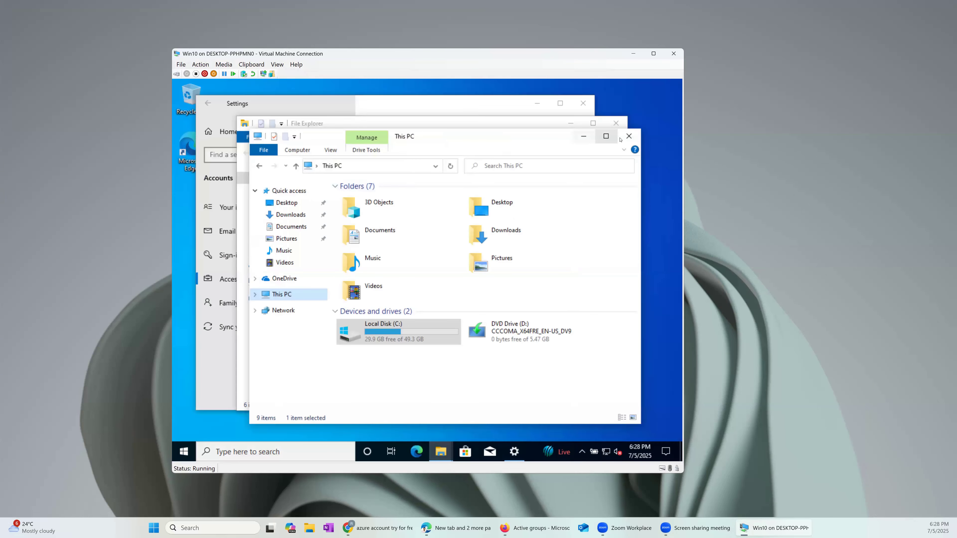
left_click(629, 136)
left_click(616, 123)
left_click(633, 54)
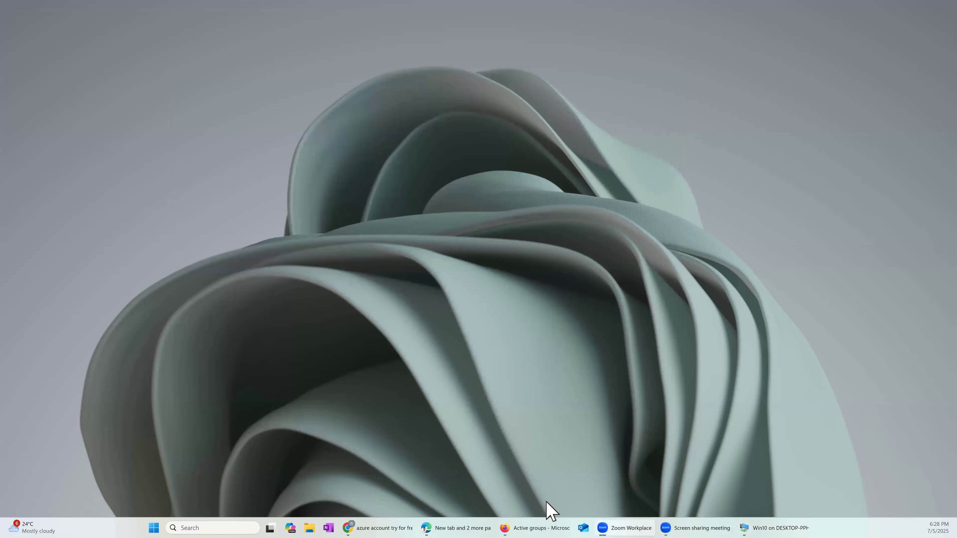
left_click(537, 502)
left_click(554, 527)
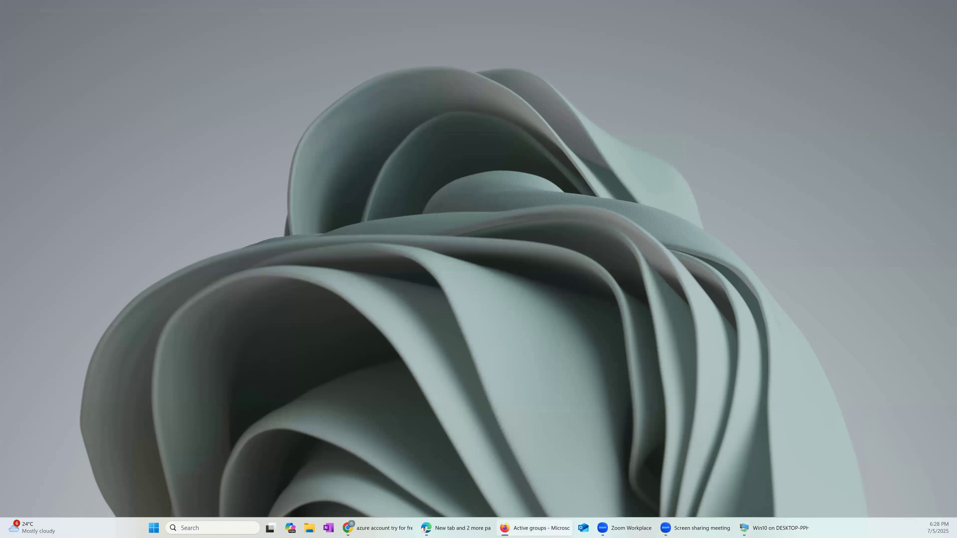
left_click_drag(442, 143, 460, 143)
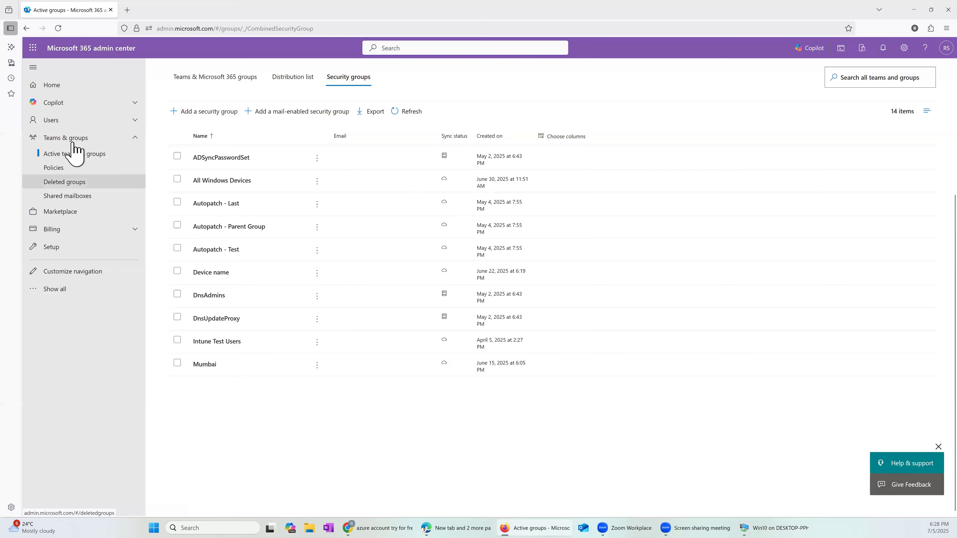
Open user2 under Active users, review its Licenses and apps and Account tabs, then minimize Firefox.
left_click(72, 120)
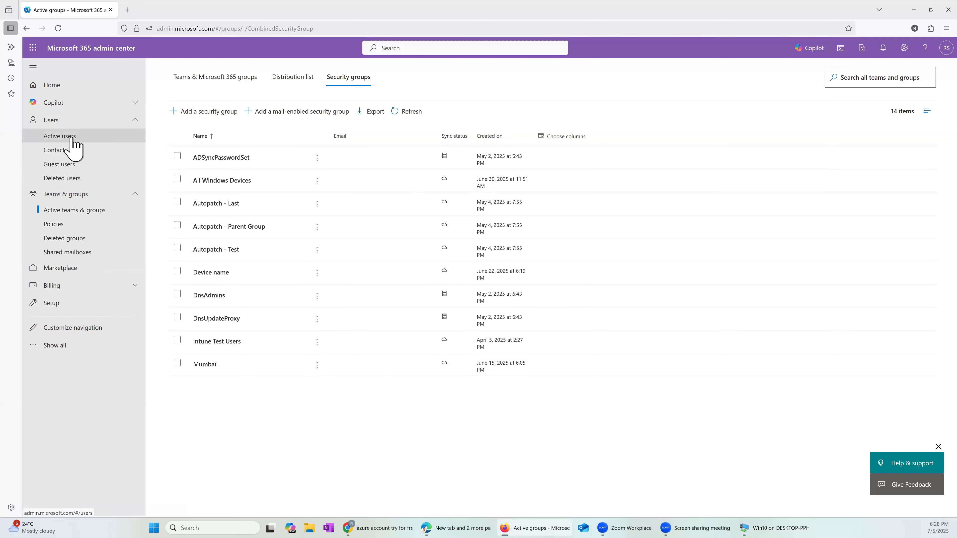
left_click(73, 145)
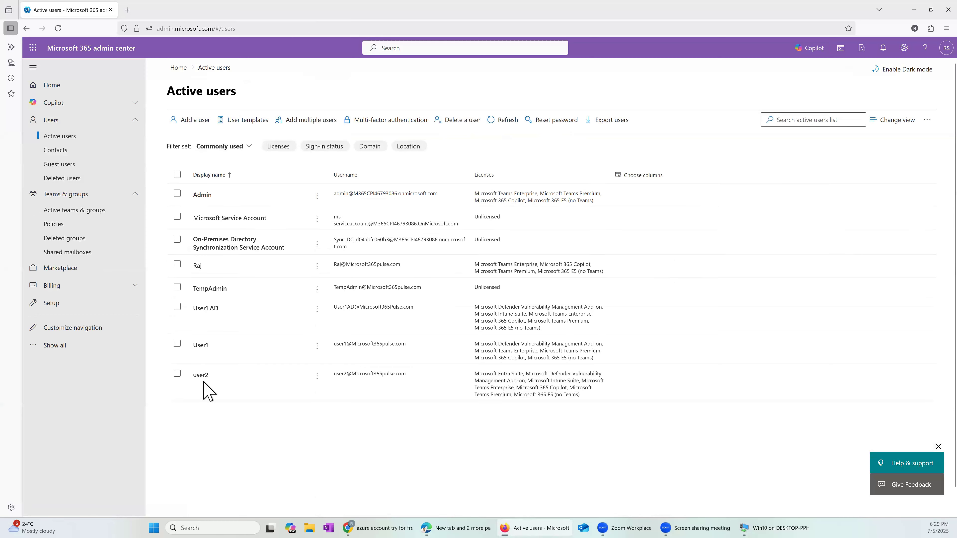
left_click(202, 377)
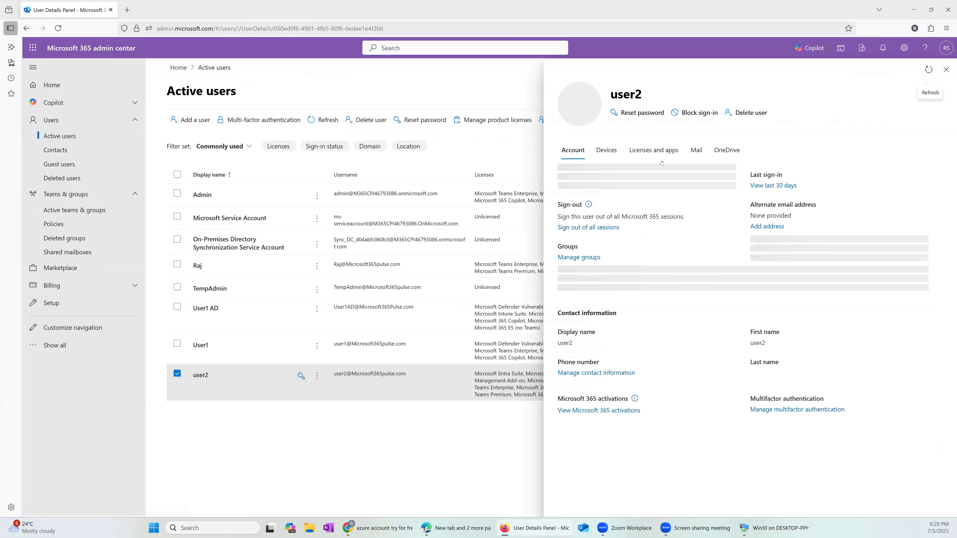
left_click(649, 159)
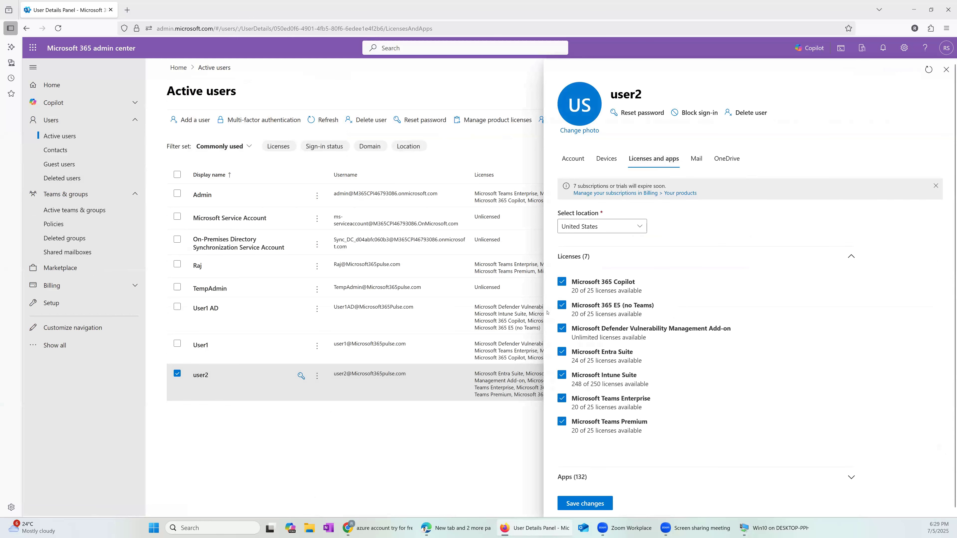
left_click(914, 10)
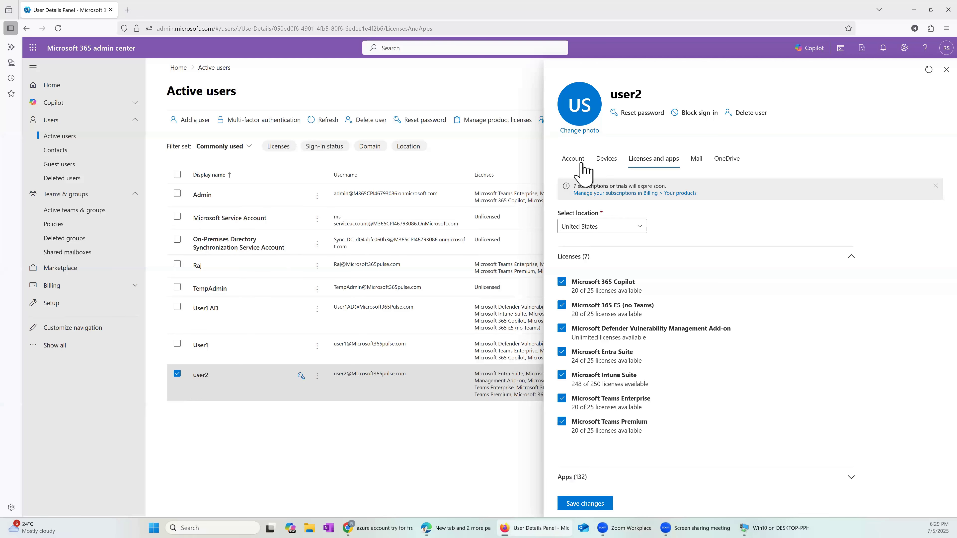
left_click(577, 163)
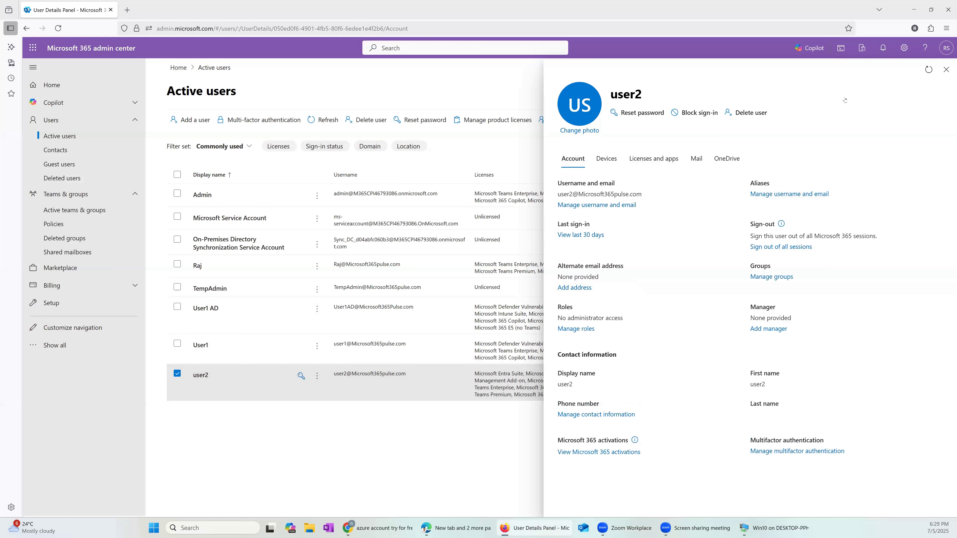
left_click(914, 9)
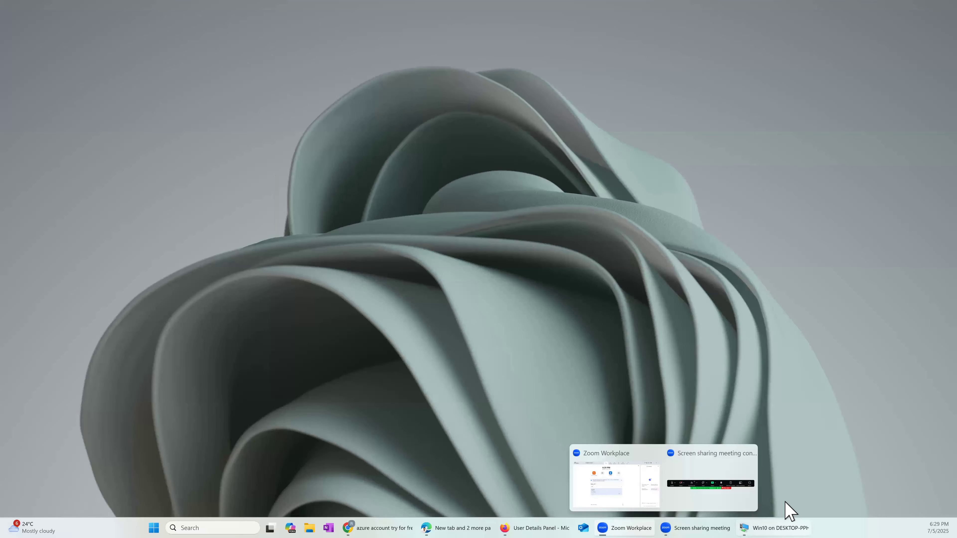
Restore the VM, go to Settings > Accounts > Access work or school, and choose Enroll only in device management.
left_click(776, 527)
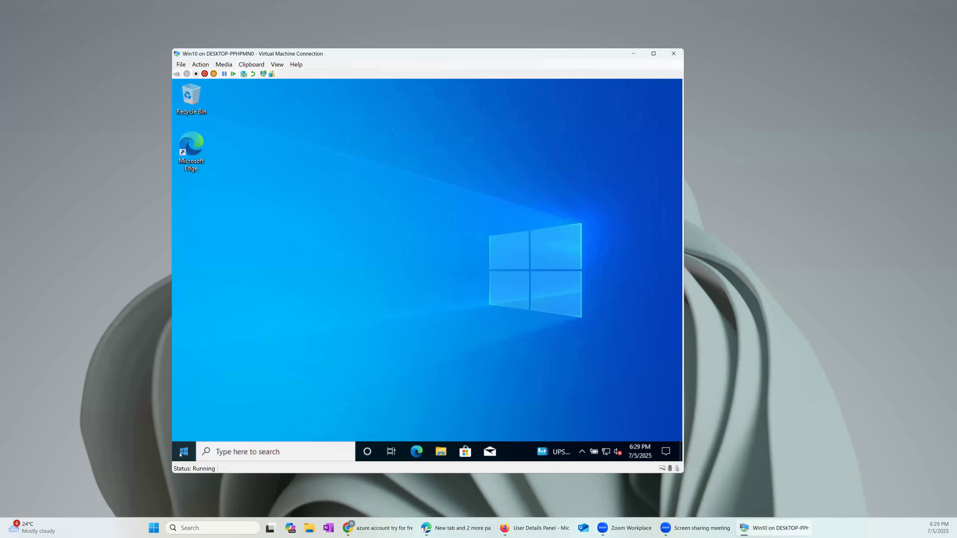
left_click(182, 452)
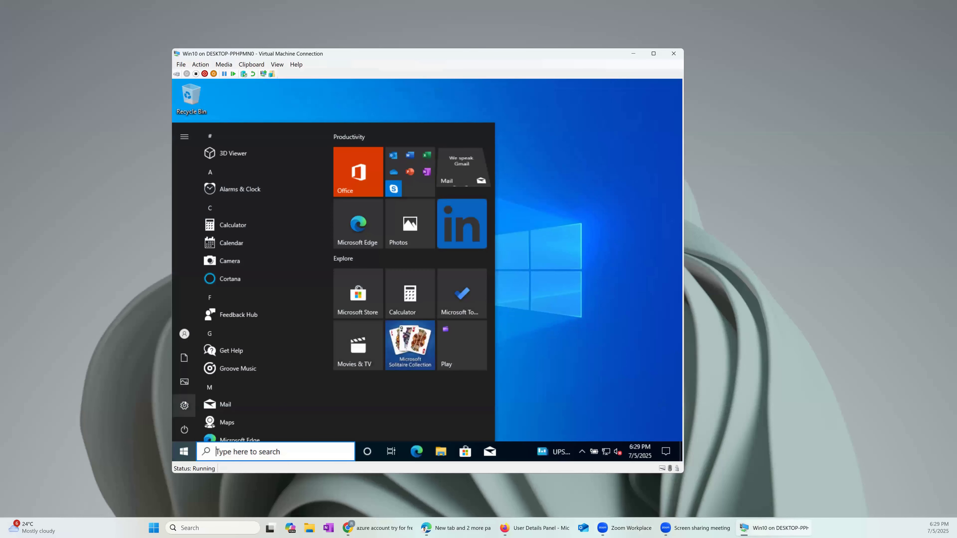
left_click(184, 406)
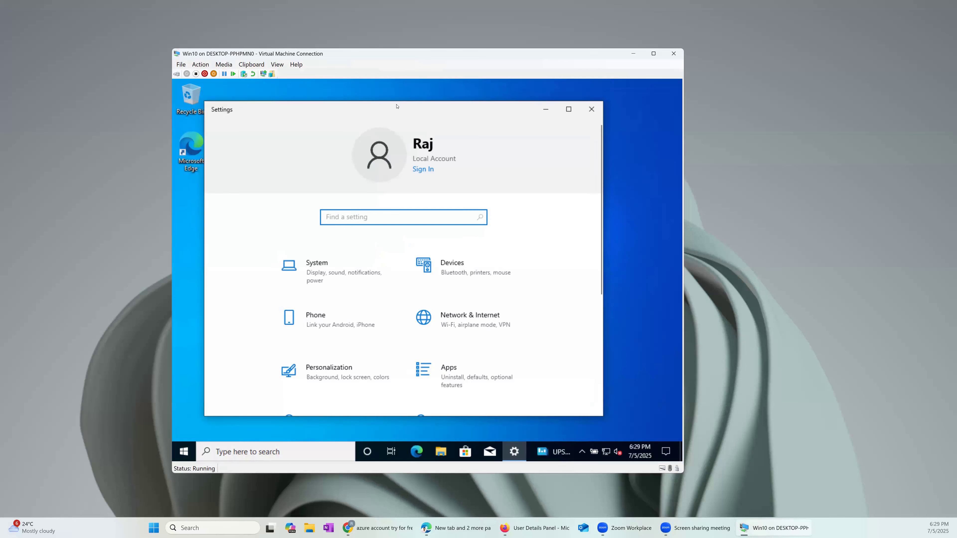
scroll(507, 337, "down", 5)
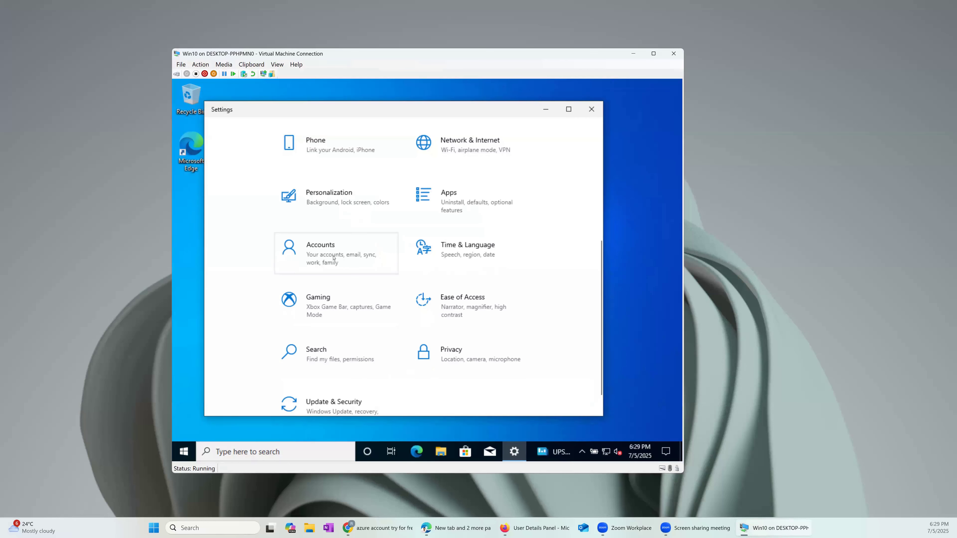
left_click(333, 258)
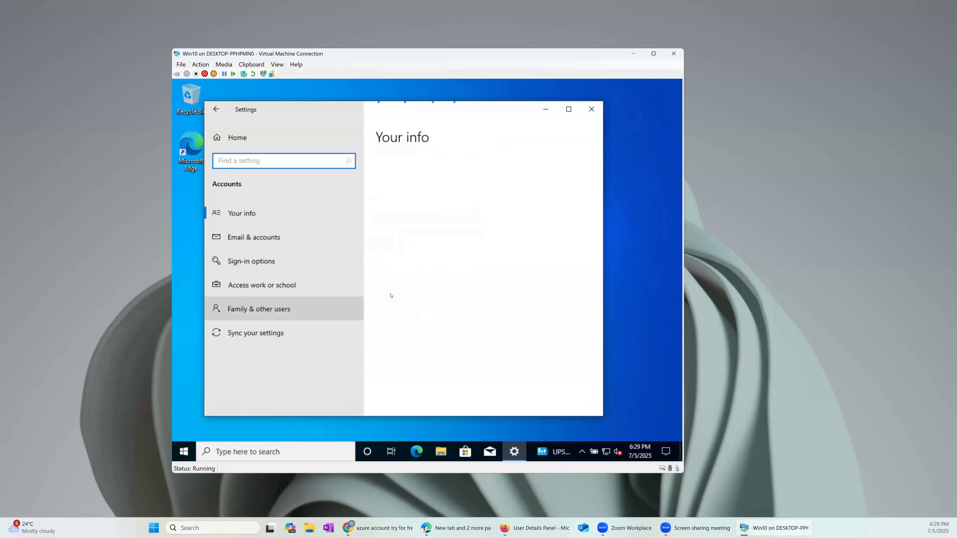
left_click(262, 285)
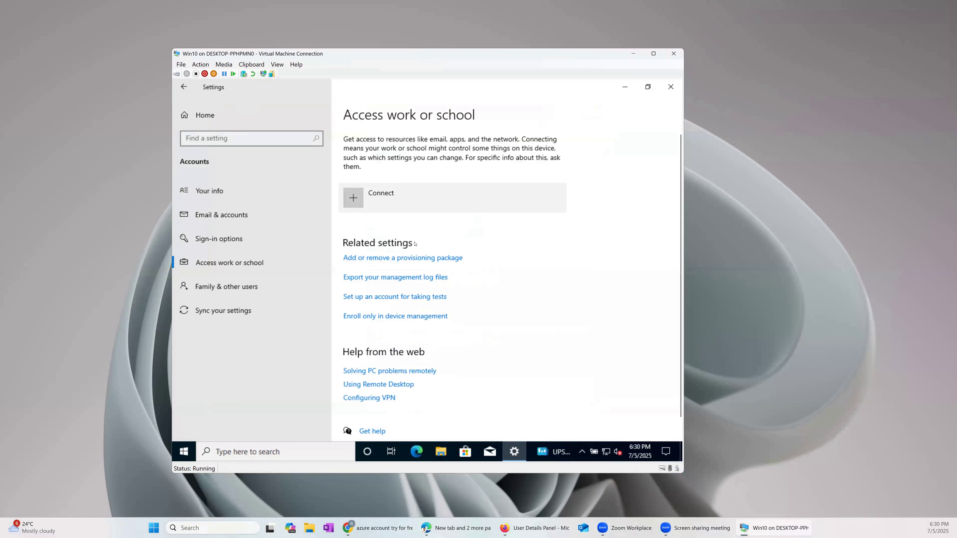
left_click(426, 318)
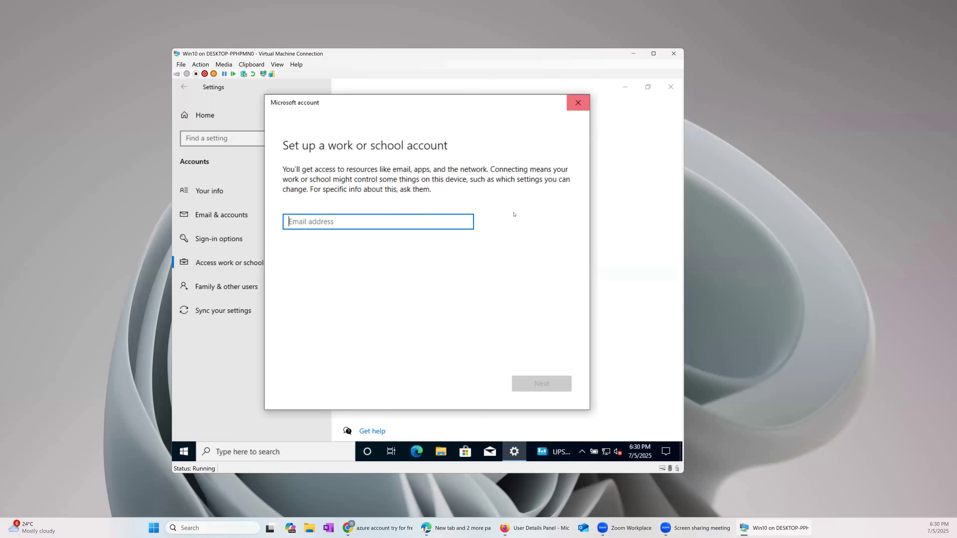
Cancel device enrollment and the local domain join, then choose to join the VM to Microsoft Entra ID.
left_click(578, 102)
left_click(382, 207)
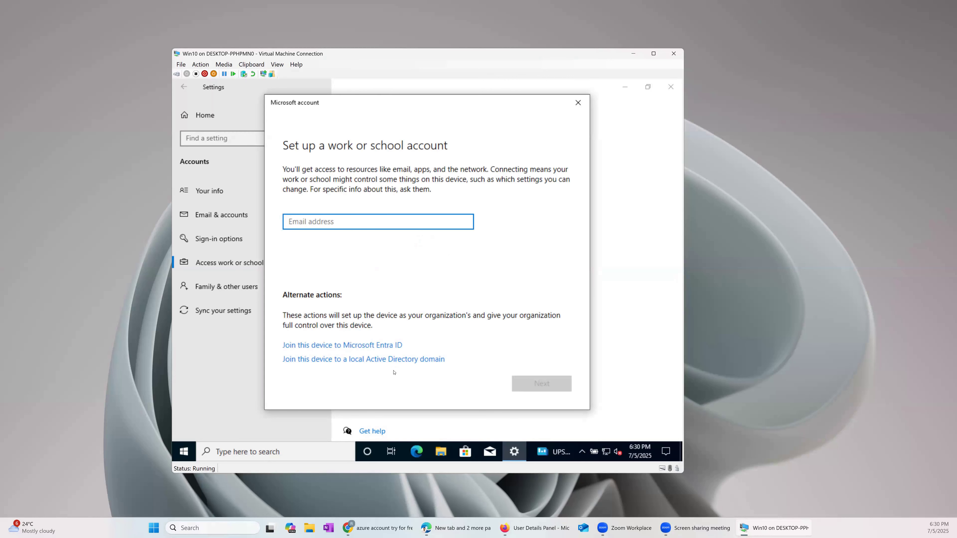
left_click(400, 360)
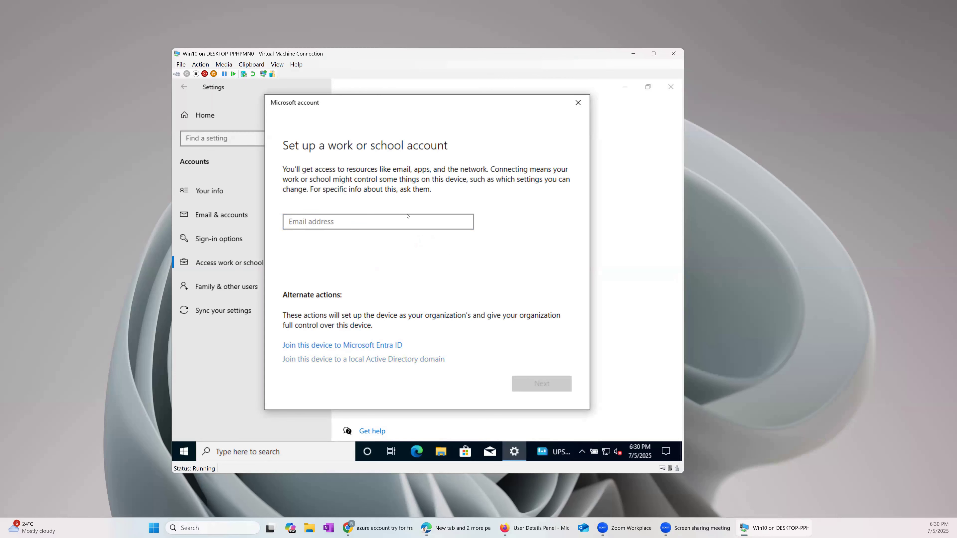
left_click(567, 298)
left_click(364, 201)
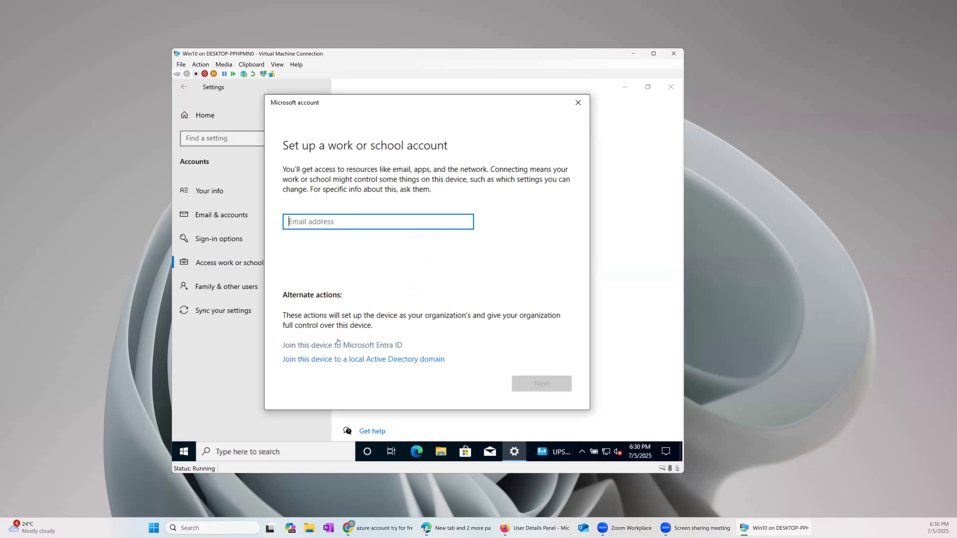
left_click(379, 346)
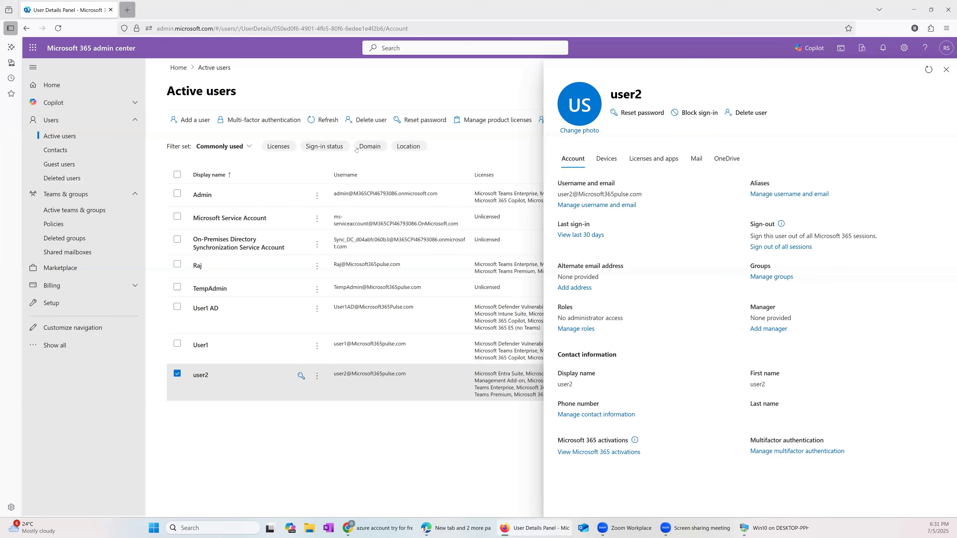
Load intune.microsoft.com in a new tab to reach the M365Pulse Intune admin center home.
key("ctrl+t")
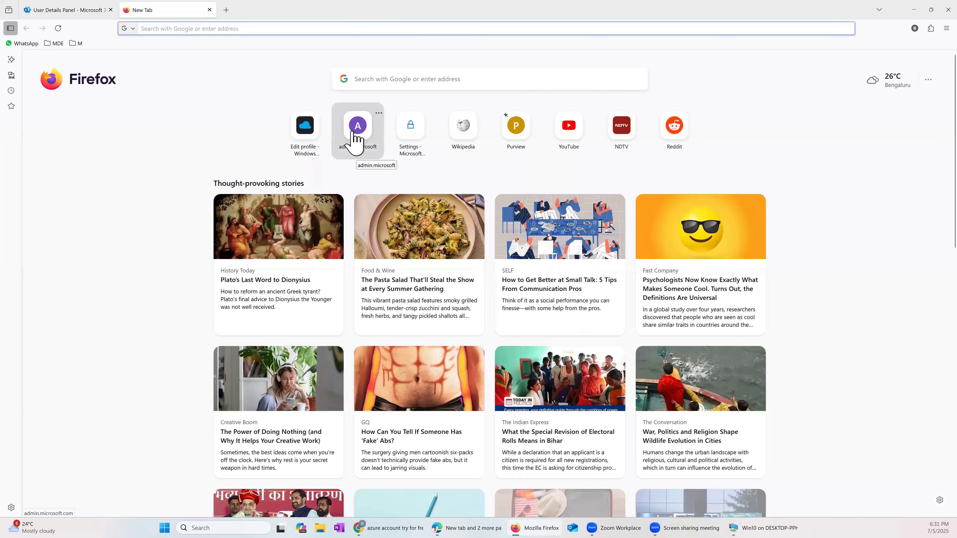
left_click(352, 132)
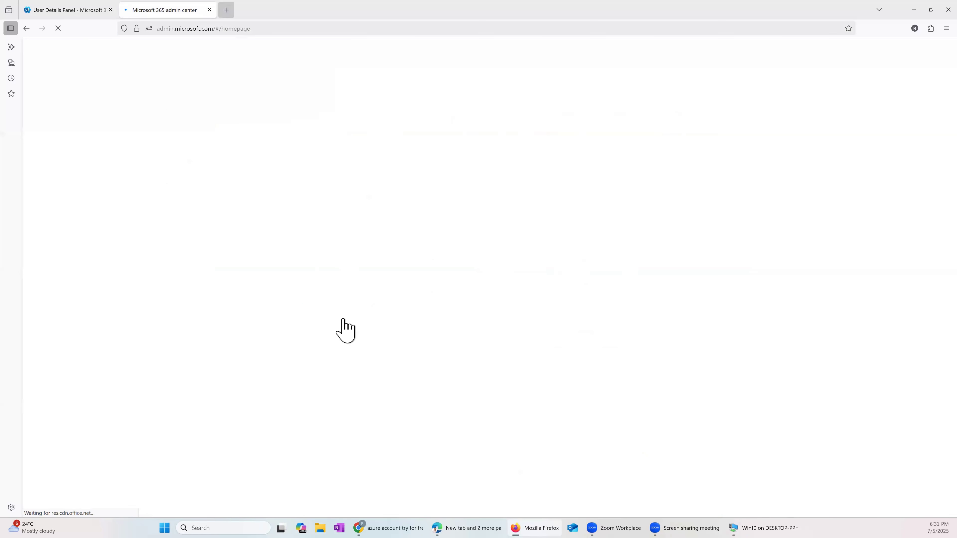
key("alt+Left")
type("intune.microsoft.com")
key("Return")
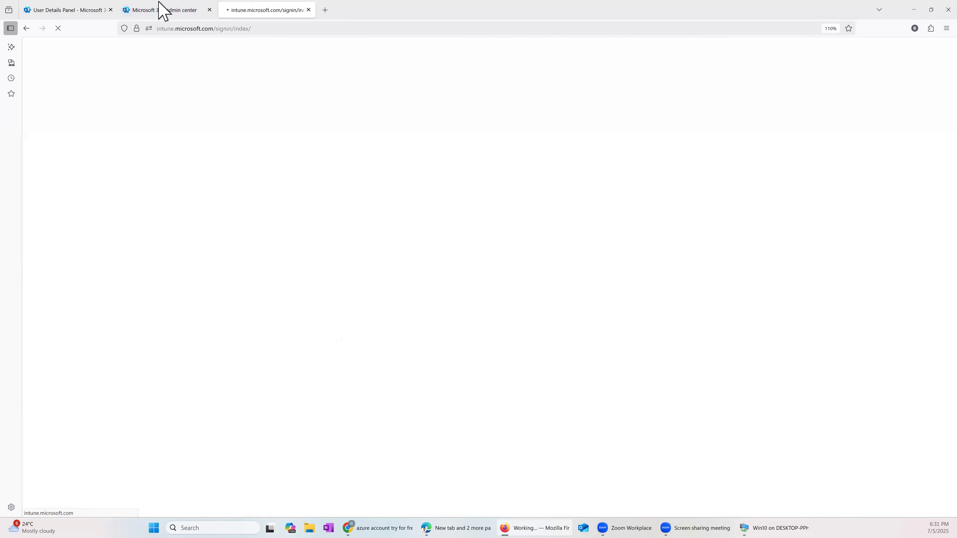
left_click(168, 10)
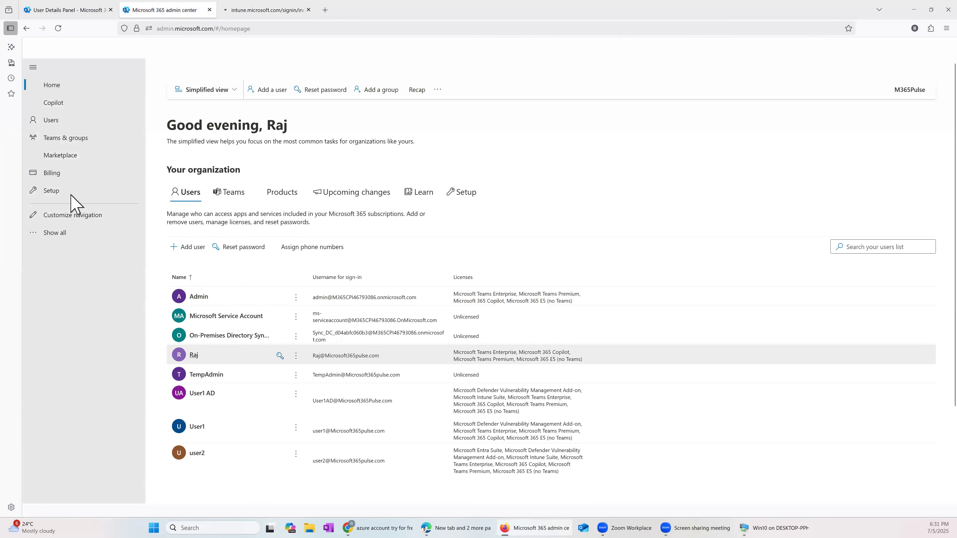
key("ctrl+Tab")
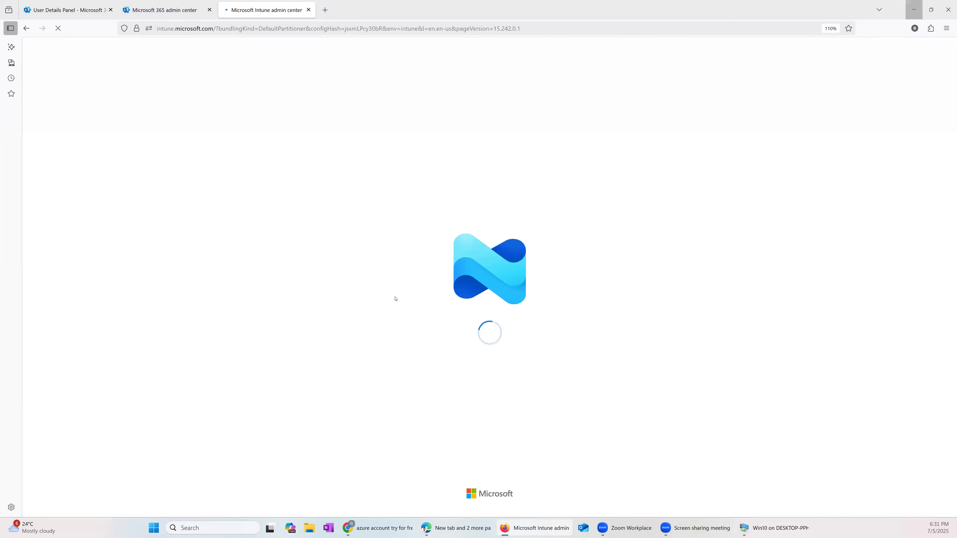
left_click(914, 10)
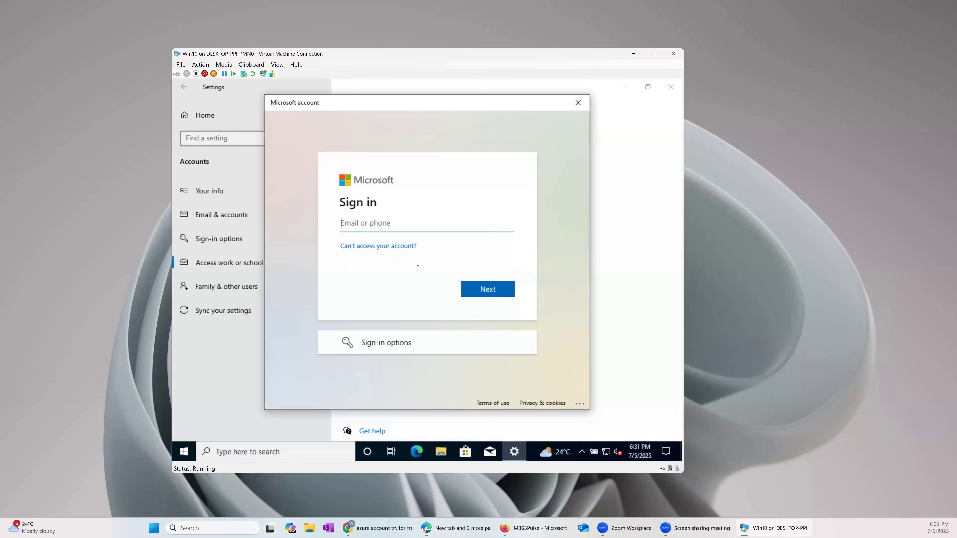
mouse_move(527, 503)
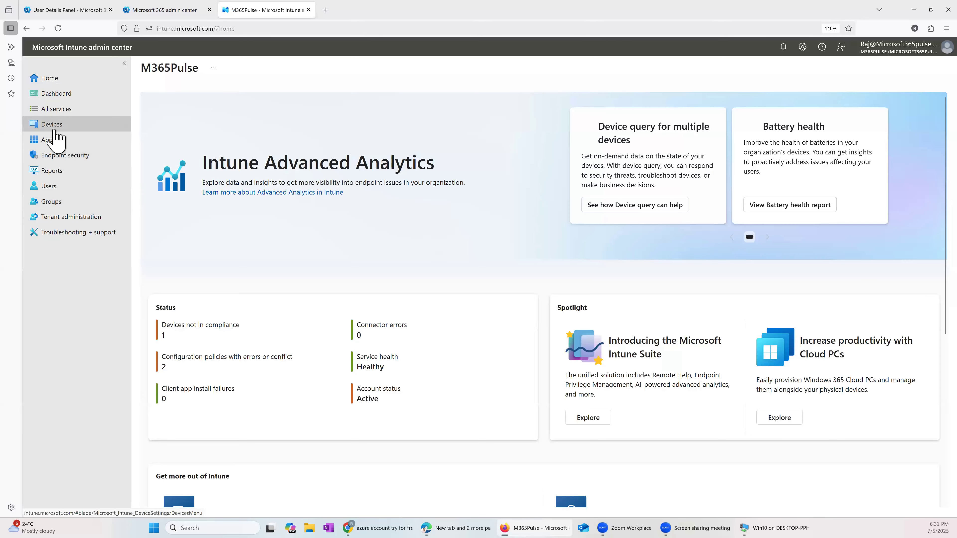
Navigate Devices > Windows > Enrollment > Device platform restrictions to the All Users restriction properties.
left_click(54, 129)
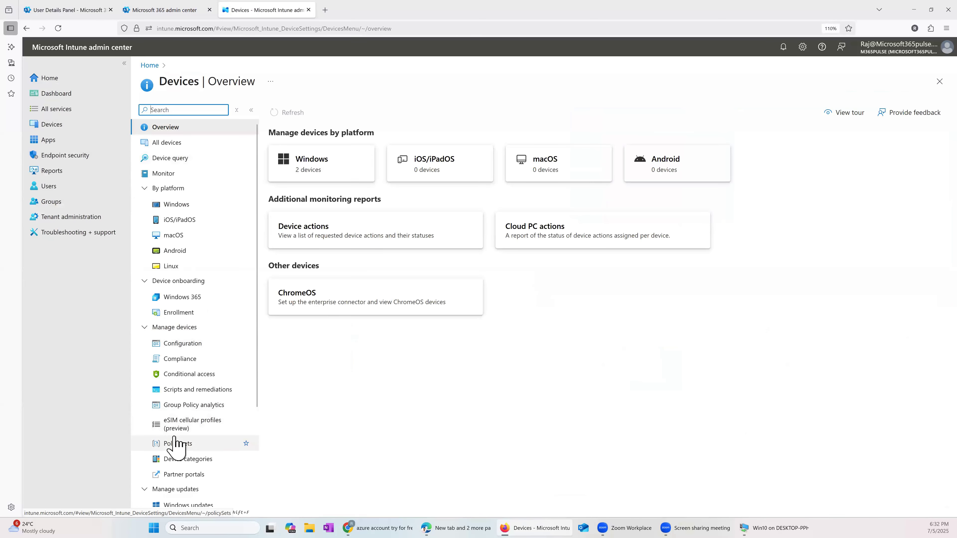
left_click(181, 206)
left_click(180, 190)
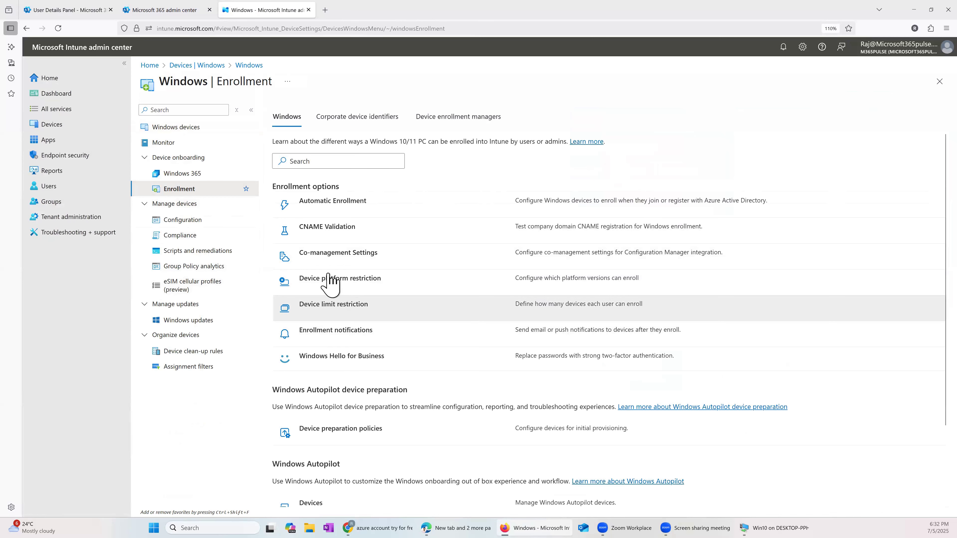
left_click(332, 281)
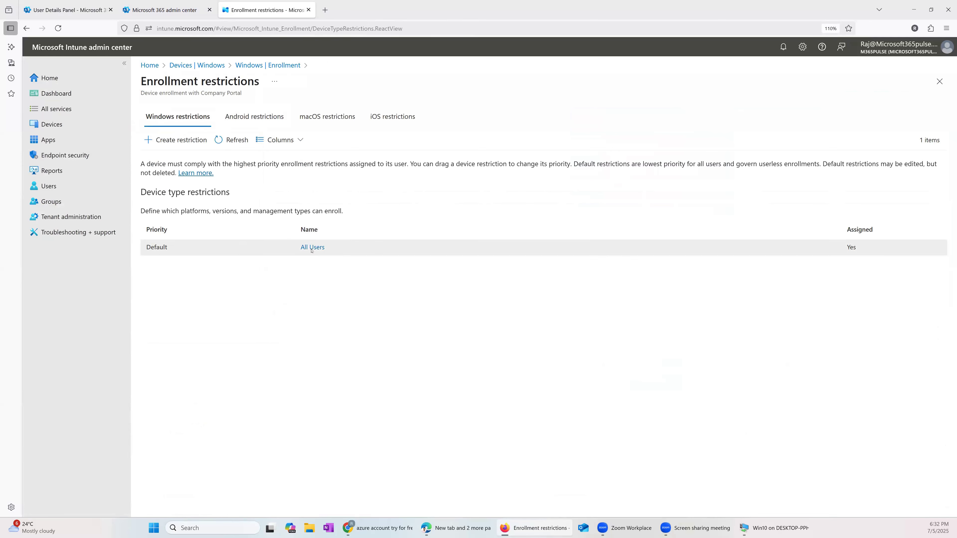
left_click(306, 250)
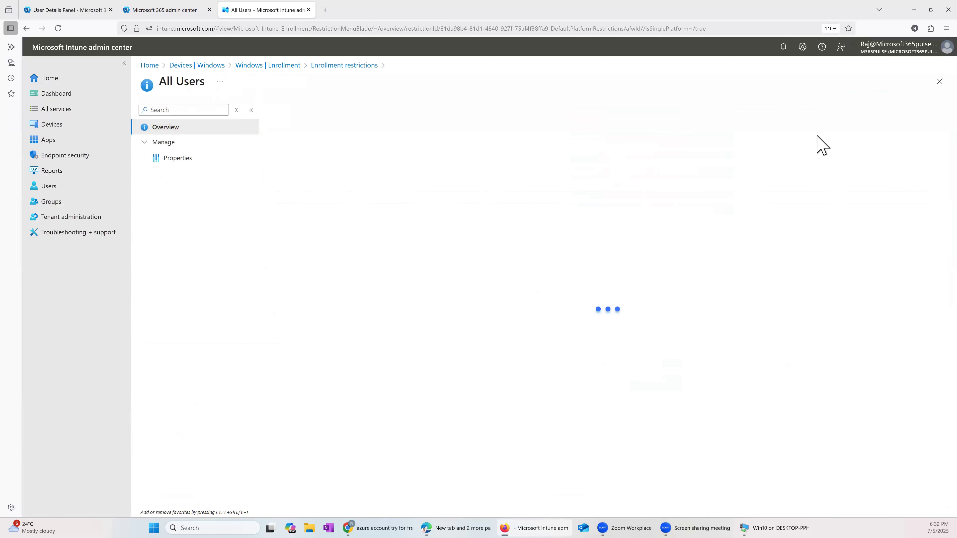
left_click(178, 157)
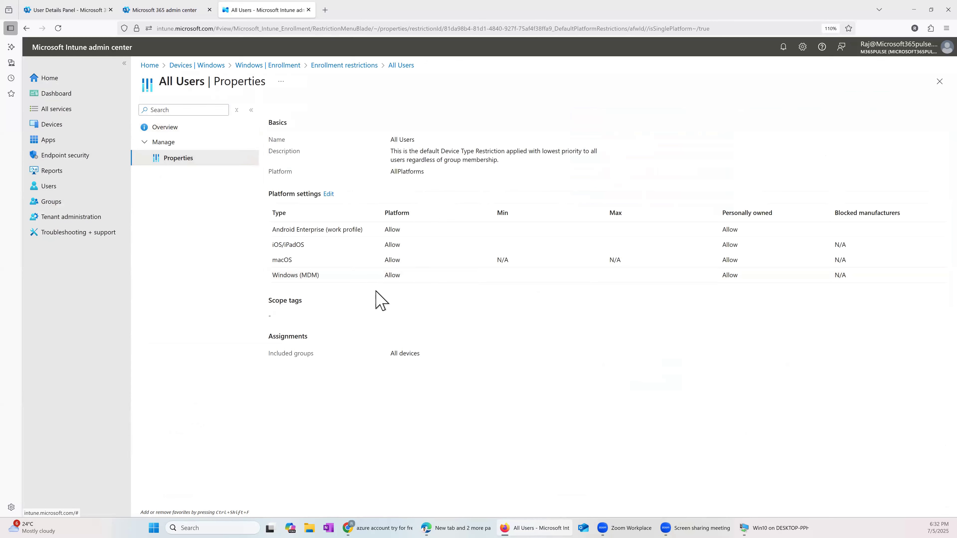
Toggle Windows personally owned to Block and back to Allow, then close the tab discarding the edit.
left_click(329, 194)
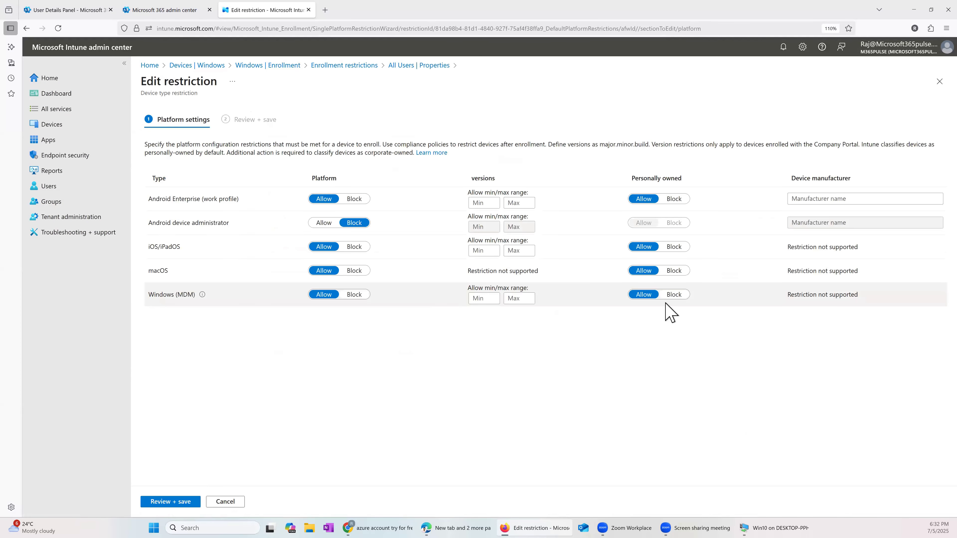
left_click(673, 294)
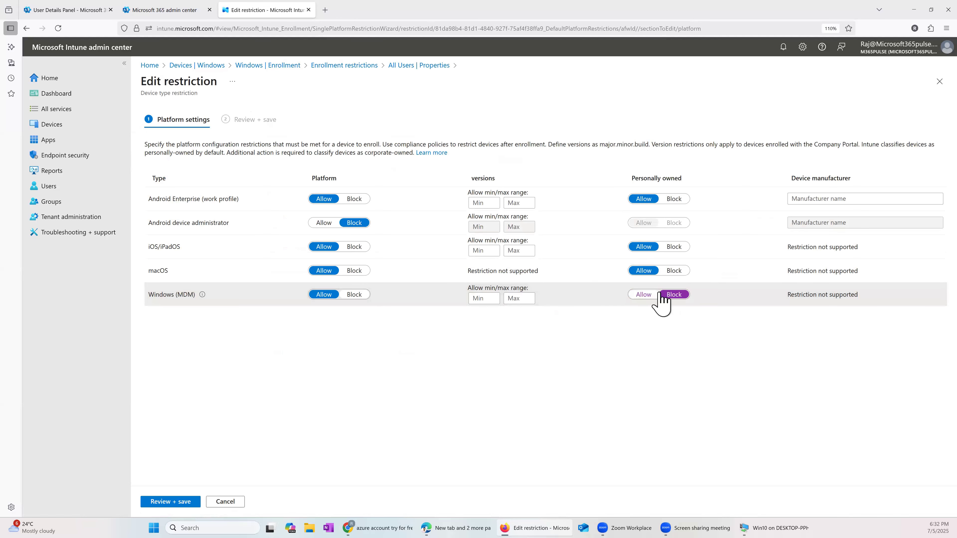
left_click(644, 294)
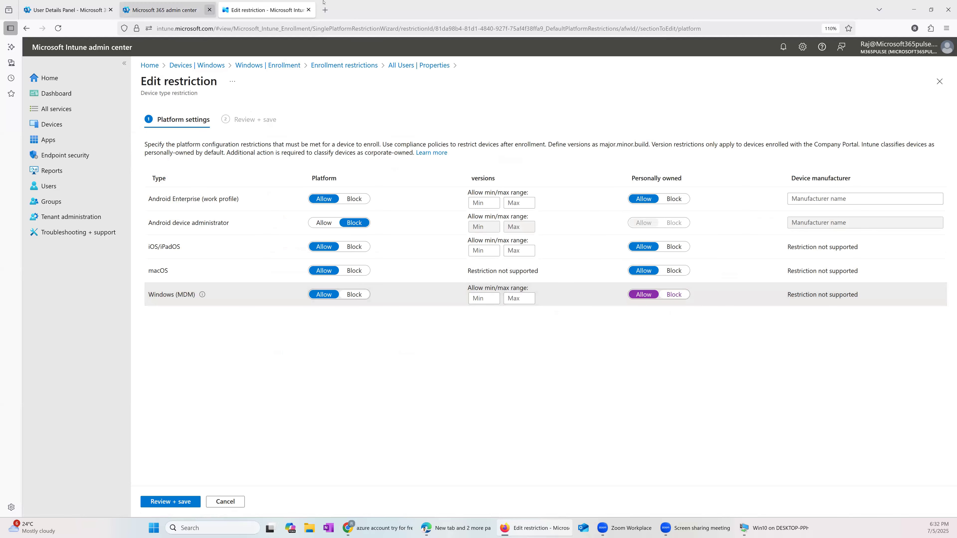
left_click(308, 10)
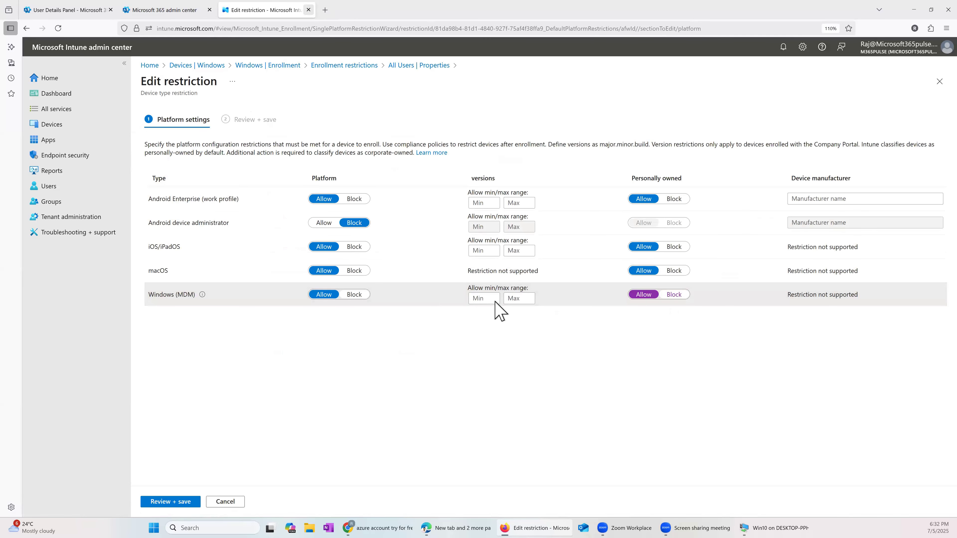
key("Return")
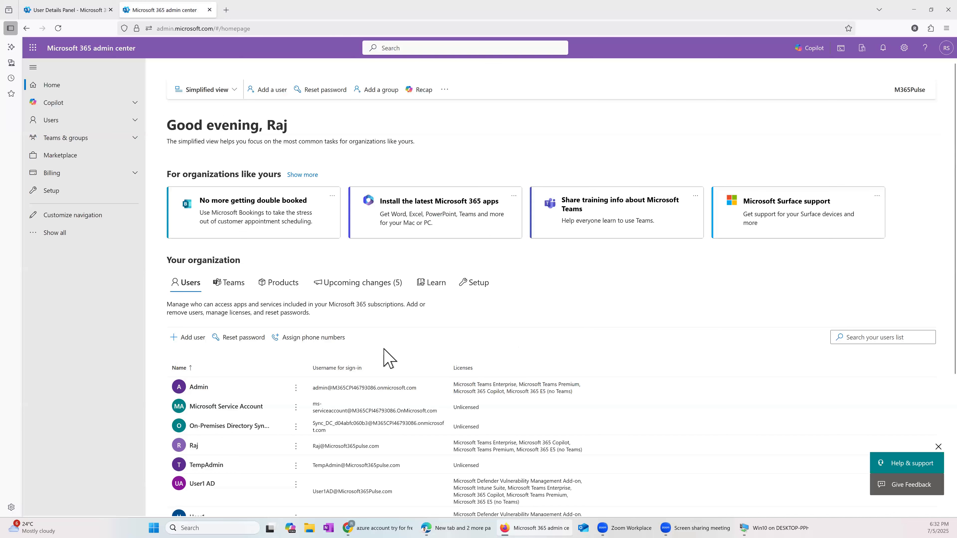
Go back to user2's details tab, then bring forward the Chrome results for 'azure account try for free'.
left_click(96, 11)
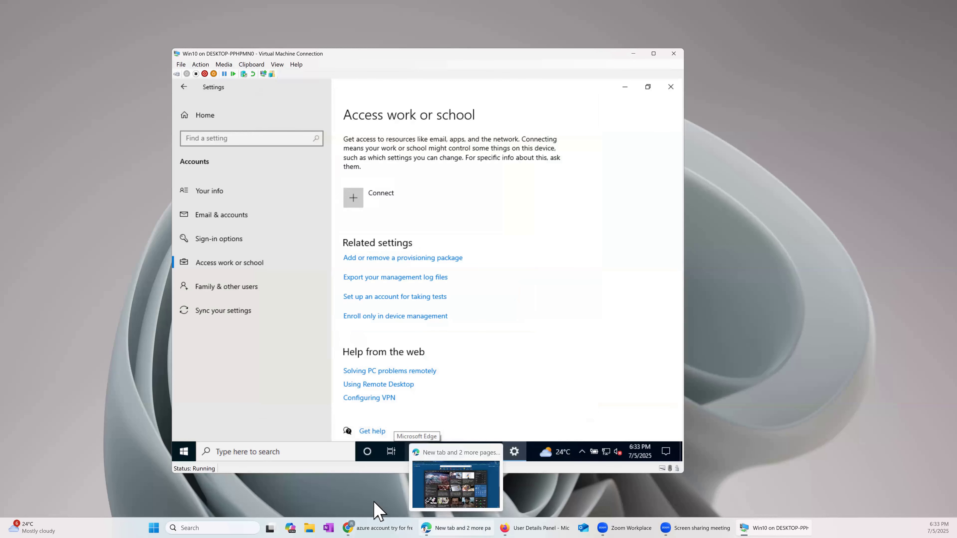
left_click(370, 474)
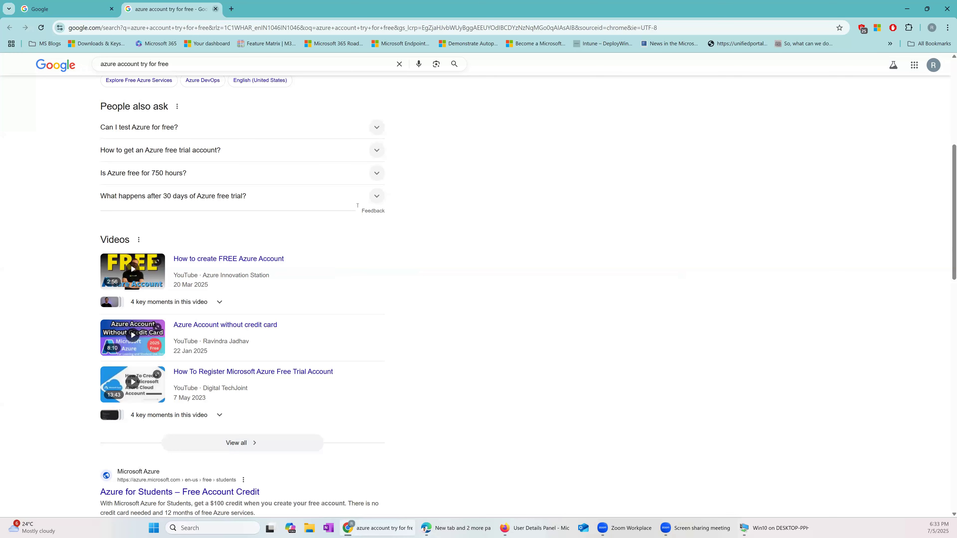
Close the Azure results and search Google for 'intune block personal device enrollment restrictions'.
key("ctrl+w")
left_click(386, 231)
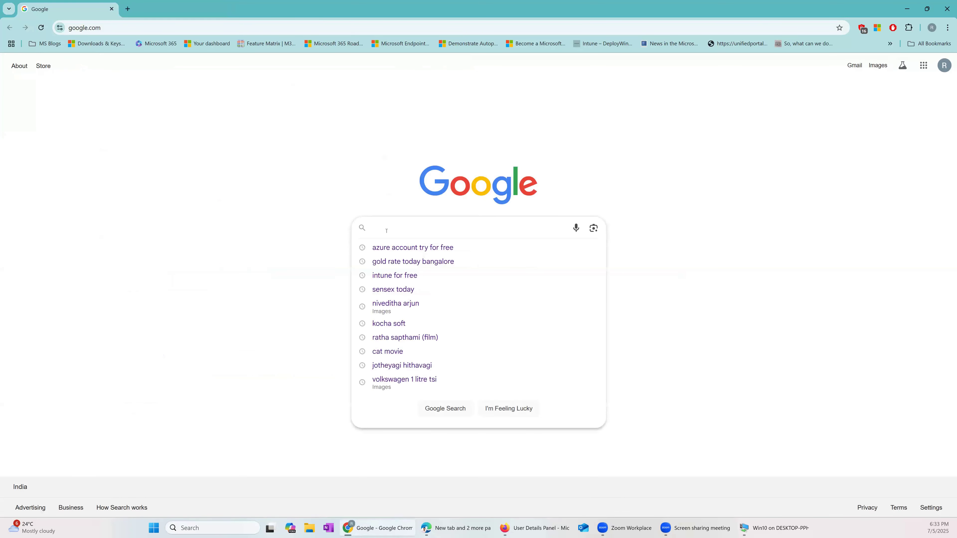
type("intune corporate device")
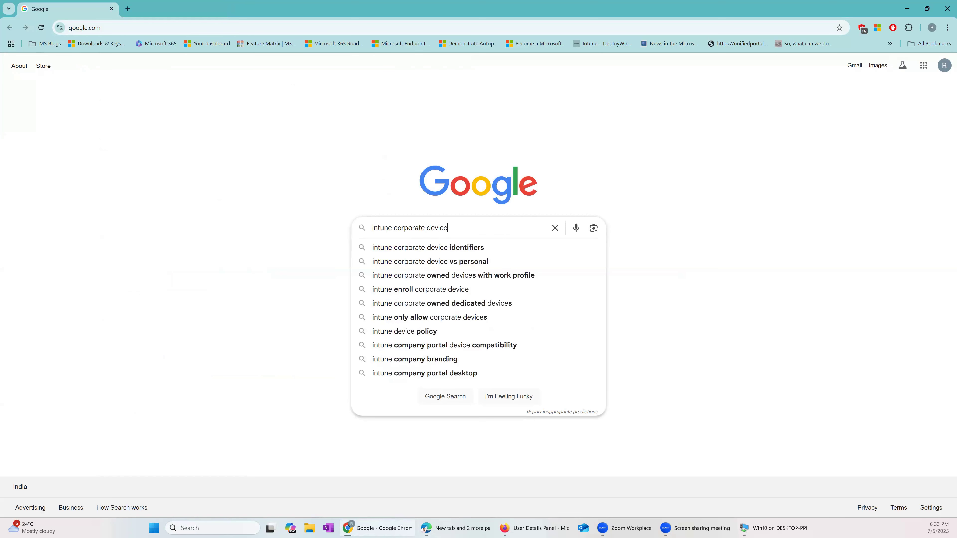
key("BackSpace")
key("BackSpace")
key("BackSpace")
key("BackSpace")
key("BackSpace")
key("BackSpace")
key("BackSpace")
key("BackSpace")
key("BackSpace")
key("BackSpace")
key("BackSpace")
key("BackSpace")
key("BackSpace")
key("BackSpace")
key("BackSpace")
key("BackSpace")
type("block per")
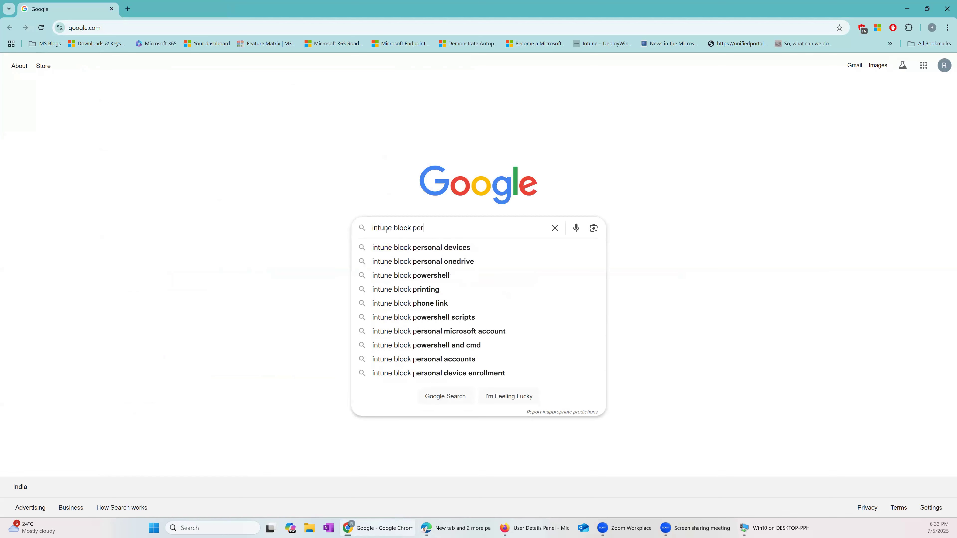
type("sonal device")
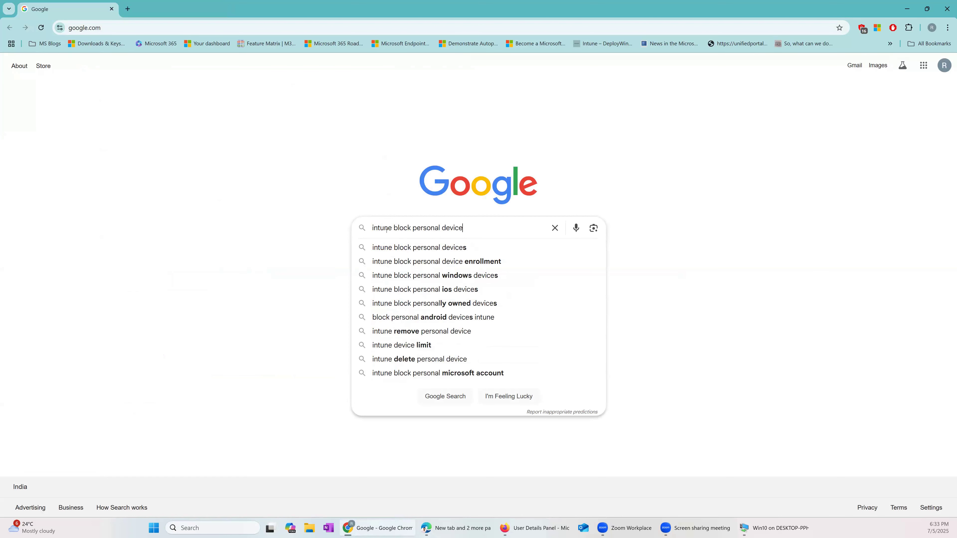
type("enrollment d")
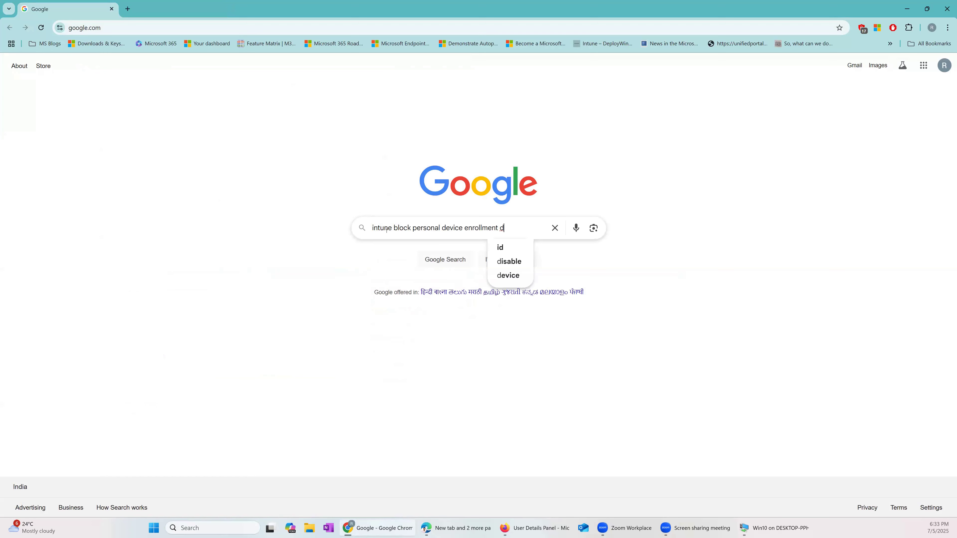
key("BackSpace")
type("r")
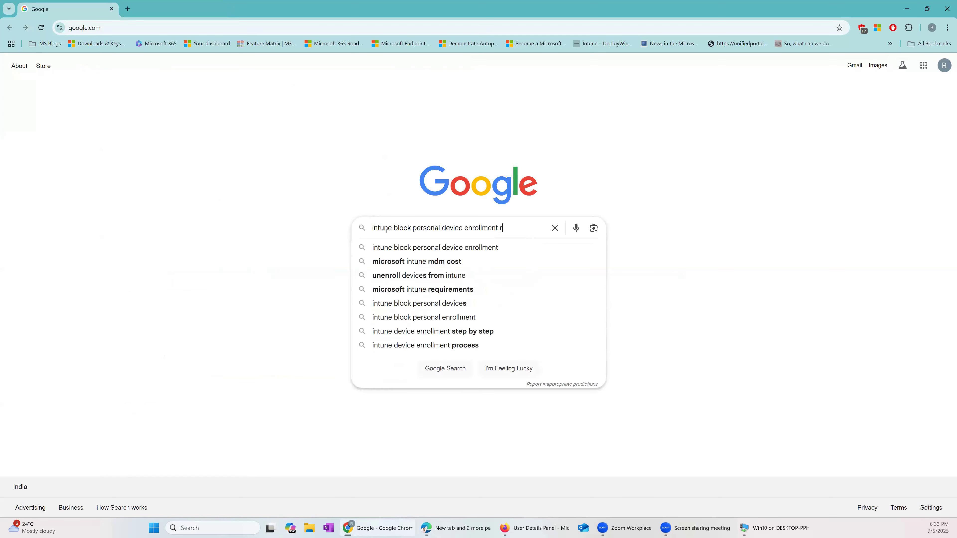
type("estricktons")
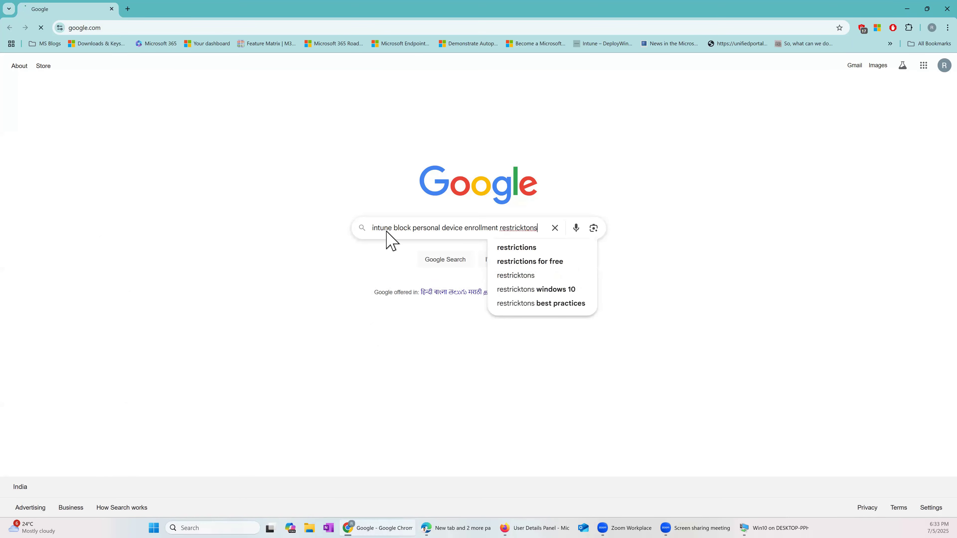
key("Return")
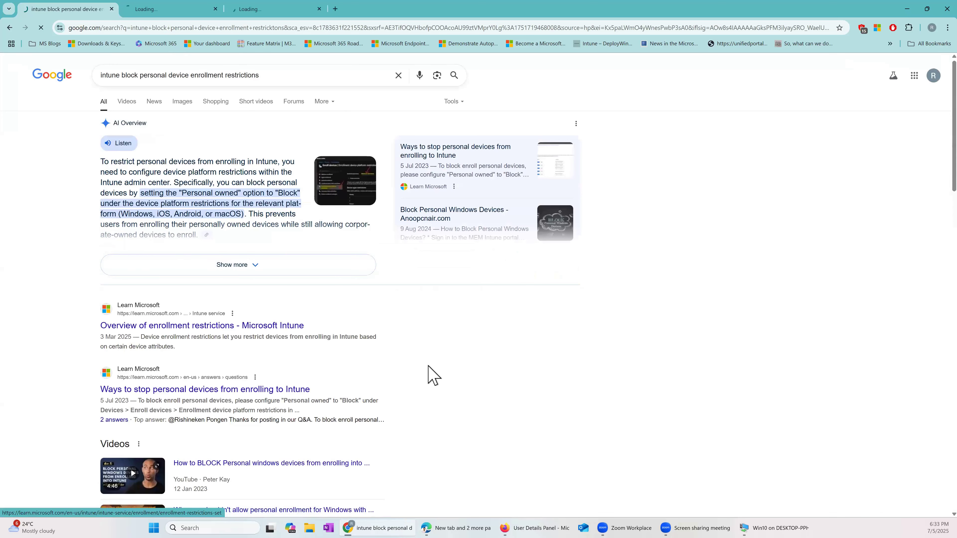
Switch to the 'Overview of enrollment restrictions' Learn article and scroll through it.
key("ctrl+Tab")
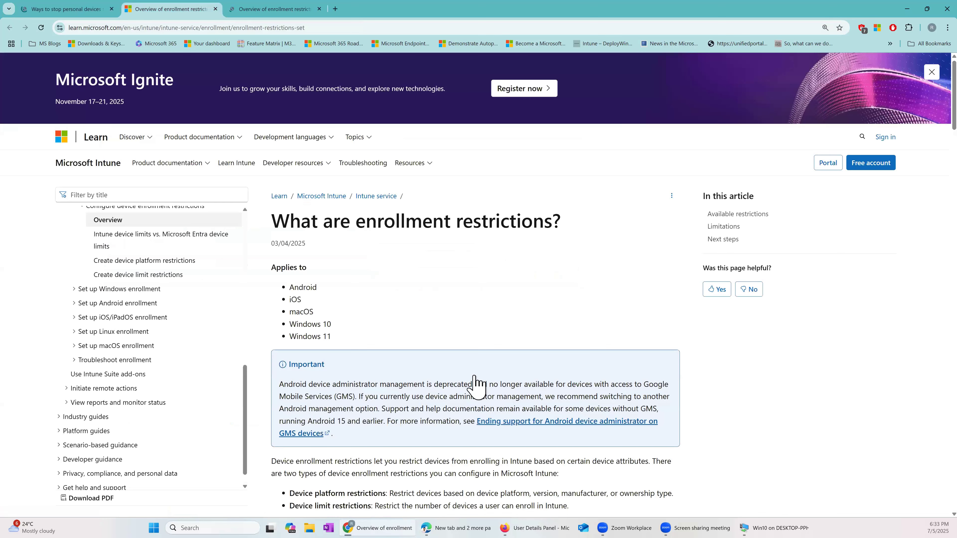
scroll(409, 208, "down", 10)
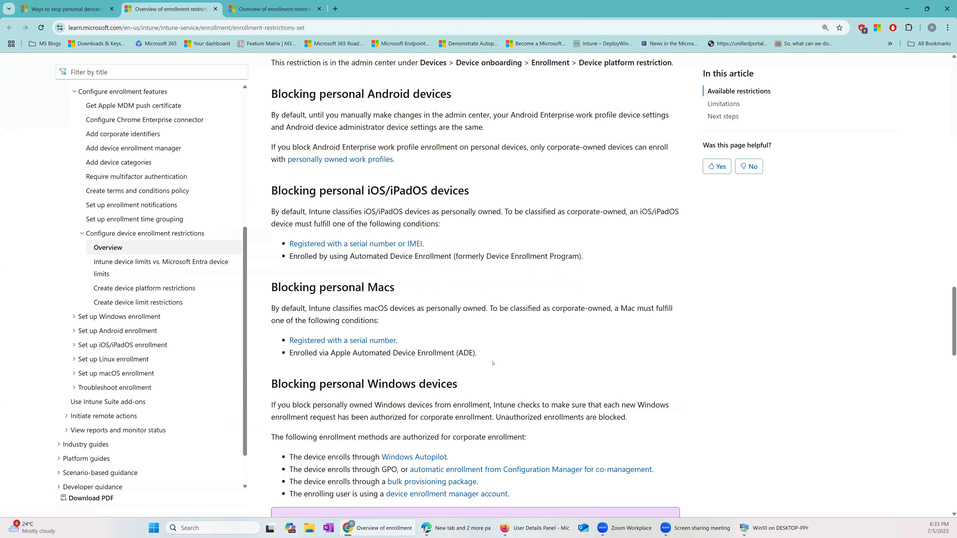
scroll(492, 361, "down", 10)
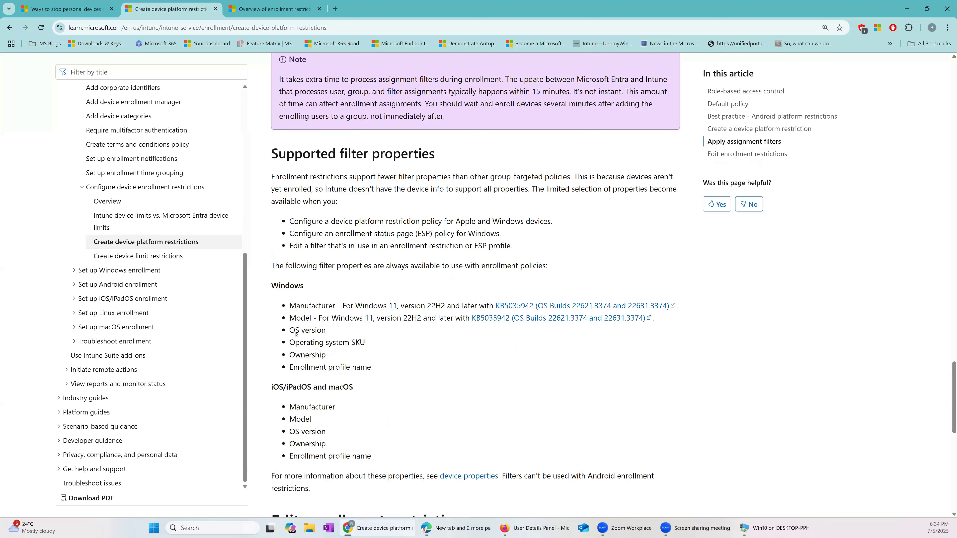
scroll(290, 334, "down", 5)
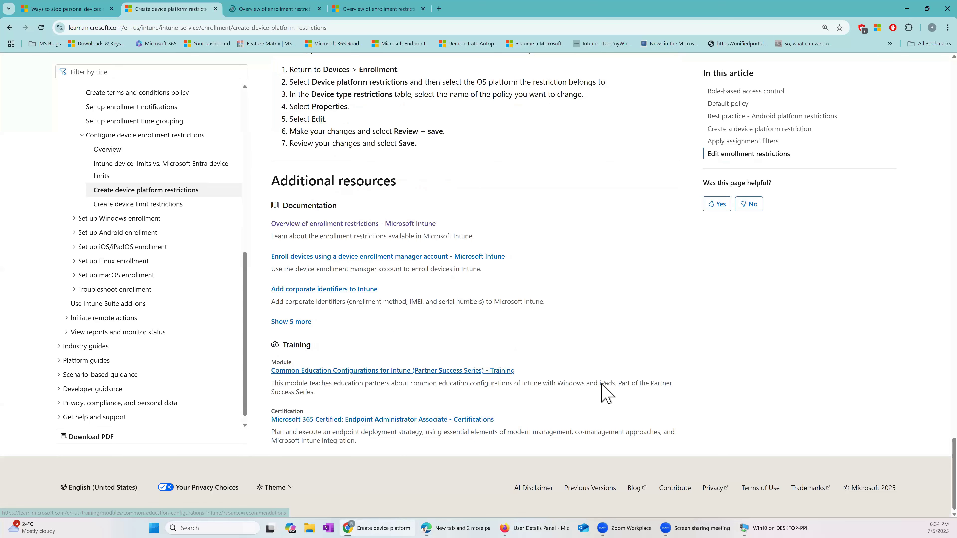
Open the article comparing Intune and Entra device limits and scroll through it.
left_click(606, 393)
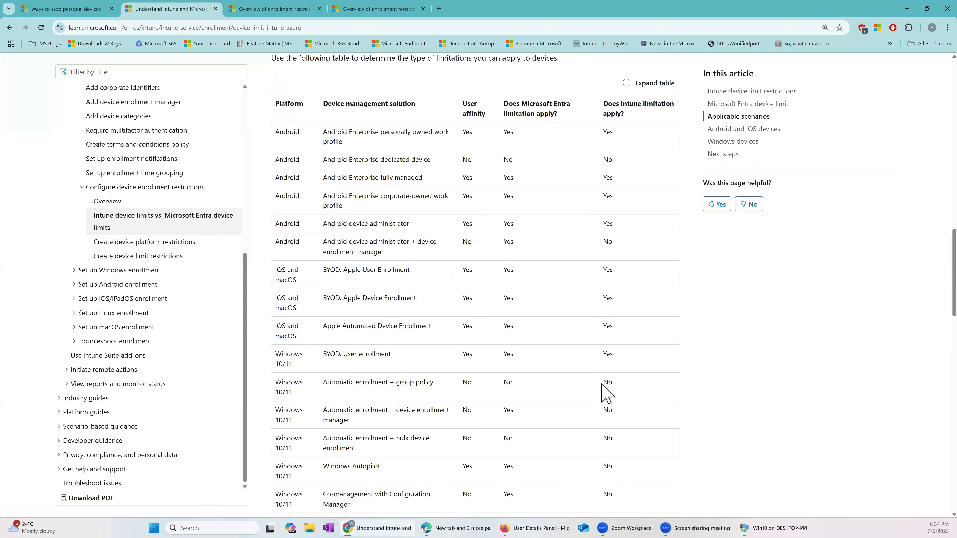
scroll(607, 392, "down", 1)
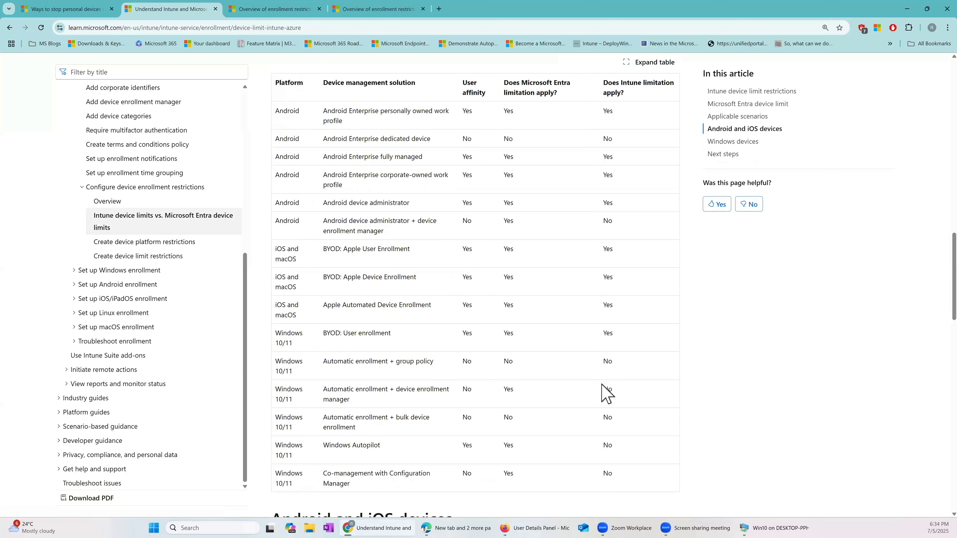
scroll(606, 392, "down", 3)
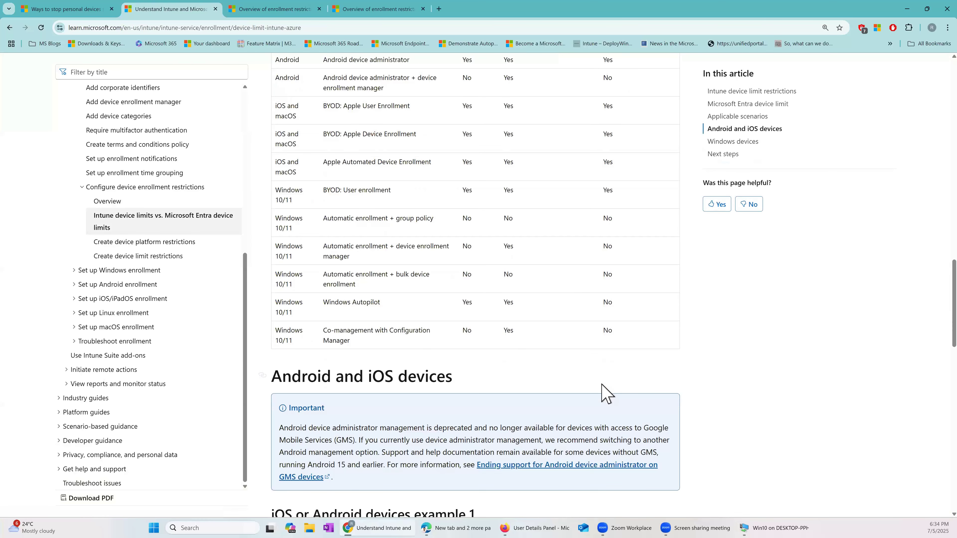
scroll(607, 392, "up", 5)
scroll(606, 393, "up", 1)
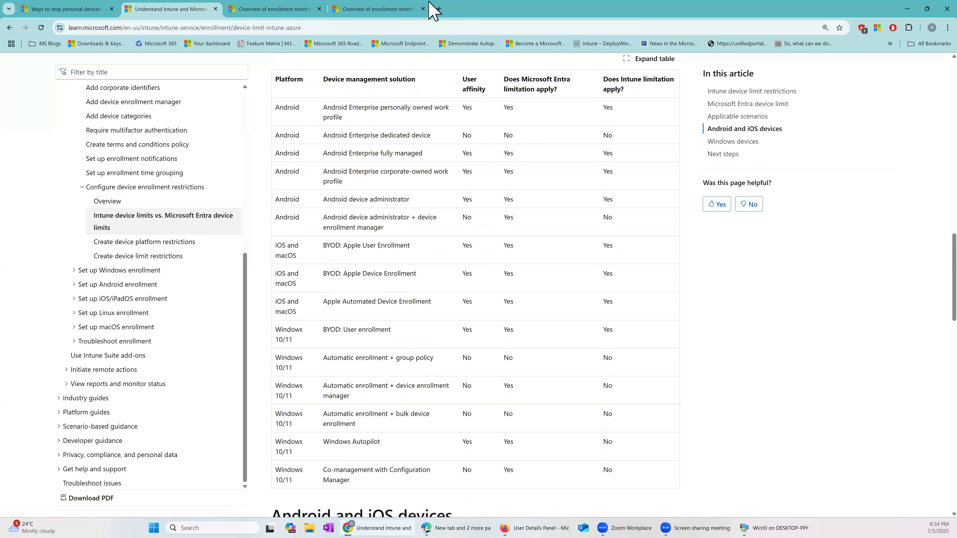
scroll(475, 304, "up", 3)
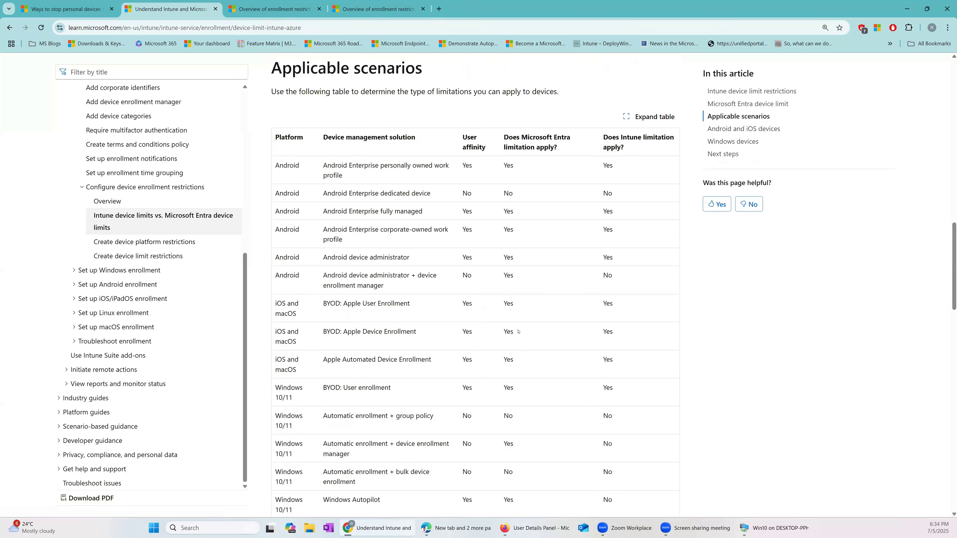
scroll(522, 339, "up", 2)
scroll(522, 339, "up", 7)
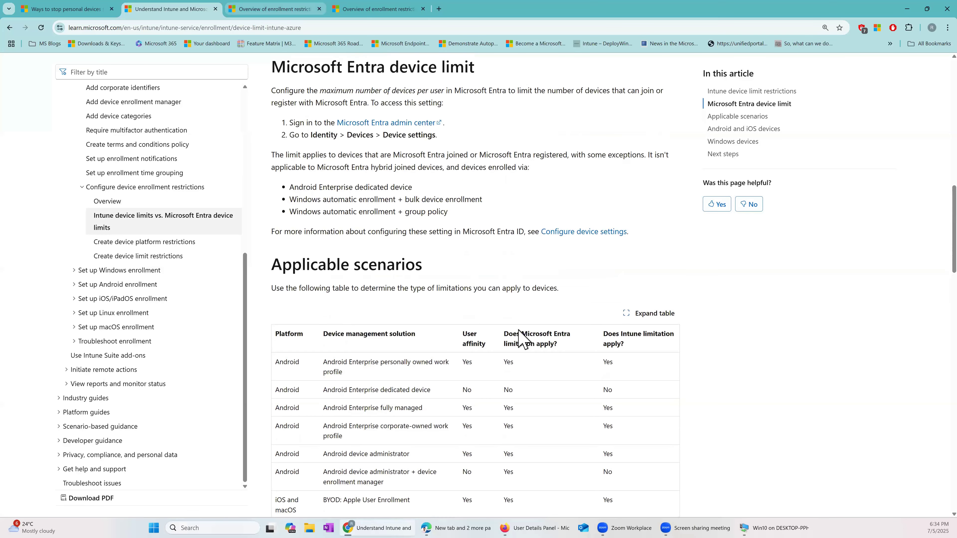
Switch to the last enrollment restrictions overview copy and scroll down through it.
key("ctrl+Tab")
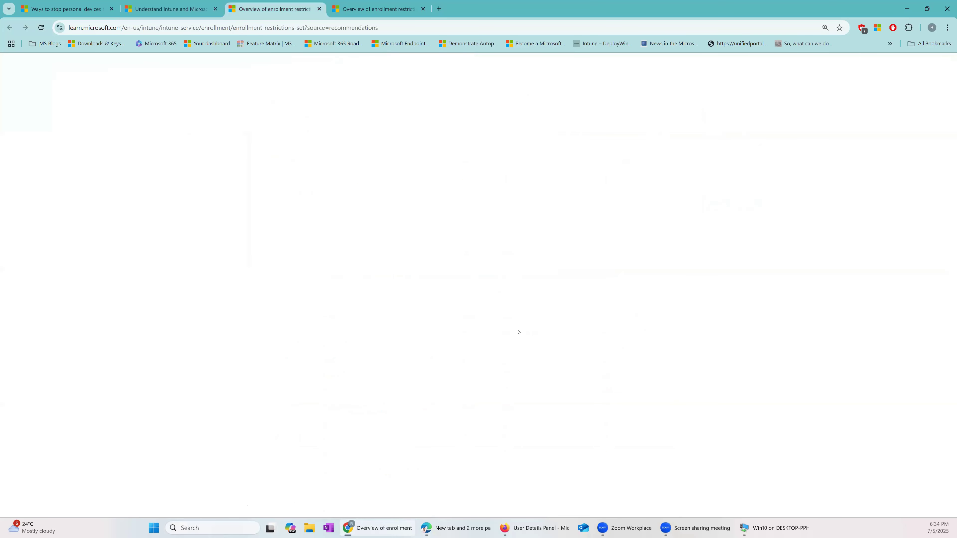
left_click(345, 9)
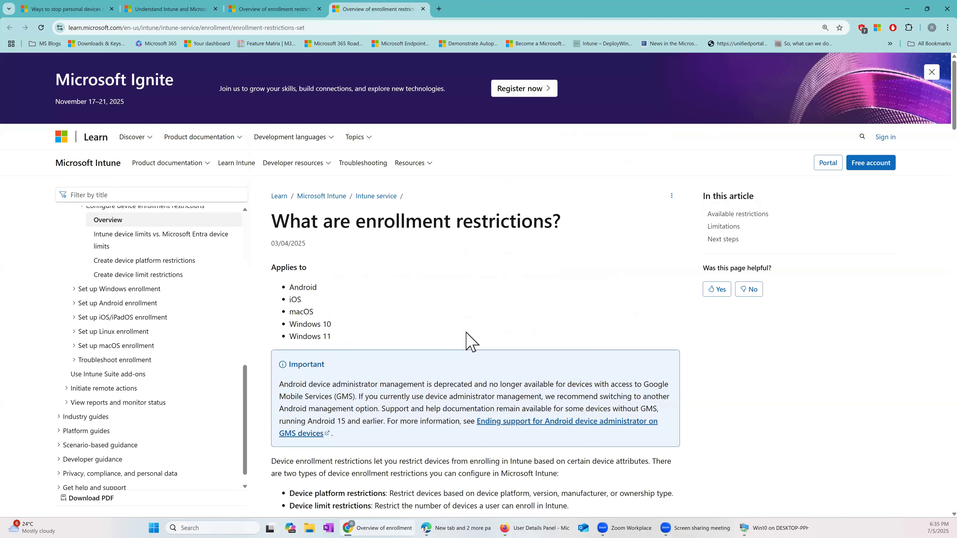
scroll(469, 341, "down", 10)
scroll(466, 332, "down", 5)
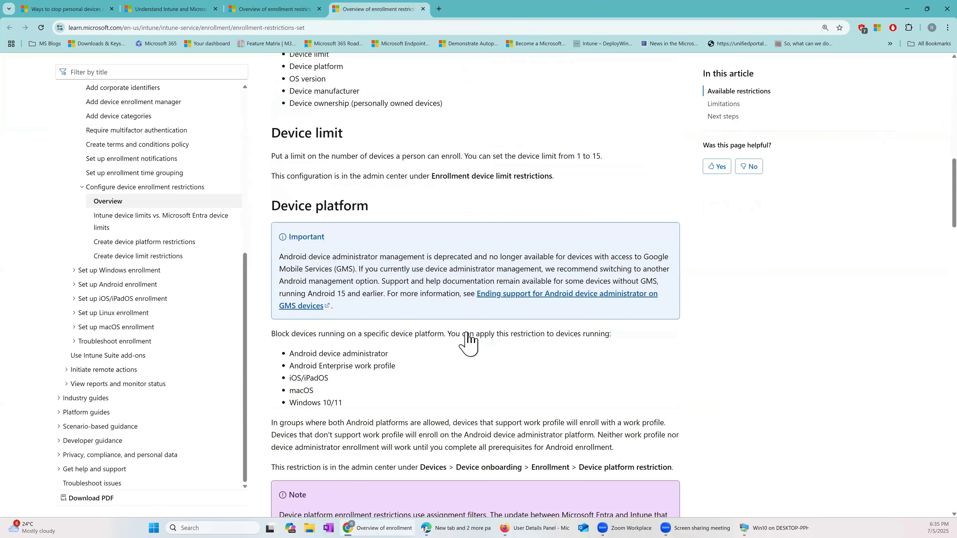
scroll(498, 393, "down", 15)
scroll(691, 422, "down", 1)
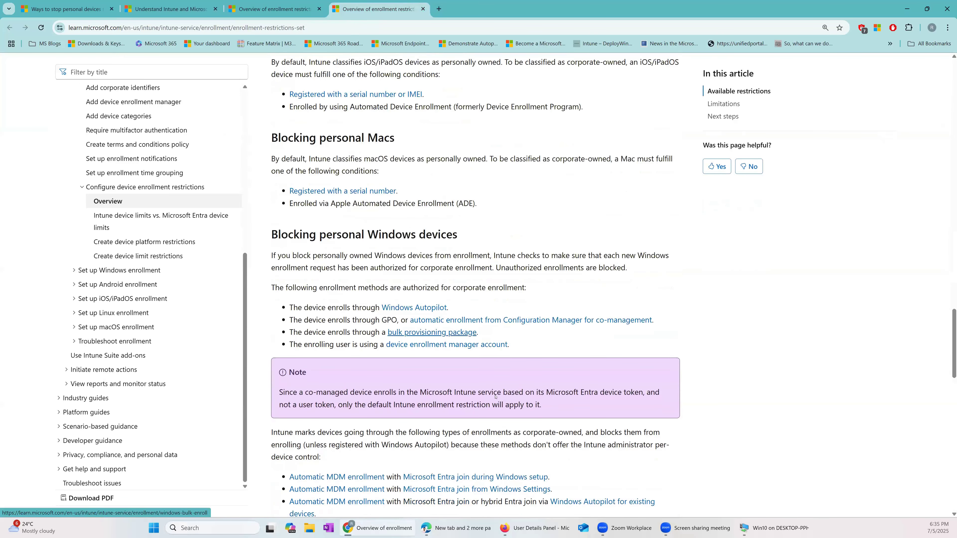
scroll(519, 376, "down", 5)
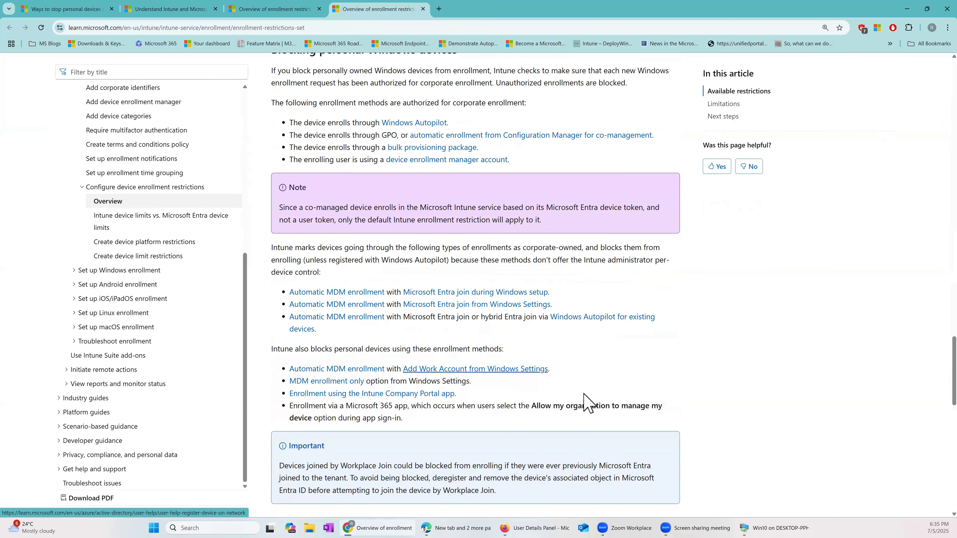
scroll(586, 403, "down", 10)
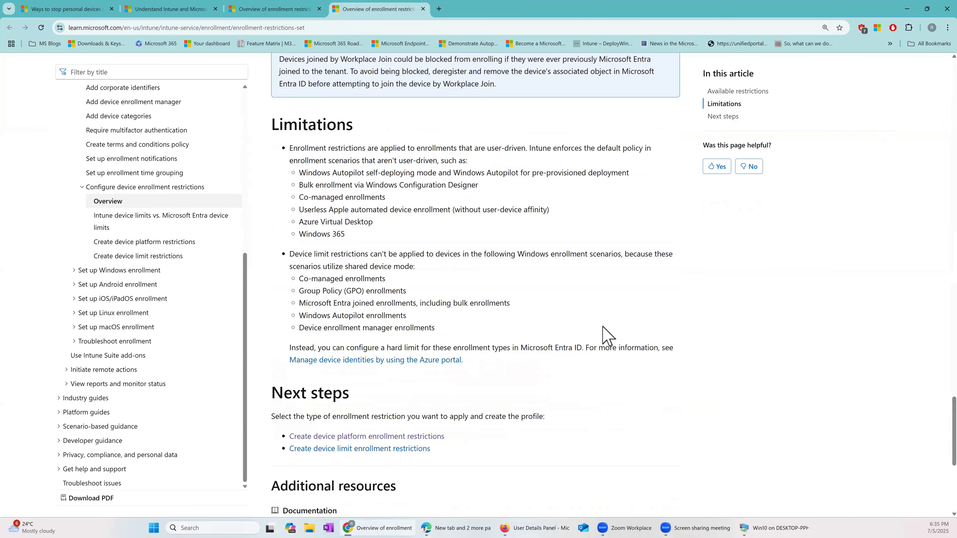
scroll(398, 259, "down", 3)
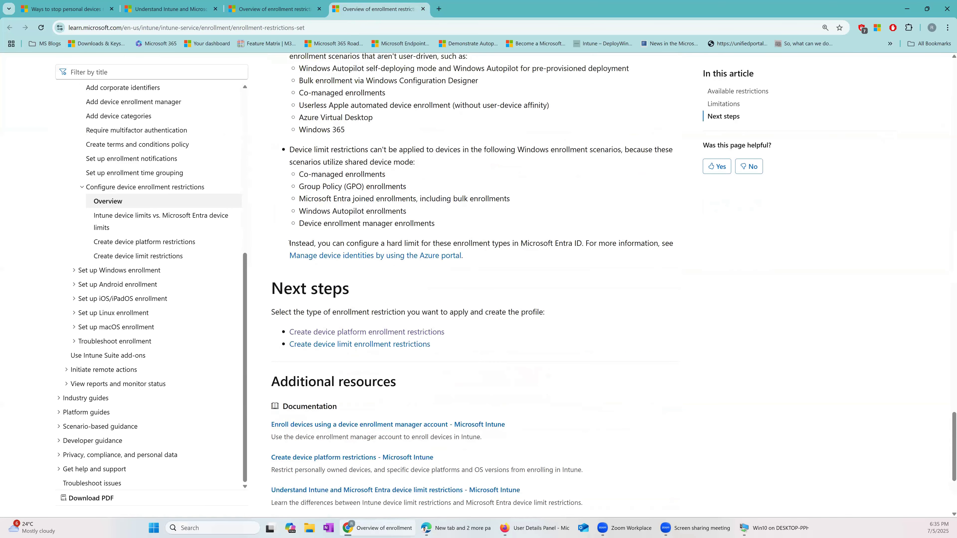
scroll(302, 244, "up", 4)
scroll(520, 354, "up", 5)
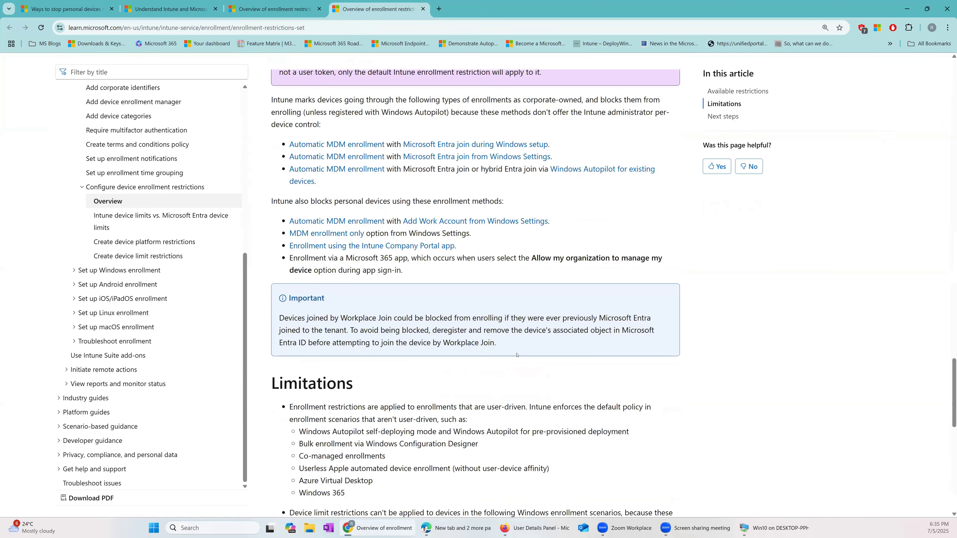
Scroll from the top to Blocking personal Windows devices and highlight the personally owned phrase.
key("Home")
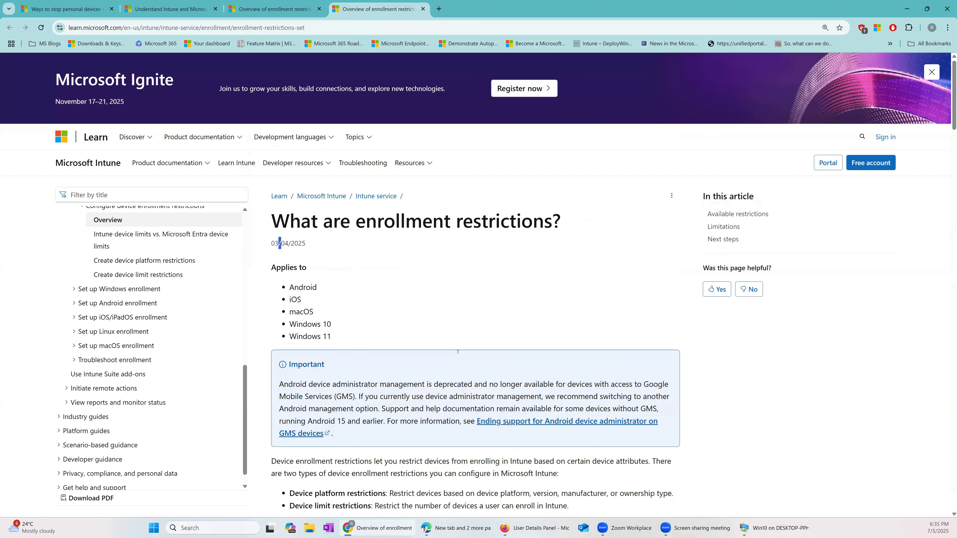
left_click(458, 352)
scroll(458, 352, "up", 1)
scroll(458, 352, "down", 3)
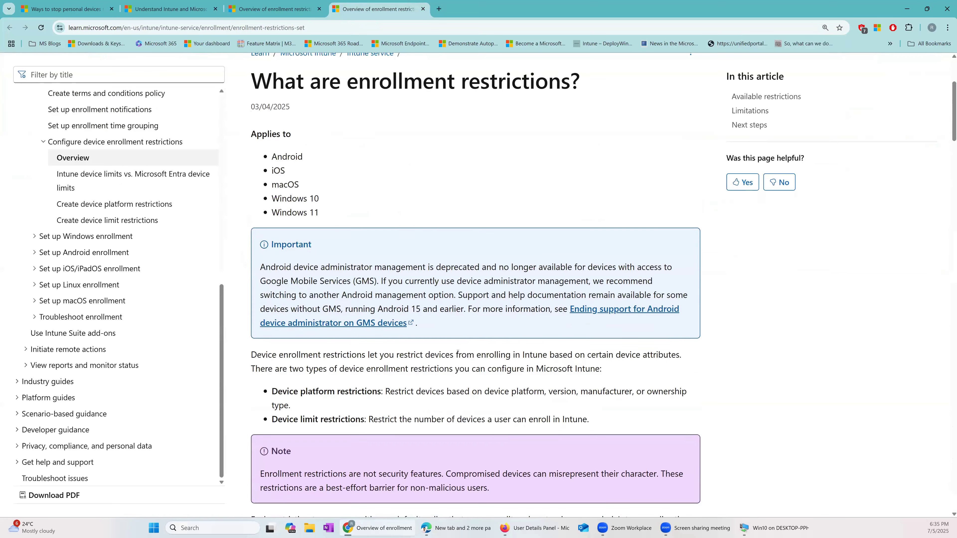
scroll(458, 353, "down", 10)
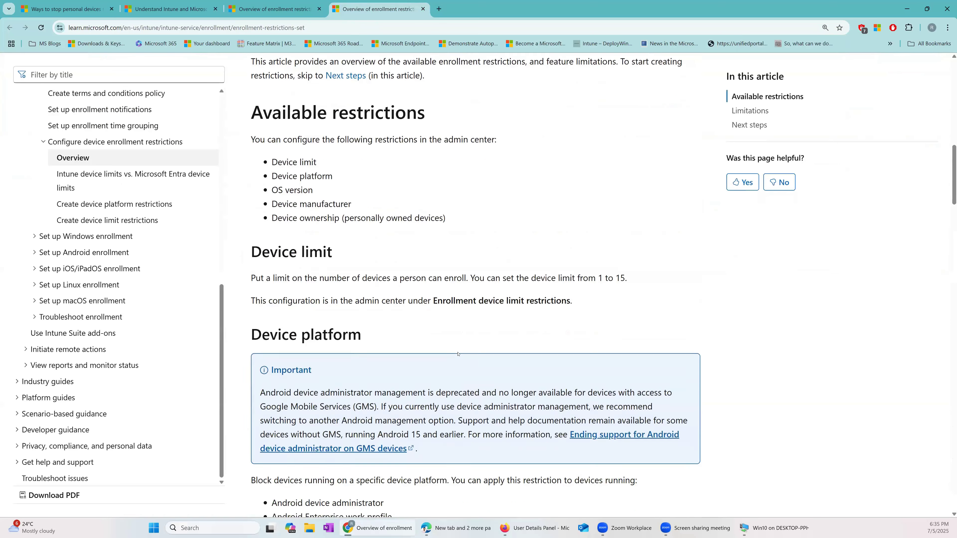
scroll(394, 352, "down", 3)
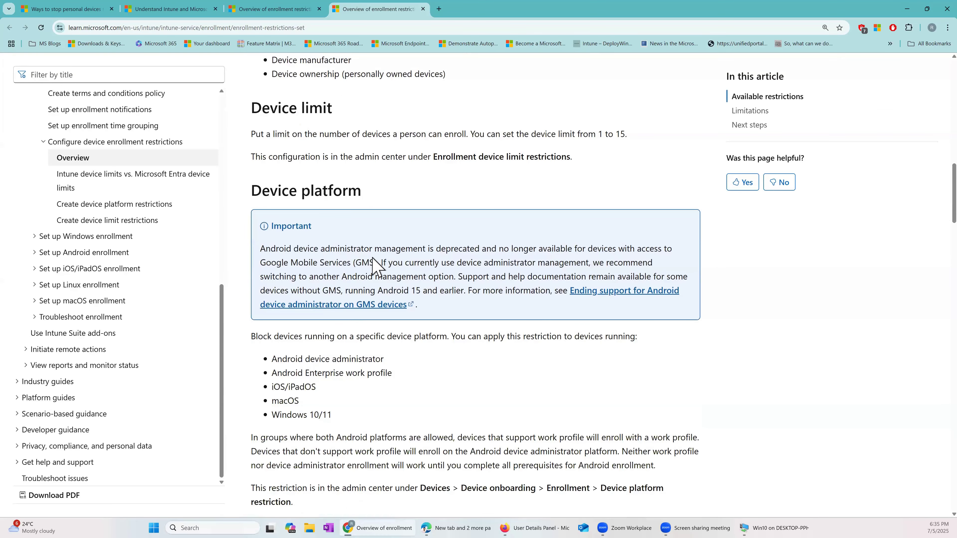
scroll(378, 264, "down", 8)
scroll(436, 234, "down", 5)
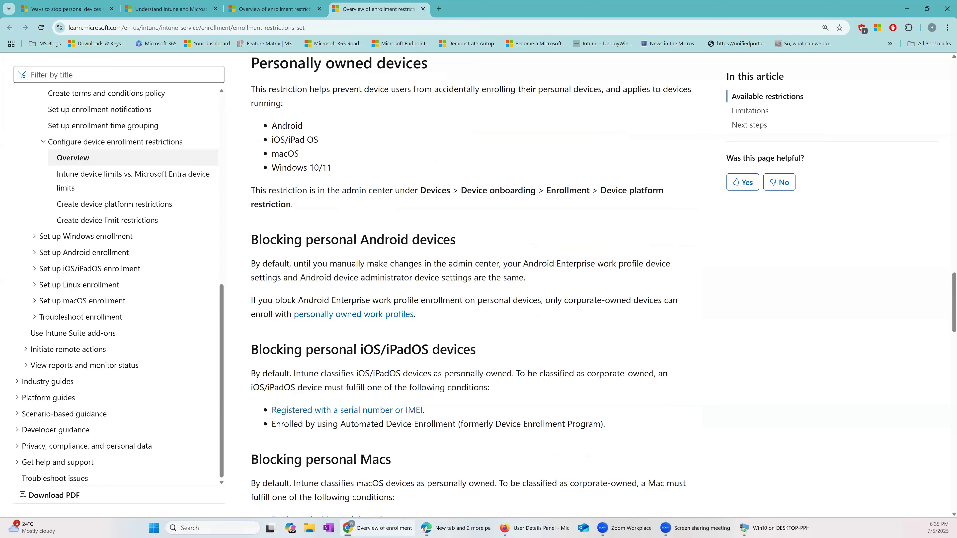
scroll(475, 282, "down", 8)
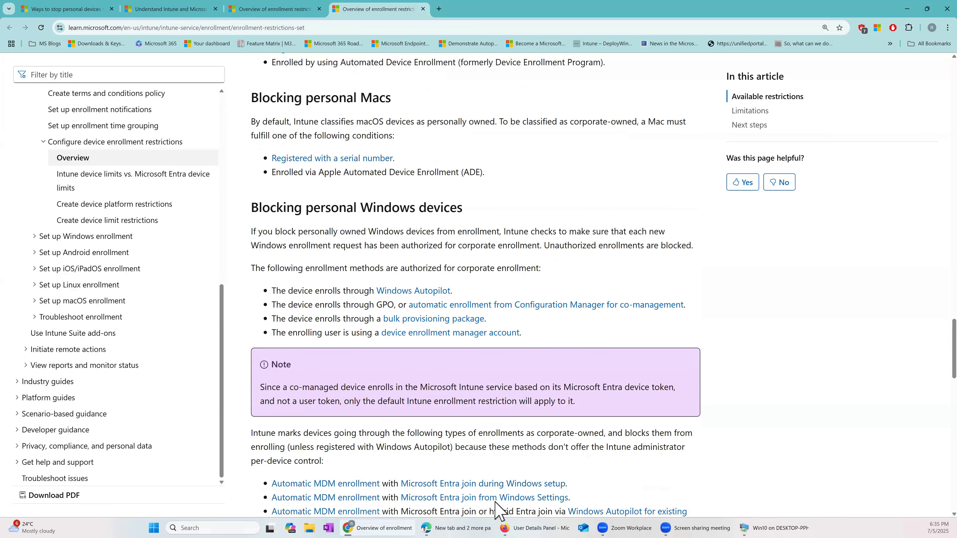
left_click_drag(296, 232, 500, 231)
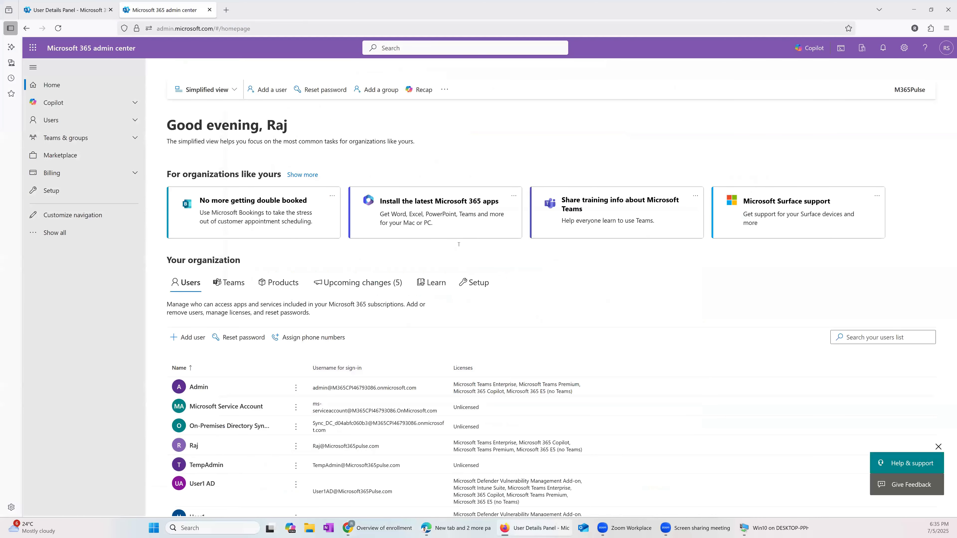
Highlight the GPO enrollment method and corporate-owned enrollment text in the restrictions article.
key("alt+Tab")
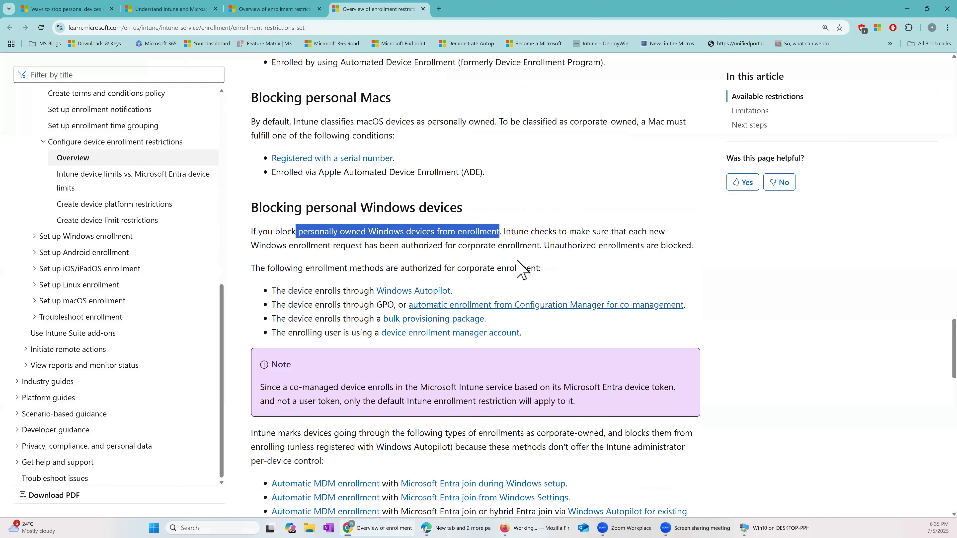
left_click(486, 249)
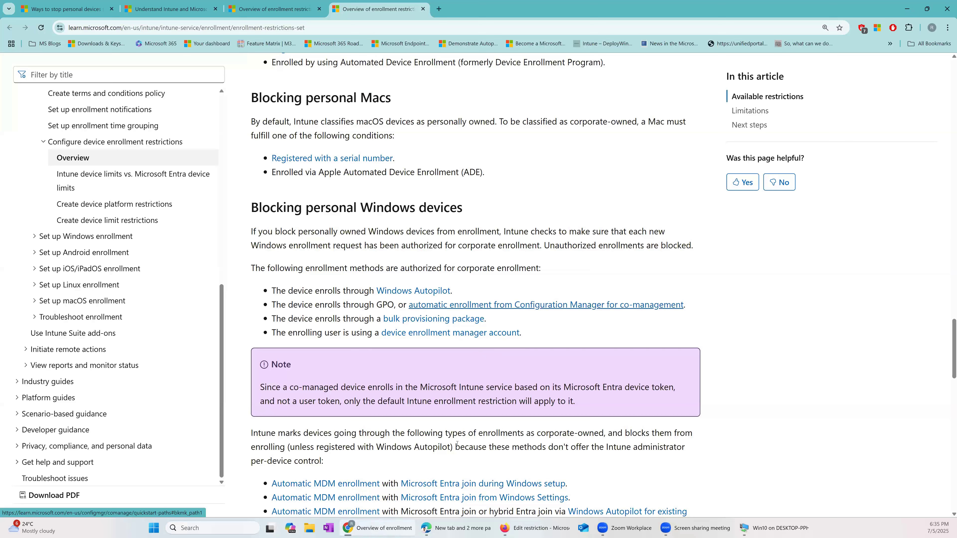
left_click_drag(370, 305, 395, 305)
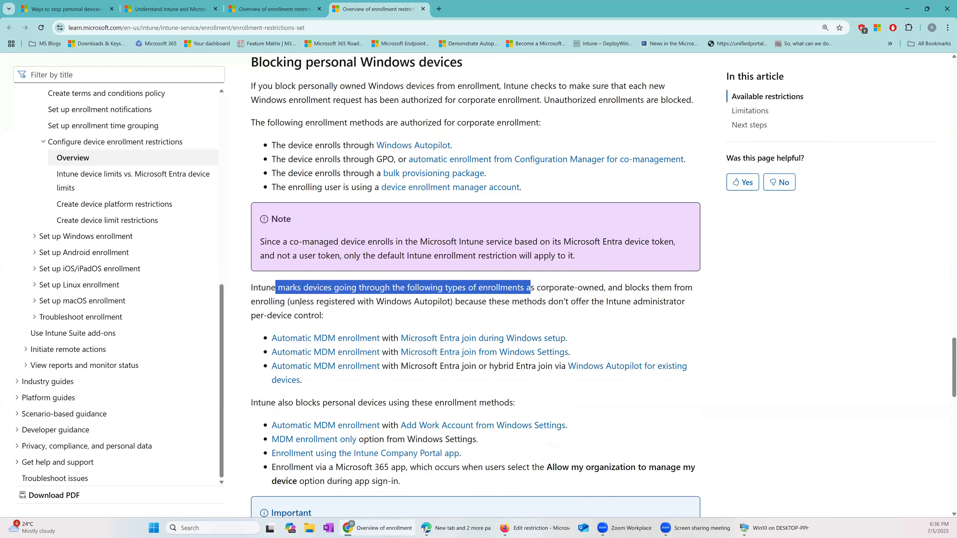
left_click_drag(300, 304, 461, 303)
left_click(251, 281)
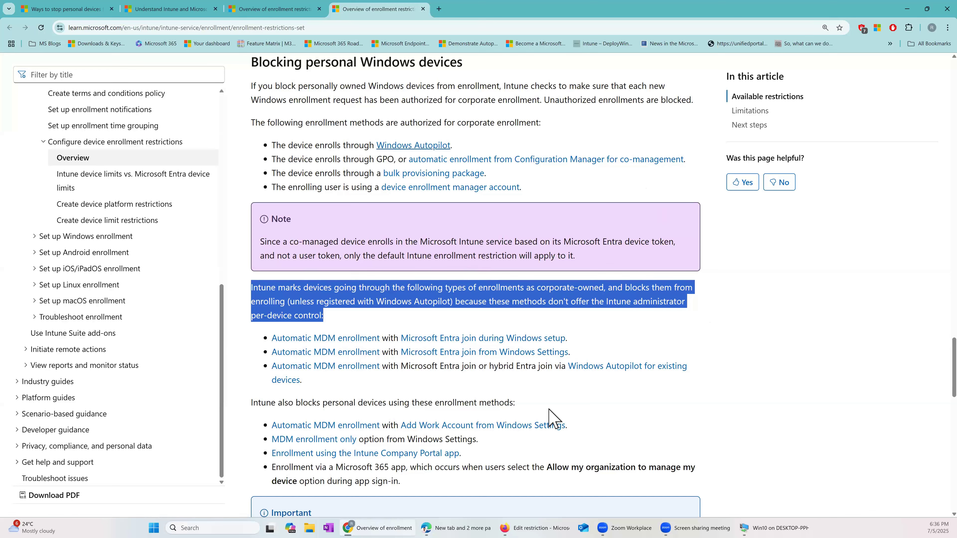
Glance at the Intune edit restriction, then highlight the corporate-owned and non-Autopilot blocking sentences.
key("alt+Tab")
left_click(379, 143)
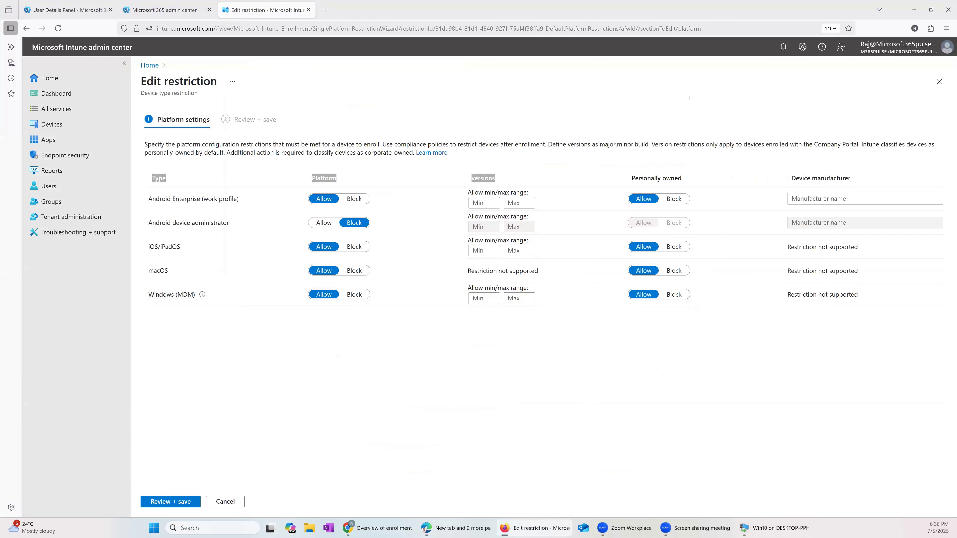
key("alt+Tab")
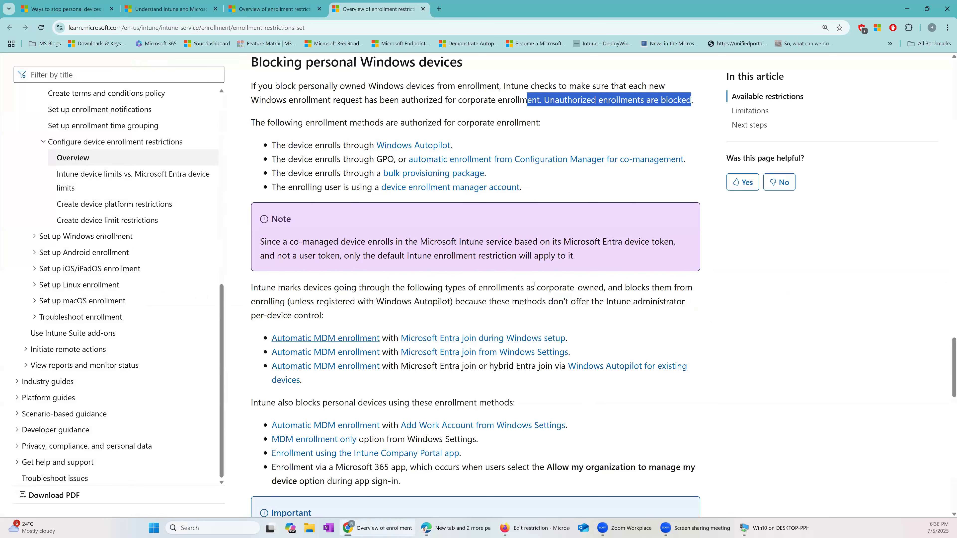
left_click(589, 287)
left_click_drag(334, 289, 617, 290)
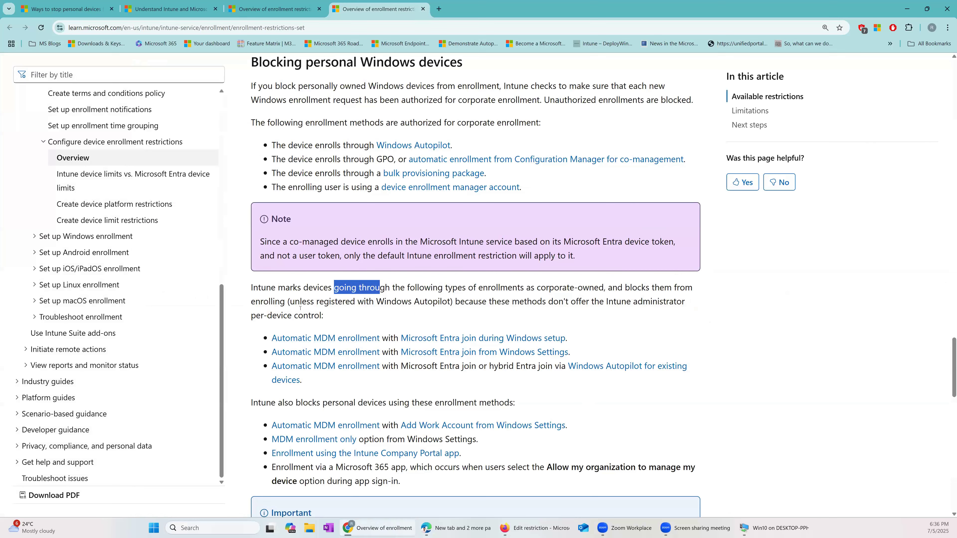
left_click(440, 306)
left_click_drag(477, 313, 295, 302)
left_click(446, 323)
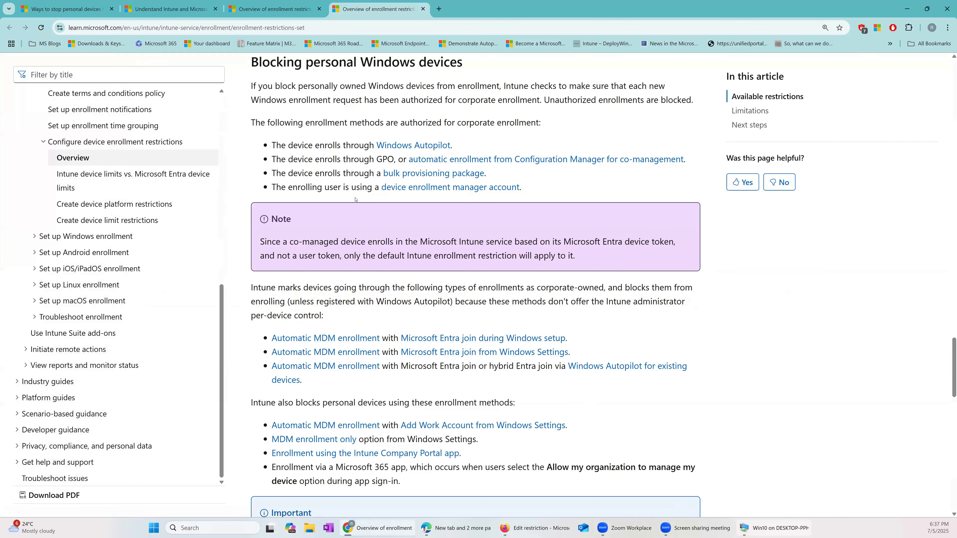
key("alt+Tab")
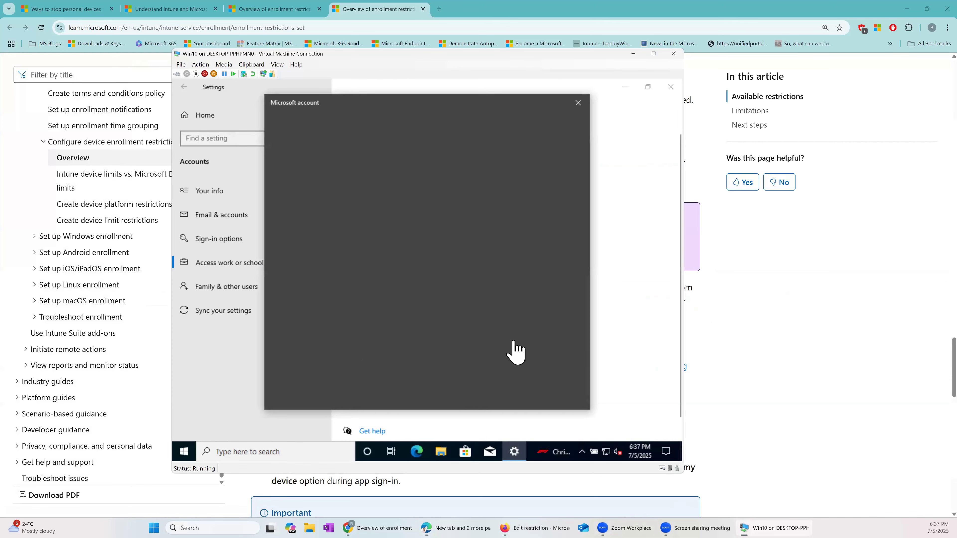
Highlight the Entra join during Windows setup bullet, then set personally owned Windows (MDM) to Block.
key("alt+Tab")
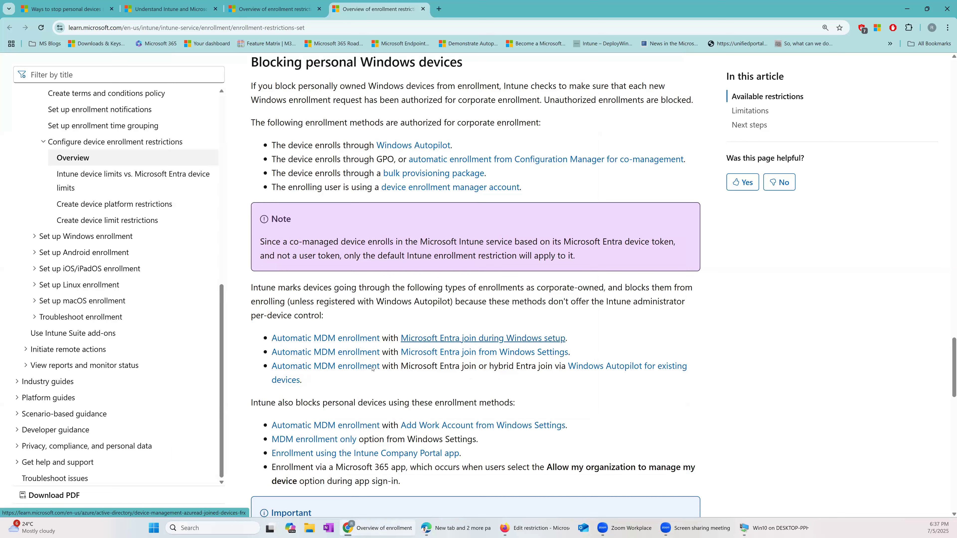
triple_click(362, 338)
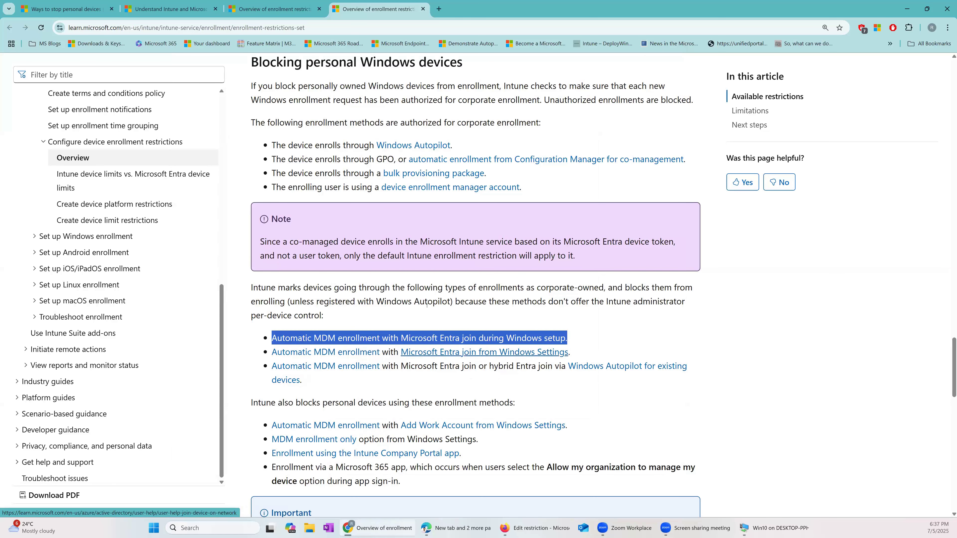
key("alt+Tab")
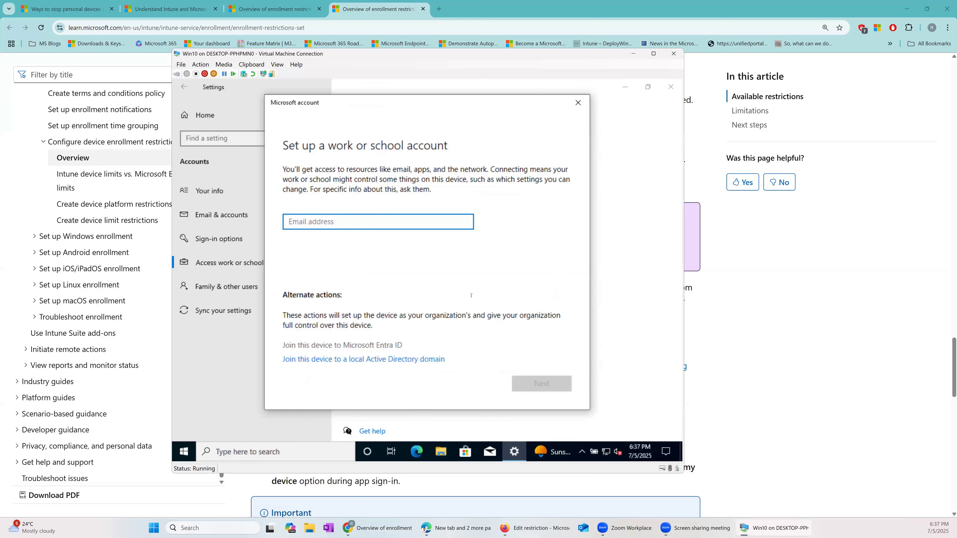
key("alt+Tab")
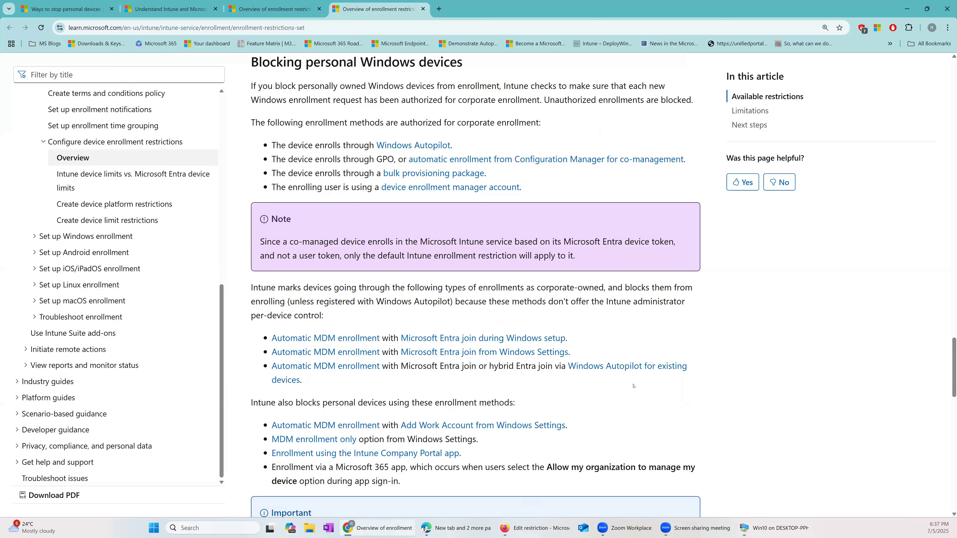
left_click(910, 13)
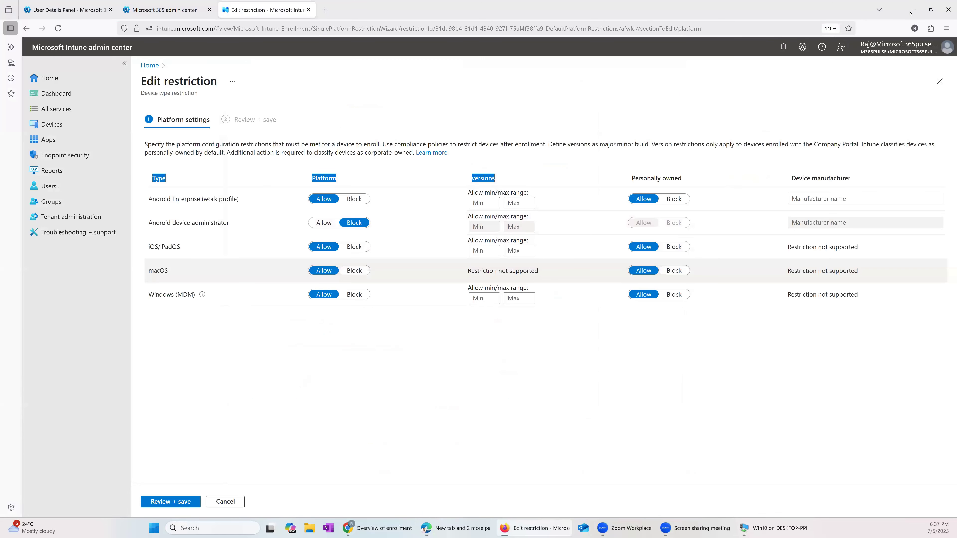
left_click(674, 294)
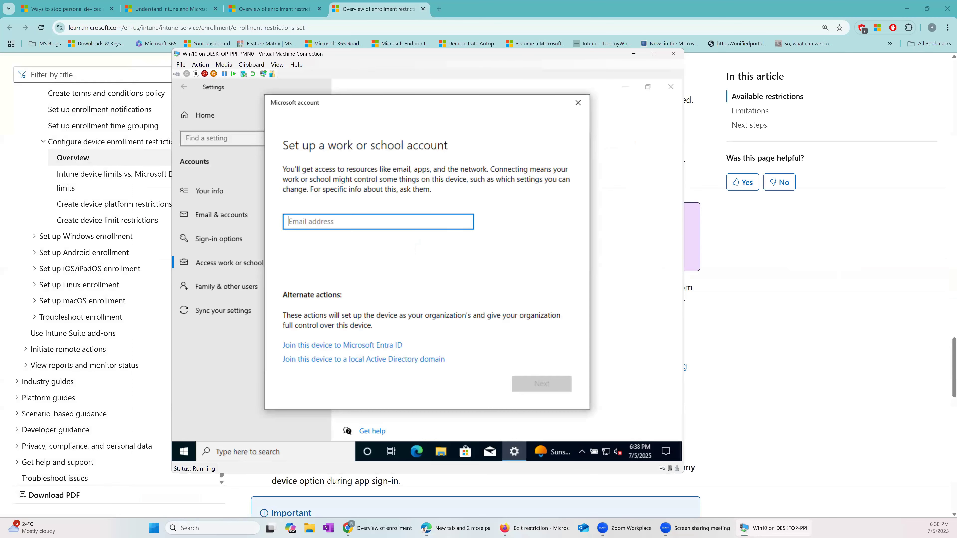
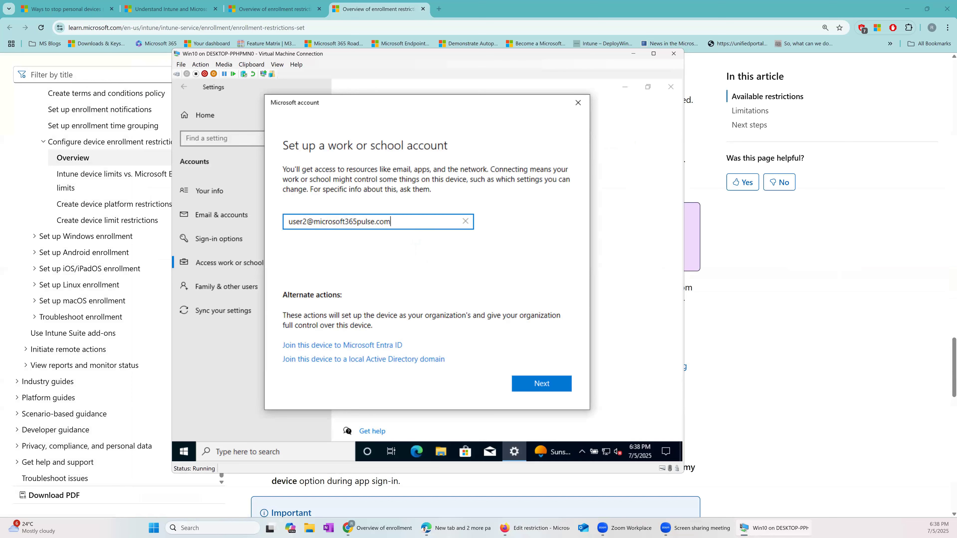
Enter user2's work email and password in the VM, hit the wrong-password error, then switch to Intune.
key("Return")
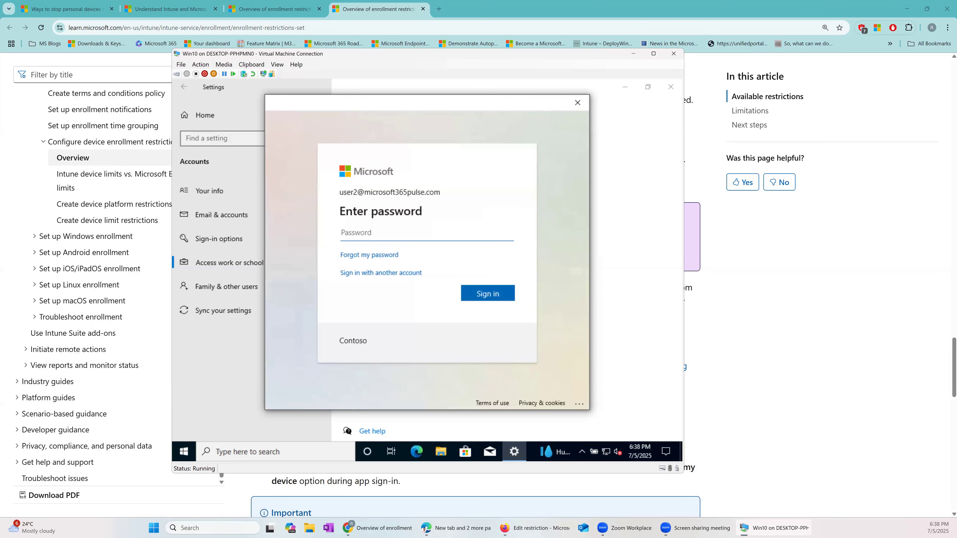
type("••••••••••••")
key("Return")
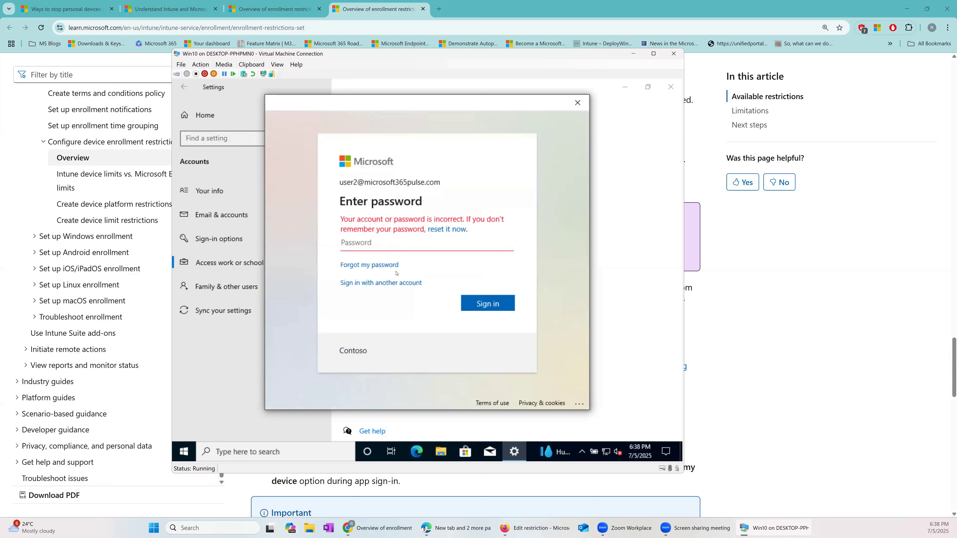
left_click(543, 528)
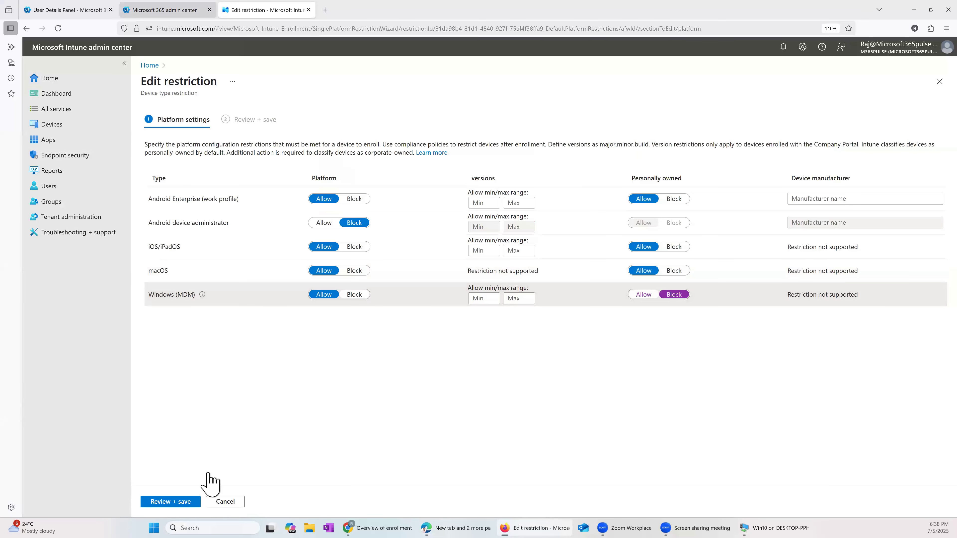
Switch to the Microsoft 365 admin center tab and open user2's account details.
key("ctrl+shift+Tab")
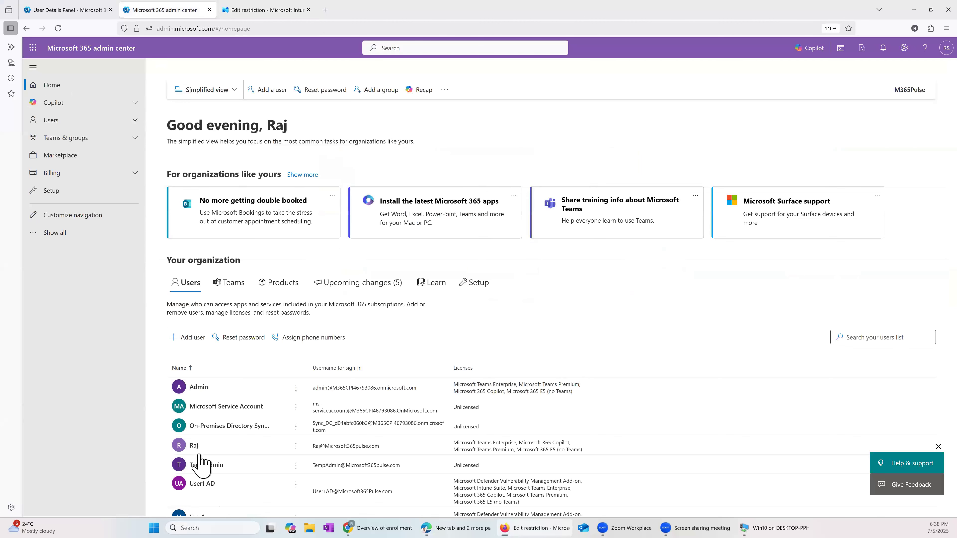
scroll(200, 464, "down", 3)
left_click(197, 451)
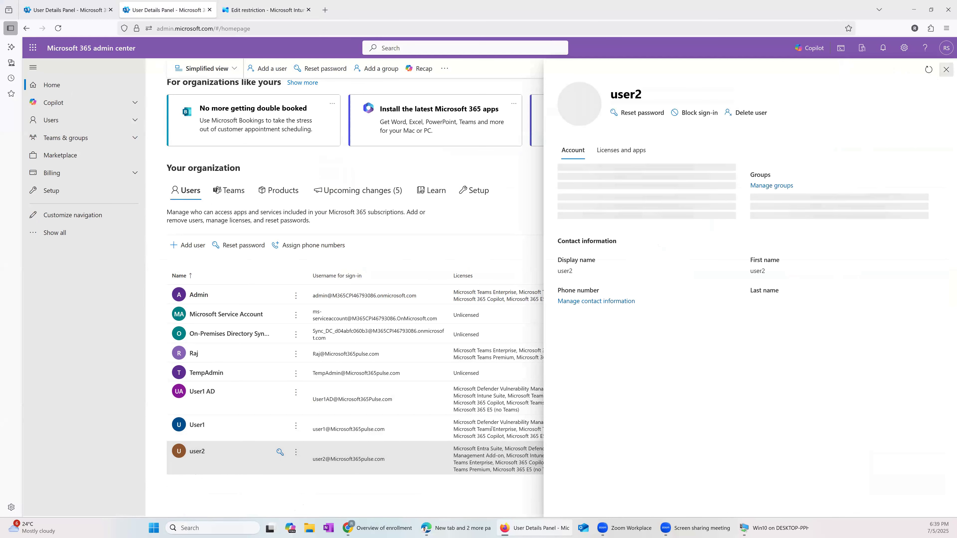
left_click(263, 431)
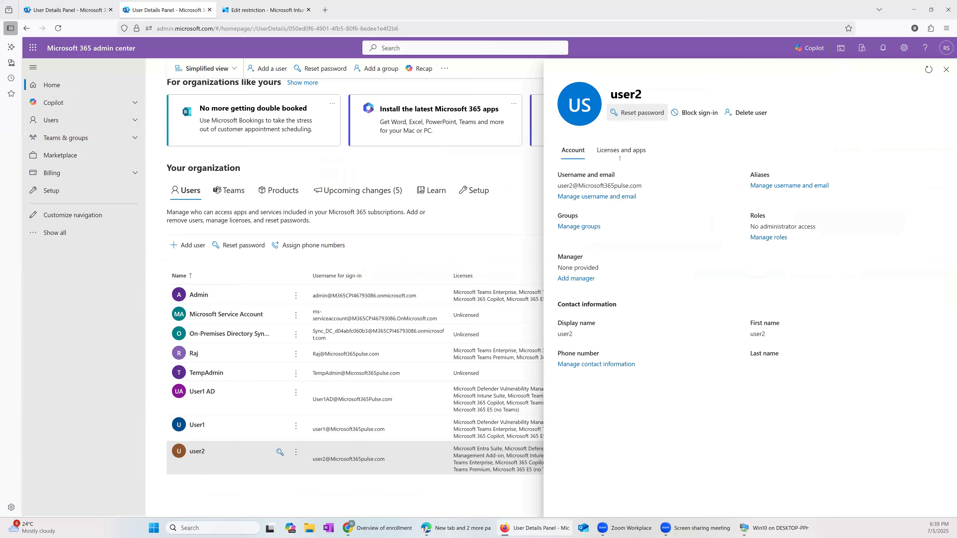
Reset user2's password to a custom one, with auto-generate and change-at-sign-in both off.
left_click(637, 113)
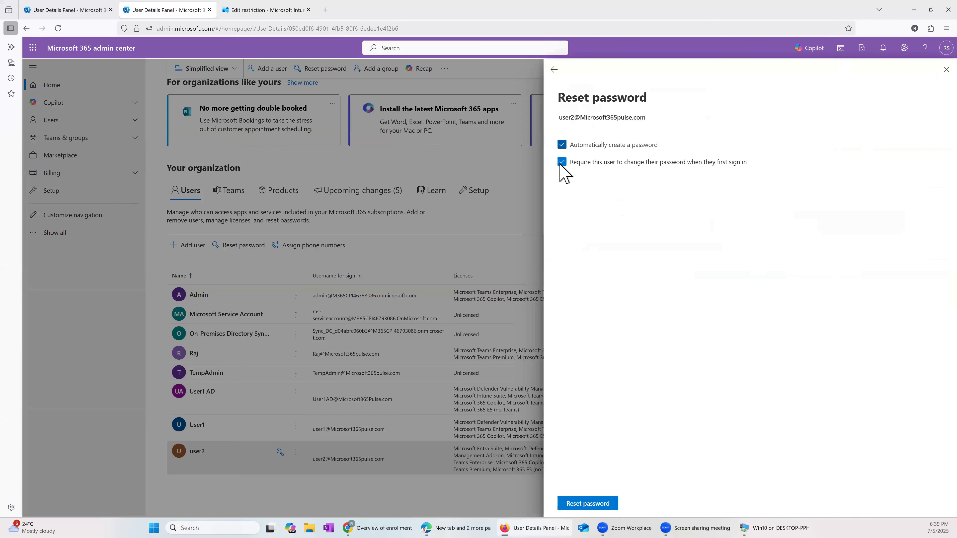
left_click(562, 145)
left_click(561, 215)
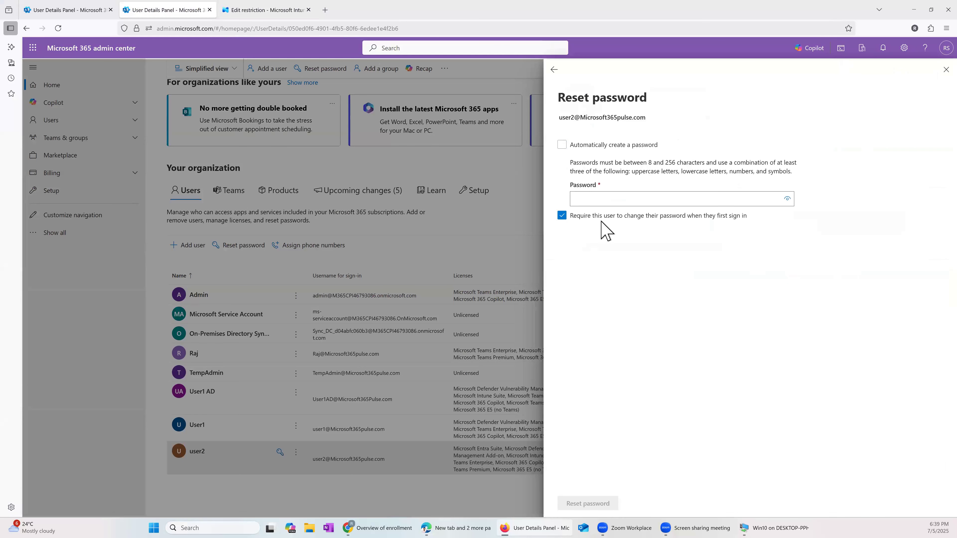
left_click(605, 200)
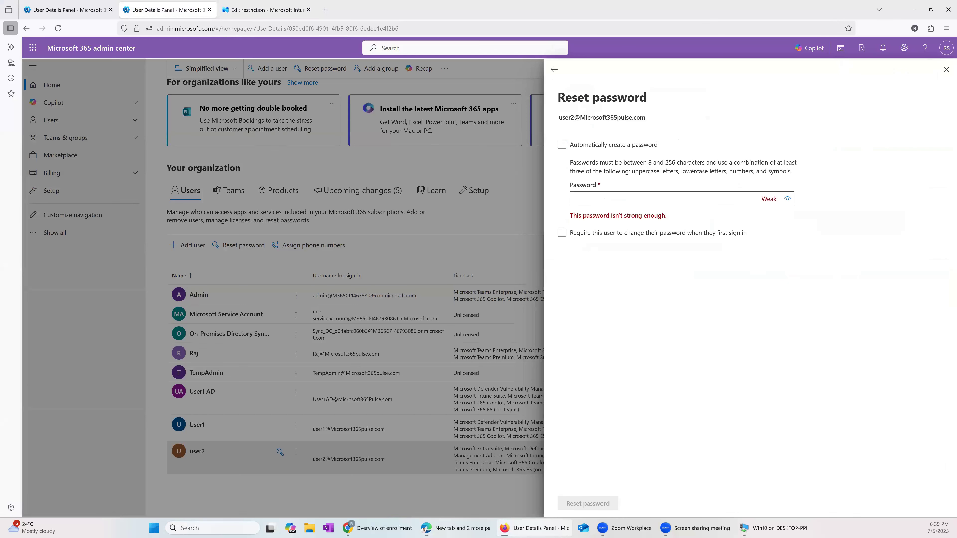
type("•••••••••")
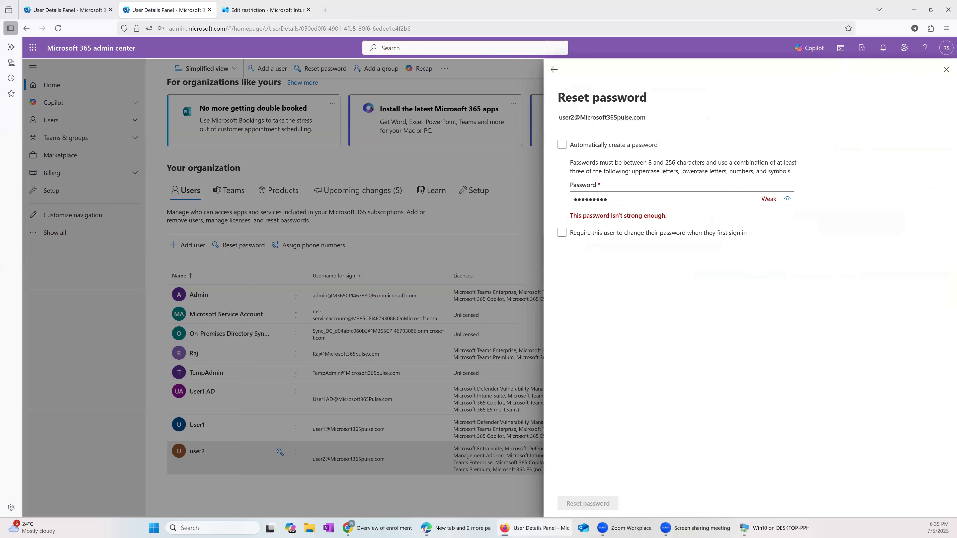
type("••")
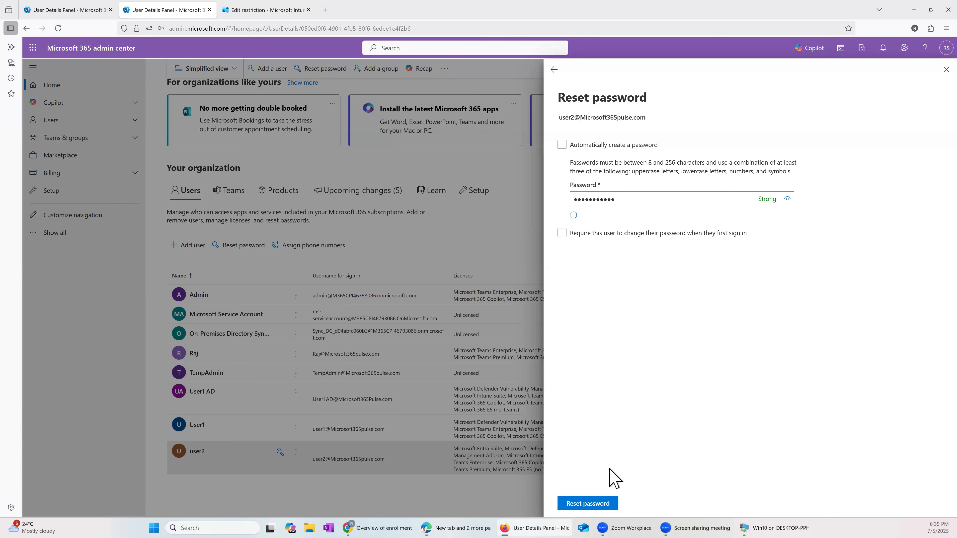
left_click(593, 501)
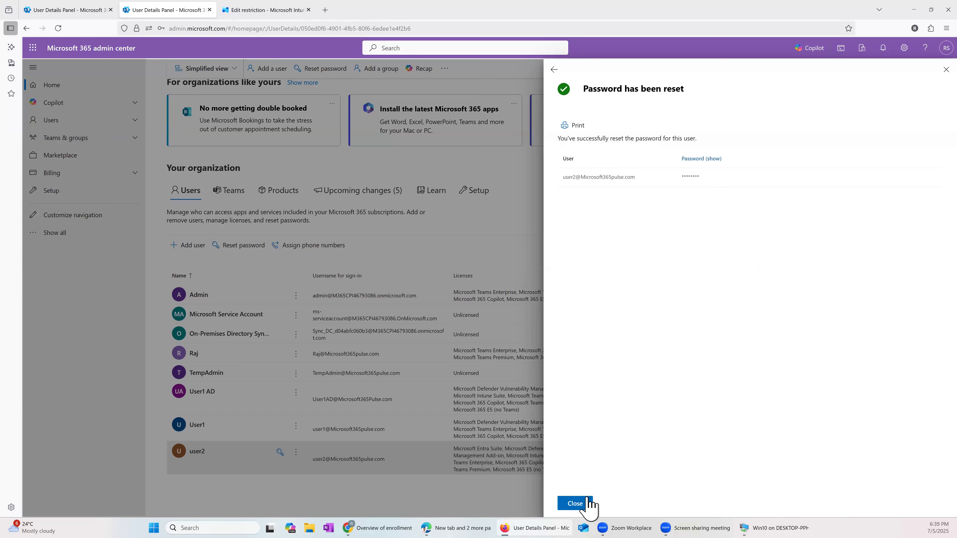
left_click(571, 504)
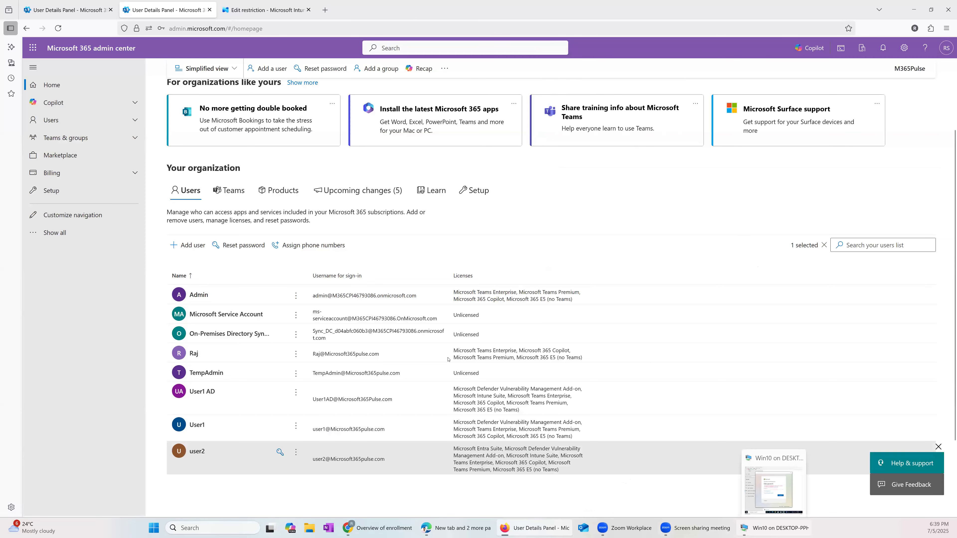
On the Win10 VM's work-account sign-in, enter user2's newly reset password and submit it.
left_click(774, 528)
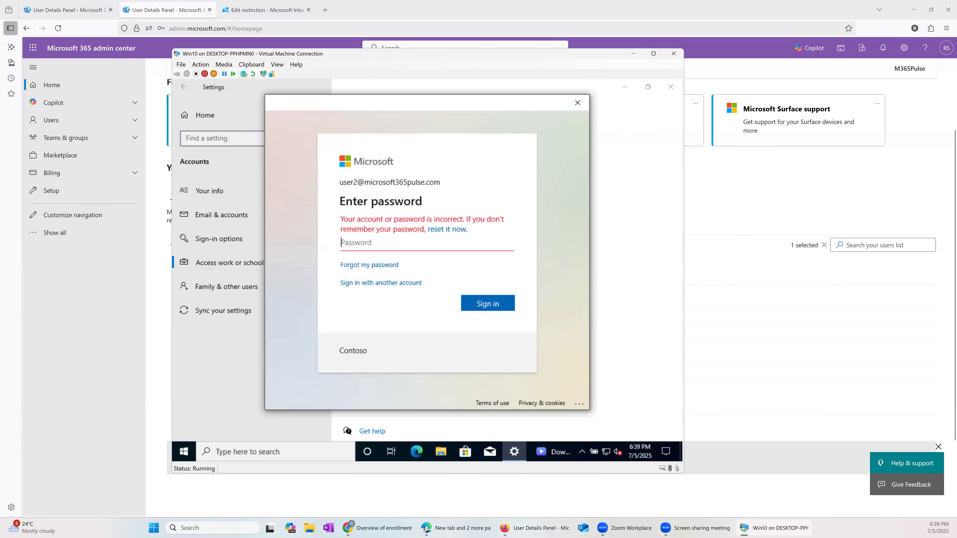
type("•••••••••••")
key("Return")
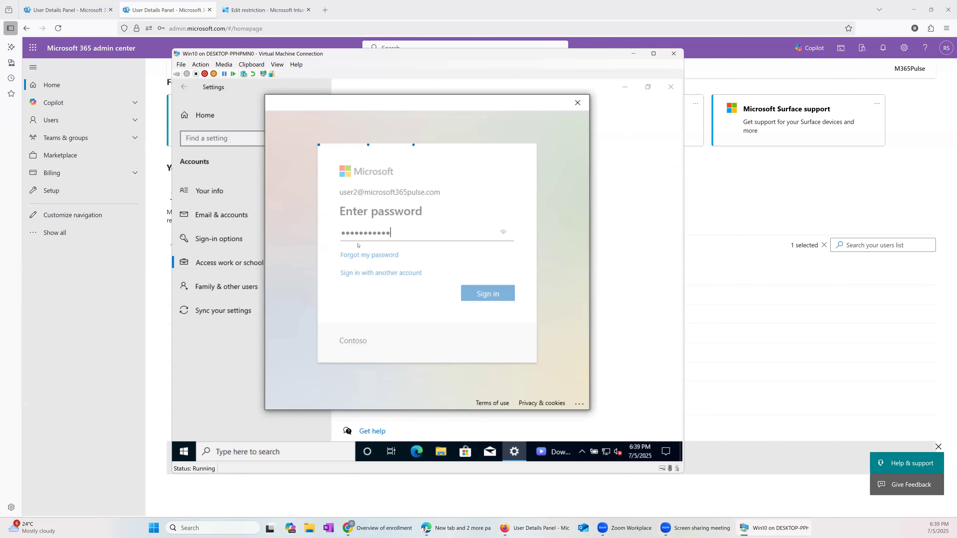
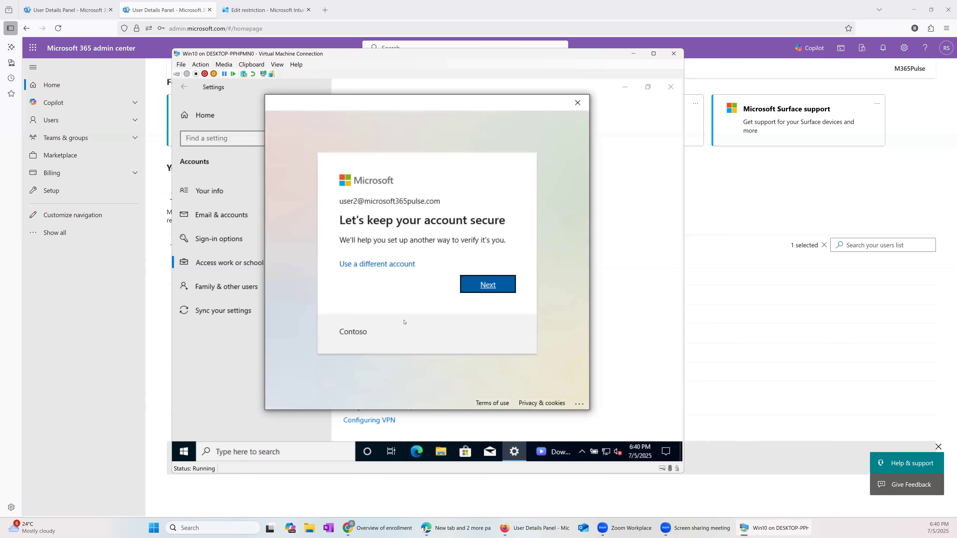
Continue past 'Let's keep your account secure' and choose India (+91) as the phone country code.
left_click(483, 288)
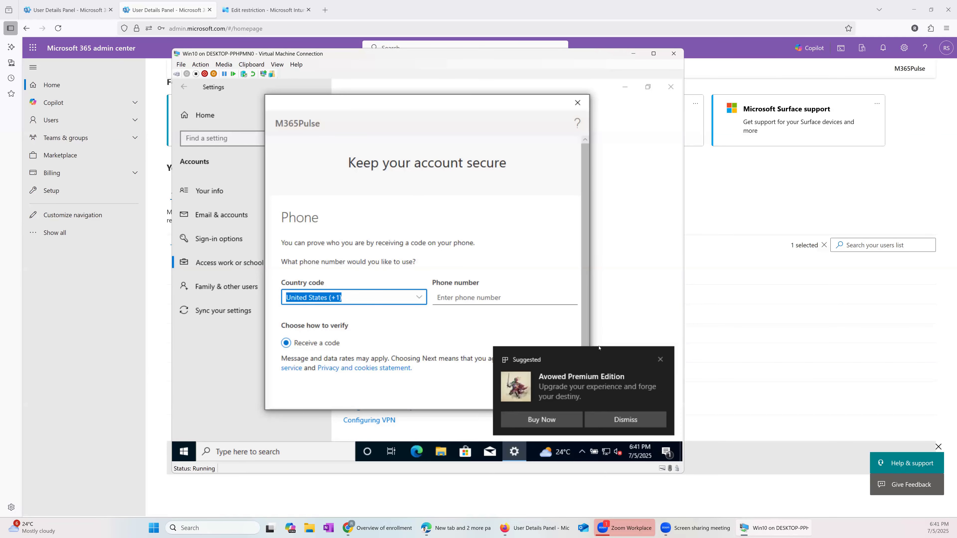
left_click(661, 363)
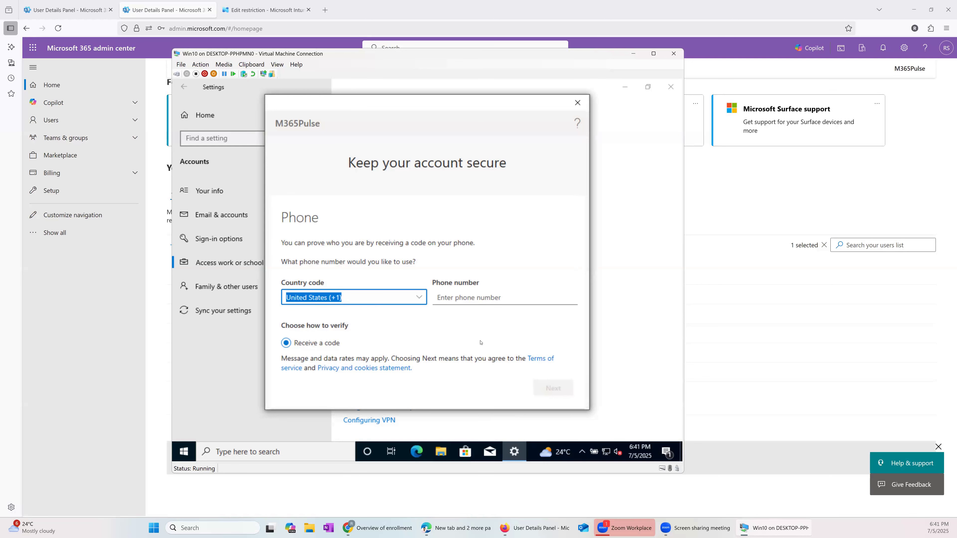
left_click(424, 298)
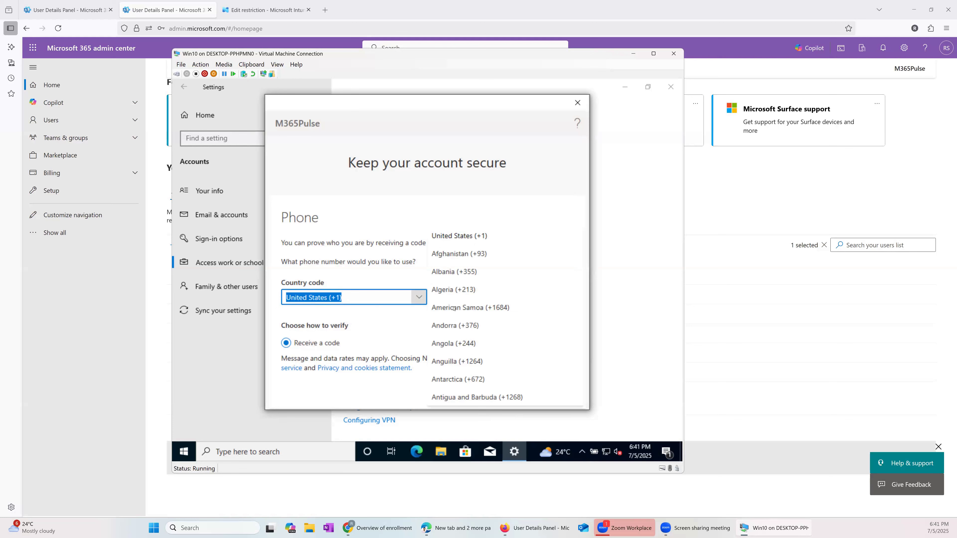
scroll(494, 367, "down", 2)
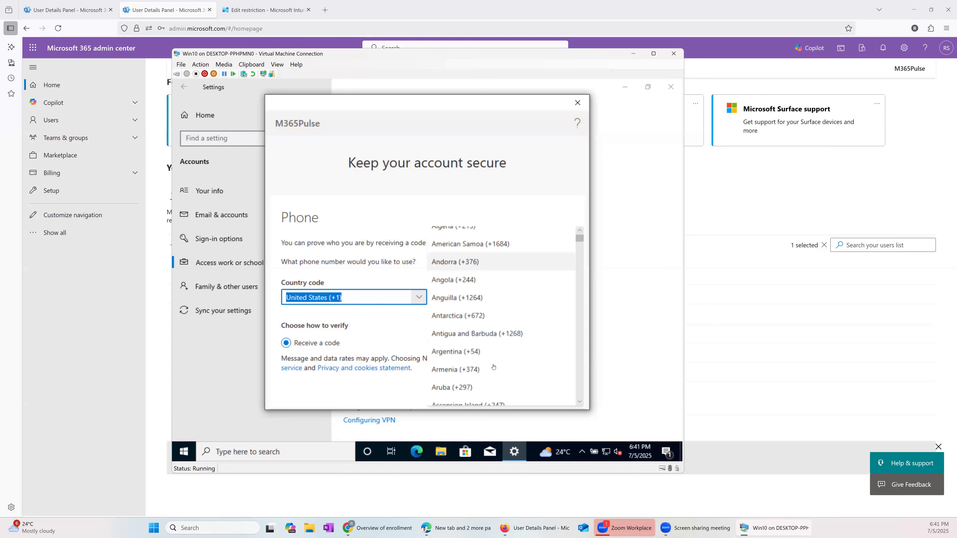
scroll(494, 367, "down", 3)
type("India (+91")
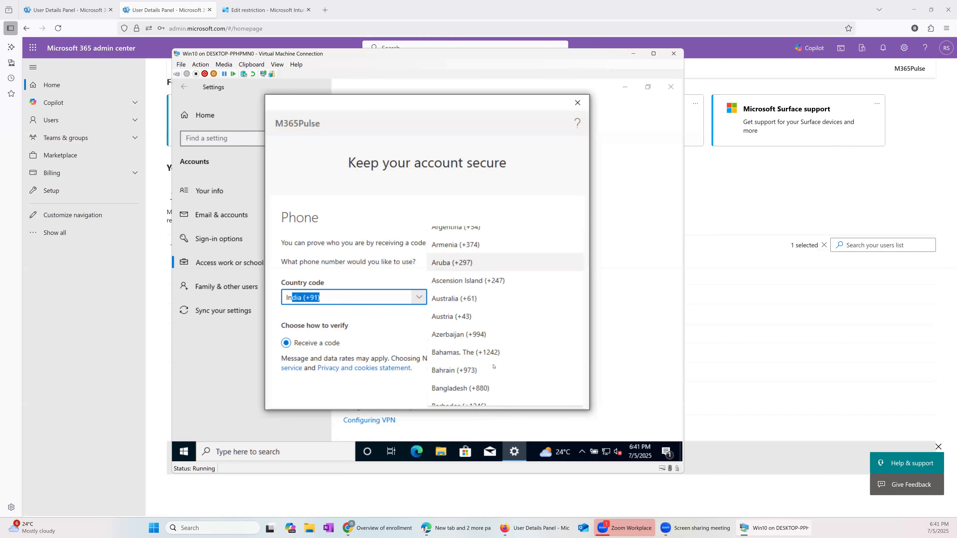
key("Tab")
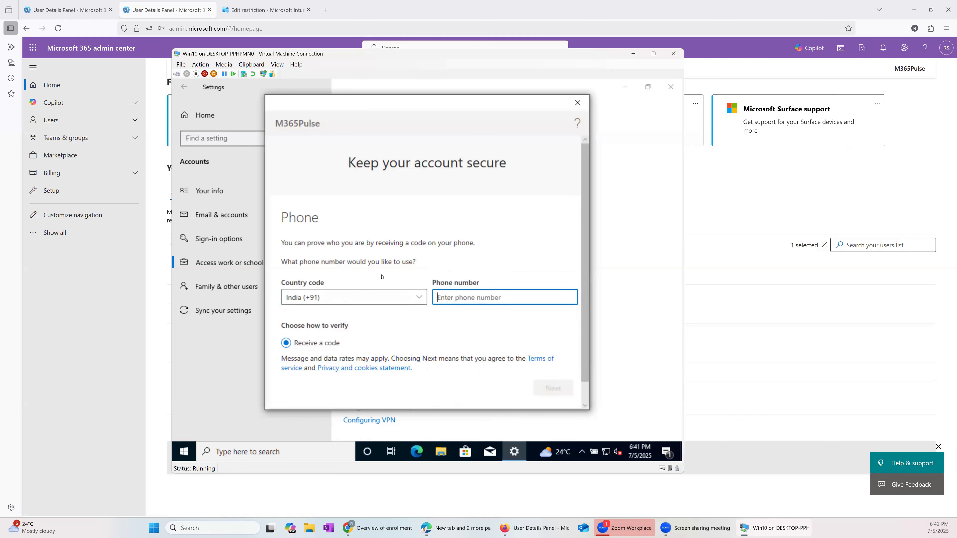
Enter the verification phone number and submit it.
scroll(404, 320, "down", 1)
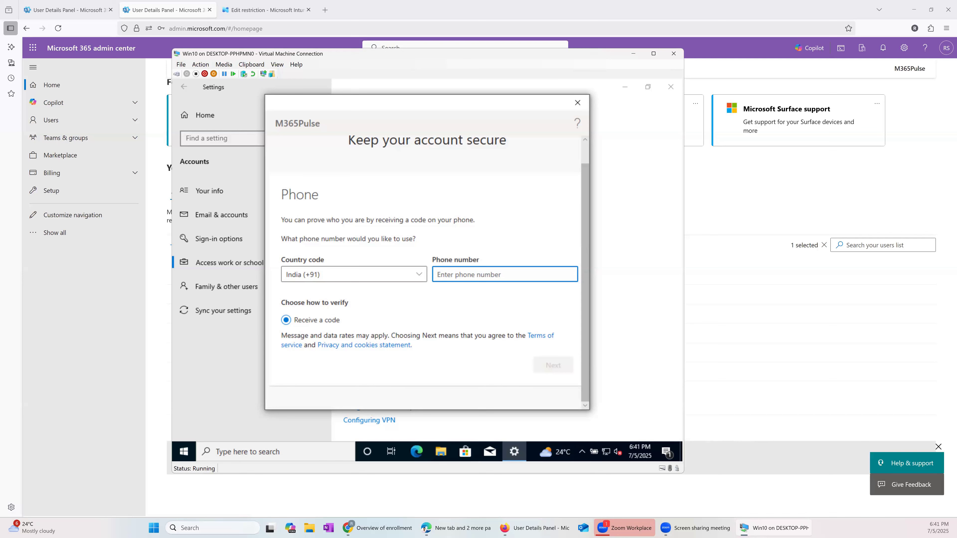
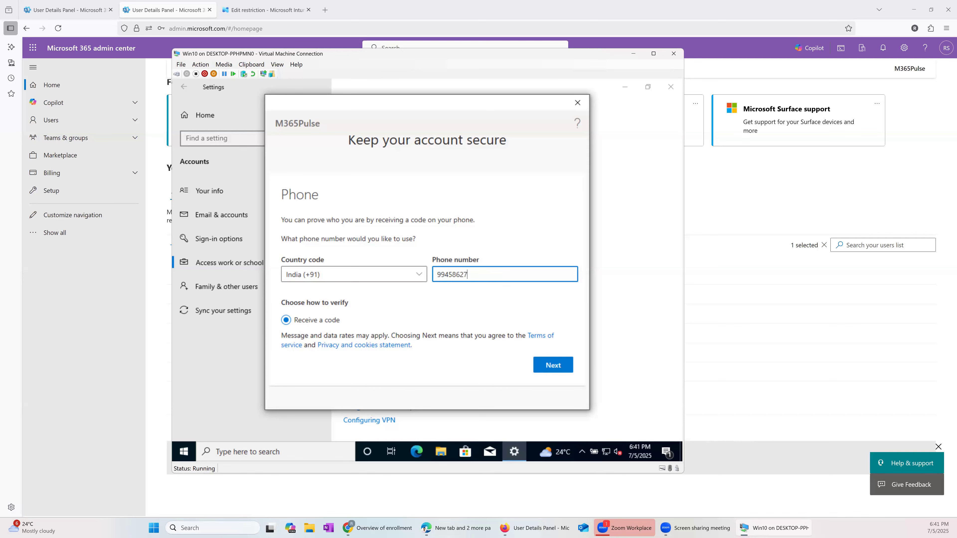
left_click(560, 367)
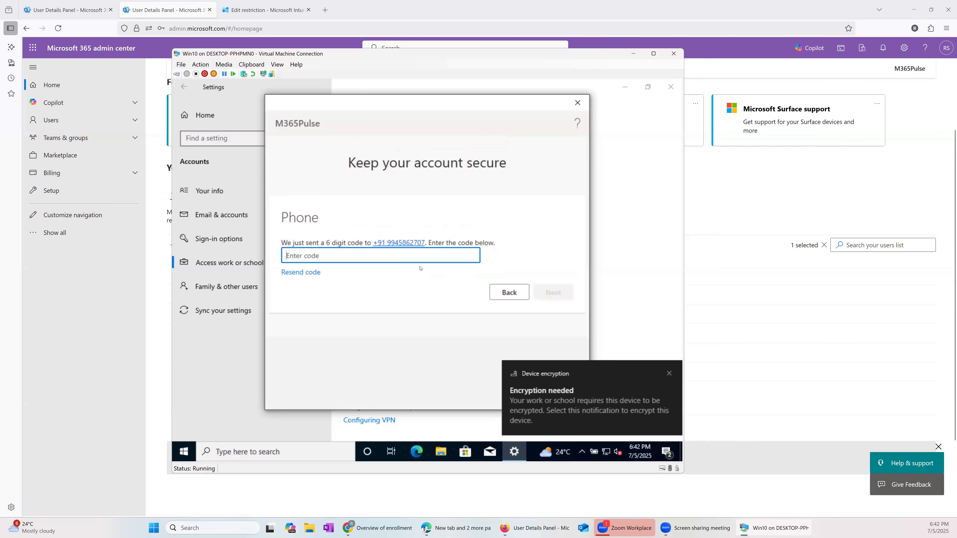
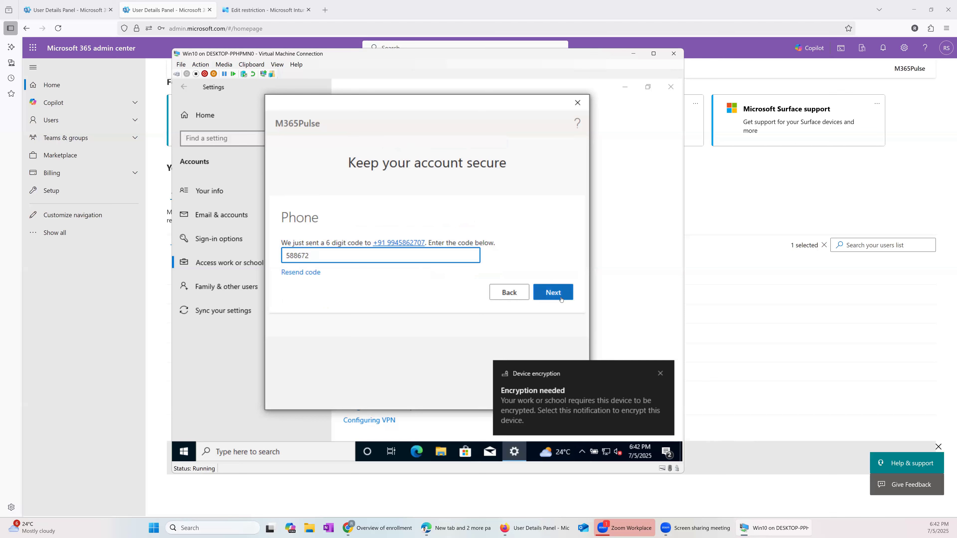
Submit the texted six-digit verification code and dismiss the Encryption needed notice.
left_click(561, 299)
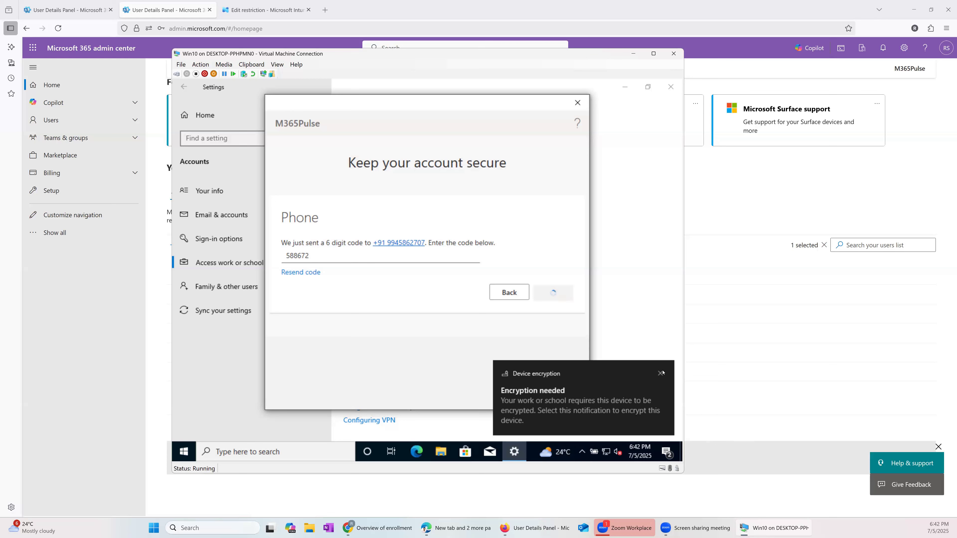
left_click(651, 379)
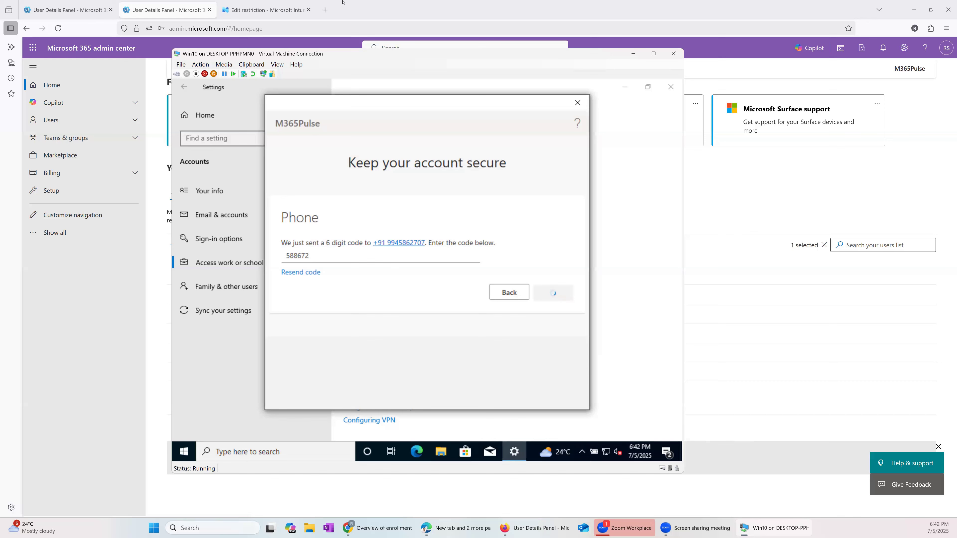
Leave the Intune restriction page discarding its unsaved edits, and list the Windows devices by platform.
left_click(234, 2)
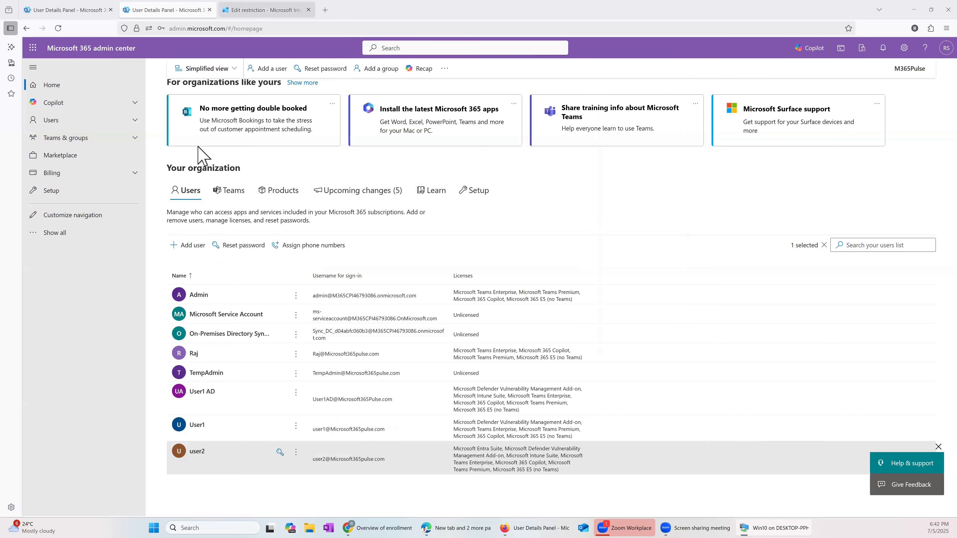
left_click(256, 10)
left_click(52, 124)
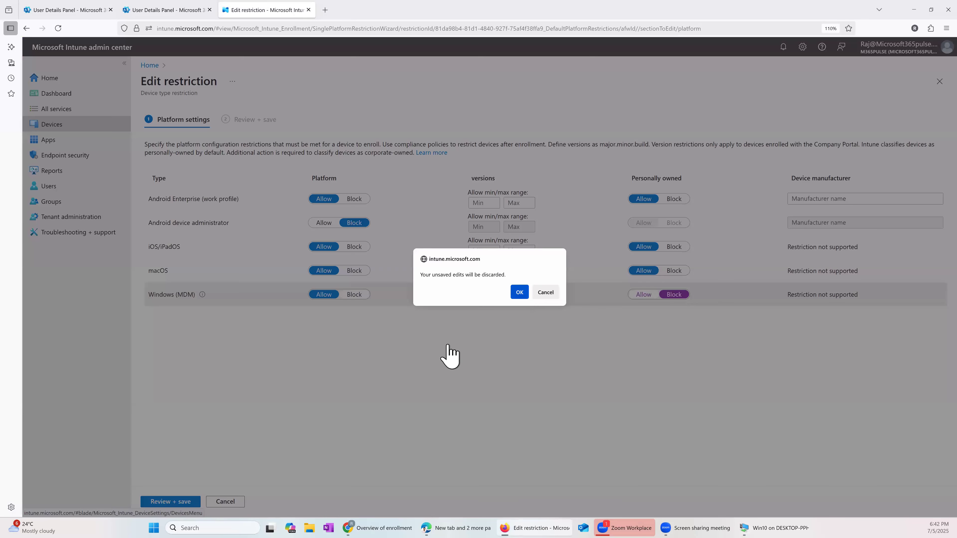
key("Return")
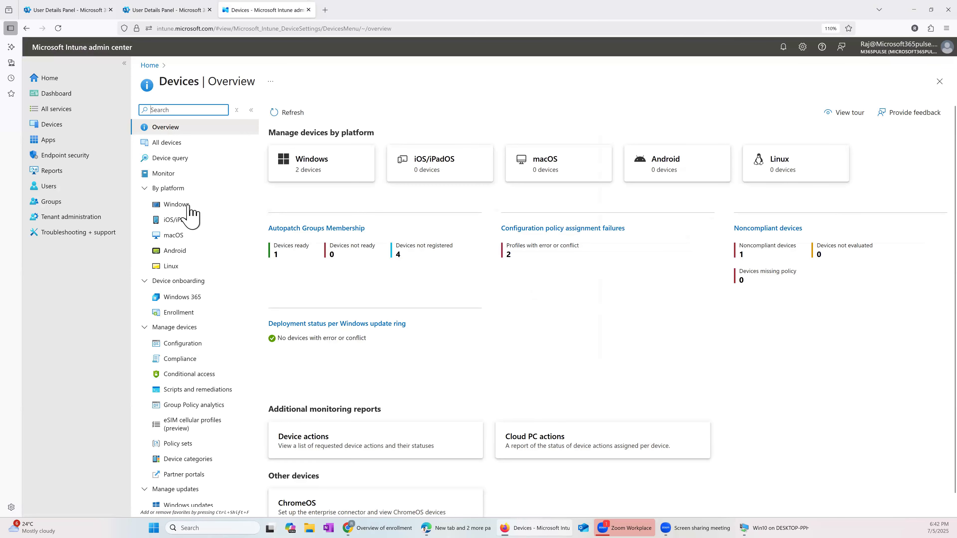
left_click(190, 213)
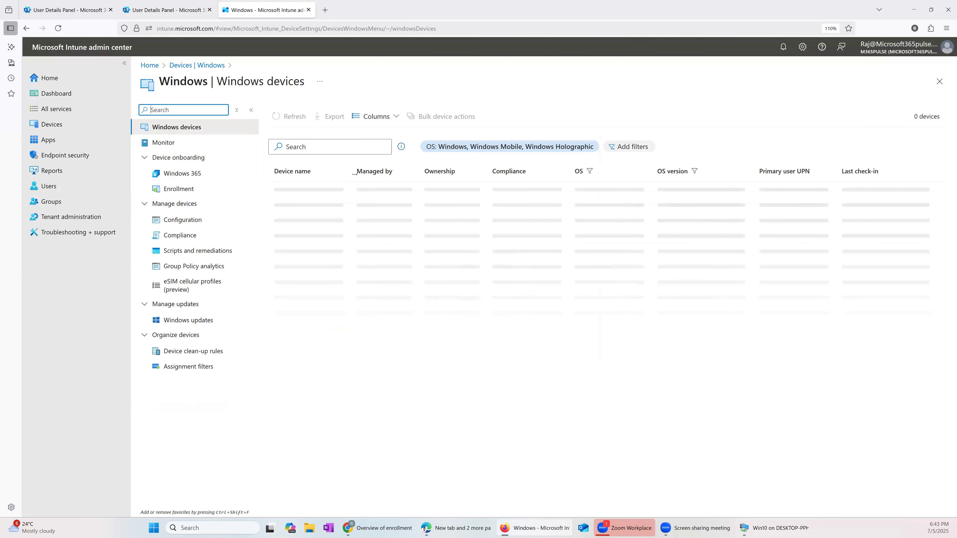
left_click_drag(349, 172, 382, 172)
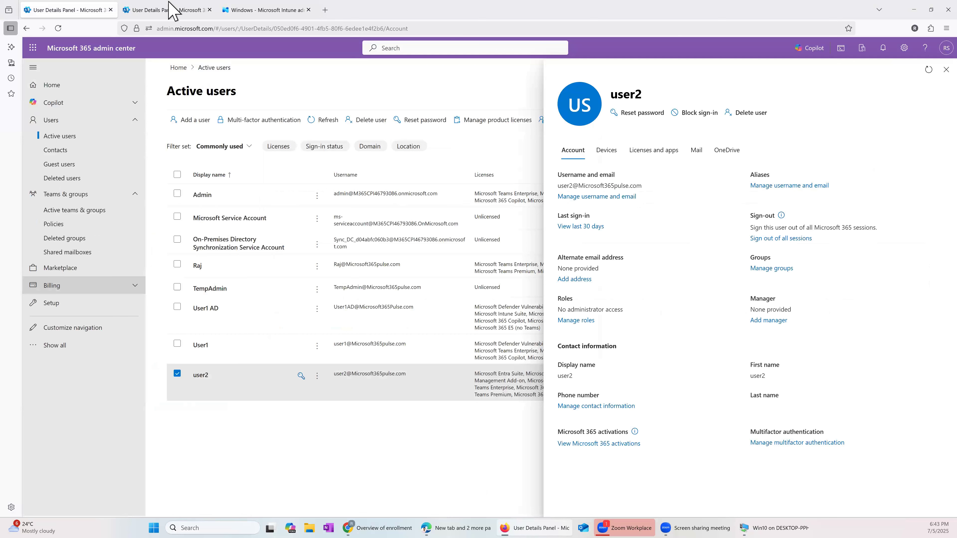
Check user2's Devices tab, which shows nothing enrolled, then go to entra.microsoft.com.
left_click(204, 376)
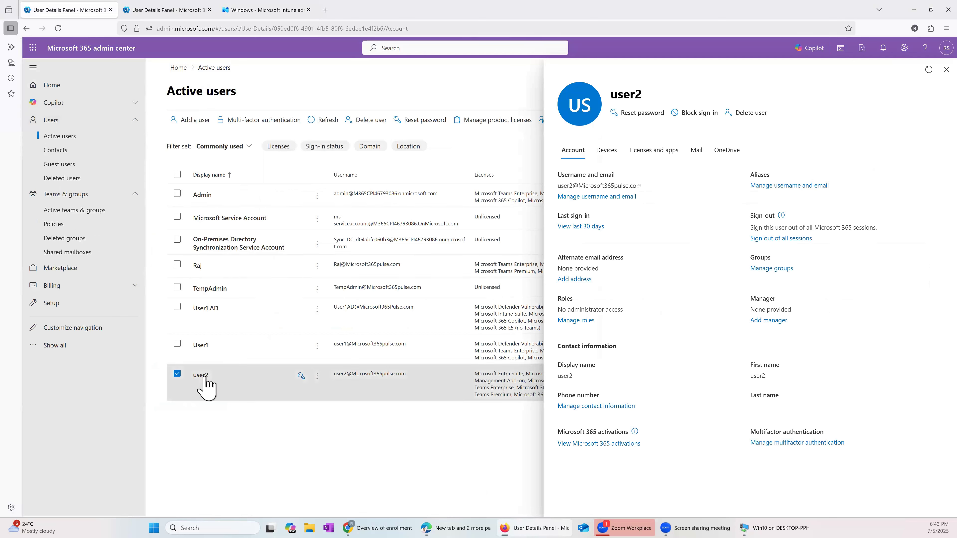
left_click(606, 150)
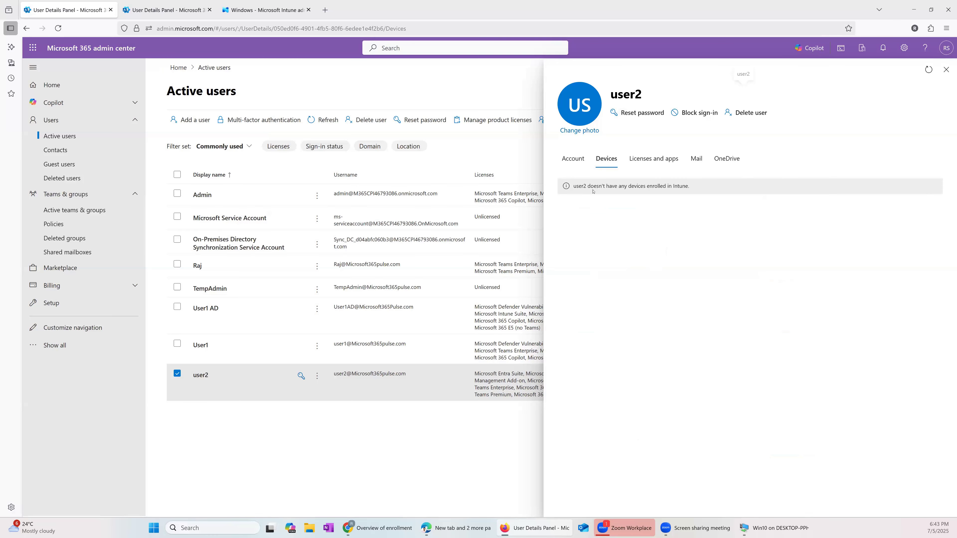
left_click(204, 29)
type("e")
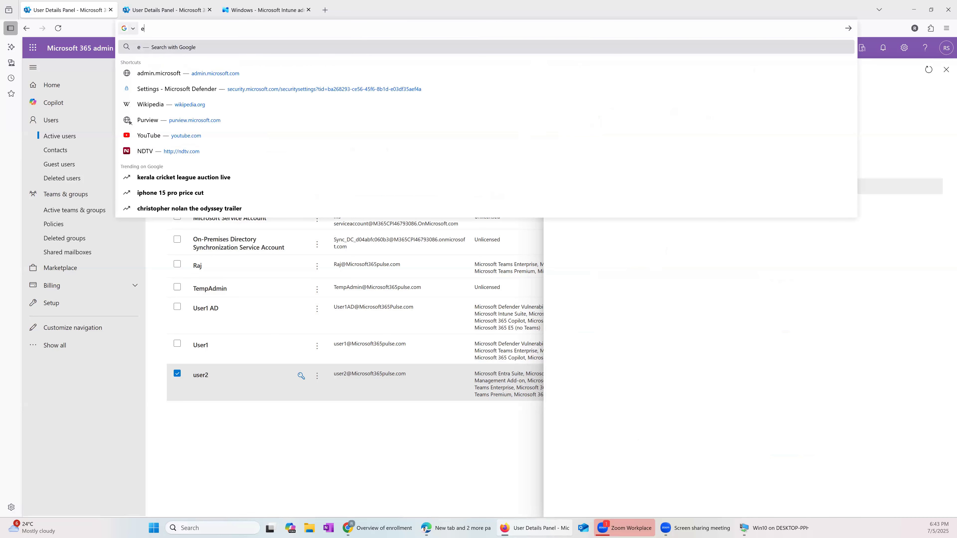
type("ntra")
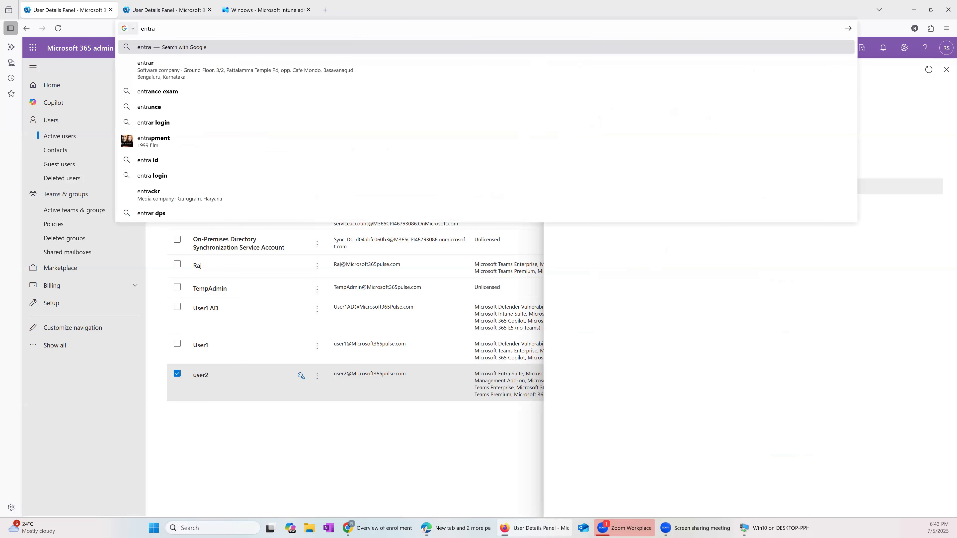
type(".microsoft.com")
key("Return")
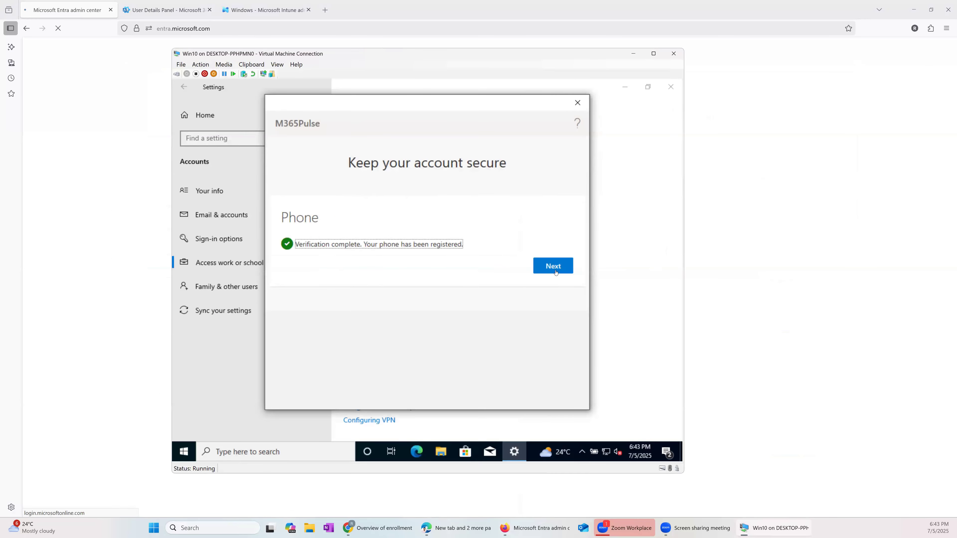
Complete the security info setup through its Success page so the Windows Hello prompt appears.
left_click(554, 272)
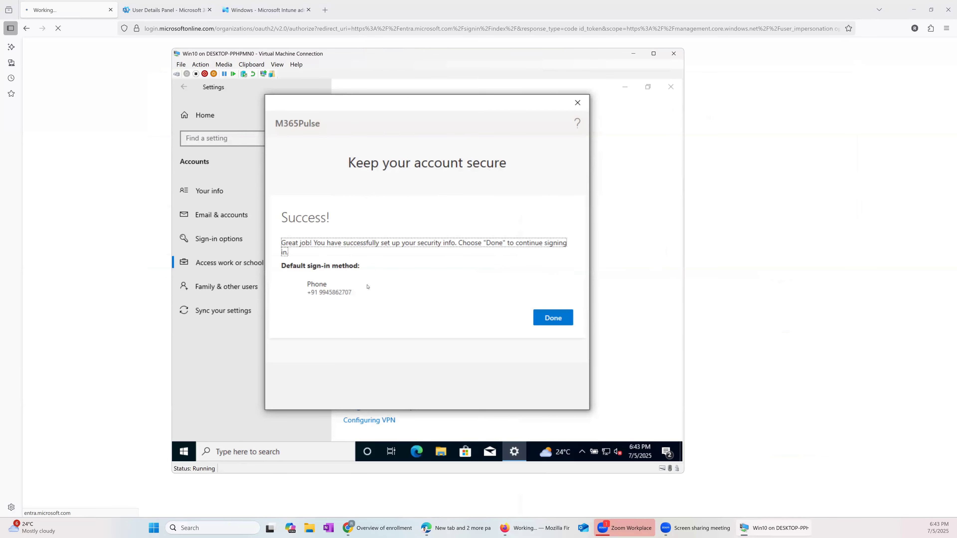
left_click(555, 324)
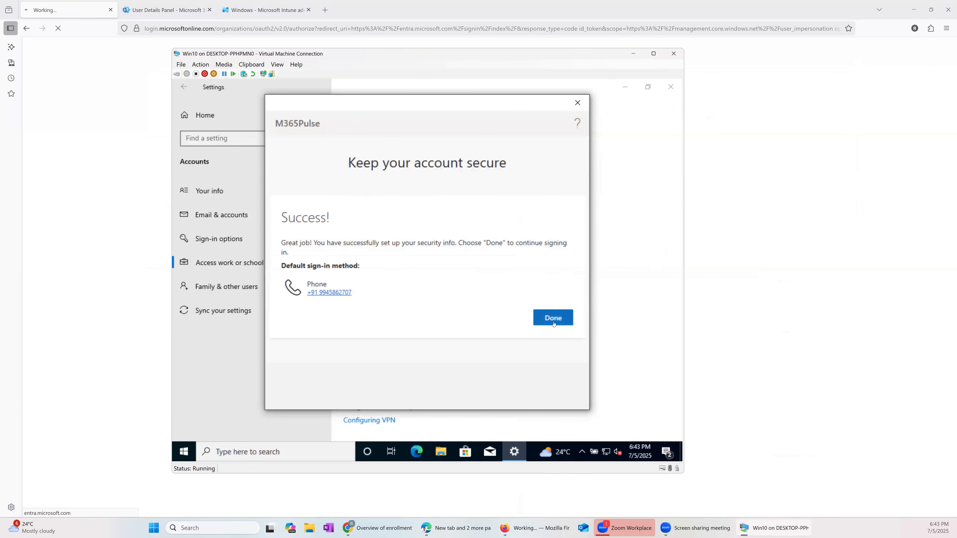
left_click(553, 320)
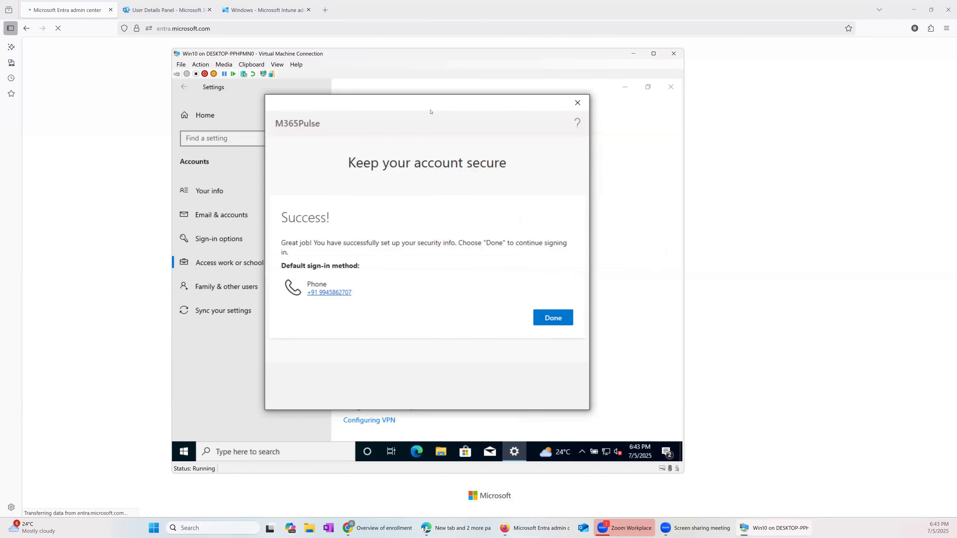
left_click(553, 318)
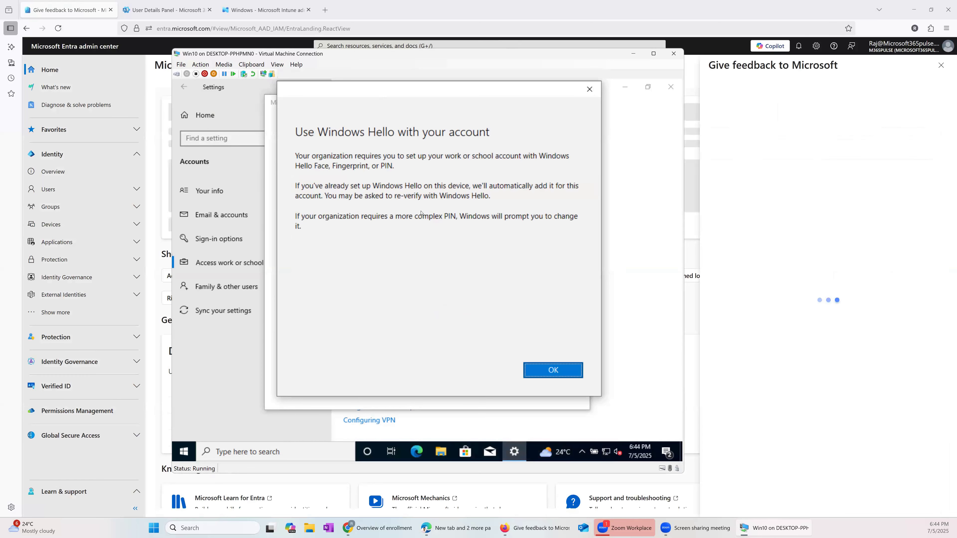
Accept the Windows Hello notice and enter a first PIN, which is rejected as too short.
key("Return")
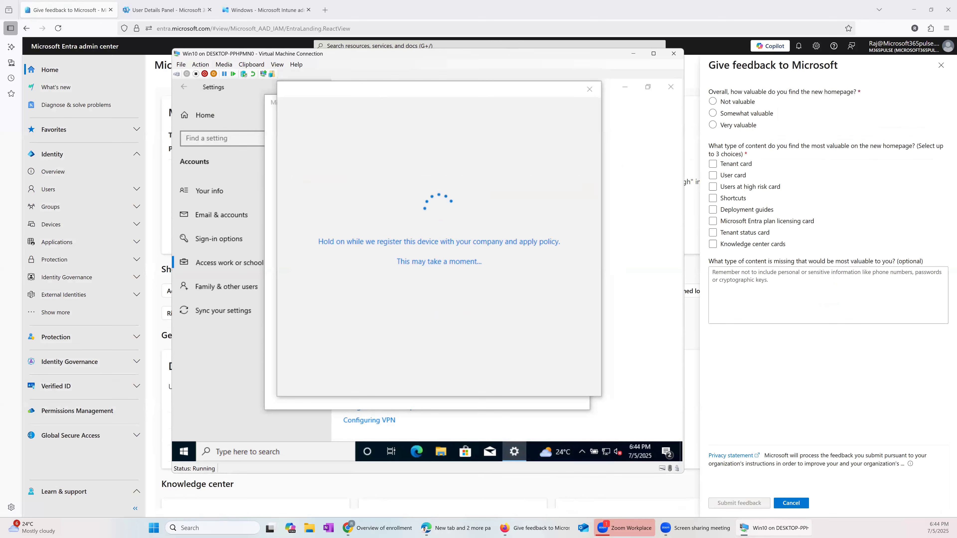
type("•••••")
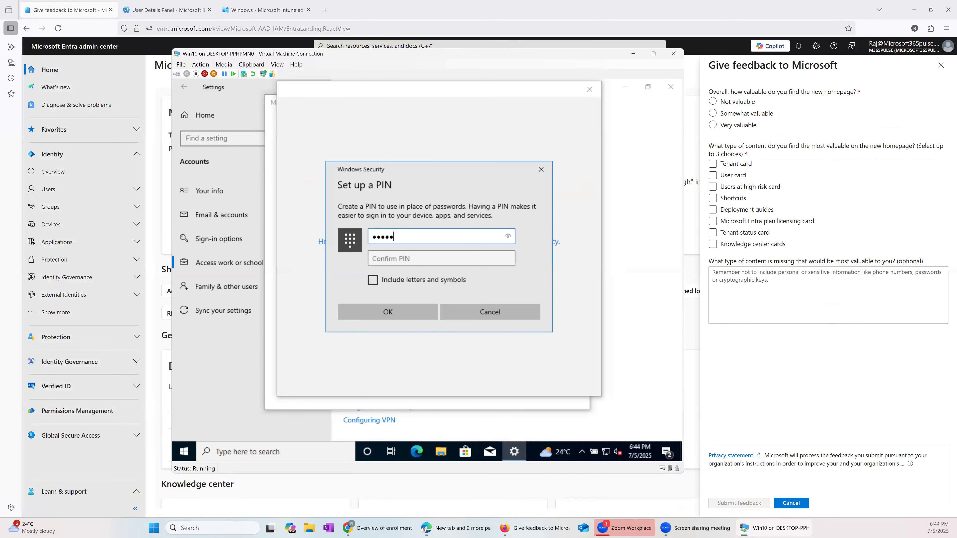
type("•")
key("Tab")
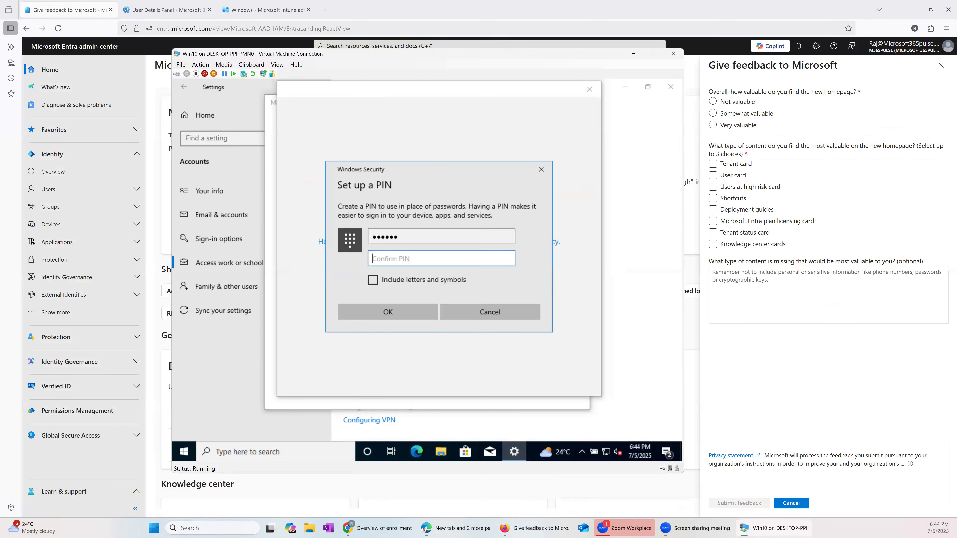
type("••••••")
key("Return")
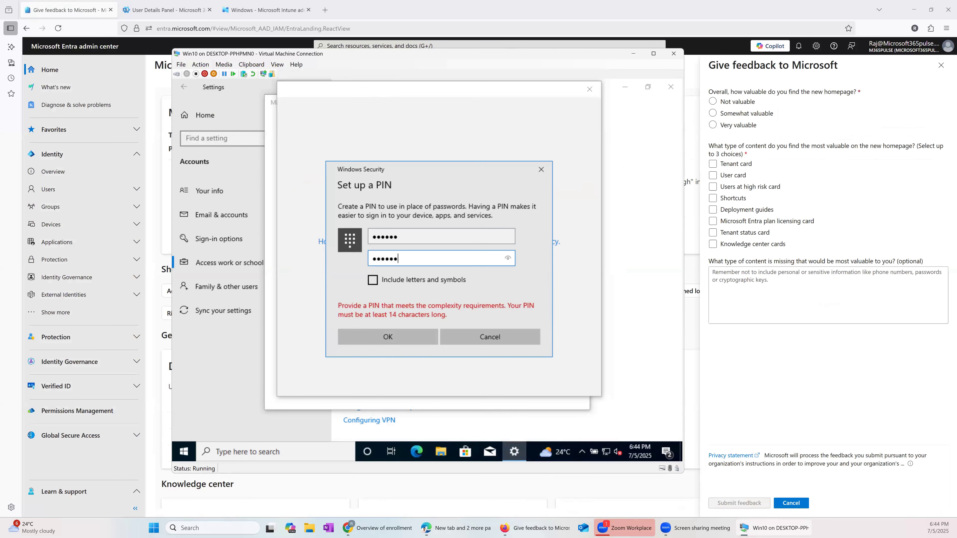
Replace it with a 14-digit PIN in both New PIN and Confirm PIN.
key("shift+Tab")
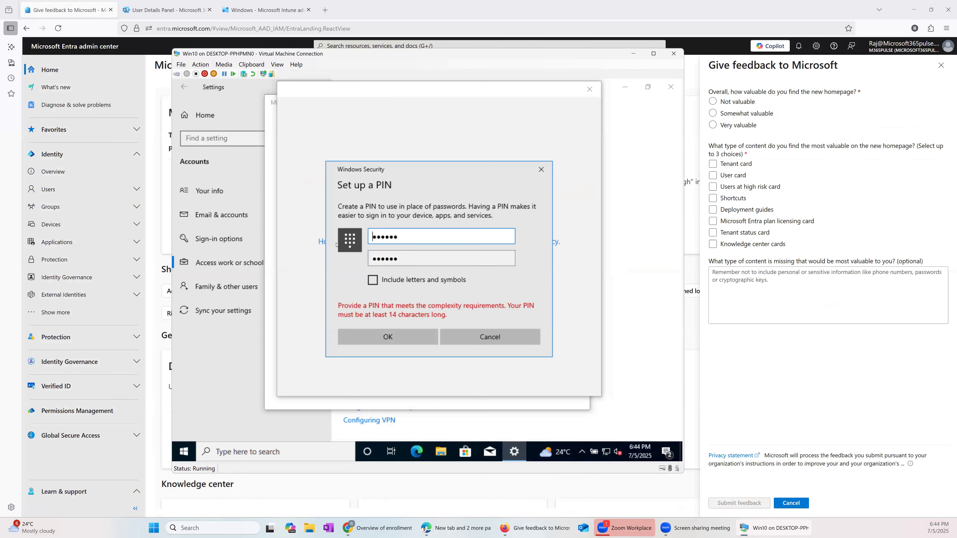
key("ctrl+a")
key("BackSpace")
key("Tab")
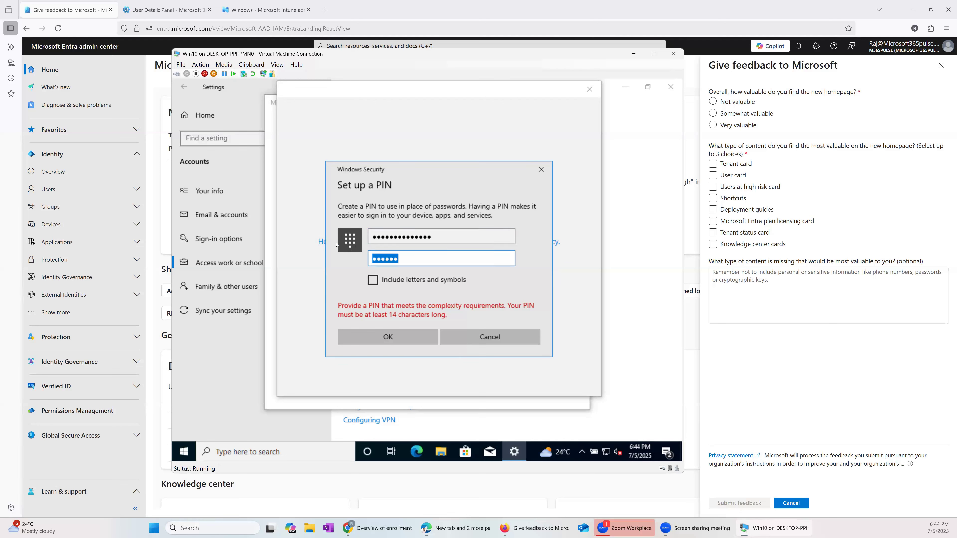
Submit the new PIN and inspect the DESKTOP-O72KJQQ row in Entra's All devices list.
left_click(384, 340)
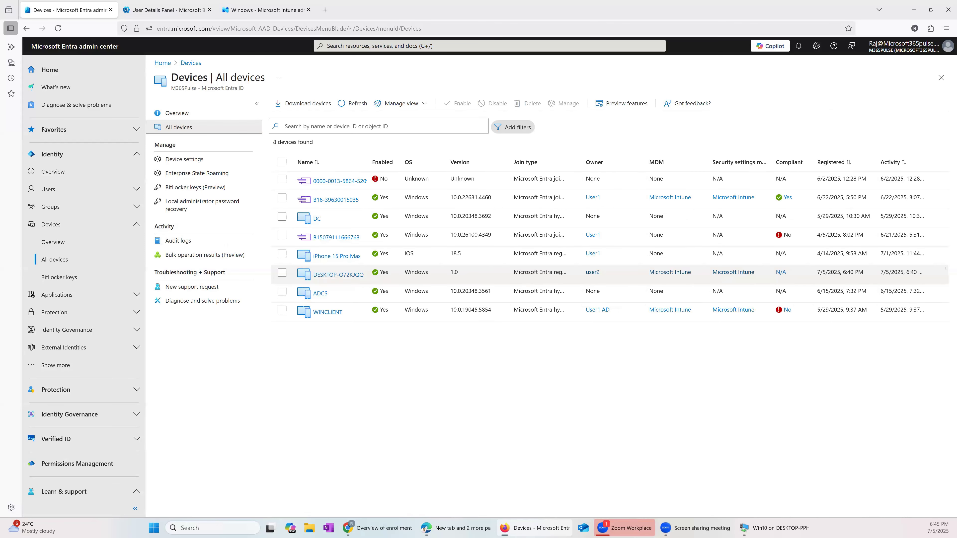
triple_click(846, 278)
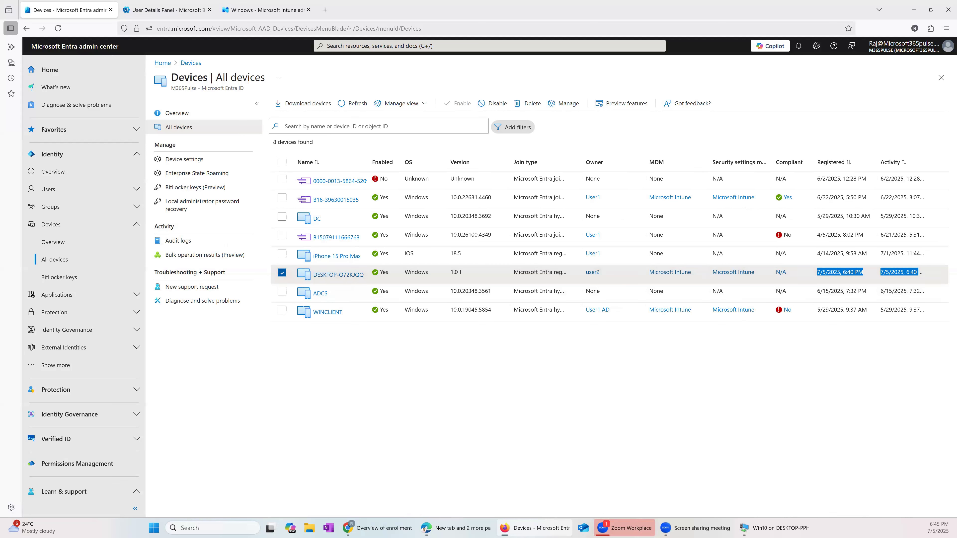
double_click(451, 272)
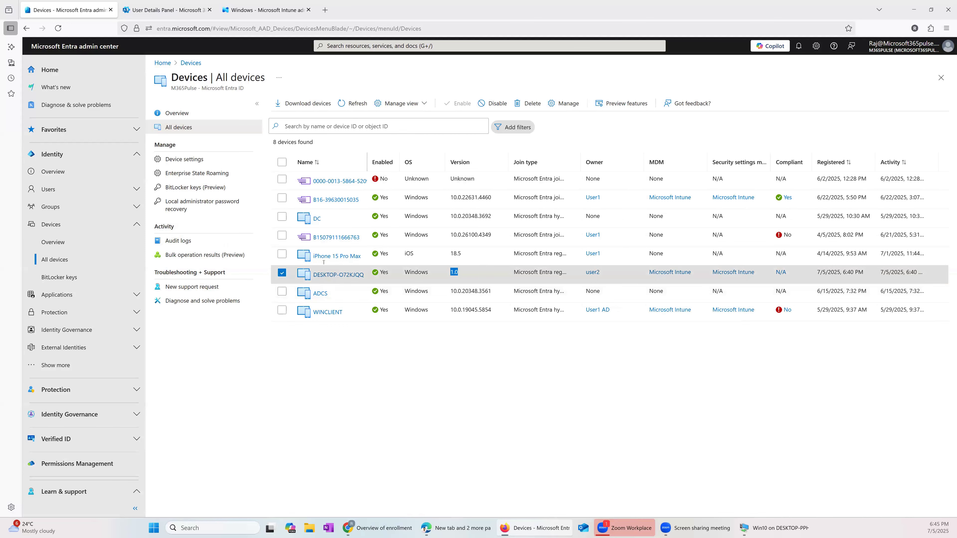
left_click_drag(367, 162, 423, 310)
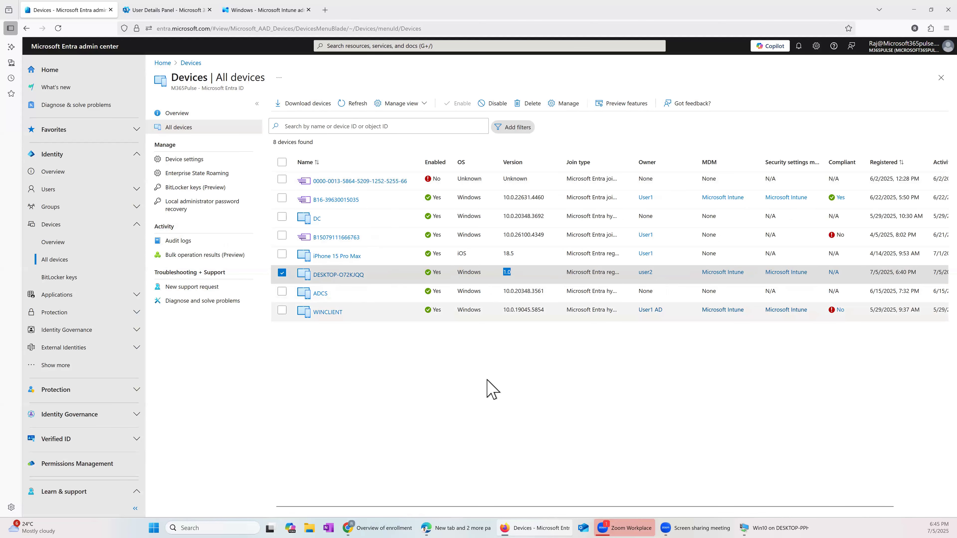
Highlight the DESKTOP-O72KJQQ device name, then continue past Almost done in the VM.
scroll(494, 395, "right", 1)
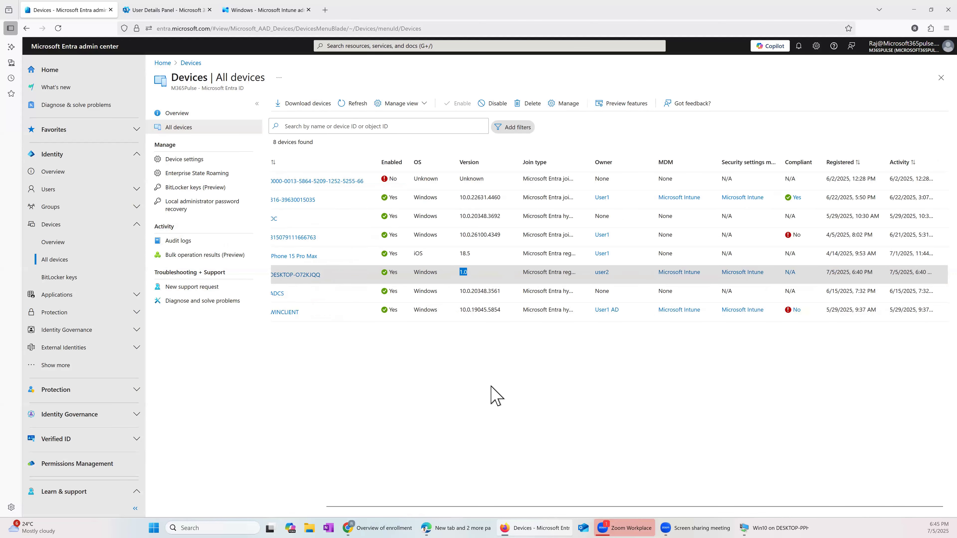
scroll(495, 395, "left", 1)
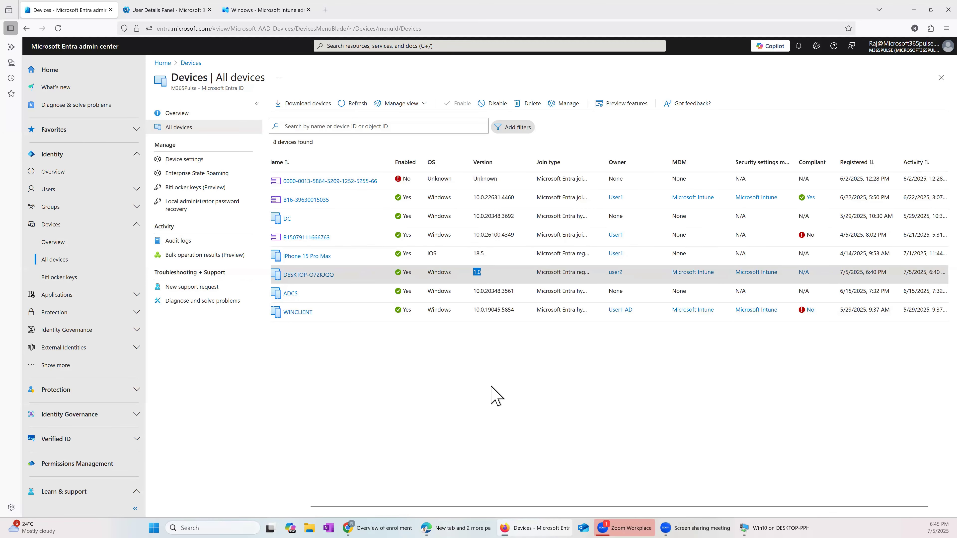
scroll(491, 386, "left", 1)
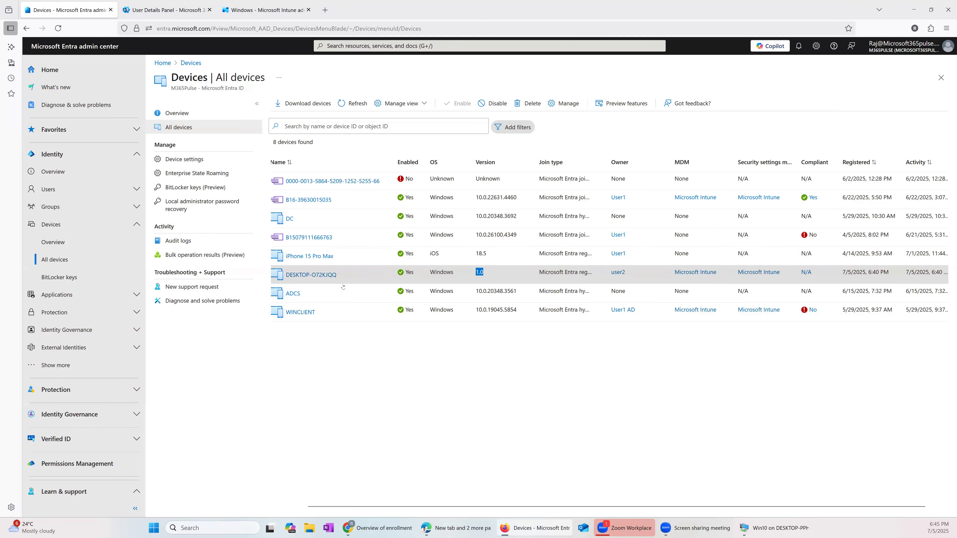
scroll(307, 274, "left", 1)
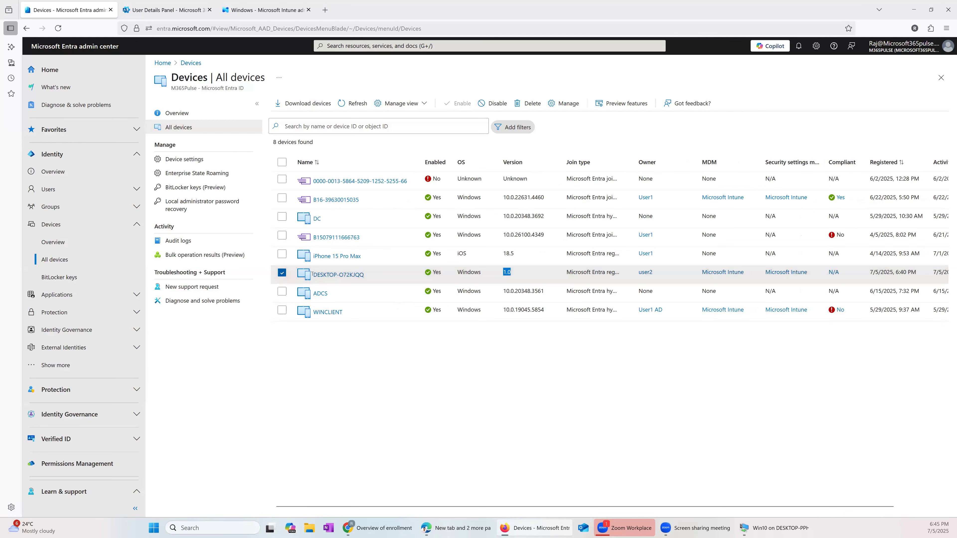
left_click_drag(312, 276, 347, 286)
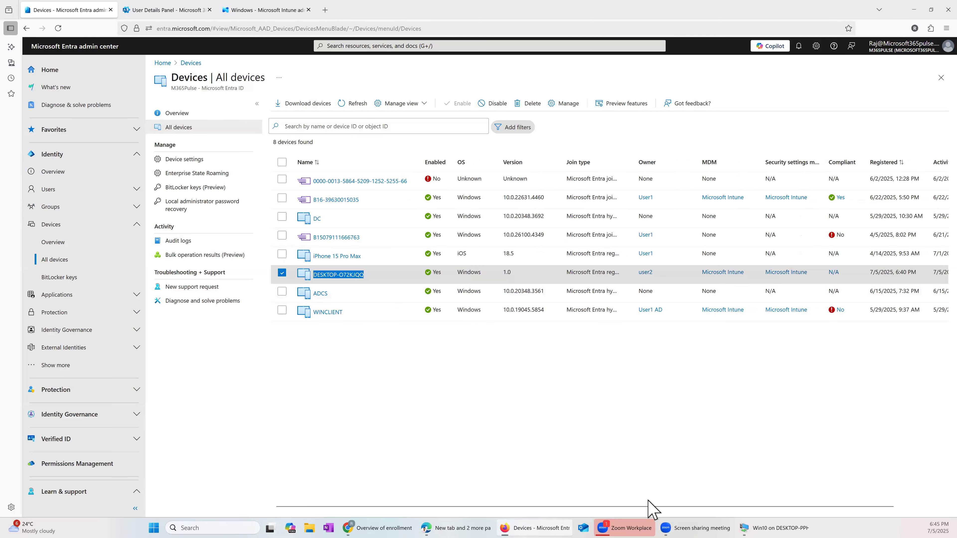
key("alt+Tab")
left_click(545, 370)
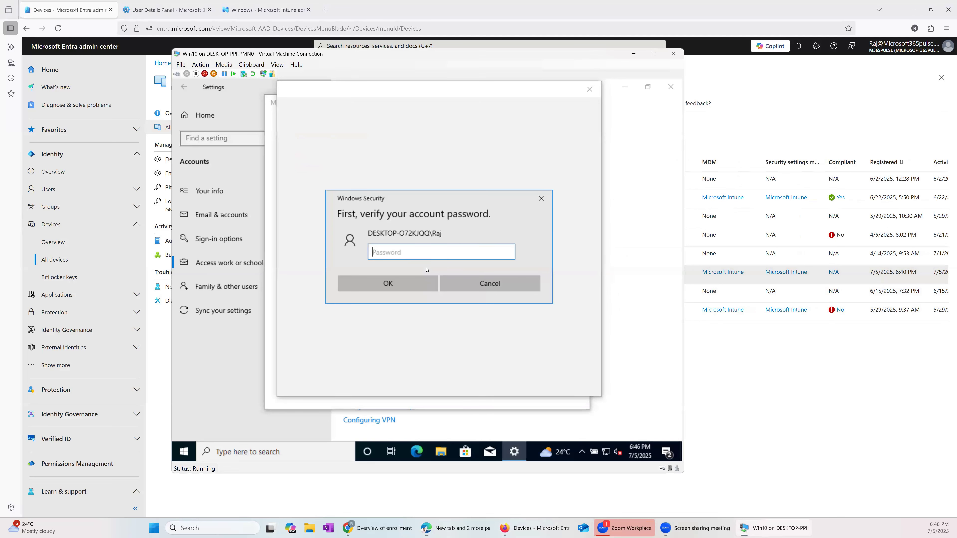
Try verifying the account password five times, then cancel the failed Windows Security prompt.
type("••••••••••••")
key("Return")
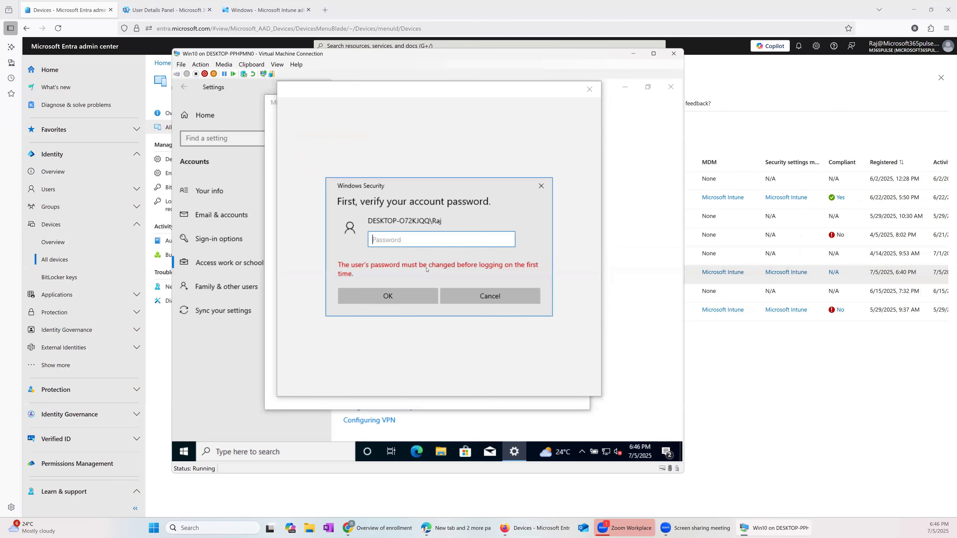
type("•••••••••")
key("Return")
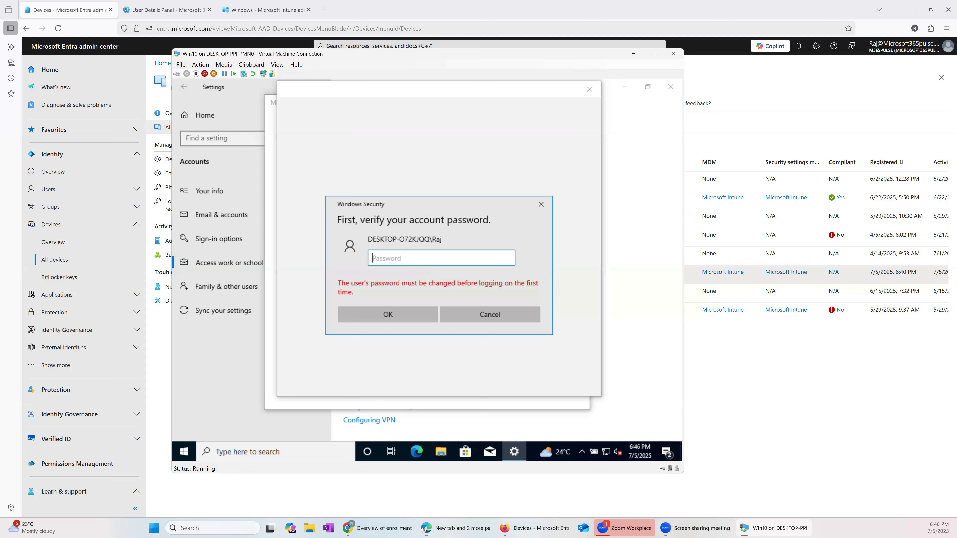
type("•••••••••••")
key("Return")
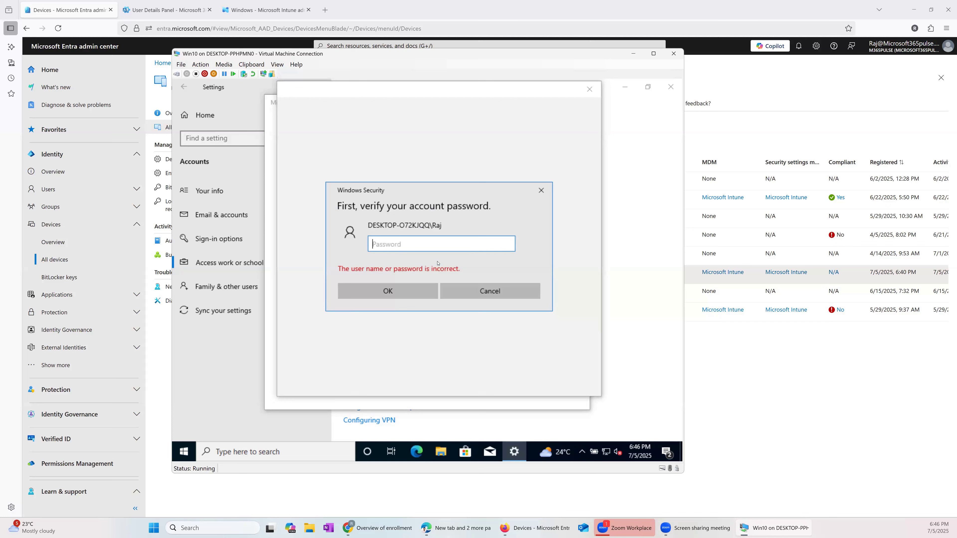
type("••••••••••••")
key("Return")
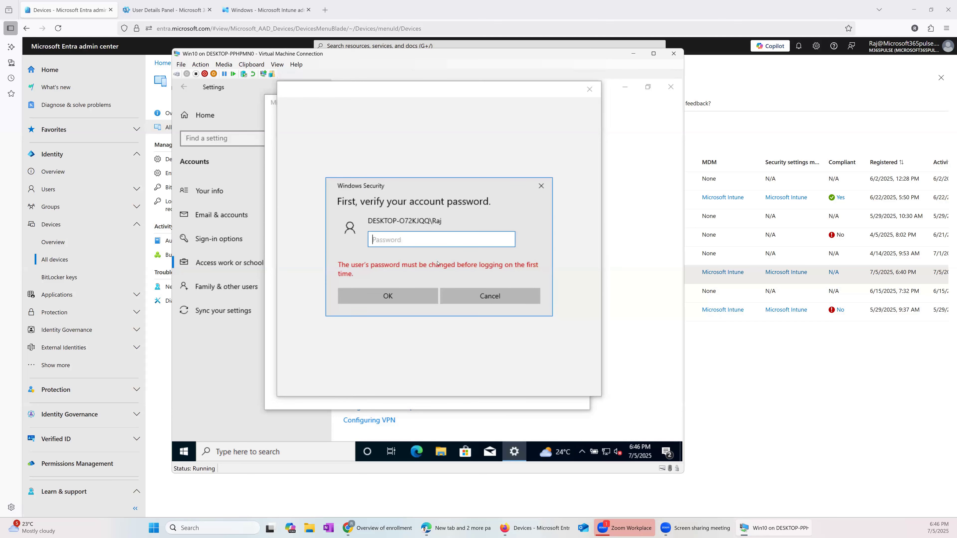
type("•••••••••••••")
key("Return")
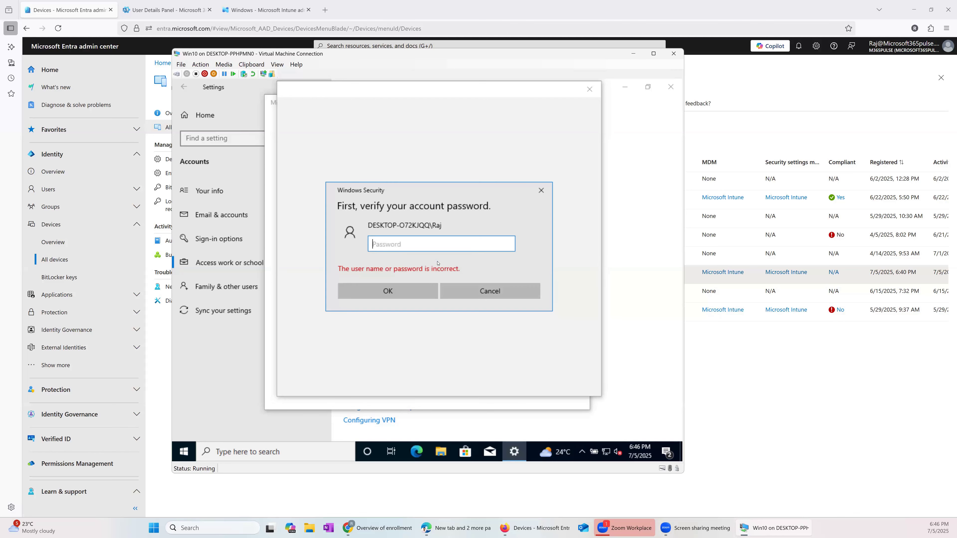
left_click(514, 297)
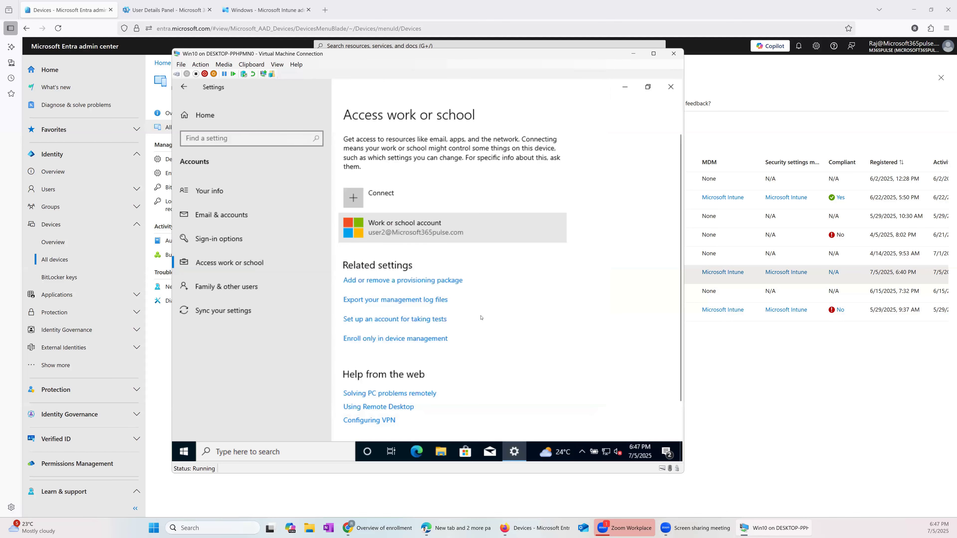
View the work account's Info page with its device sync status, then launch File Explorer.
left_click(433, 228)
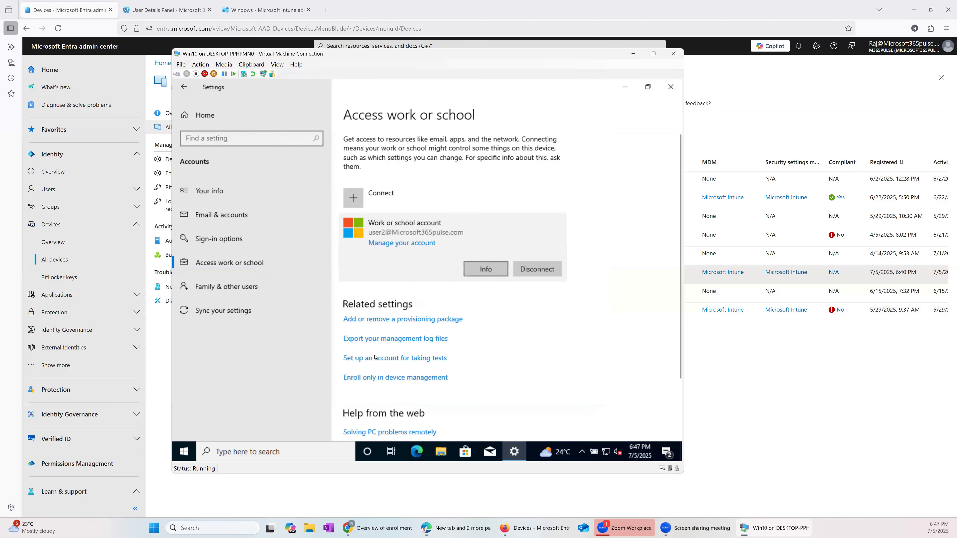
left_click(486, 269)
scroll(226, 382, "down", 5)
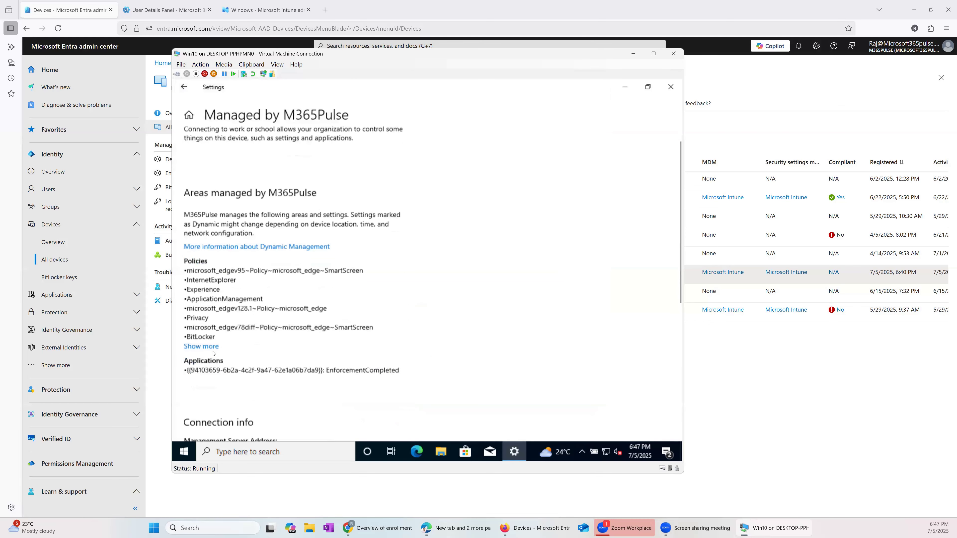
left_click(188, 457)
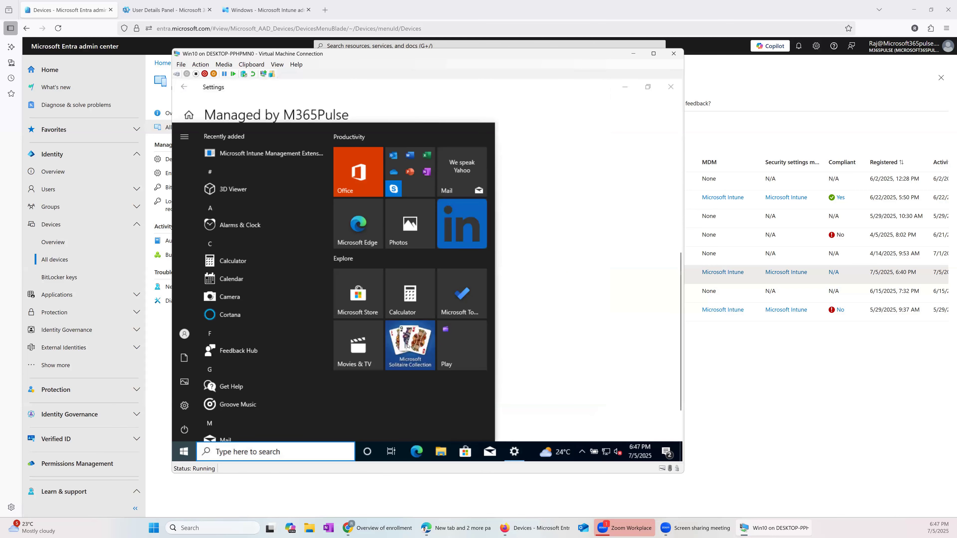
left_click(514, 452)
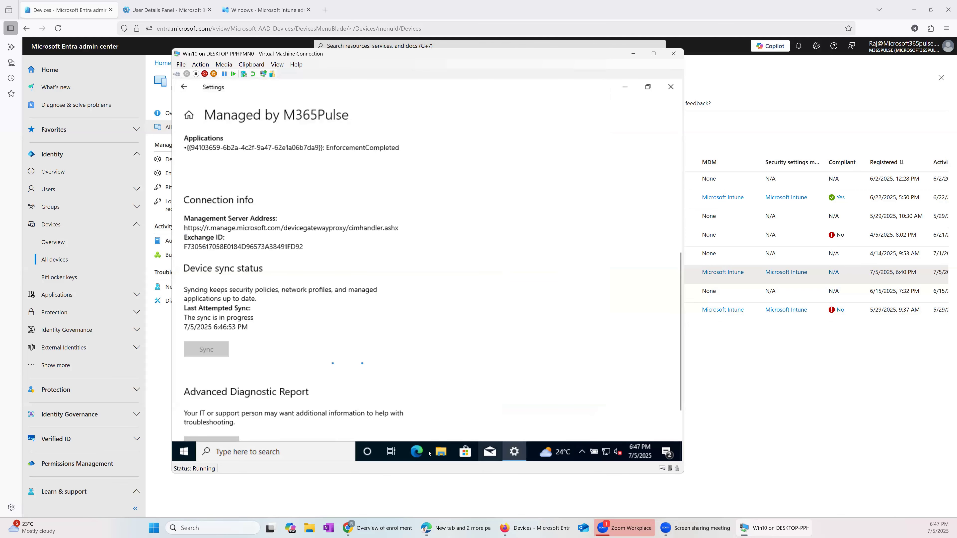
left_click(441, 452)
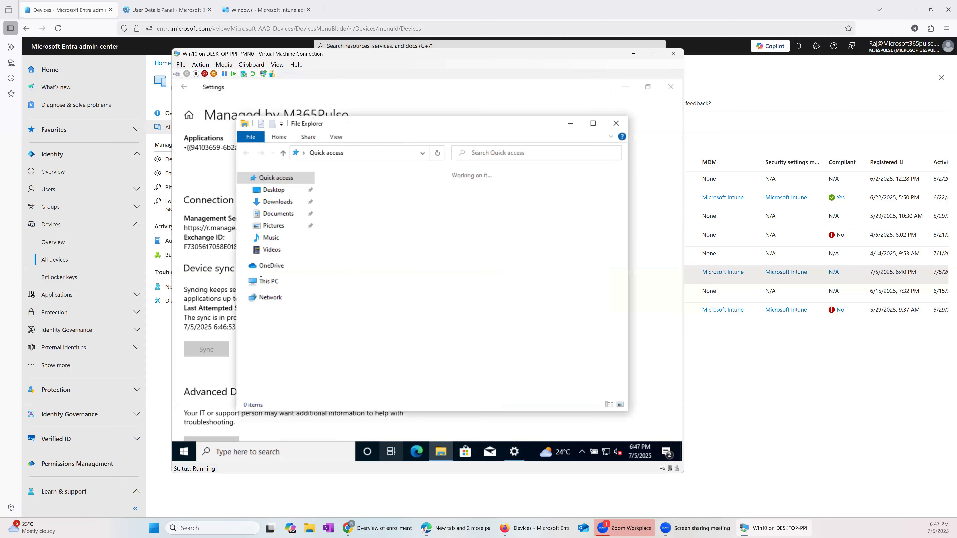
Open Computer Management from This PC and show Local Users and Groups > Users.
right_click(271, 286)
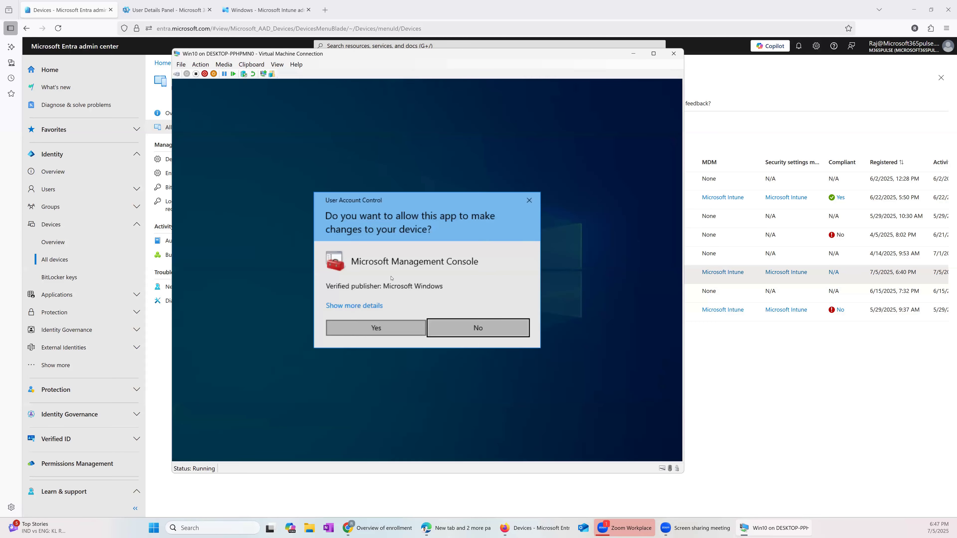
left_click(394, 319)
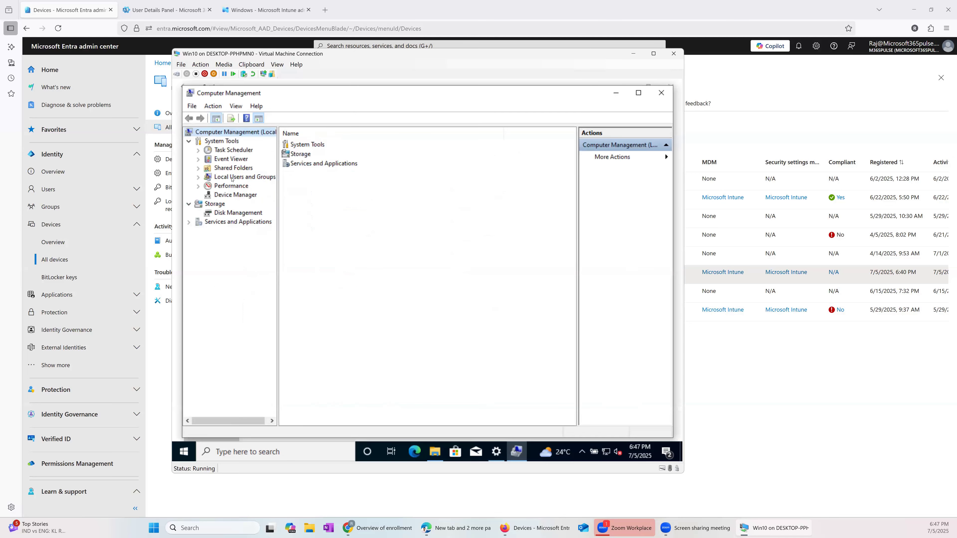
double_click(231, 177)
key("Down")
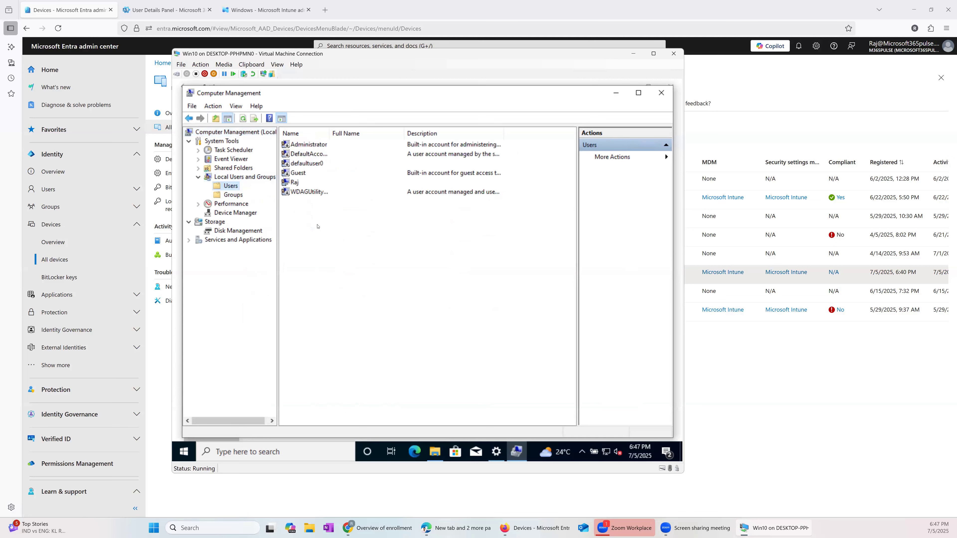
right_click(308, 226)
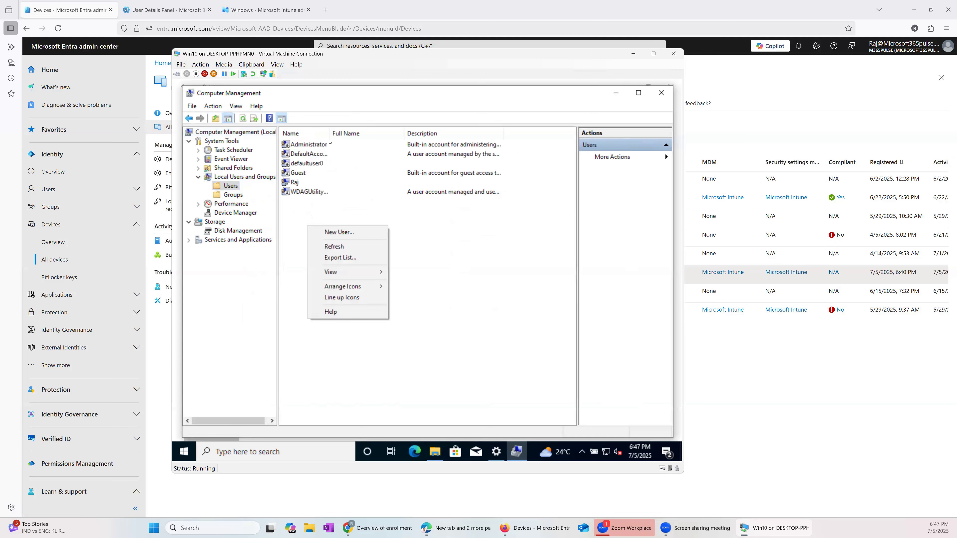
left_click(329, 133)
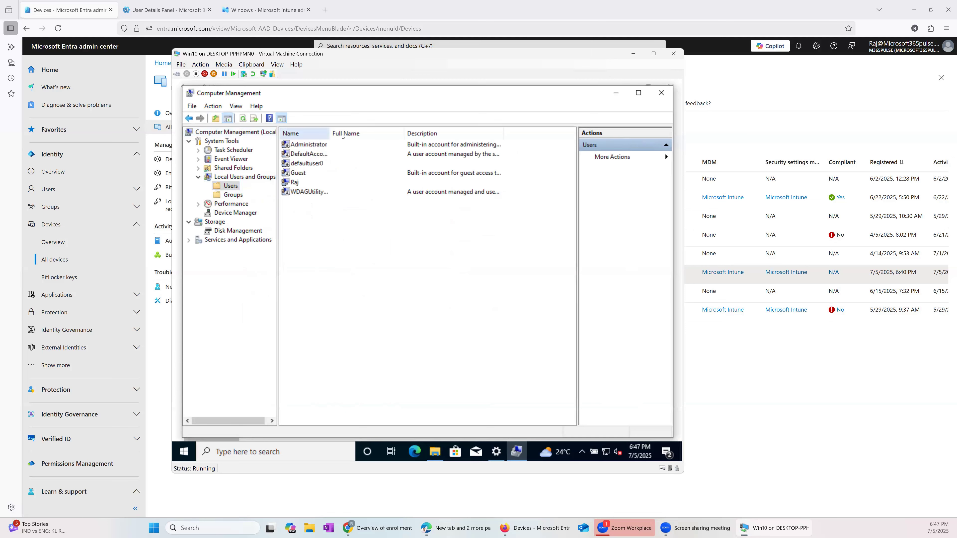
Try enabling Administrator with changed password options; after the refusal error, cancel the properties.
right_click(313, 147)
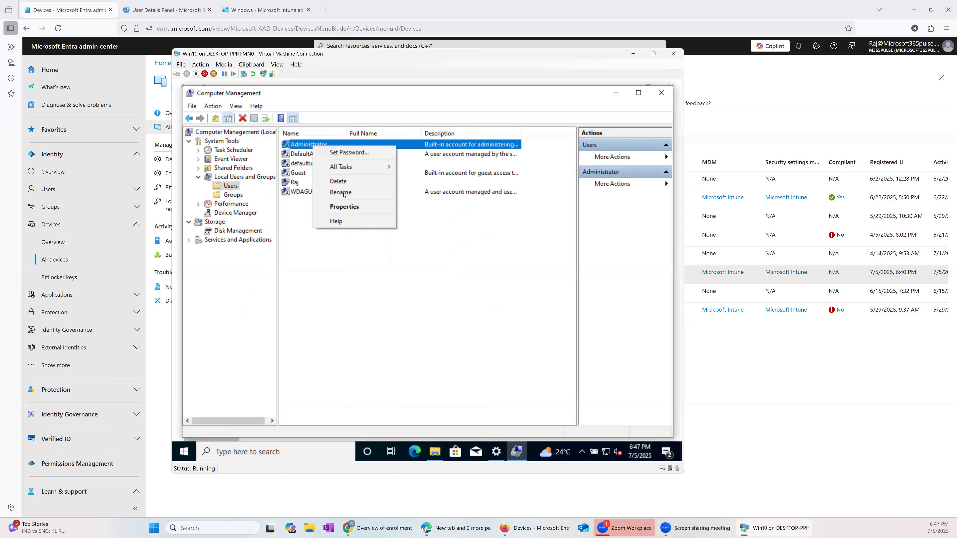
left_click(345, 207)
left_click(367, 288)
left_click(366, 278)
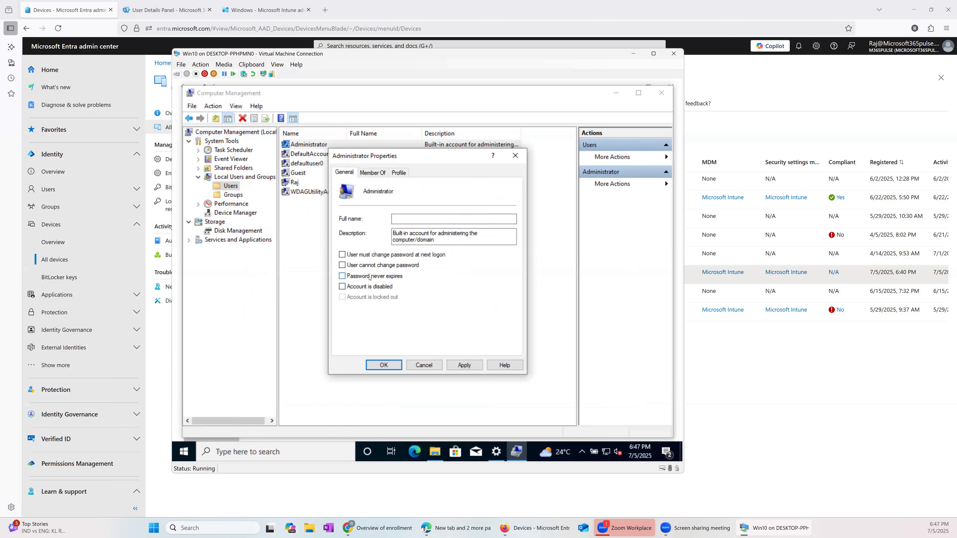
left_click(373, 266)
left_click(475, 368)
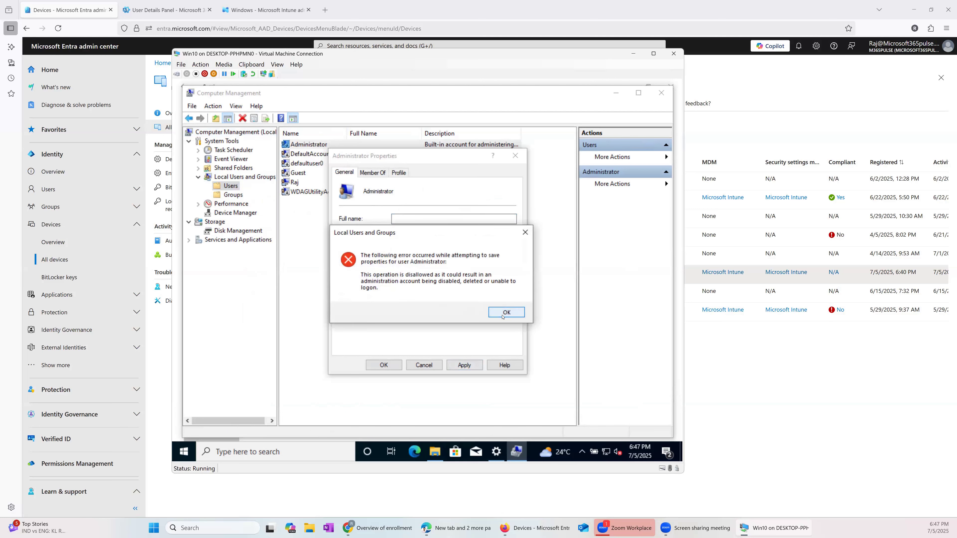
left_click(504, 315)
left_click(425, 368)
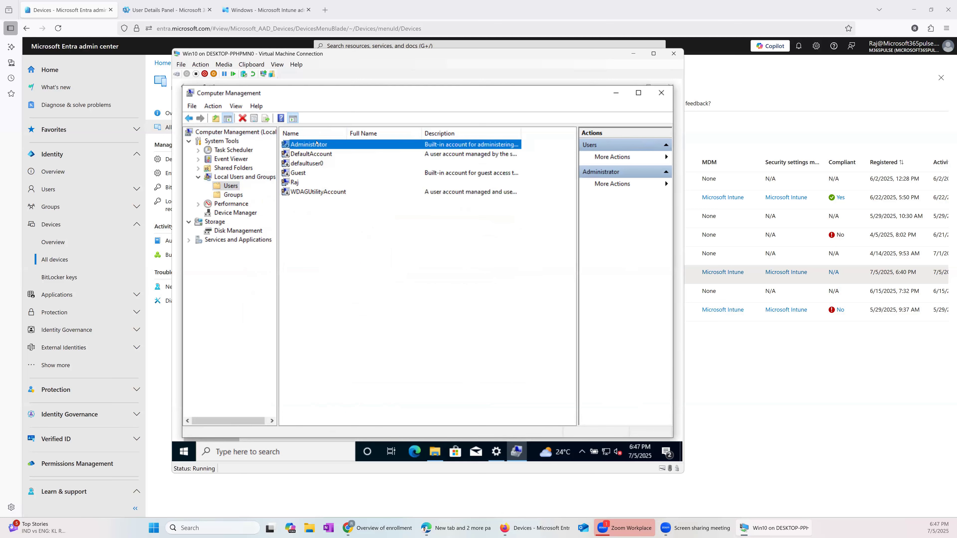
Create local user Admin2 with a confirmed password, no forced change, and a never-expiring password.
right_click(320, 227)
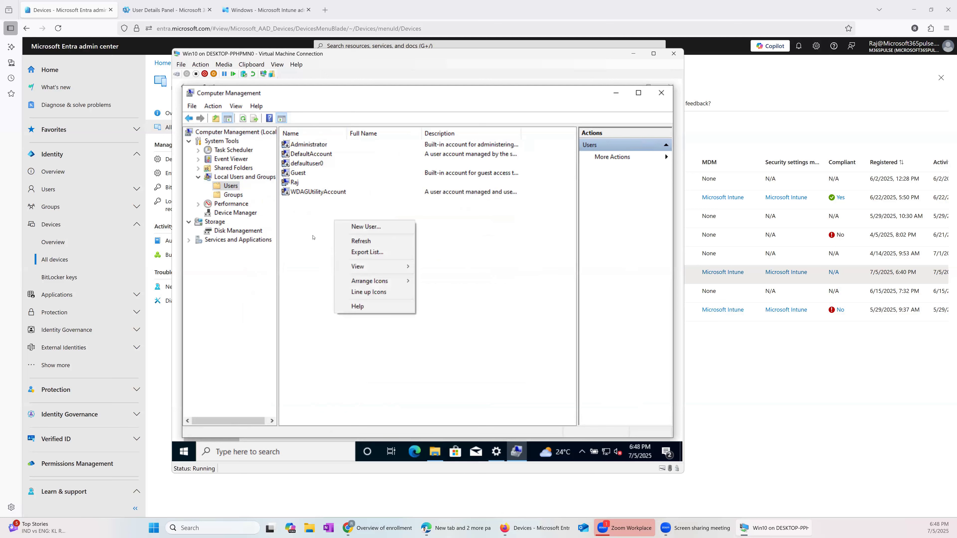
right_click(288, 212)
left_click(308, 217)
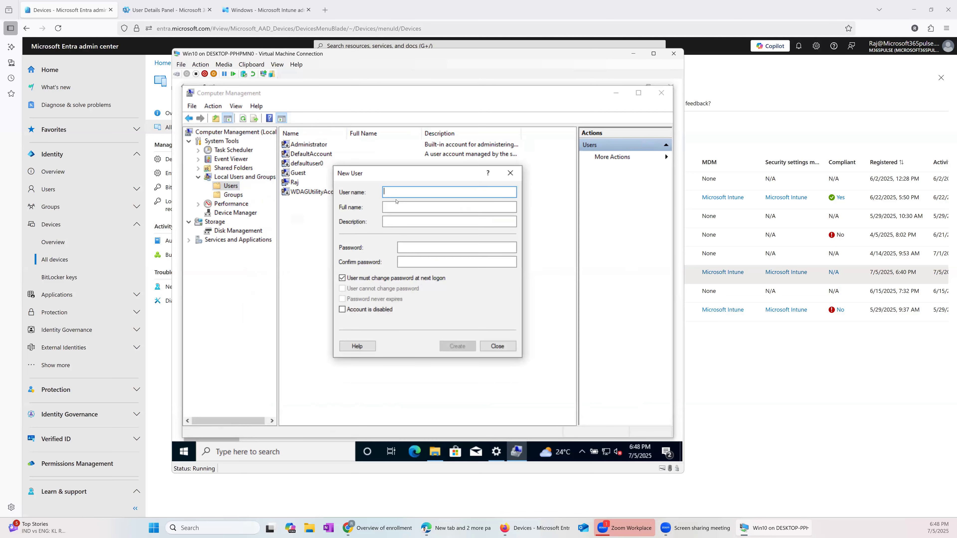
type("Admin2")
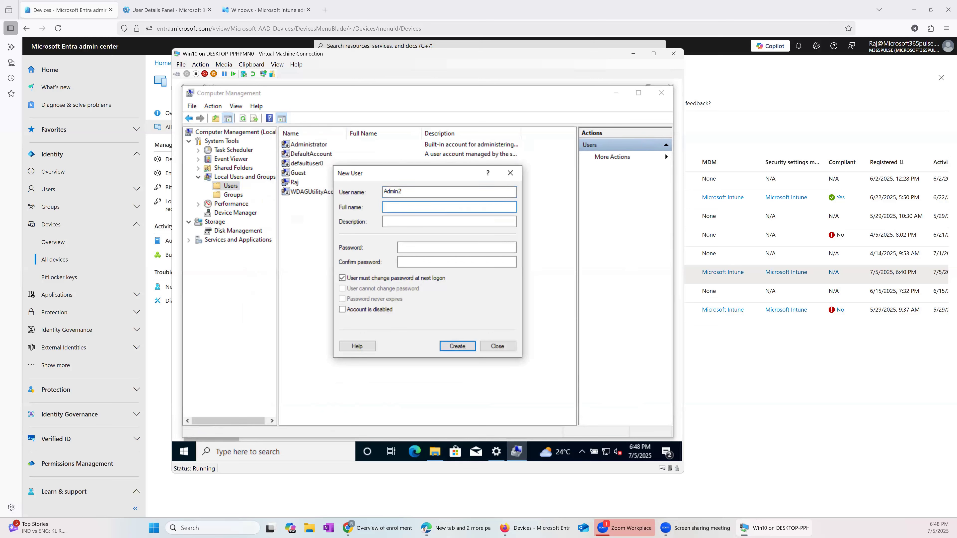
key("Tab")
key("Tab")
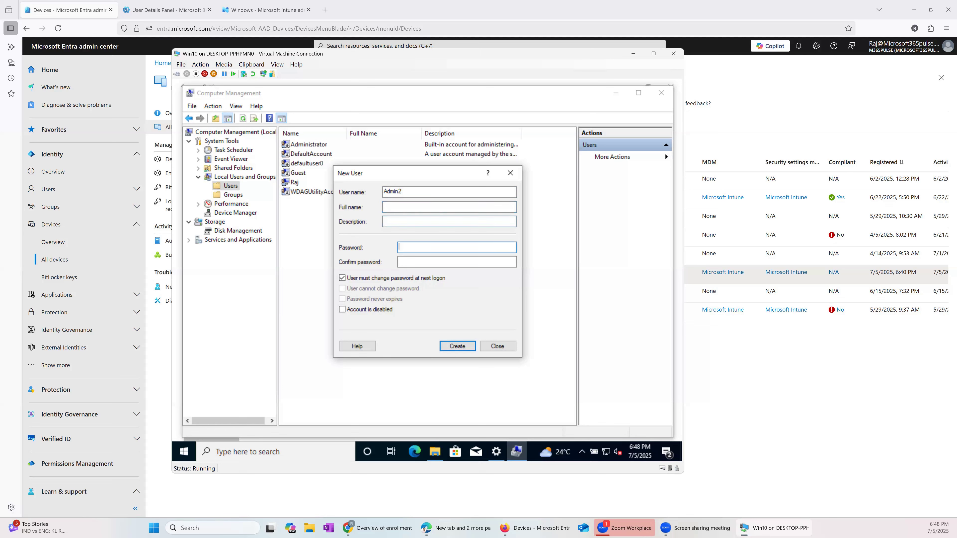
type("••••••••••••")
key("Tab")
type("••••••••••")
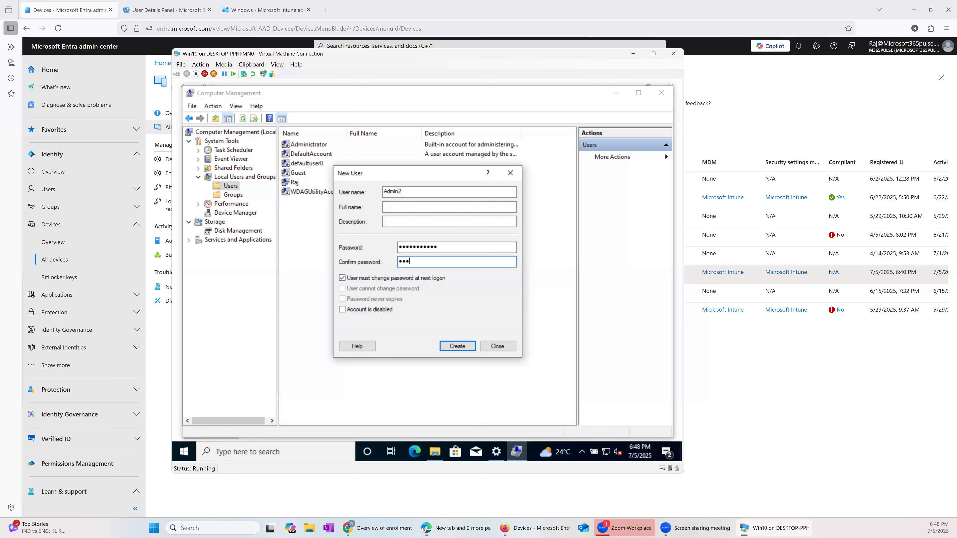
type("••")
left_click(384, 279)
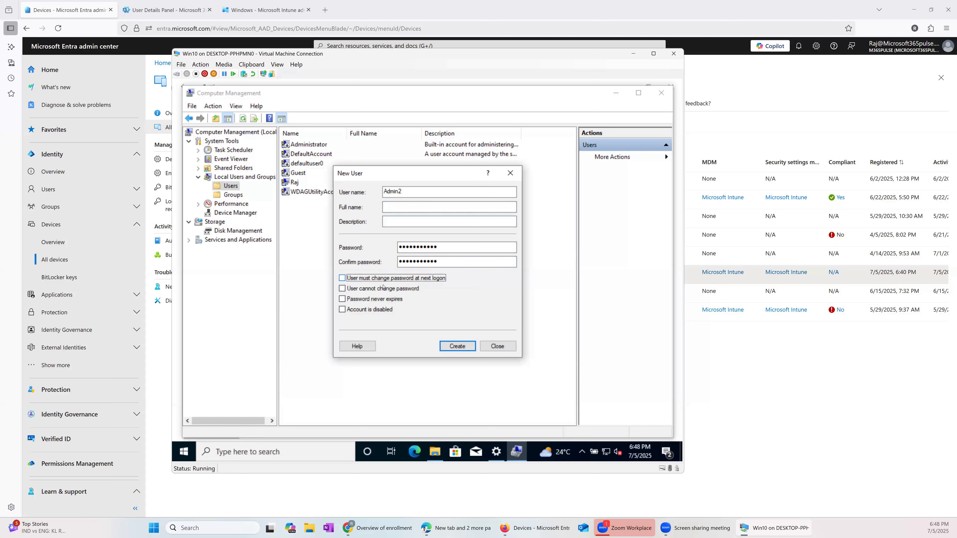
left_click(383, 289)
key("Tab")
left_click(457, 344)
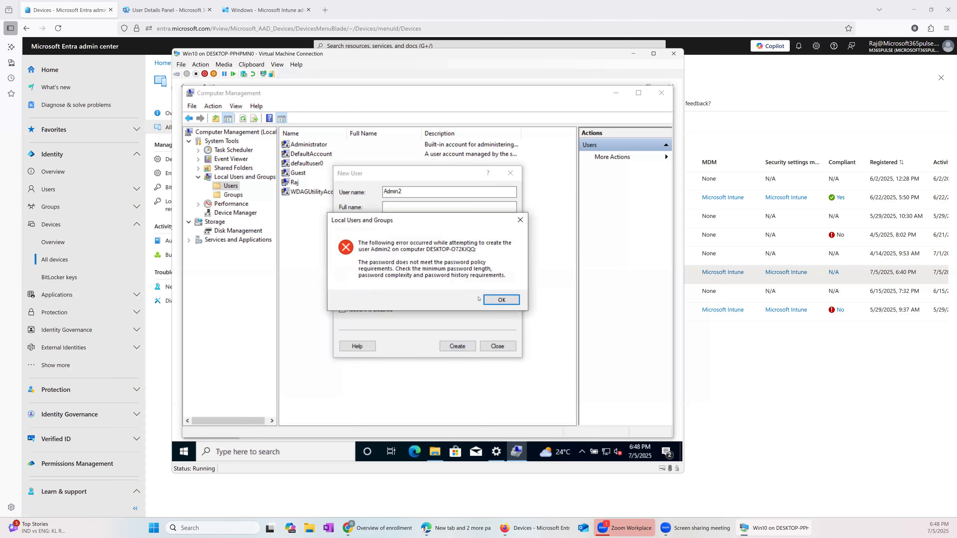
Dismiss the password policy error, cancel the new user, and close Computer Management, Explorer and Settings.
left_click(502, 300)
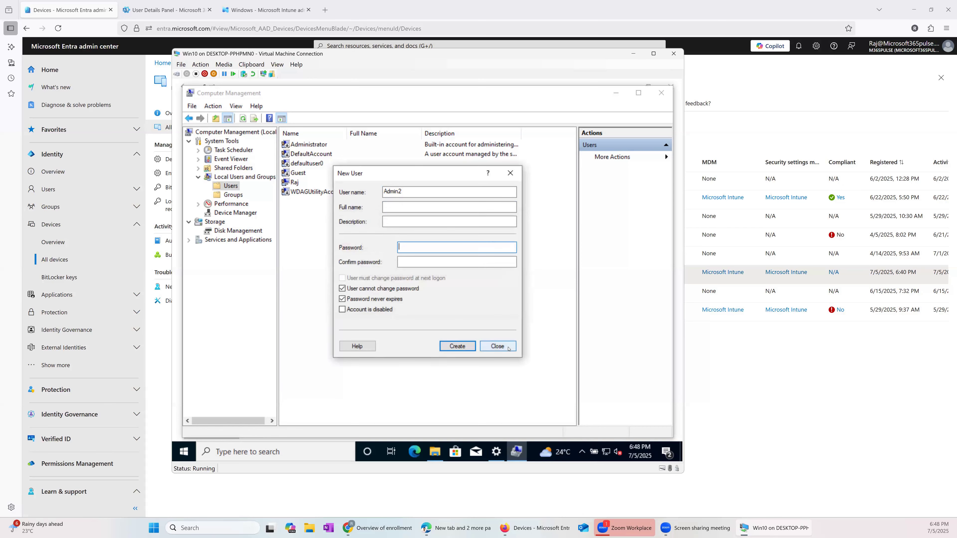
left_click(508, 349)
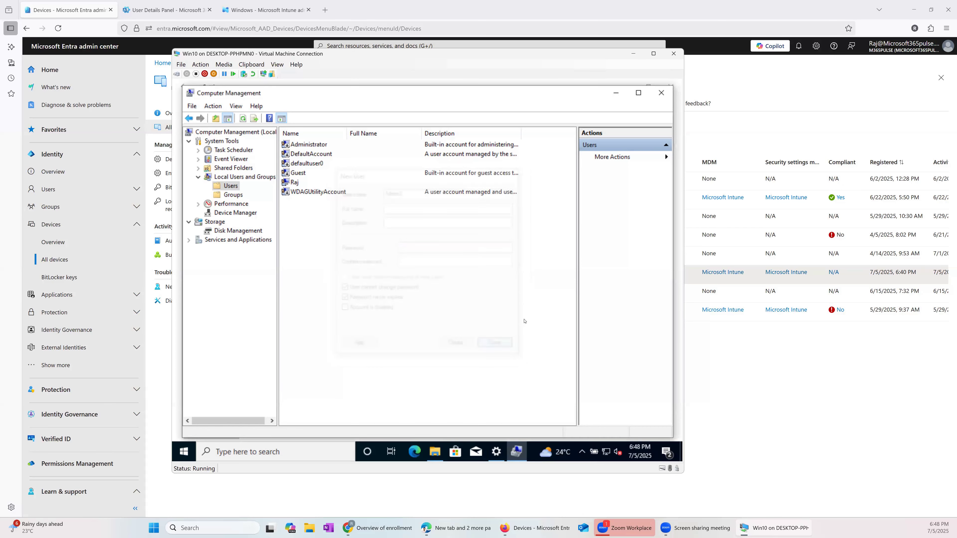
left_click(661, 94)
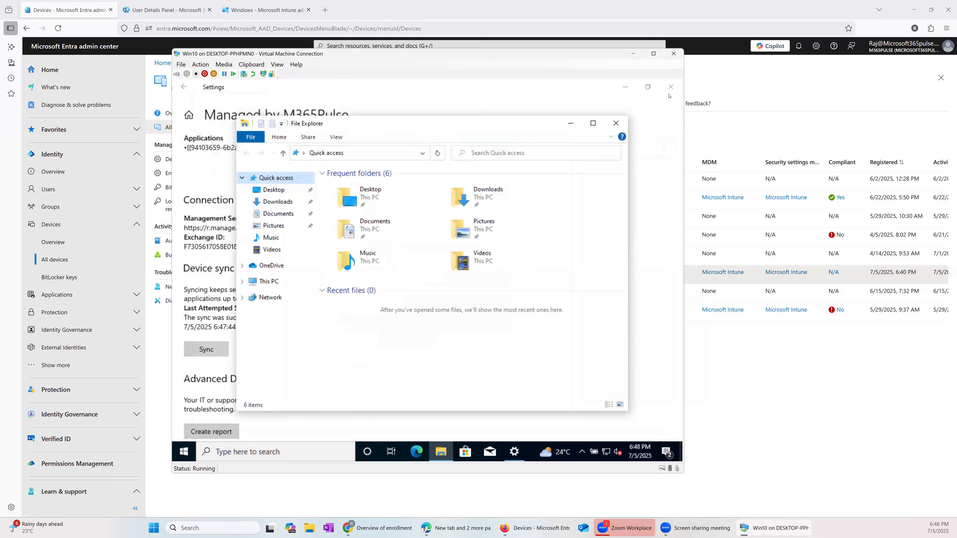
left_click(616, 123)
left_click(671, 86)
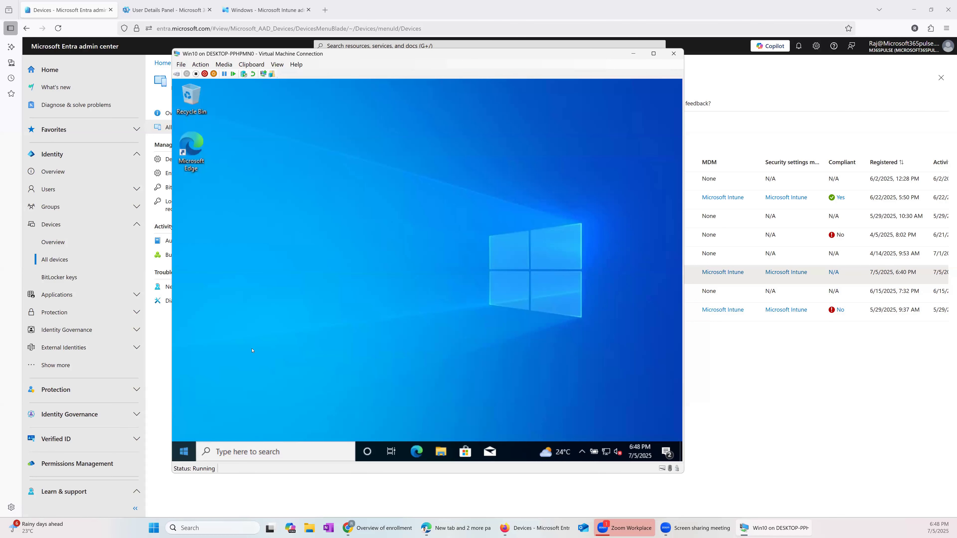
Refresh Intune's Windows devices, check DESKTOP-O72KJQQ's primary user, then go back to Entra.
left_click(79, 11)
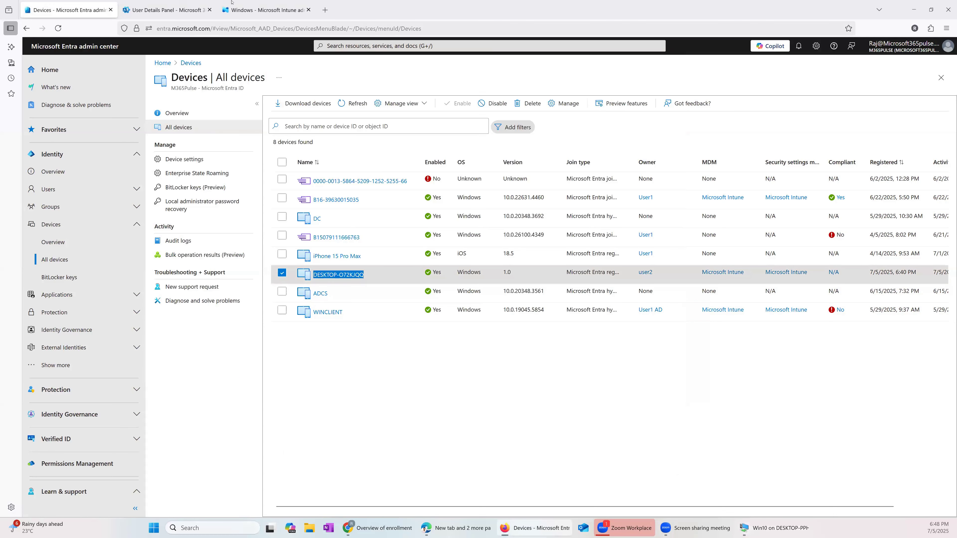
left_click(266, 10)
left_click(289, 116)
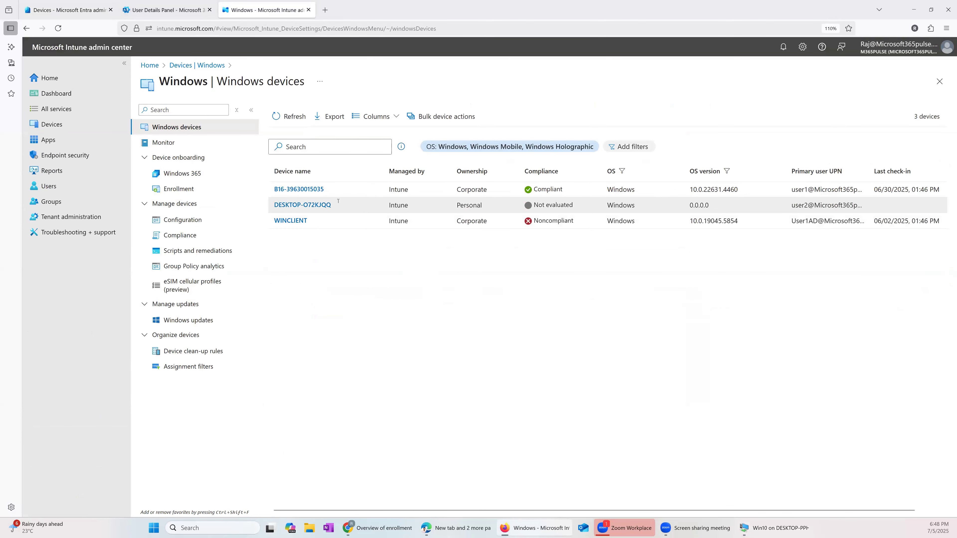
left_click_drag(787, 204, 820, 204)
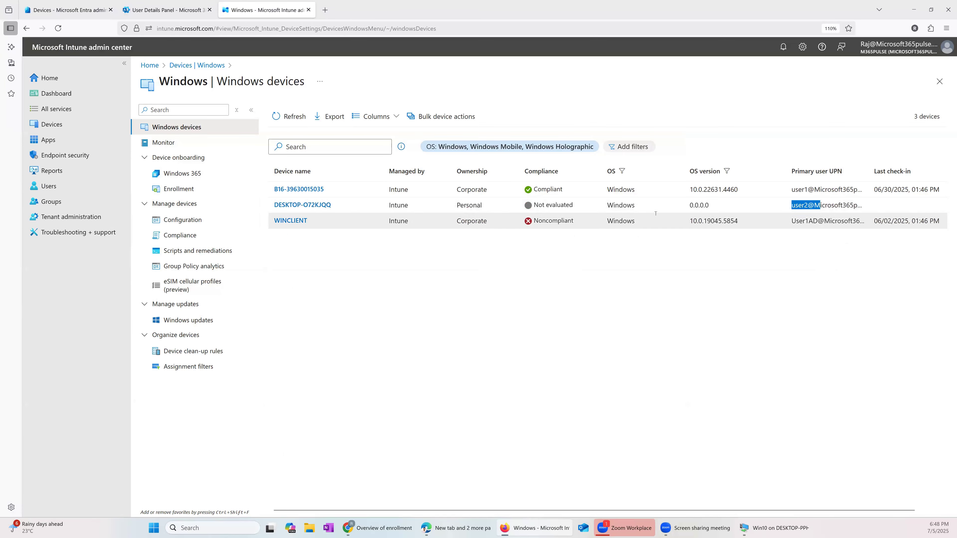
left_click(69, 9)
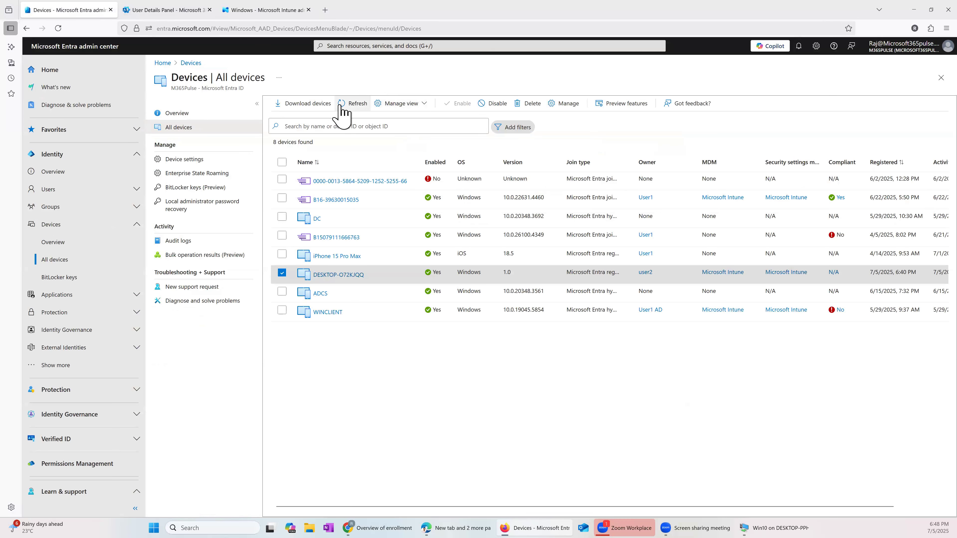
Refresh Entra's All devices, widen the Join type column, and switch to the Windows 10 VM.
left_click(344, 107)
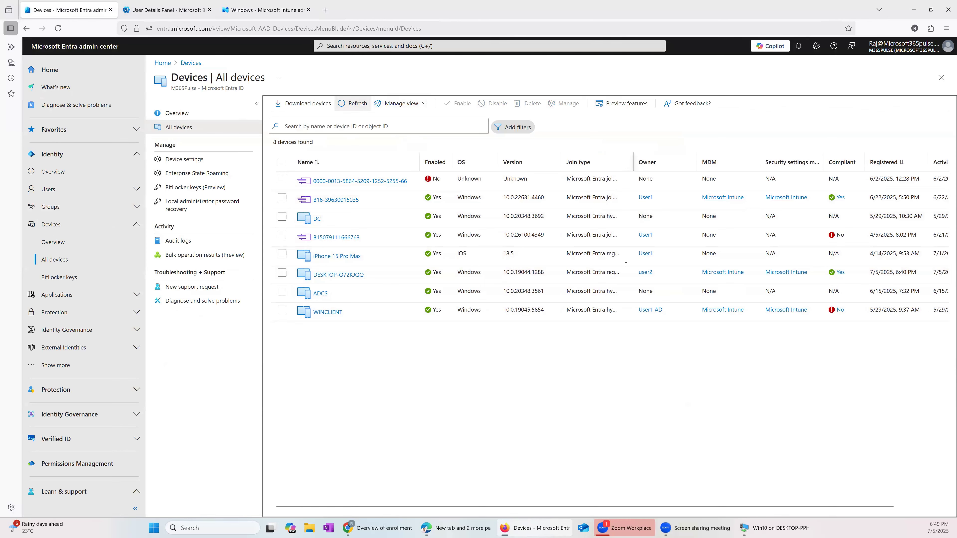
left_click_drag(636, 272, 550, 272)
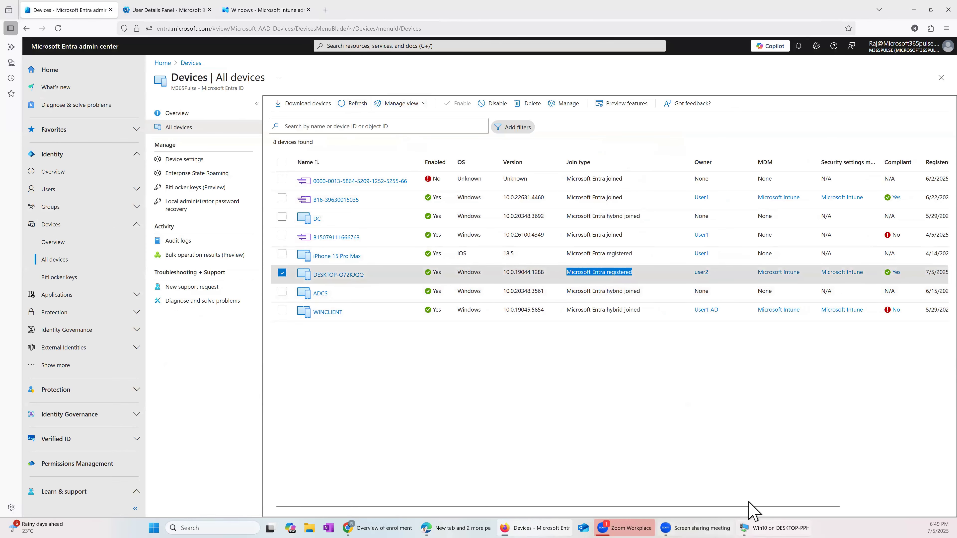
key("alt+Tab")
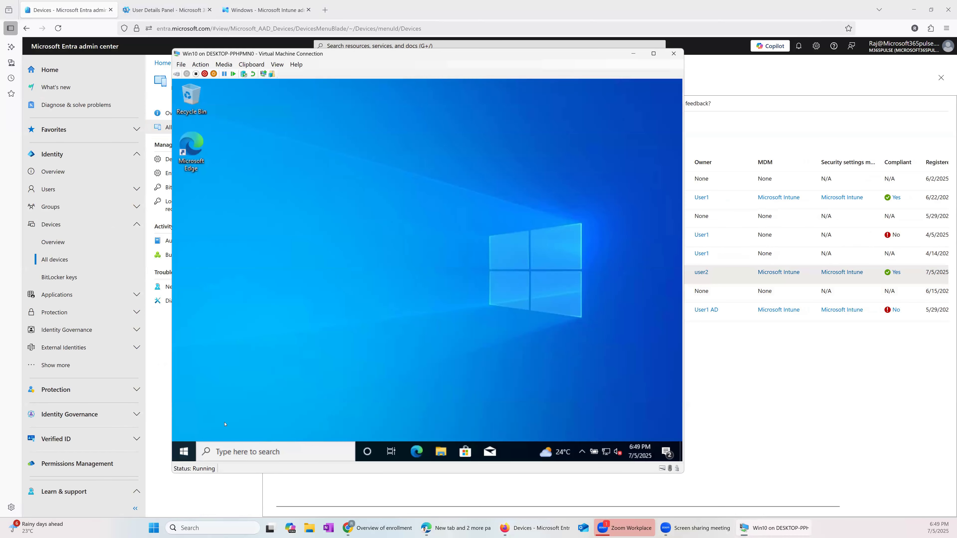
Sign out of the Windows 10 guest through the Start menu account icon and reach sign-in.
key("super")
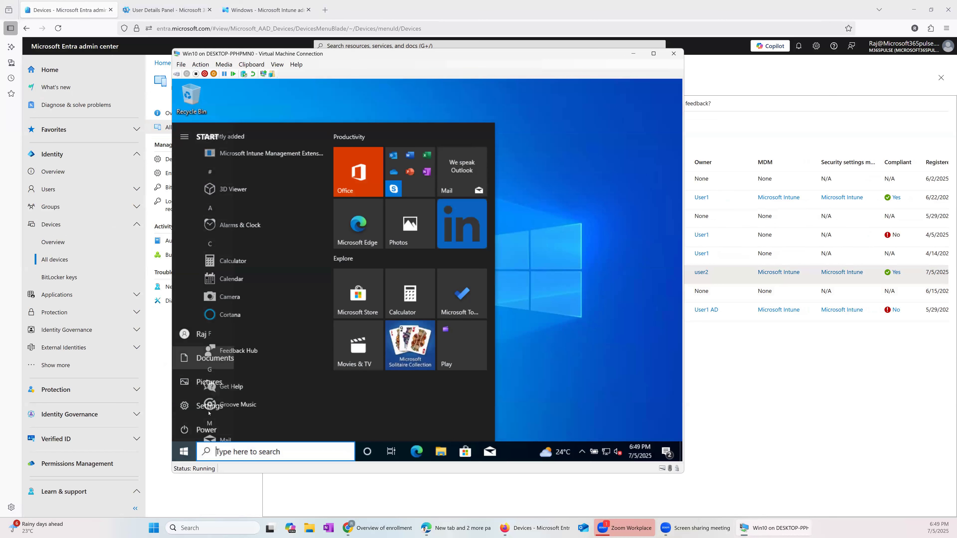
mouse_move(214, 412)
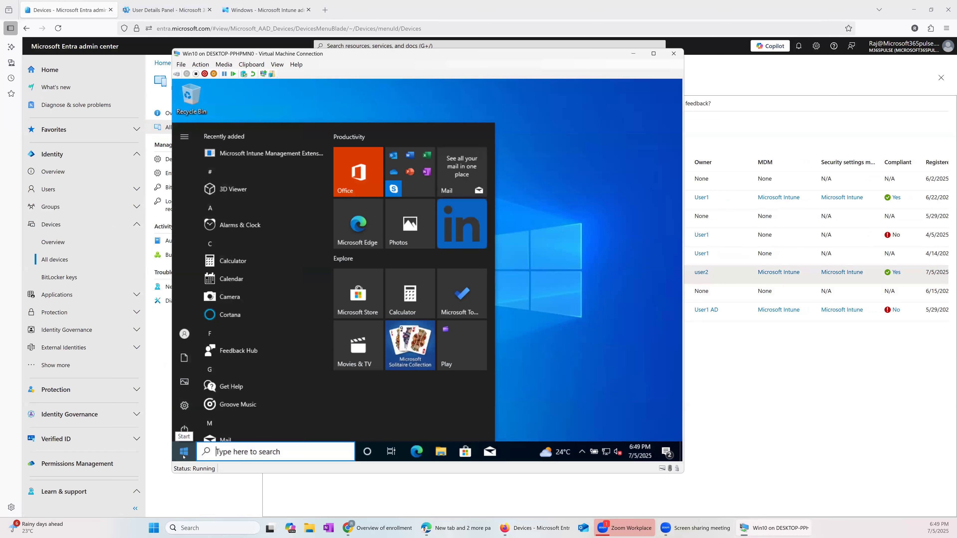
left_click(184, 457)
left_click(190, 334)
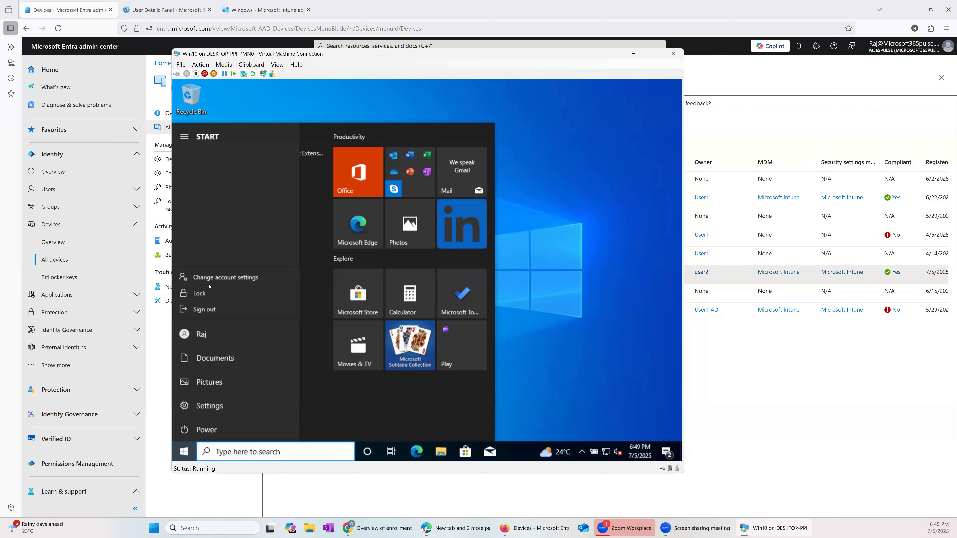
left_click(203, 310)
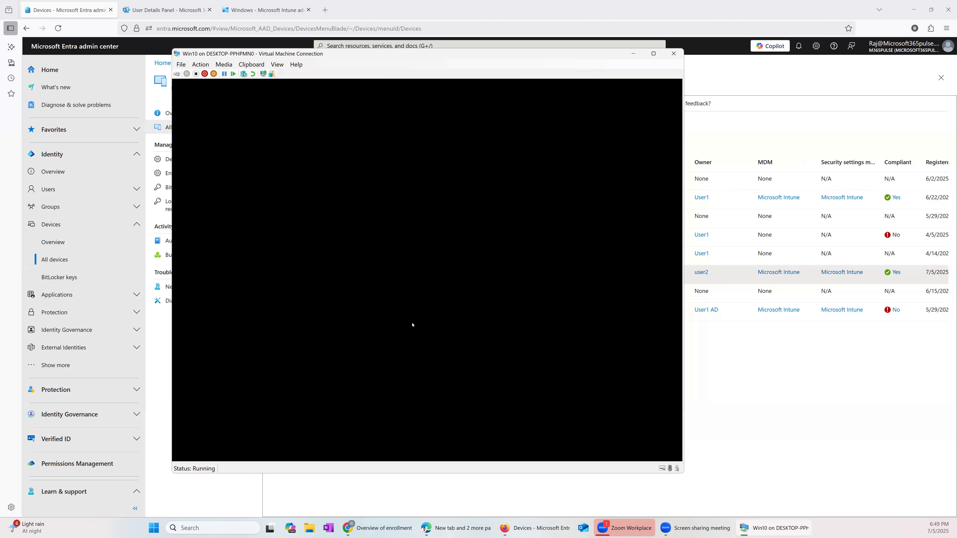
key("Return")
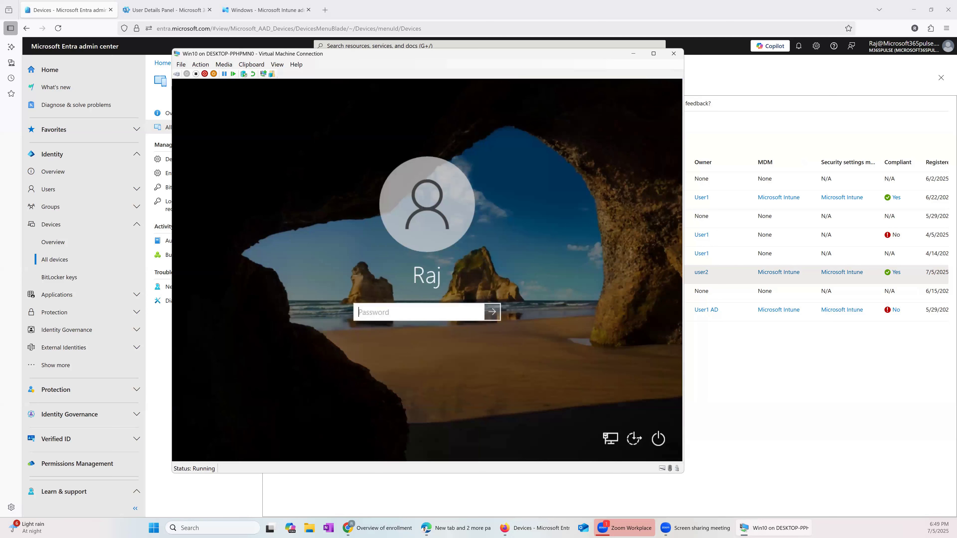
Sign in to the guest and try a new password, which the requirements check rejects.
type("***********")
key("Return")
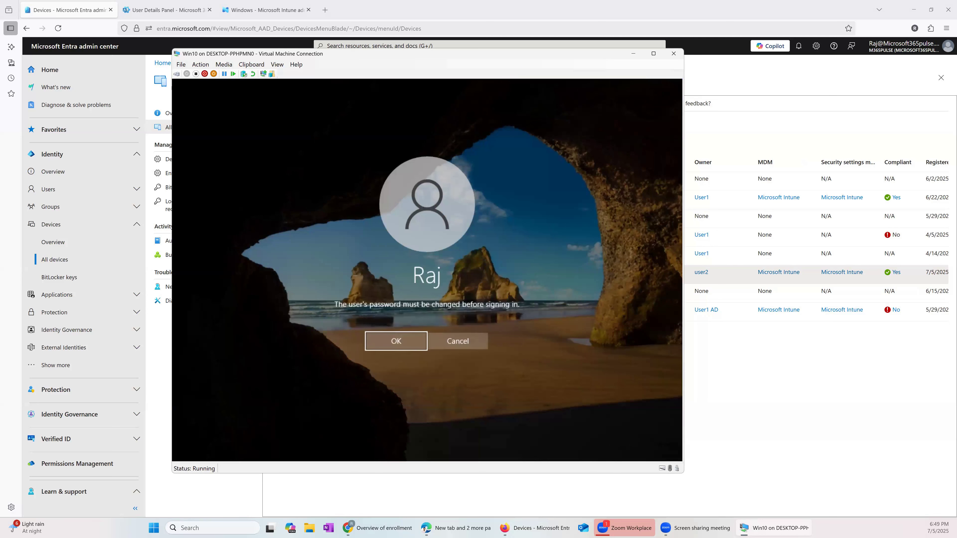
key("Return")
type("**********")
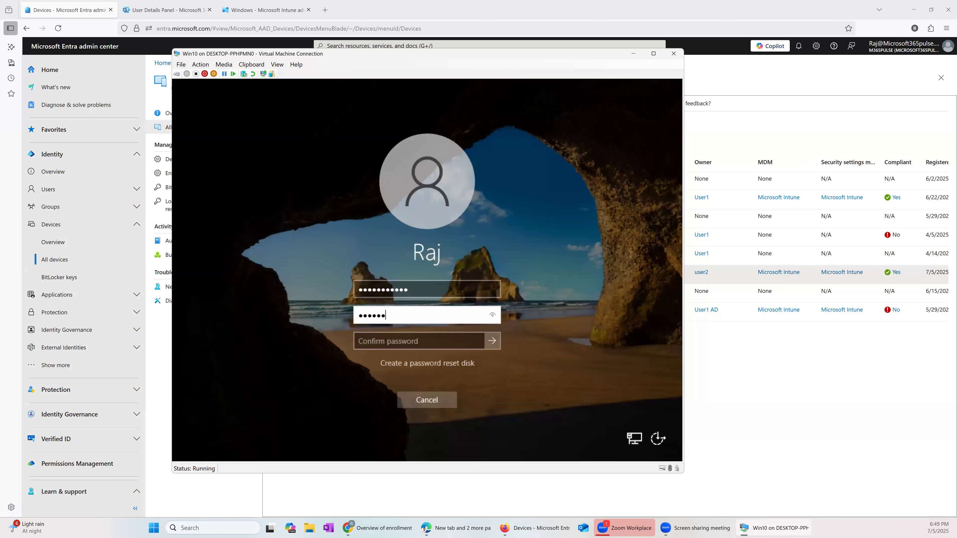
type("***")
key("Tab")
type("*")
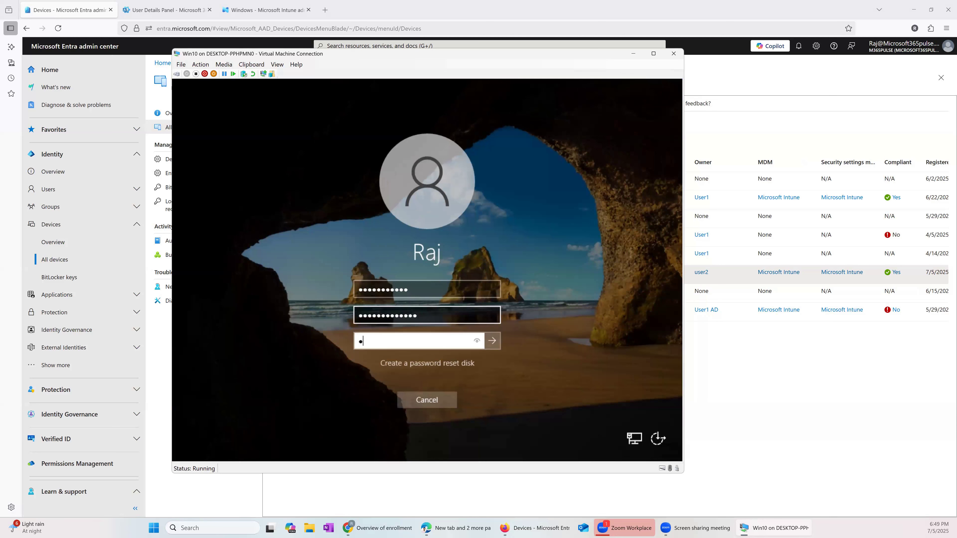
key("shift+Tab")
type("*****")
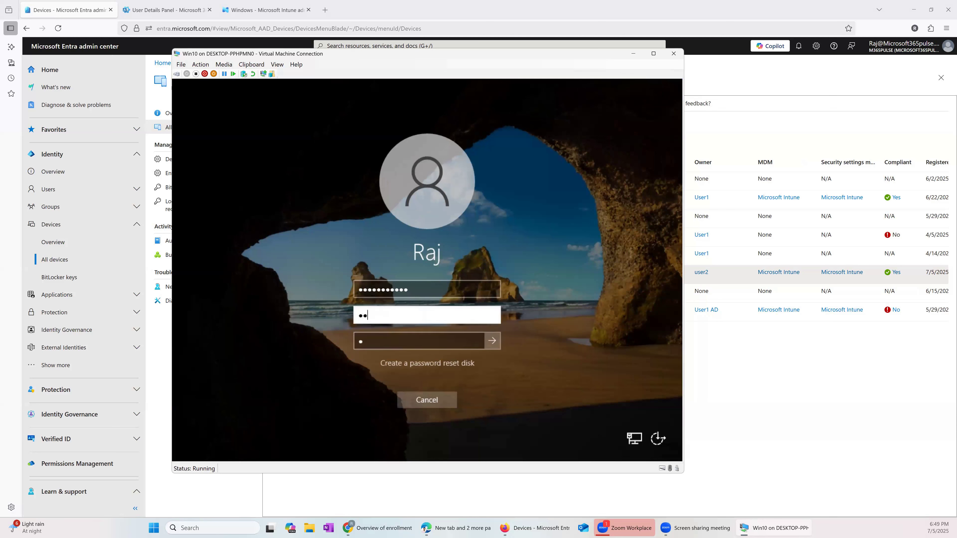
type("*****")
key("Tab")
type("********")
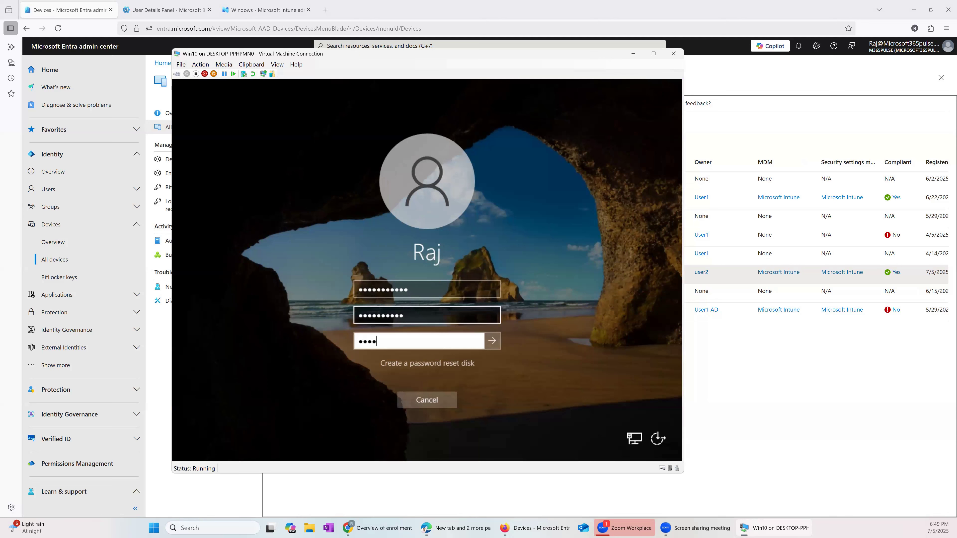
type("**")
key("Return")
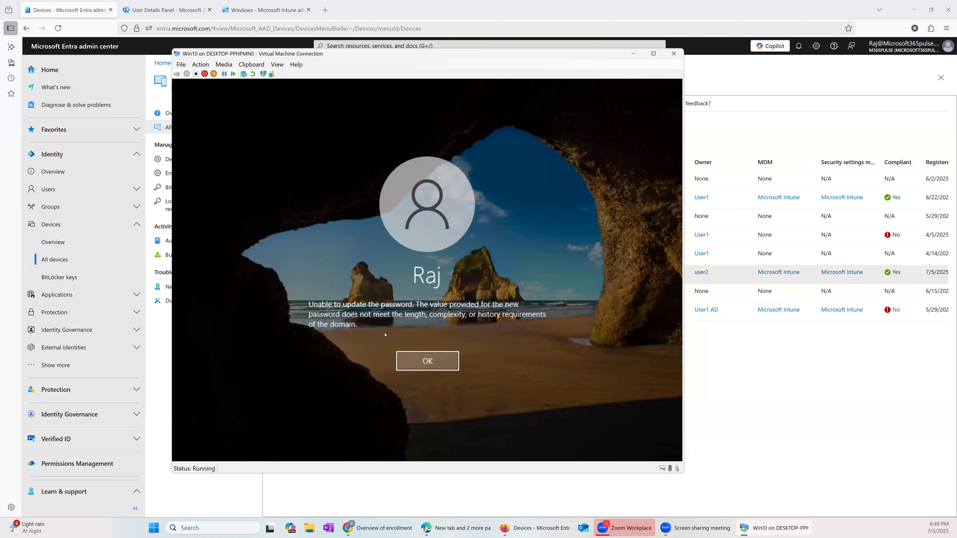
left_click(431, 363)
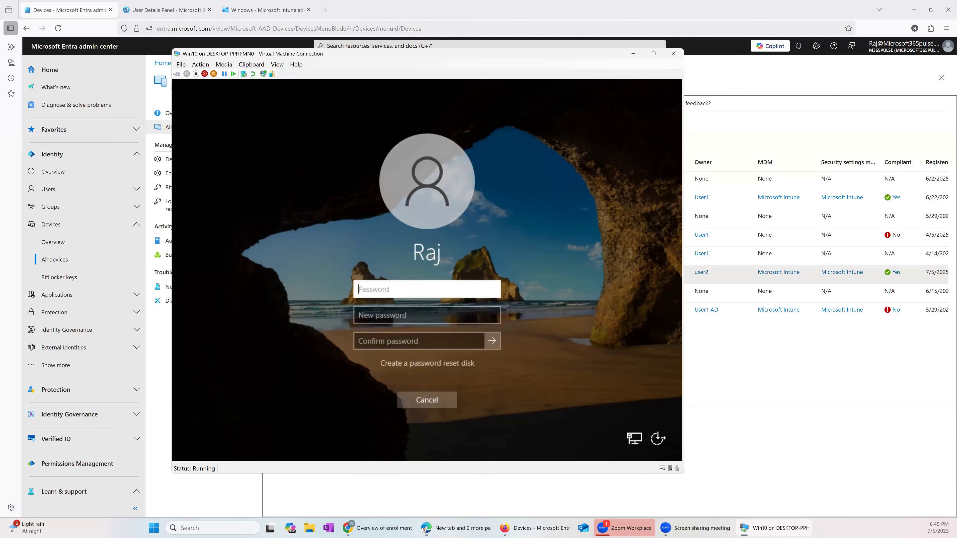
Re-enter the old password and a compliant new one, finish signing in, and return to the browser.
type("***********")
key("Tab")
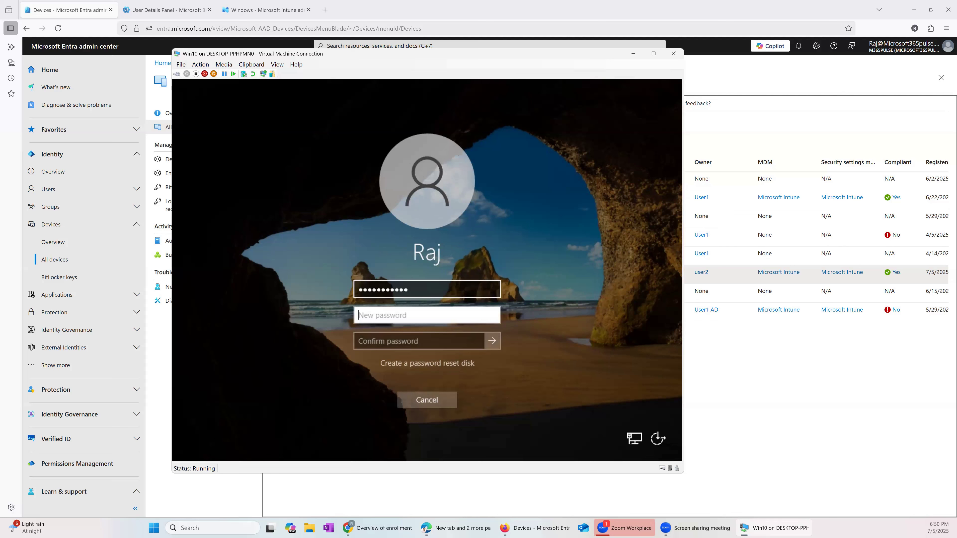
type("****")
key("ctrl+a")
type("*********")
key("BackSpace")
key("BackSpace")
key("BackSpace")
key("BackSpace")
key("BackSpace")
key("BackSpace")
key("BackSpace")
key("BackSpace")
key("BackSpace")
type("************")
key("ctrl+a")
type("**************")
key("Tab")
type("************")
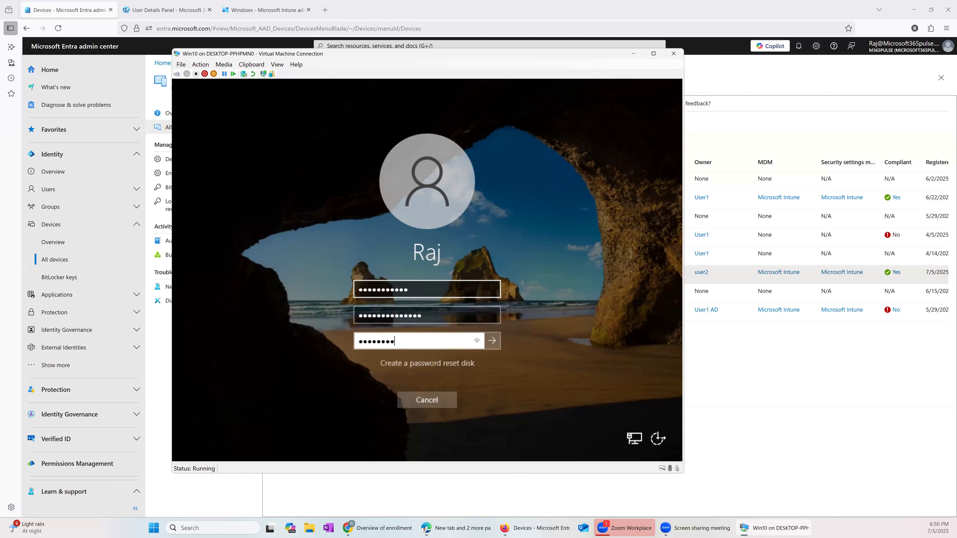
type("**")
key("Return")
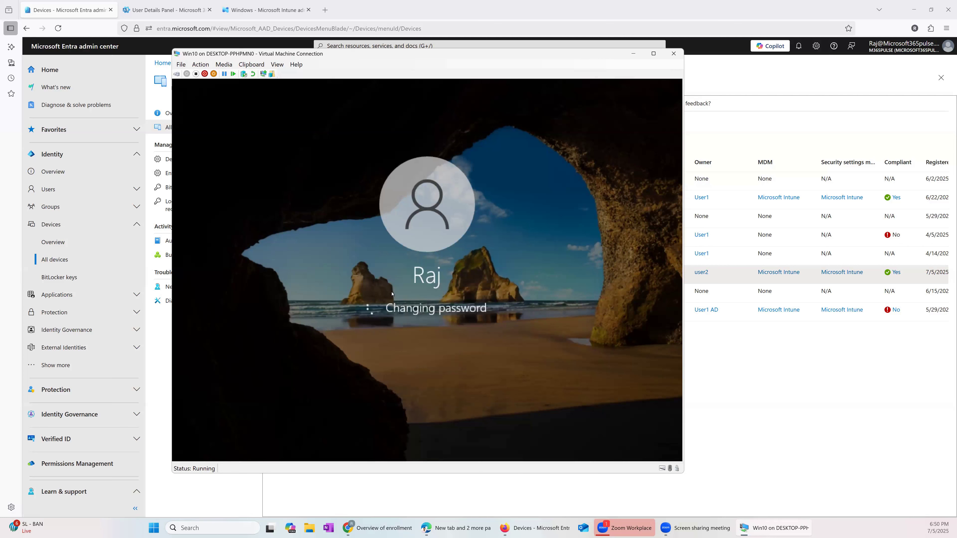
left_click(430, 334)
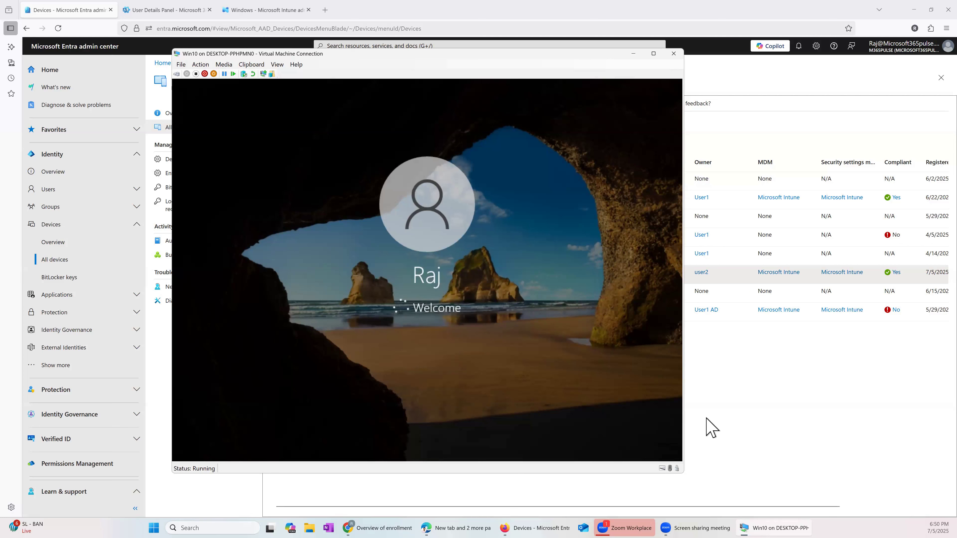
key("alt+Tab")
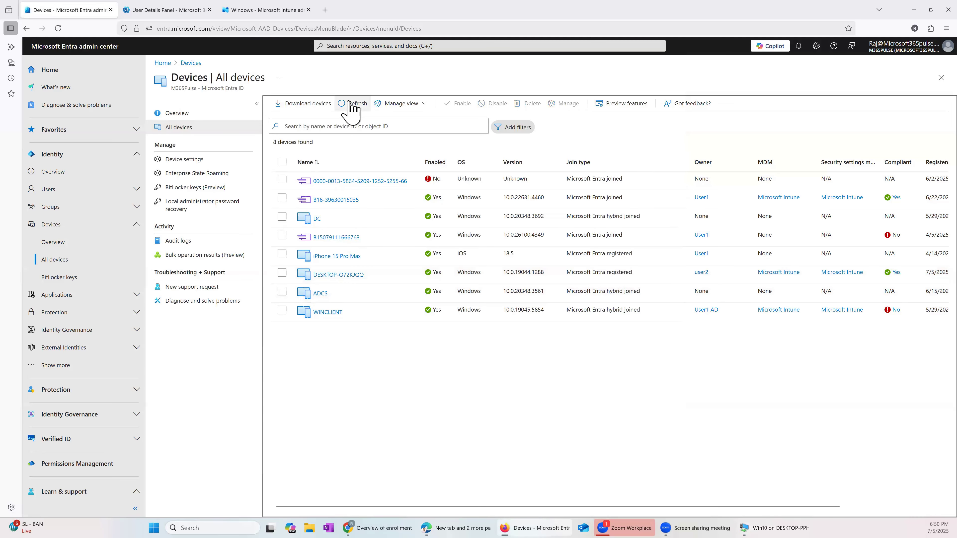
Refresh Entra's All devices to see DESKTOP-O72KJQQ compliant, then bring the Win10 VM forward.
left_click(348, 106)
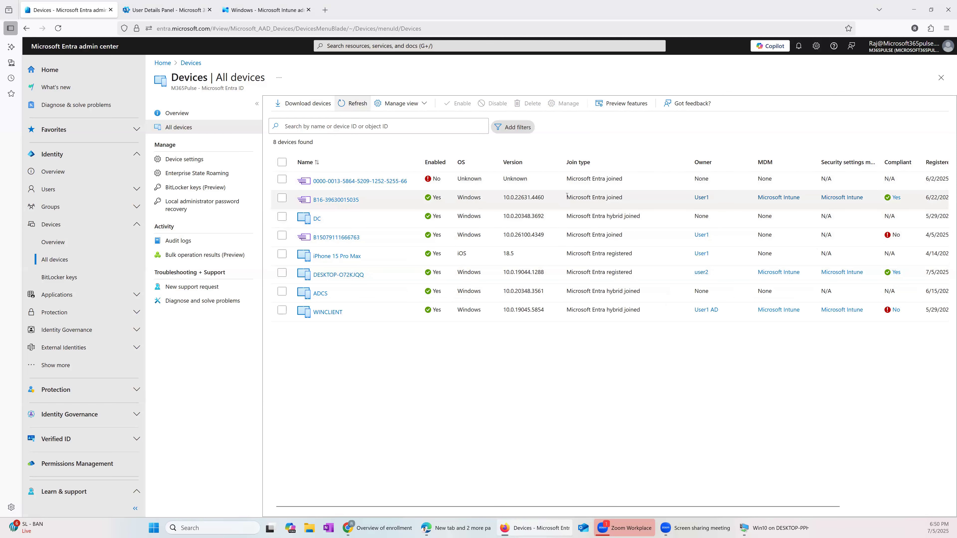
left_click(283, 198)
left_click(282, 199)
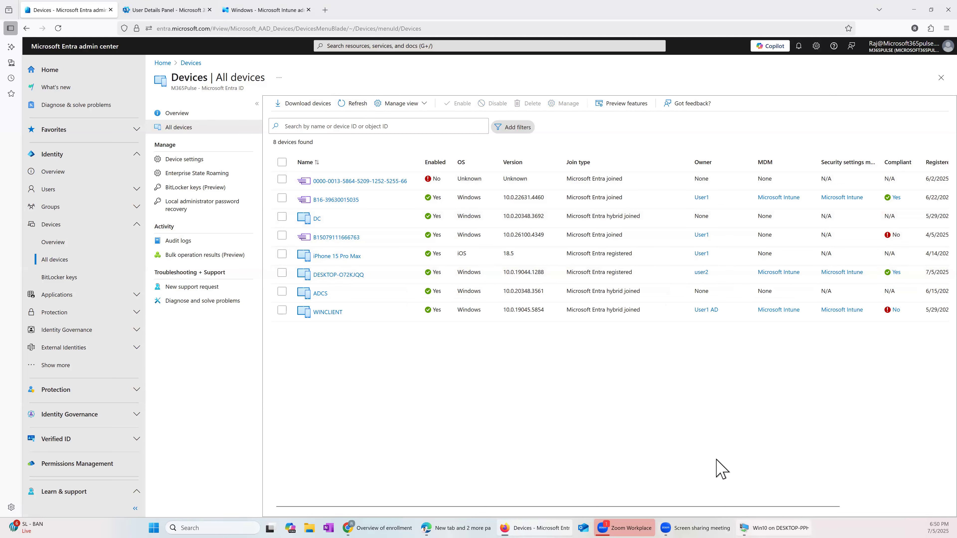
left_click(774, 528)
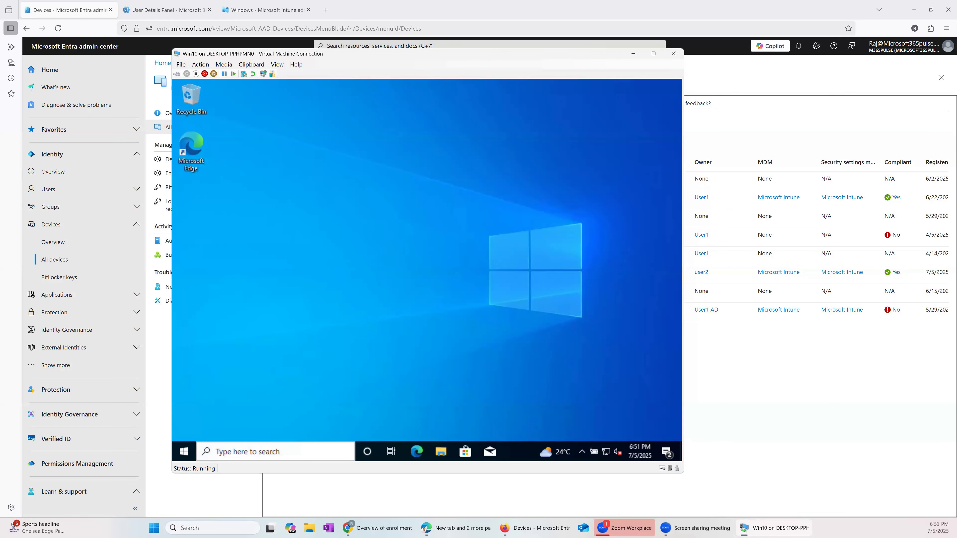
Launch Command Prompt in the VM via search 'cmd' and enter dsregcmd /status.
left_click(266, 453)
type("cmd")
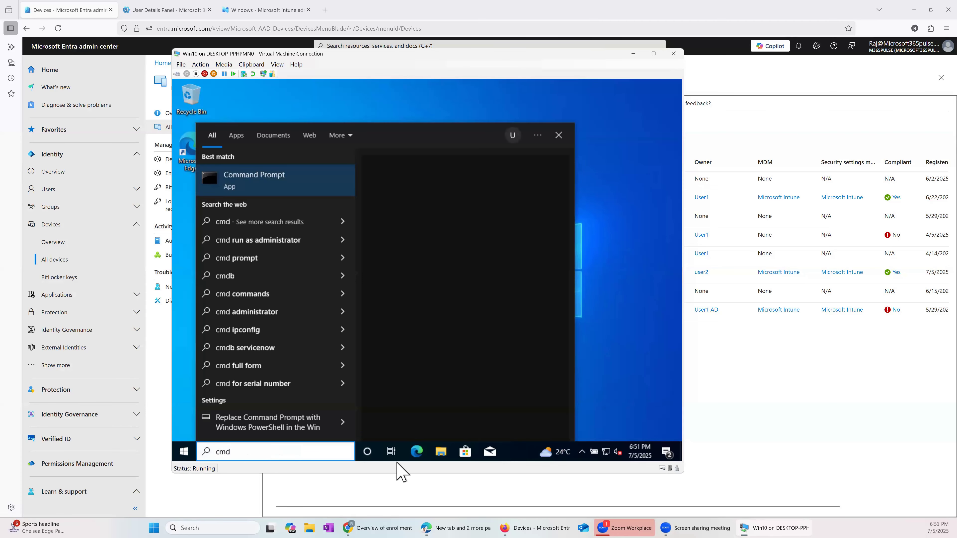
key("Return")
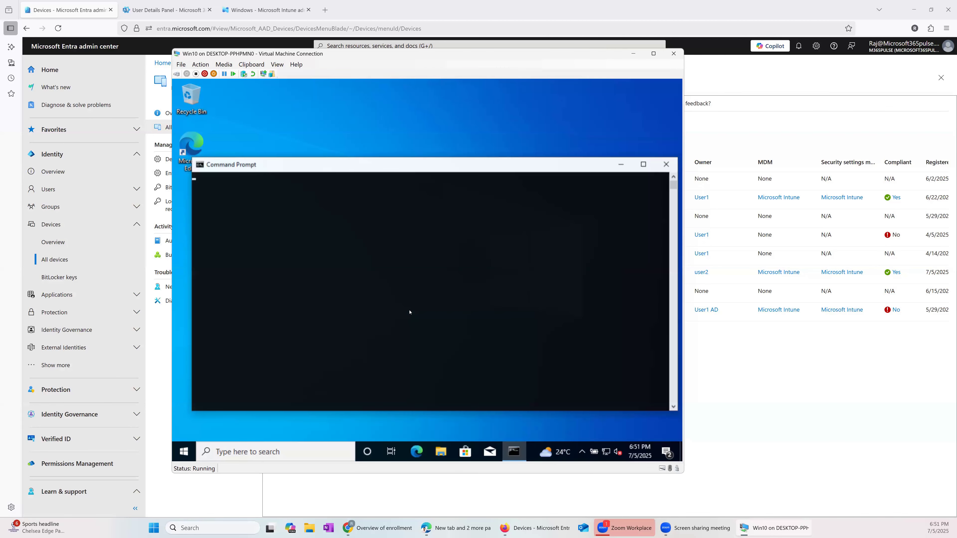
type("dsregc")
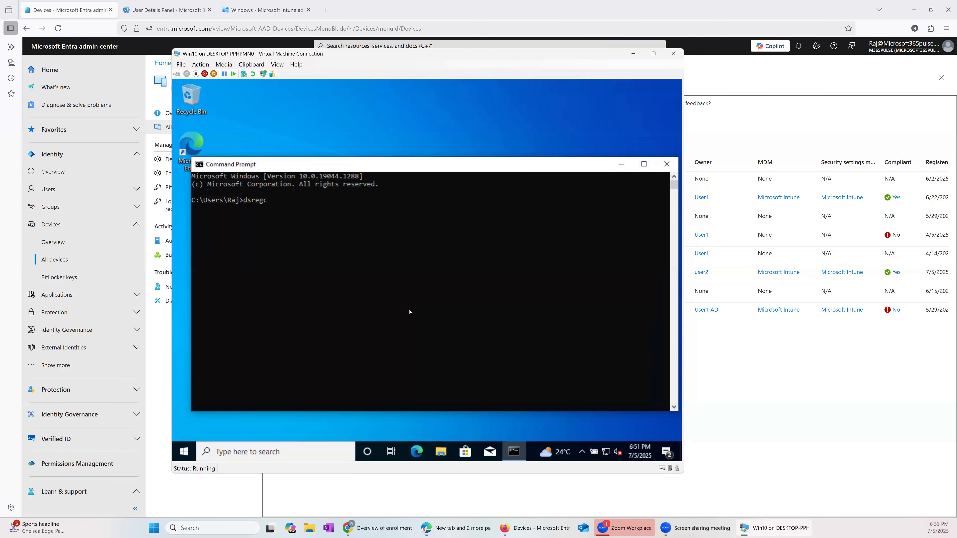
type("md /status")
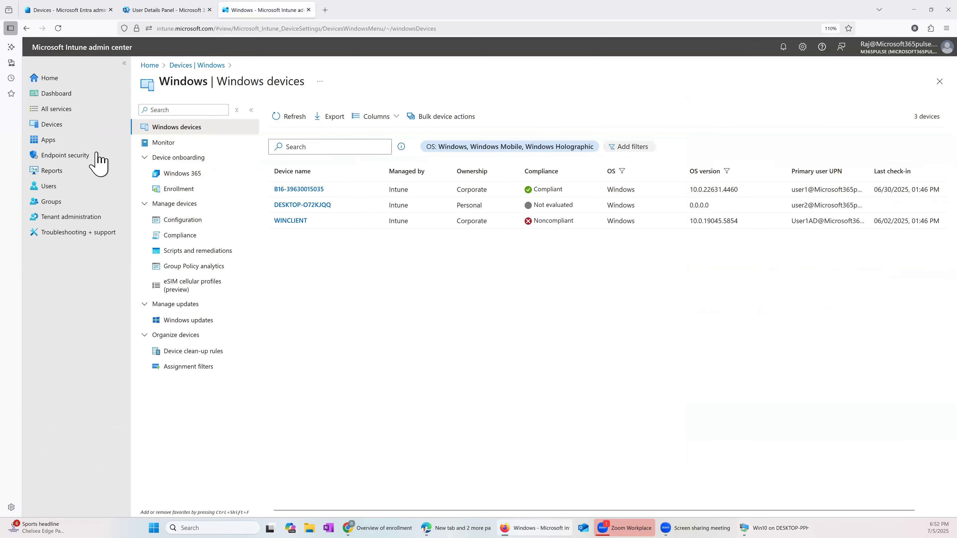
Go to Devices > Windows > Enrollment and scroll to the Windows Autopilot section.
left_click(69, 126)
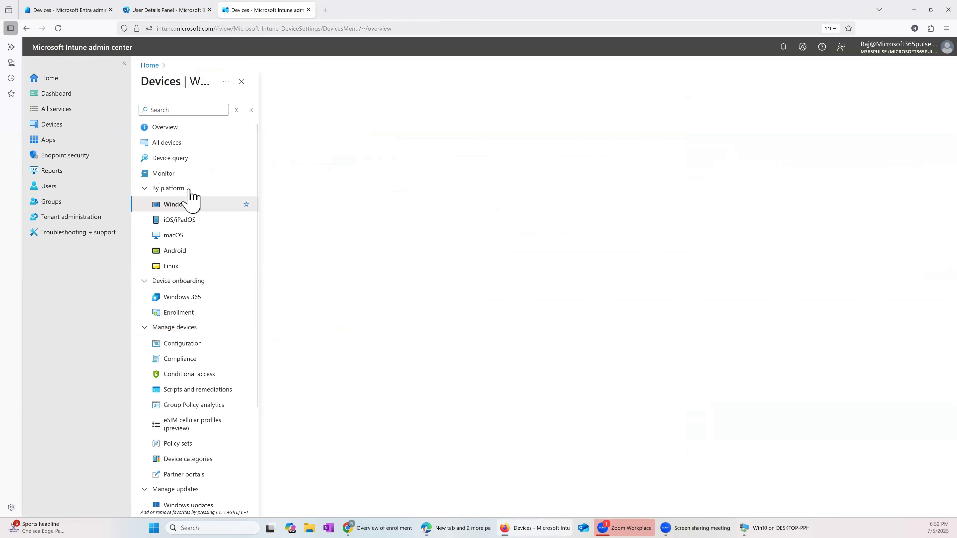
left_click(200, 193)
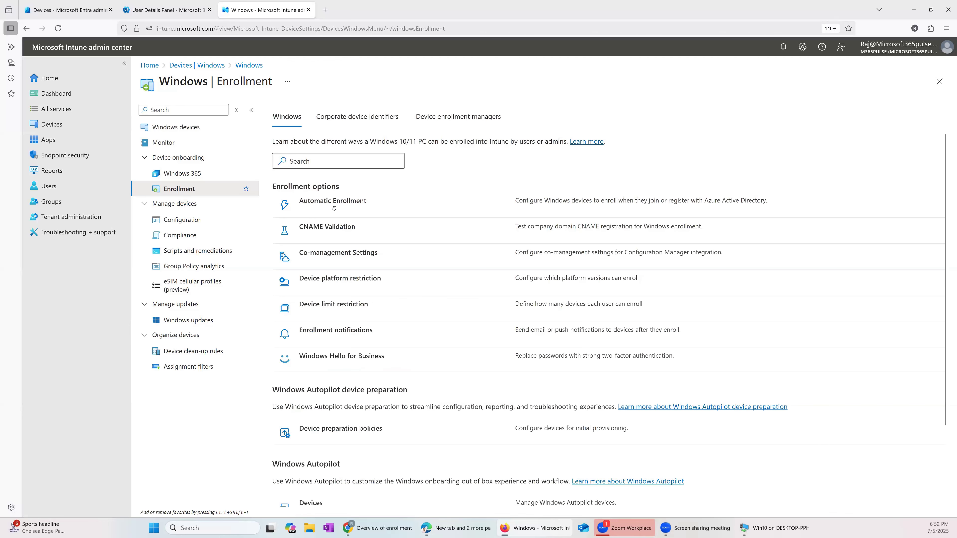
scroll(321, 341, "down", 1)
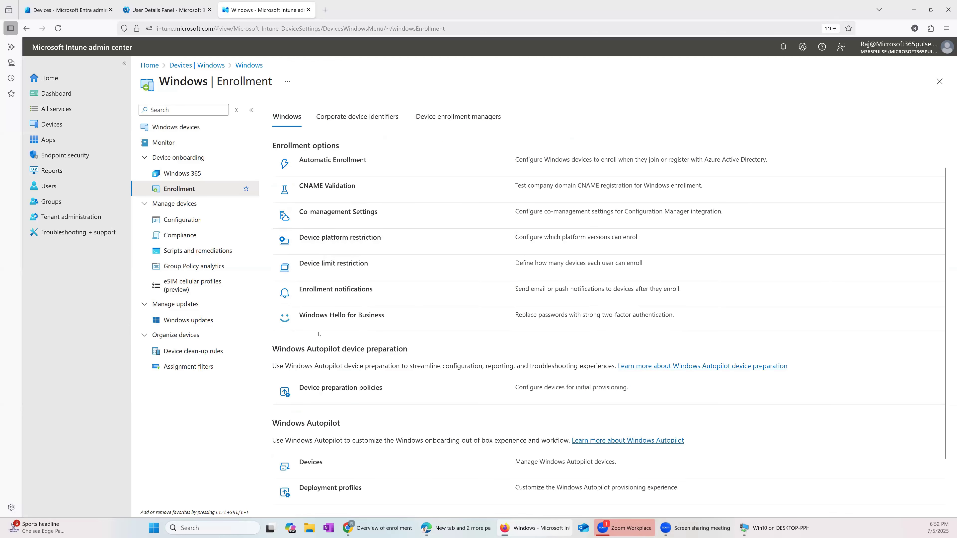
scroll(341, 376, "down", 1)
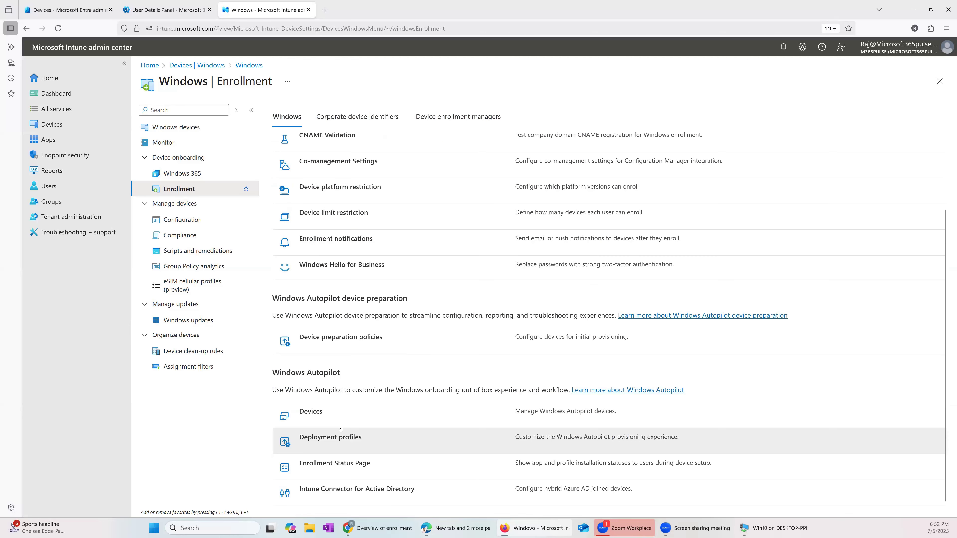
Inspect Autopilot Profile B16 properties: Convert all targeted devices enabled, assigned to All devices.
left_click(341, 447)
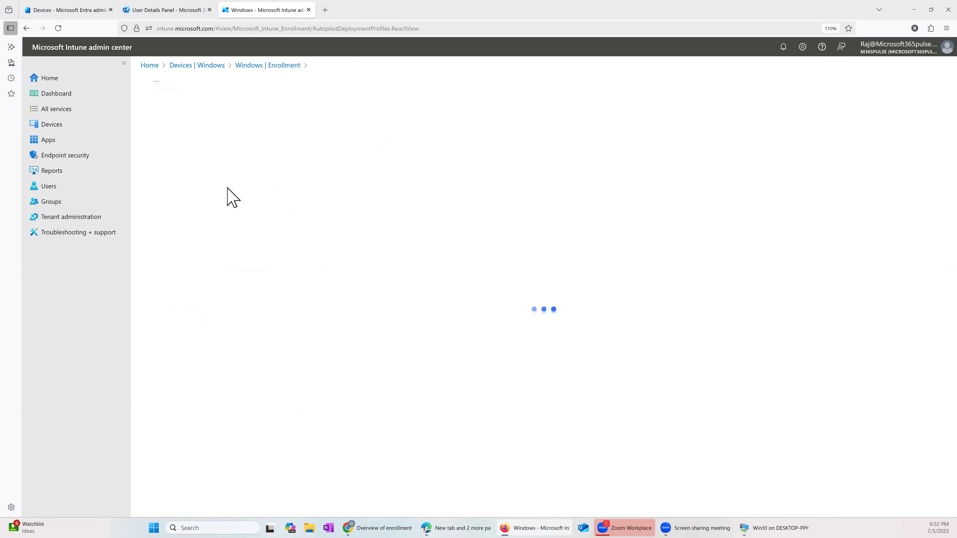
left_click(177, 178)
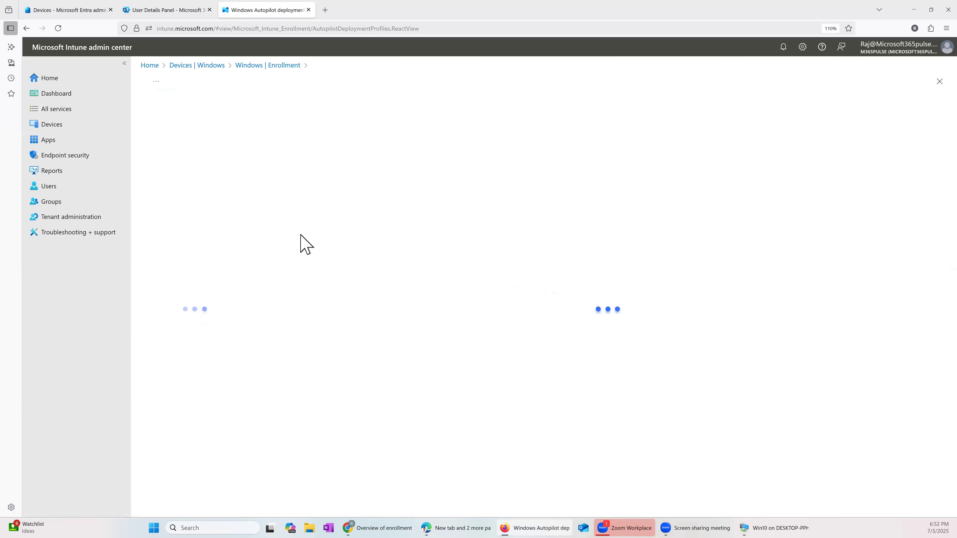
left_click(185, 161)
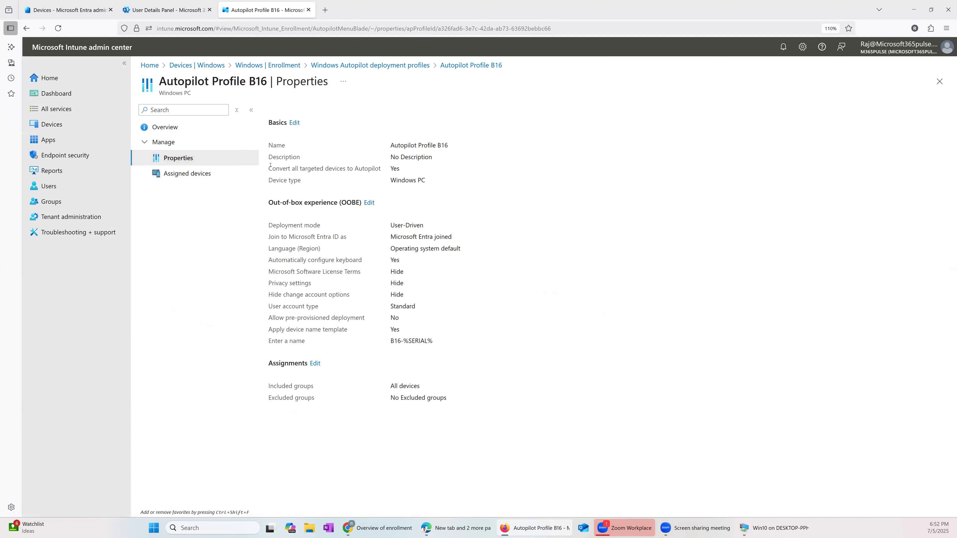
triple_click(418, 170)
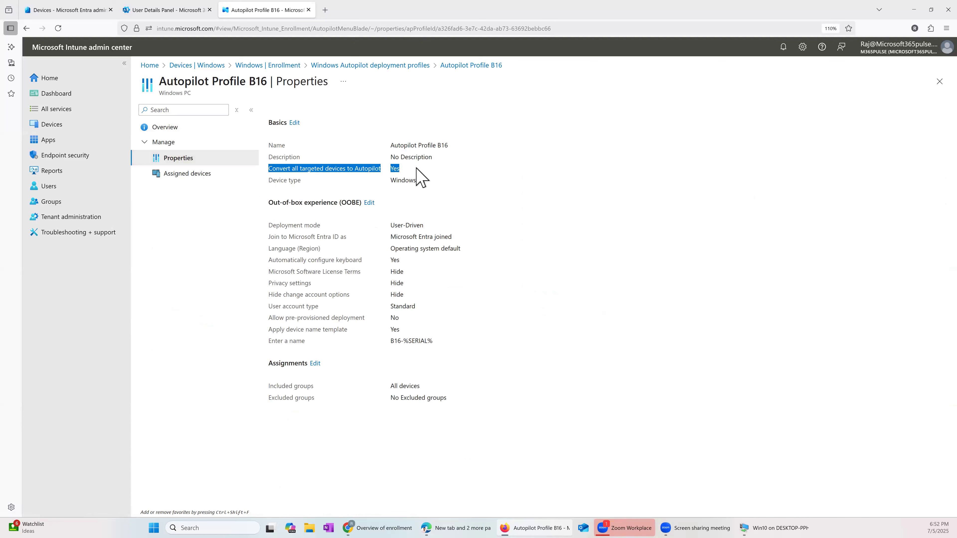
left_click(406, 173)
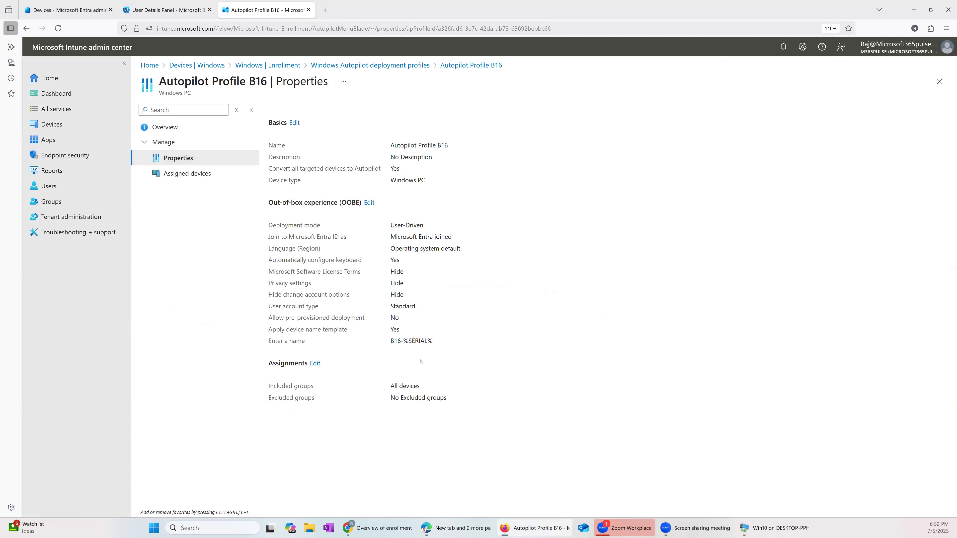
left_click_drag(389, 386, 416, 383)
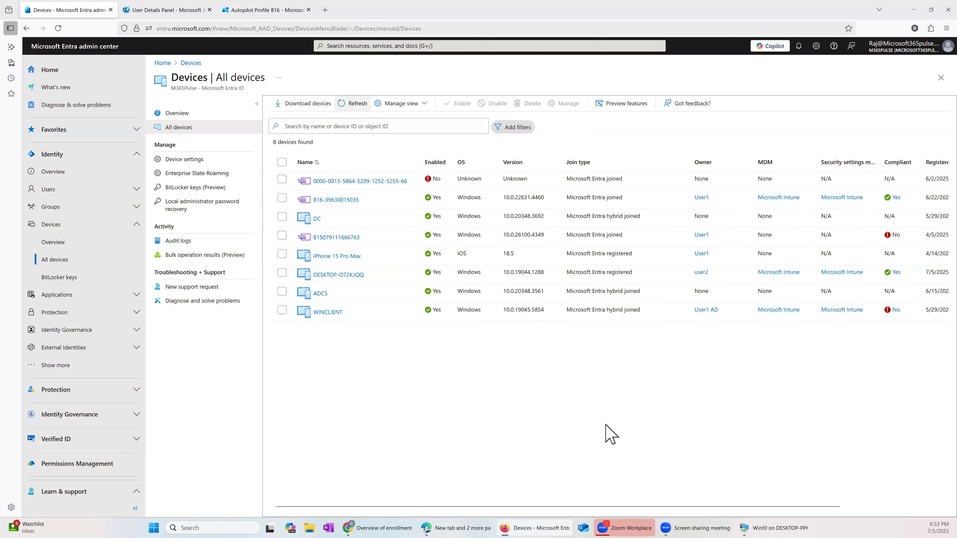
left_click(267, 3)
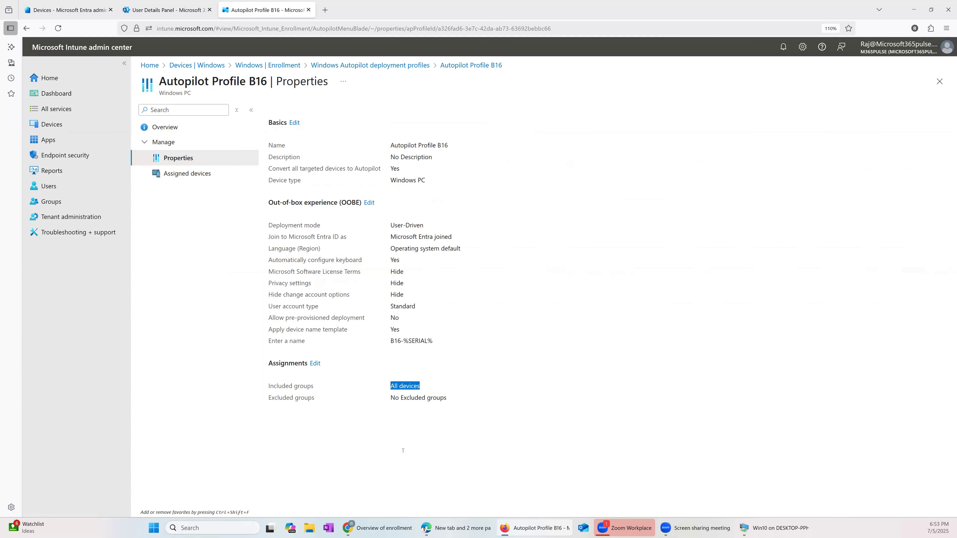
left_click(394, 387)
Go back through the breadcrumbs to the Devices overview and bring the Win10 VM forward.
left_click(353, 66)
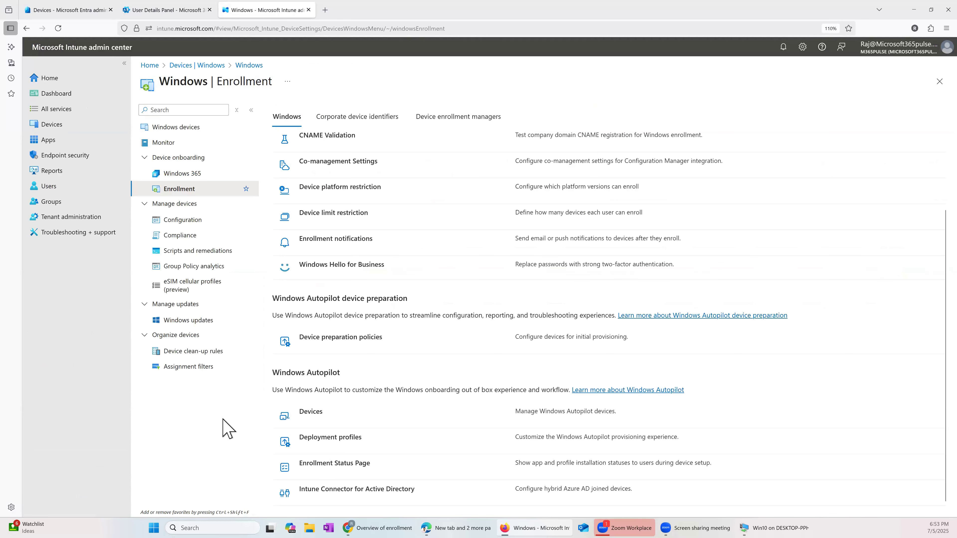
left_click(192, 69)
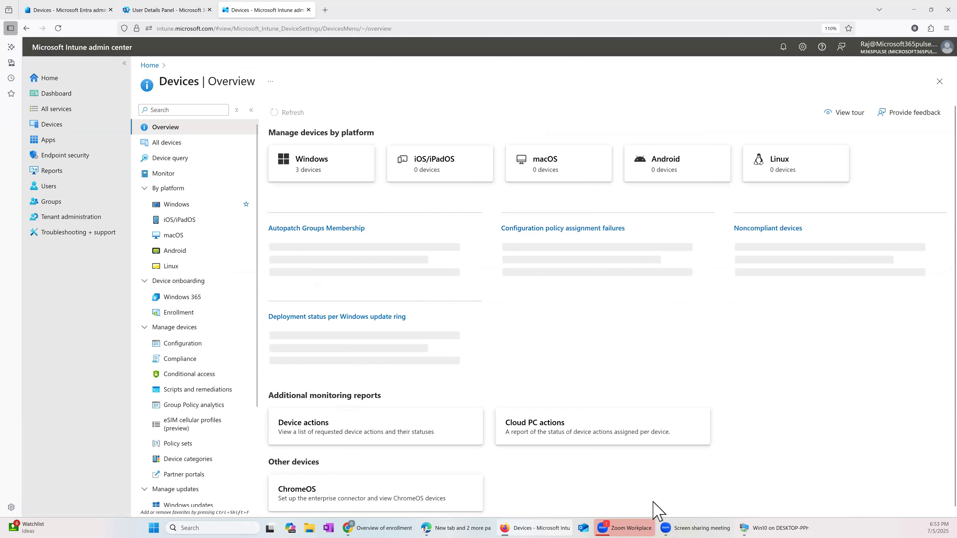
mouse_move(716, 524)
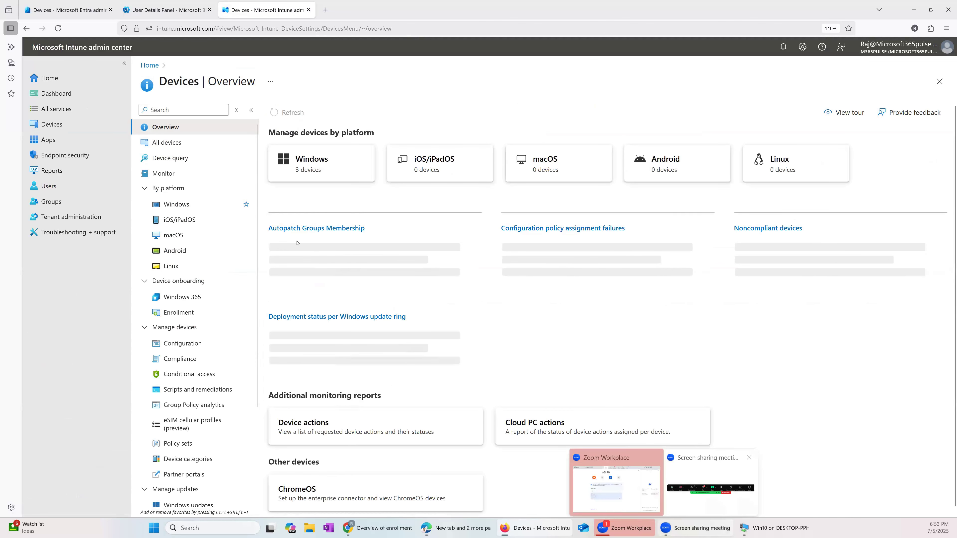
left_click(769, 528)
Close the VM's Command Prompt, open Access work or school to see the work account, then return to Intune.
left_click(664, 165)
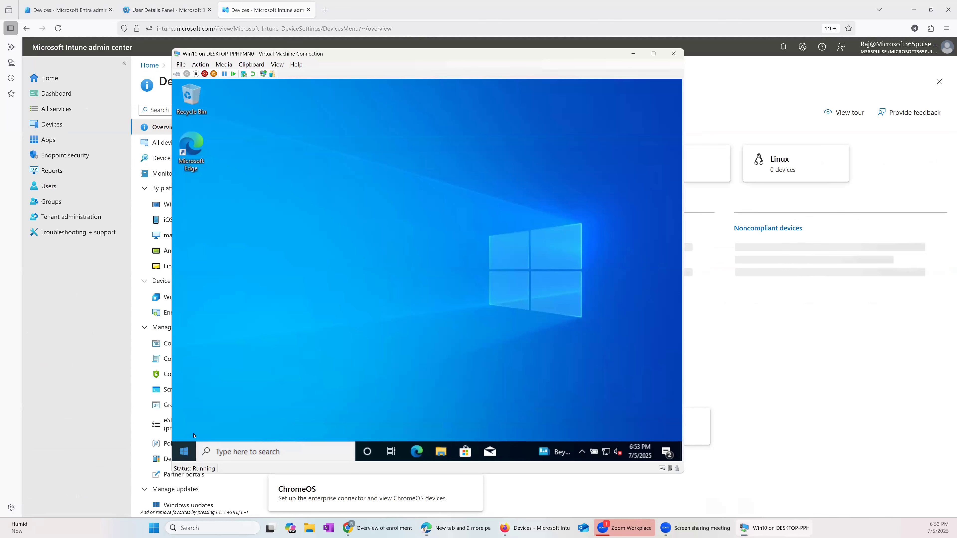
key("super")
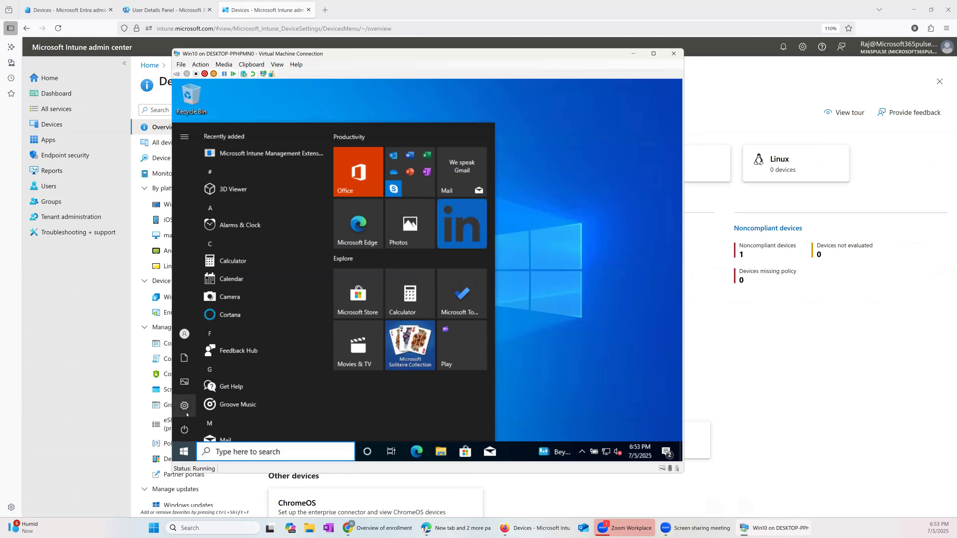
mouse_move(214, 393)
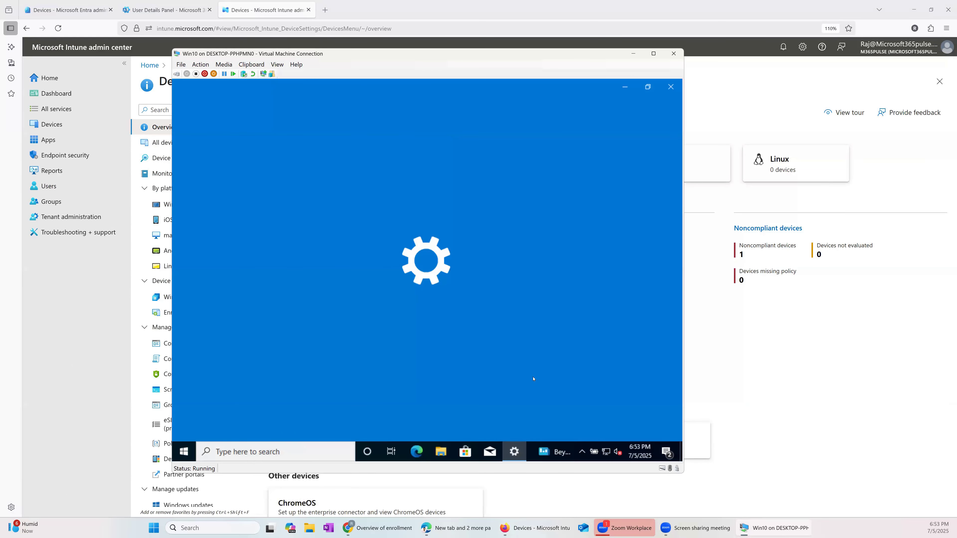
scroll(302, 279, "down", 1)
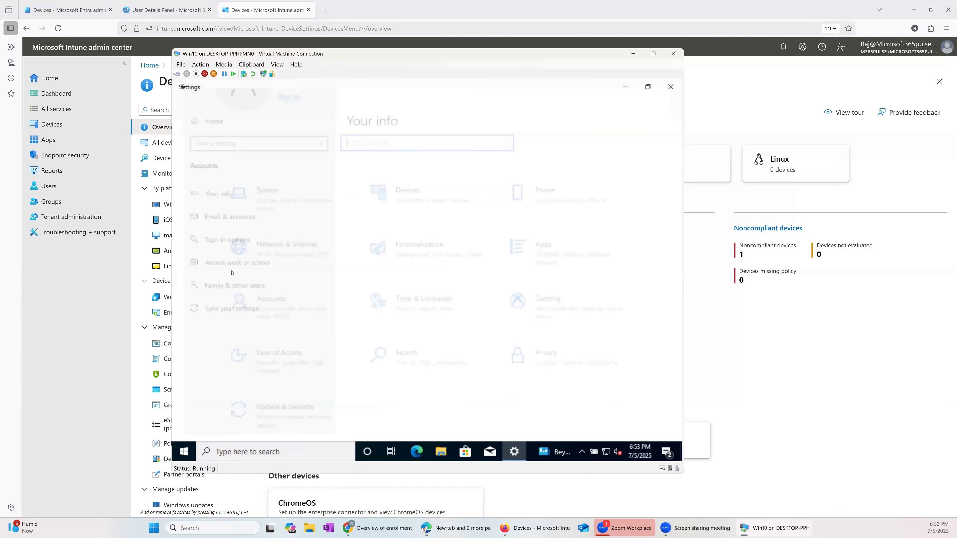
left_click(232, 270)
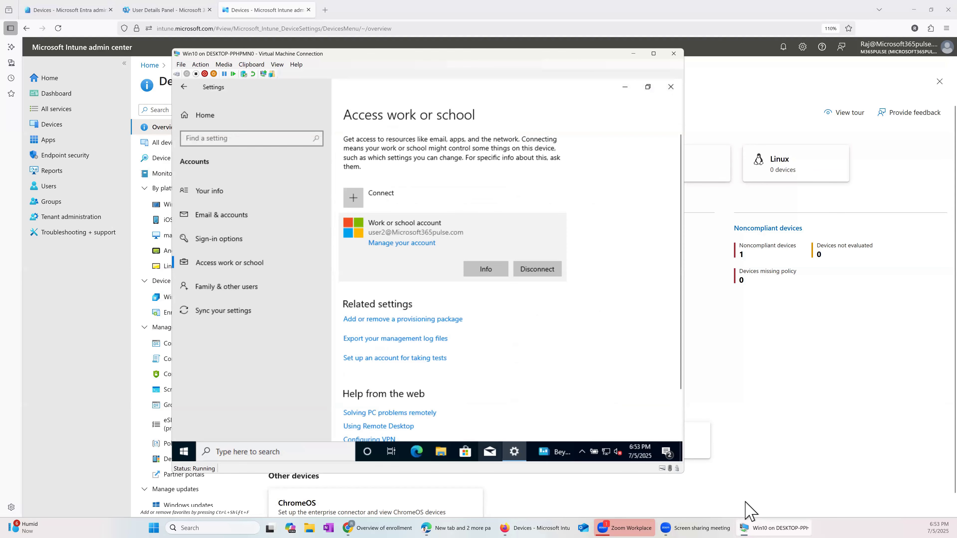
left_click(353, 506)
mouse_move(355, 504)
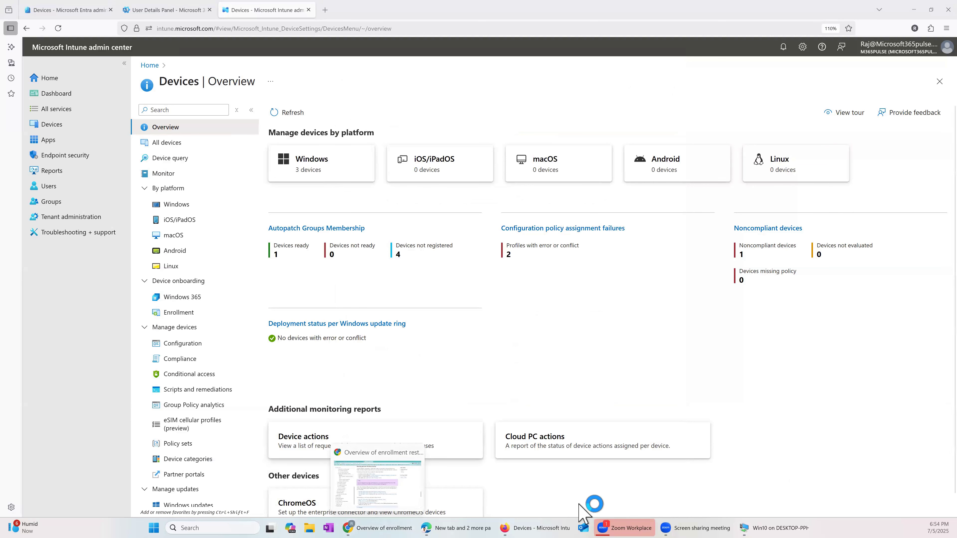
Start the Win 11 VM past the checkpoint prompt, then tuck Hyper-V Manager and the VM window away.
left_click(771, 527)
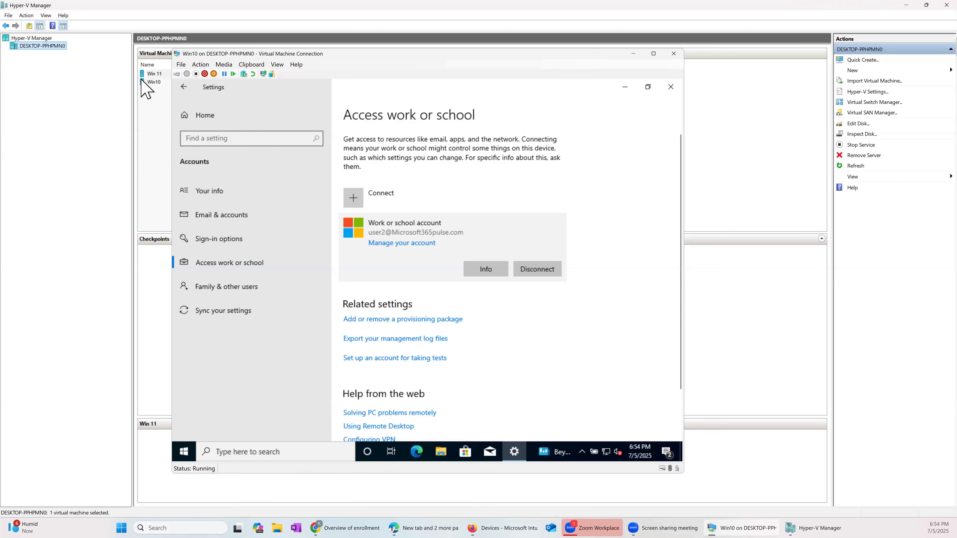
left_click(154, 83)
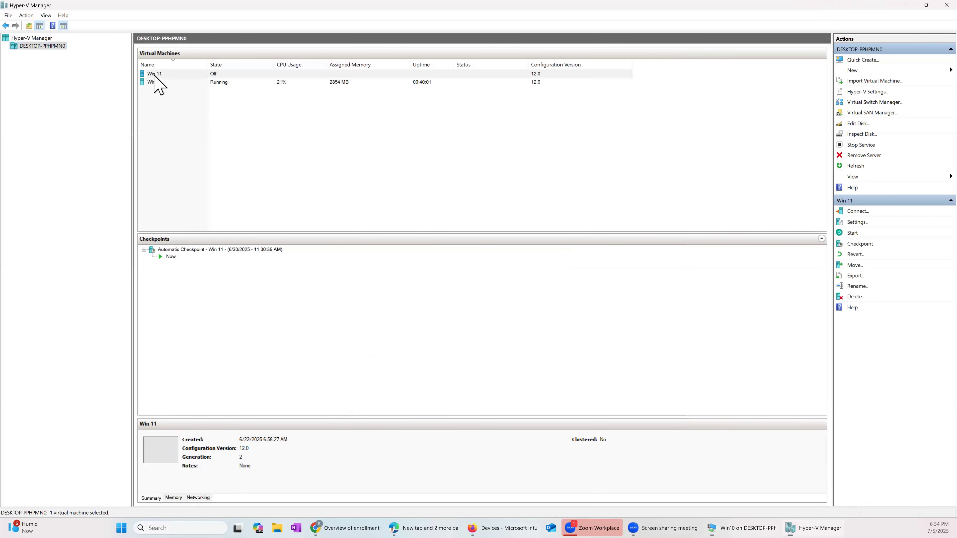
left_click(154, 82)
left_click(153, 74)
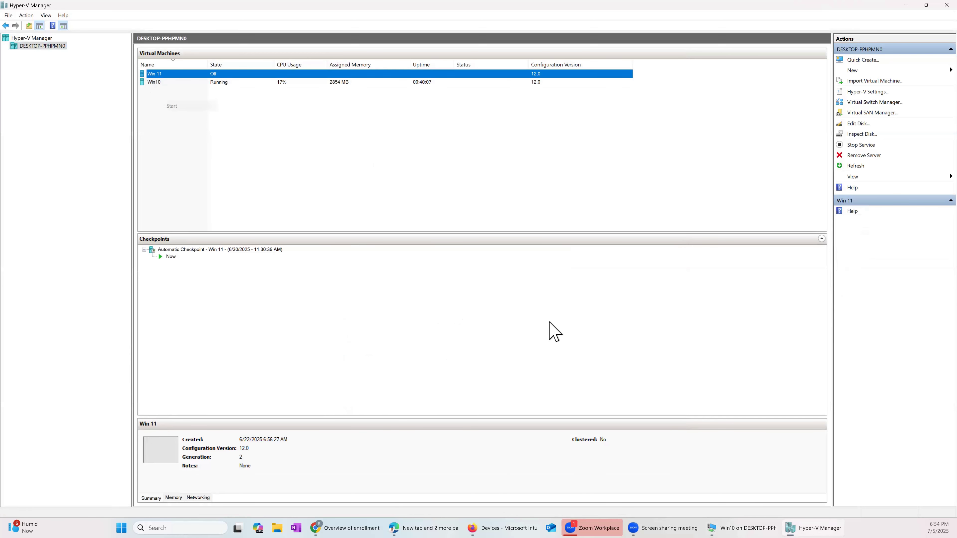
left_click(499, 291)
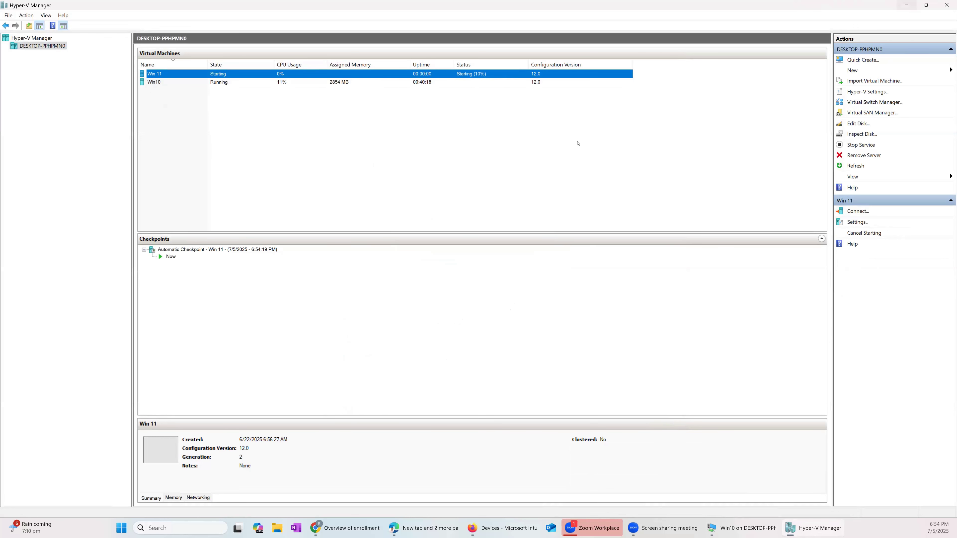
left_click(907, 5)
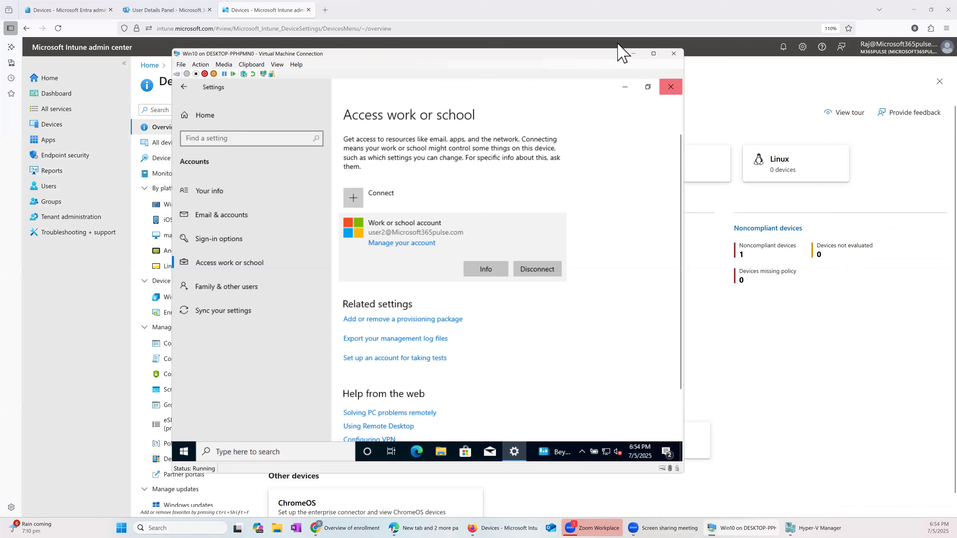
left_click(632, 55)
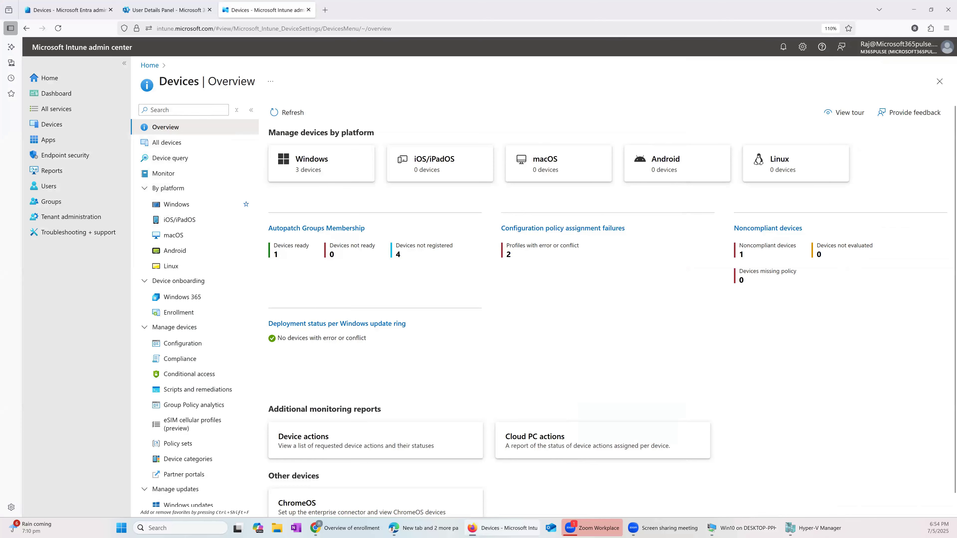
Open the Devices section from the Intune left navigation.
left_click(55, 126)
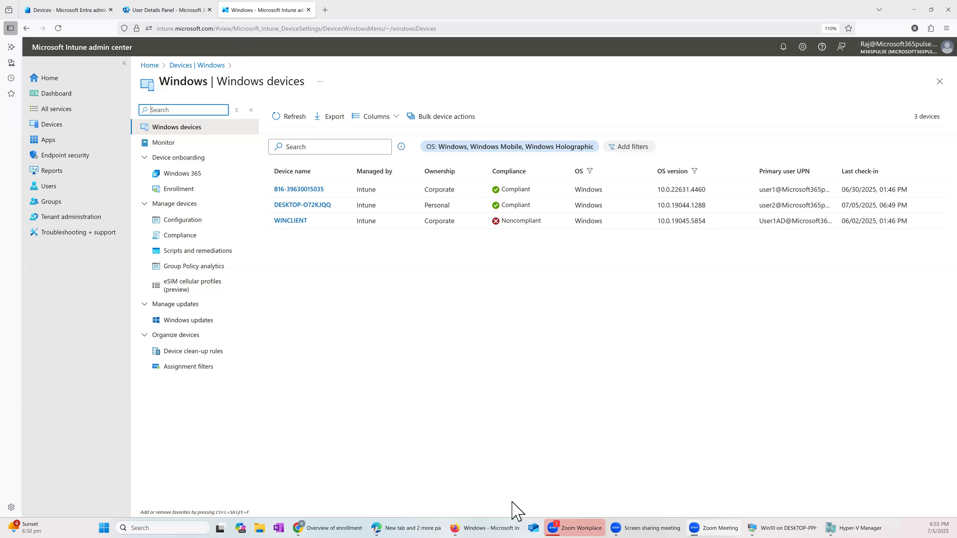
Go to Windows devices and open Enrollment under Device onboarding.
mouse_move(609, 513)
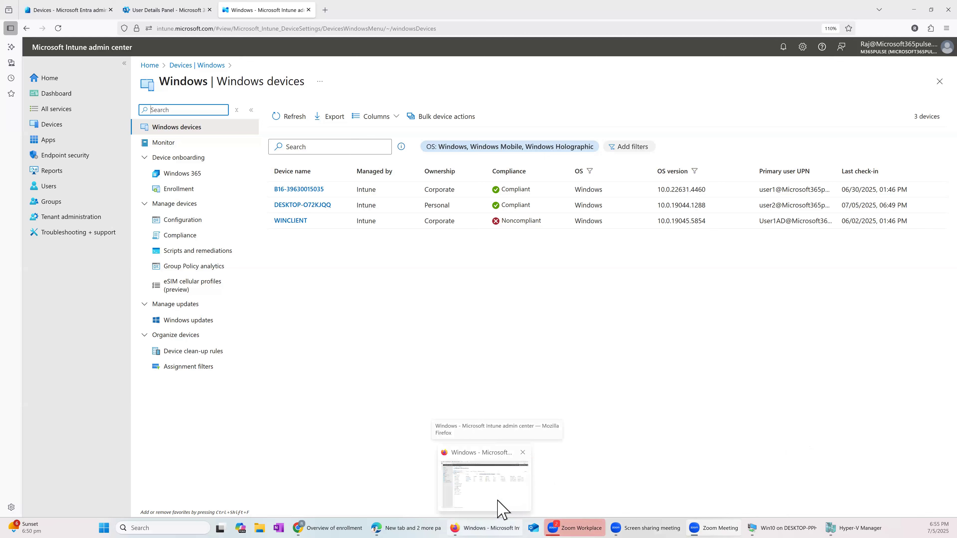
left_click(497, 509)
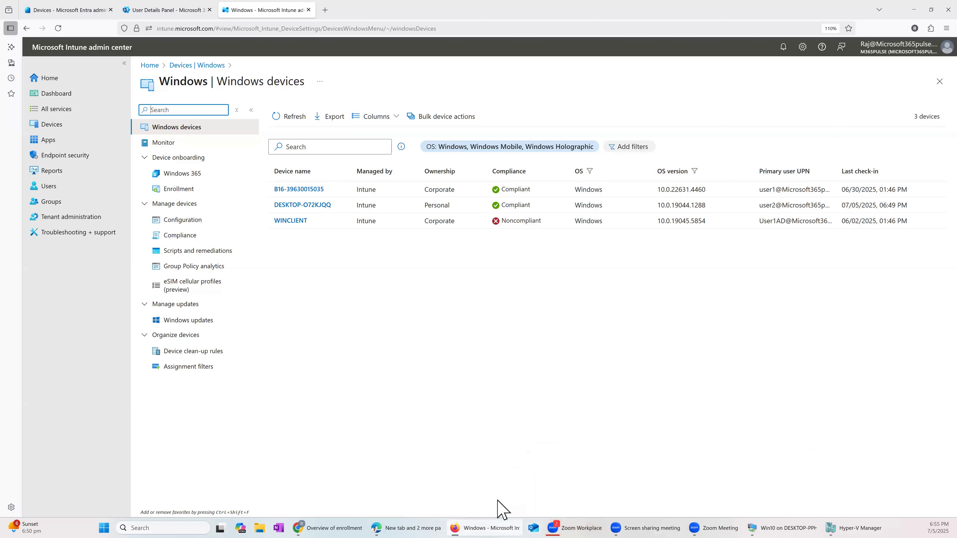
left_click(187, 190)
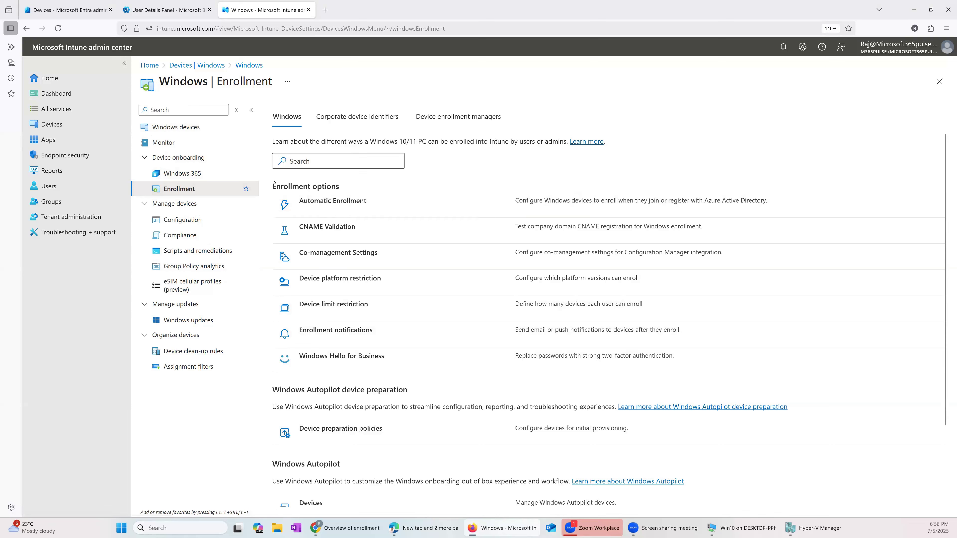
Open Automatic Enrollment to check MDM user scope is All and WIP scope None.
left_click_drag(271, 185, 331, 186)
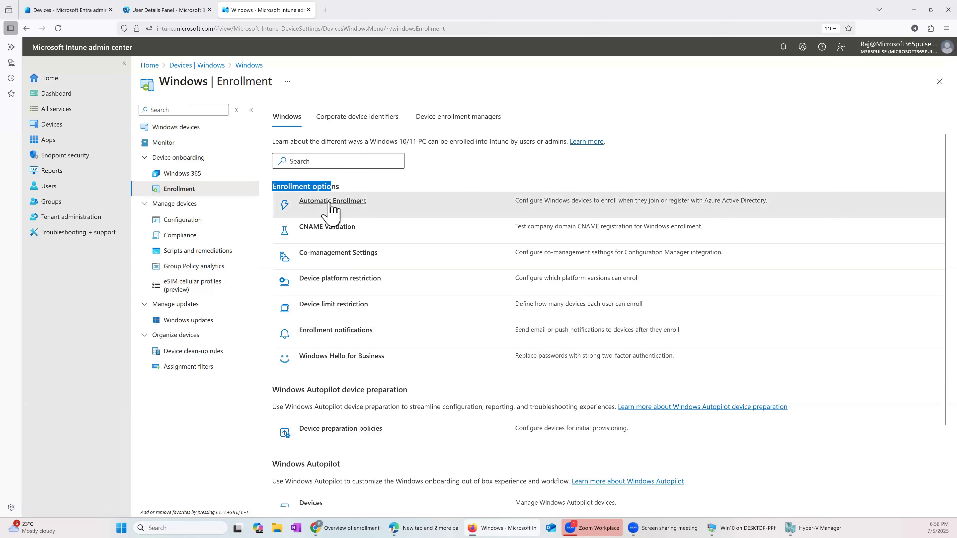
left_click(349, 202)
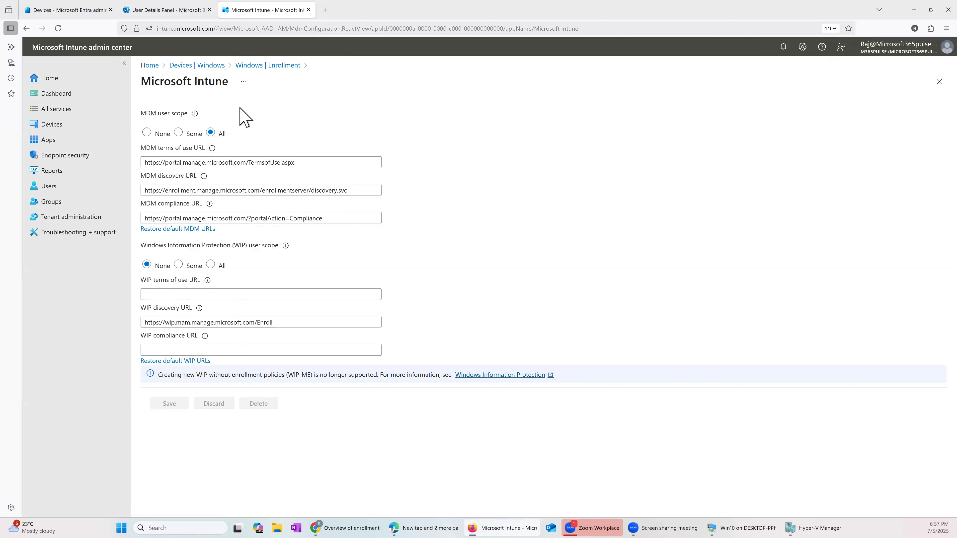
Close the MDM scope settings blade and return to the Windows devices view.
left_click_drag(142, 110, 226, 115)
left_click(582, 220)
left_click(281, 70)
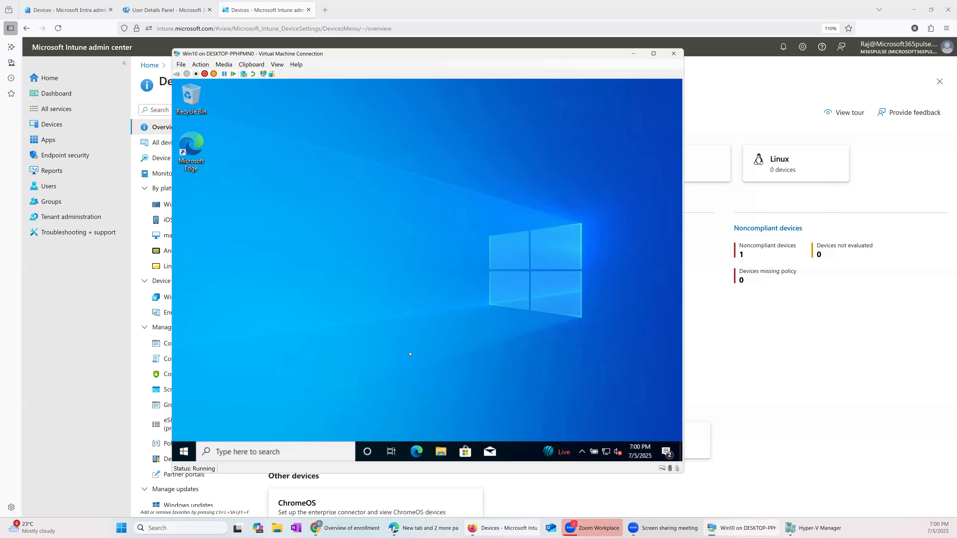
Minimize the Win10 VM window, restore it briefly, then minimize it again.
left_click(81, 412)
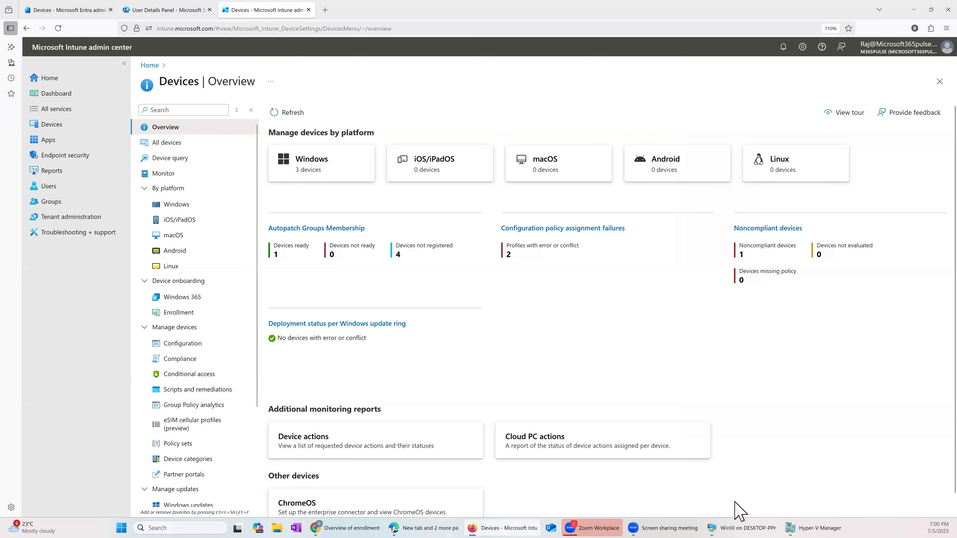
left_click(741, 528)
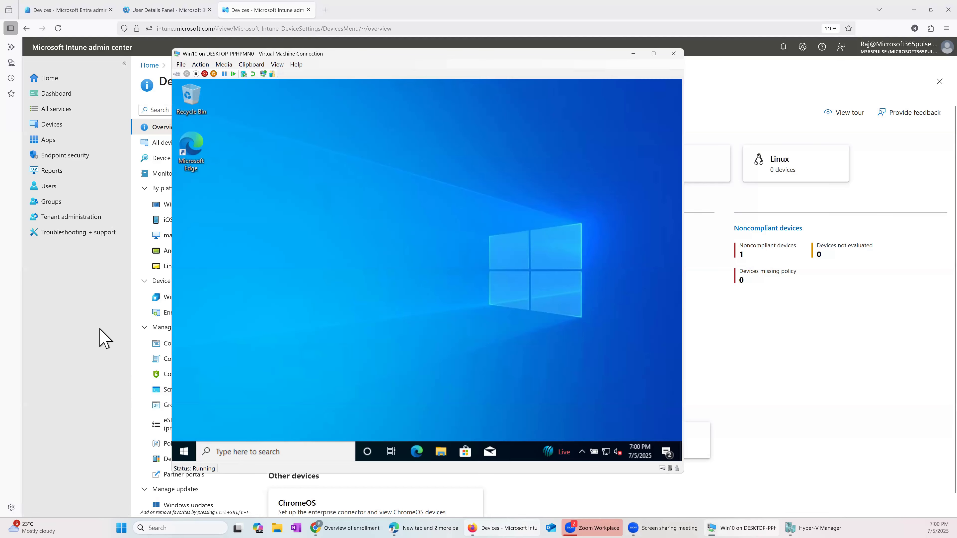
left_click(70, 335)
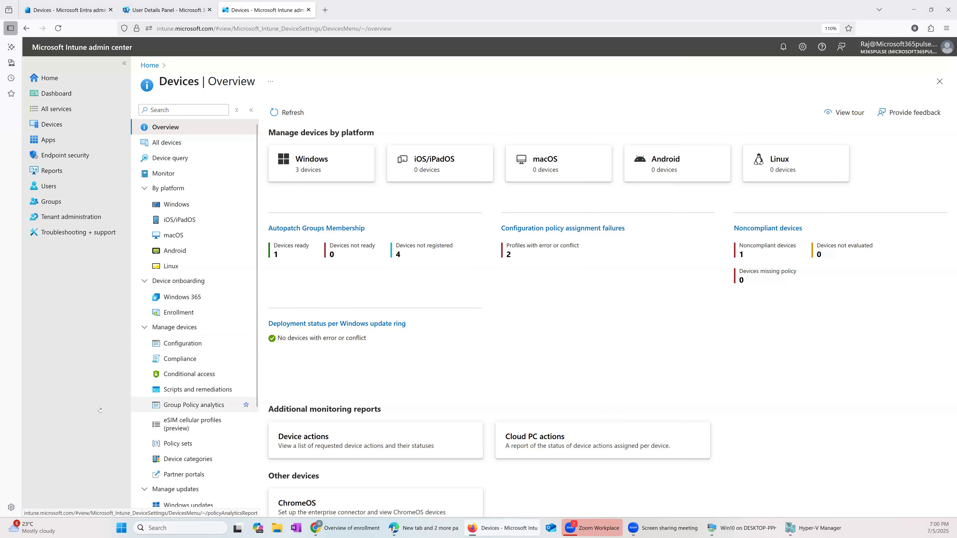
left_click(183, 341)
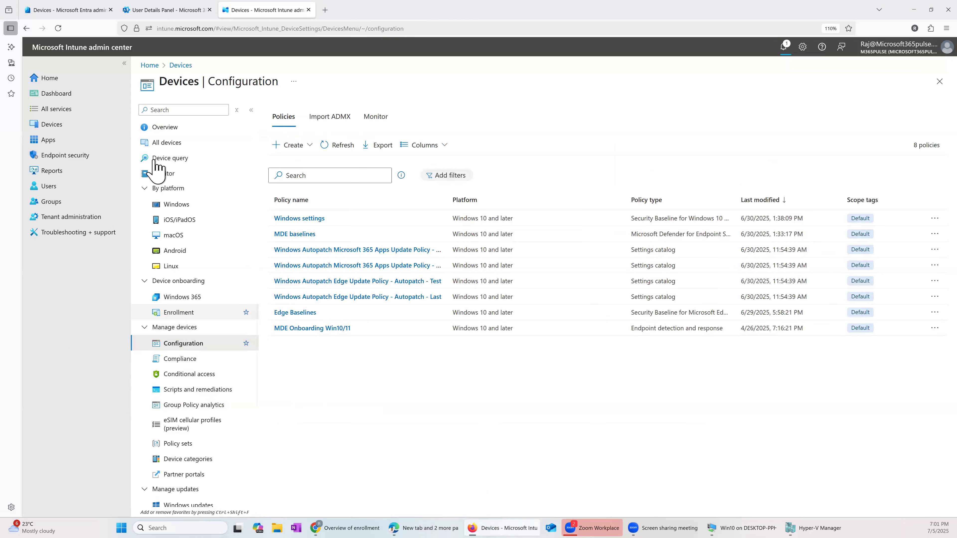
left_click(62, 125)
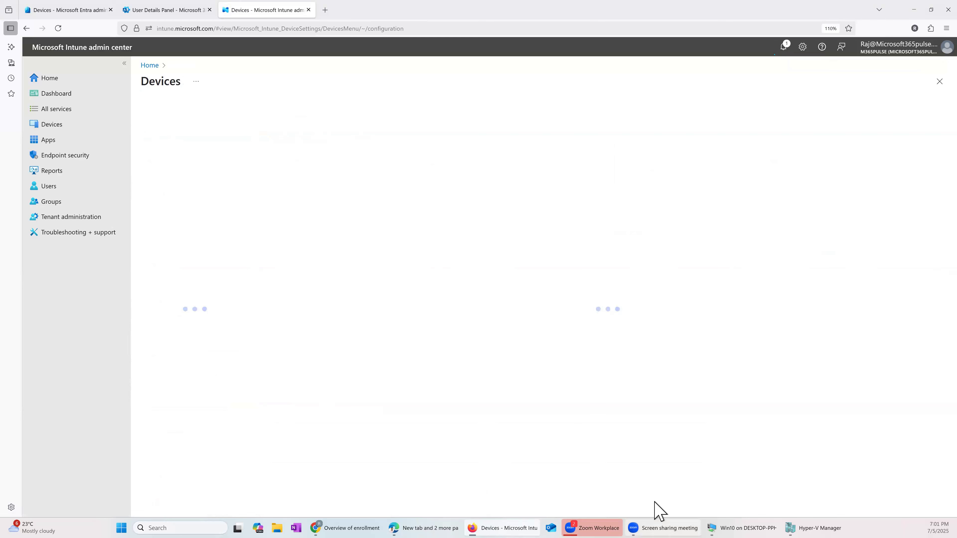
mouse_move(655, 503)
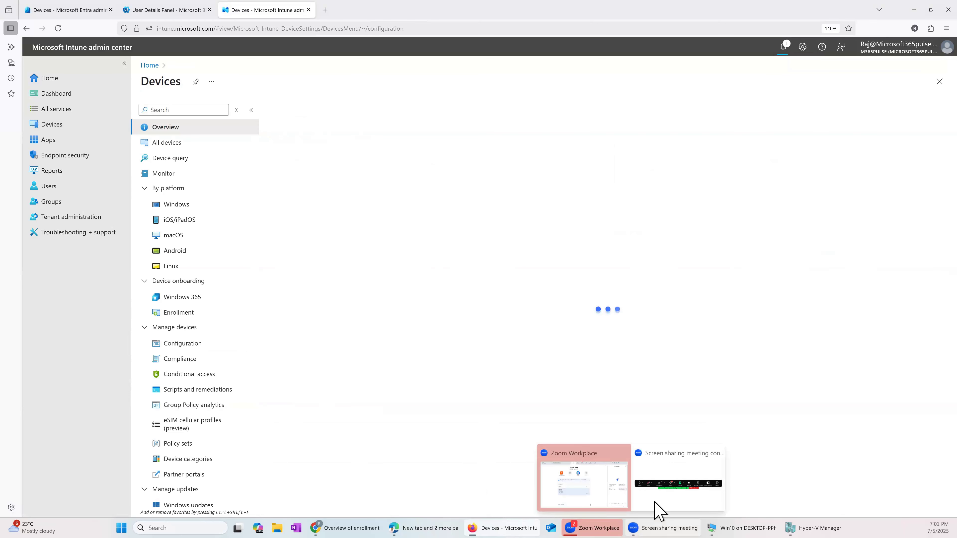